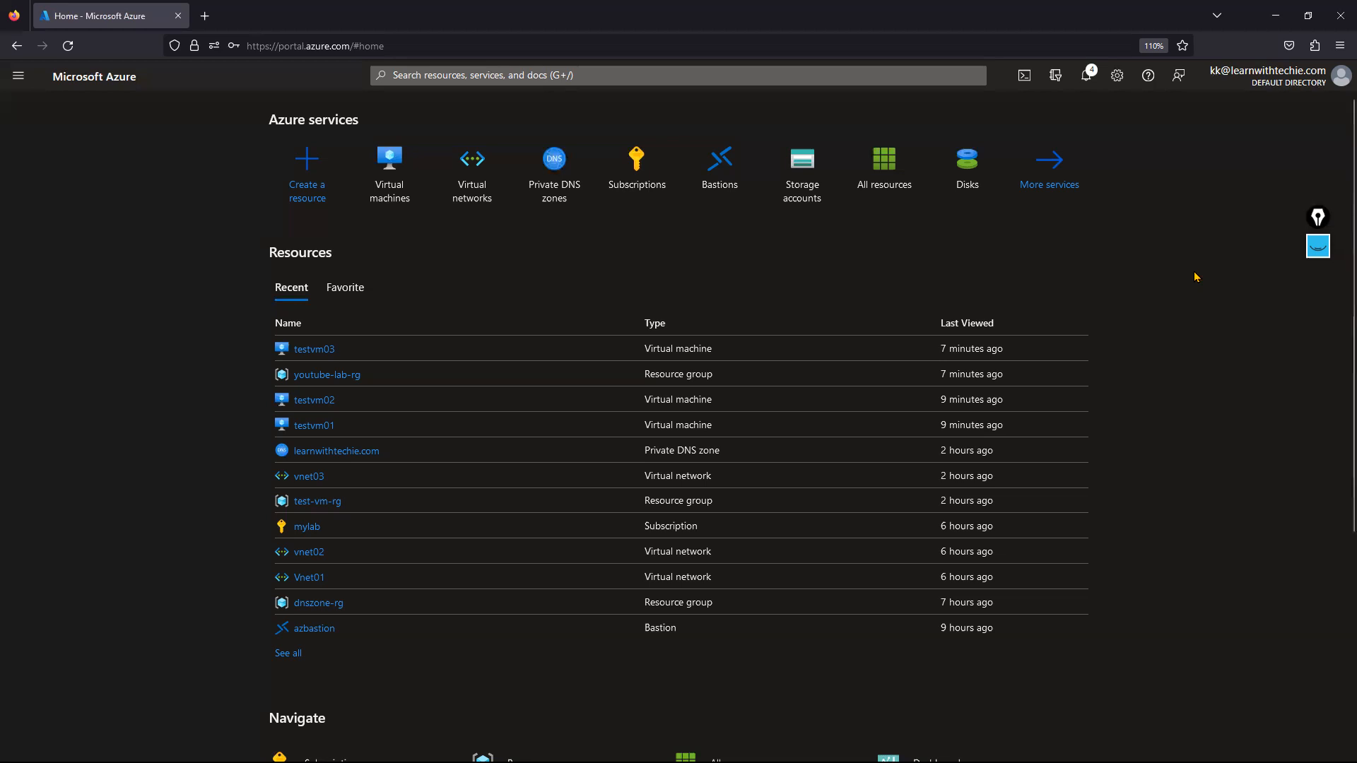
Open the virtual machines list, circle azprddc01 with the screen pen, and clear the drawing
click(386, 183)
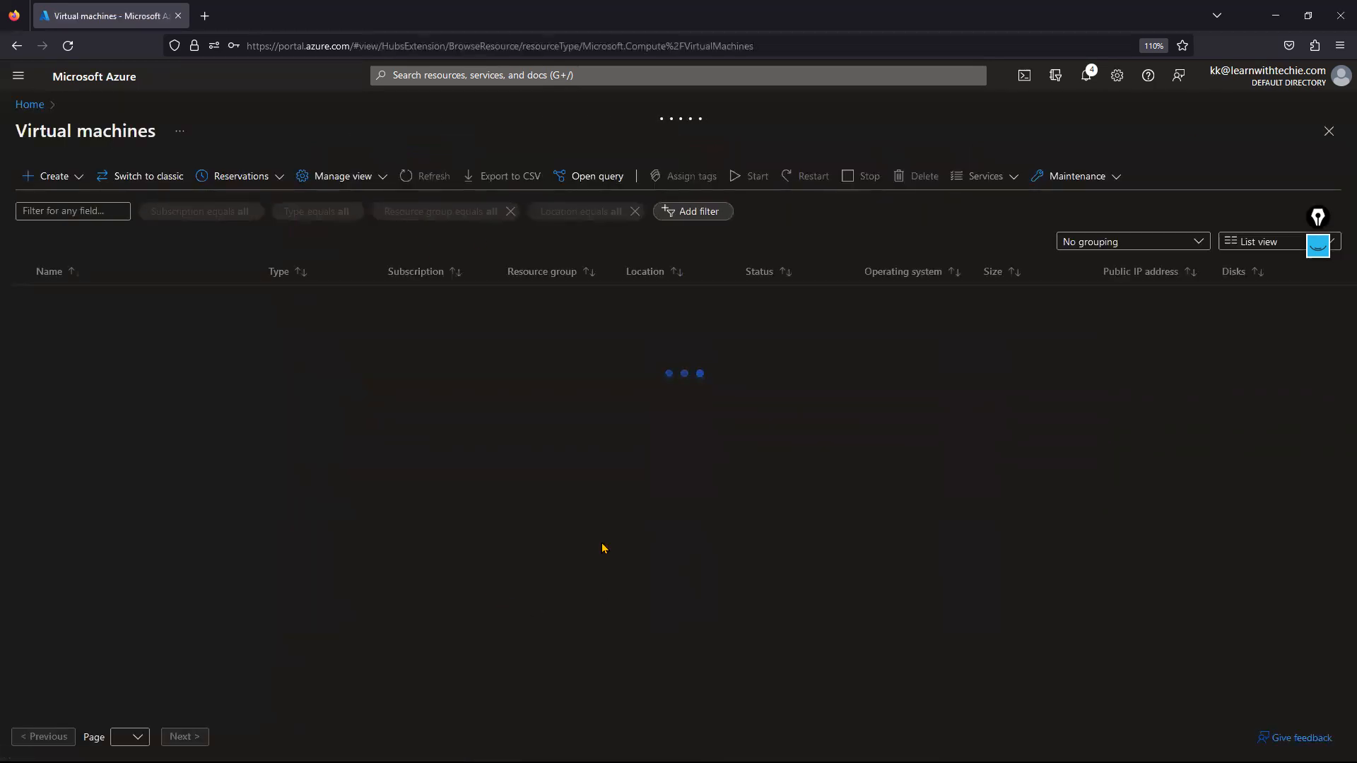
click(1319, 245)
click(1319, 285)
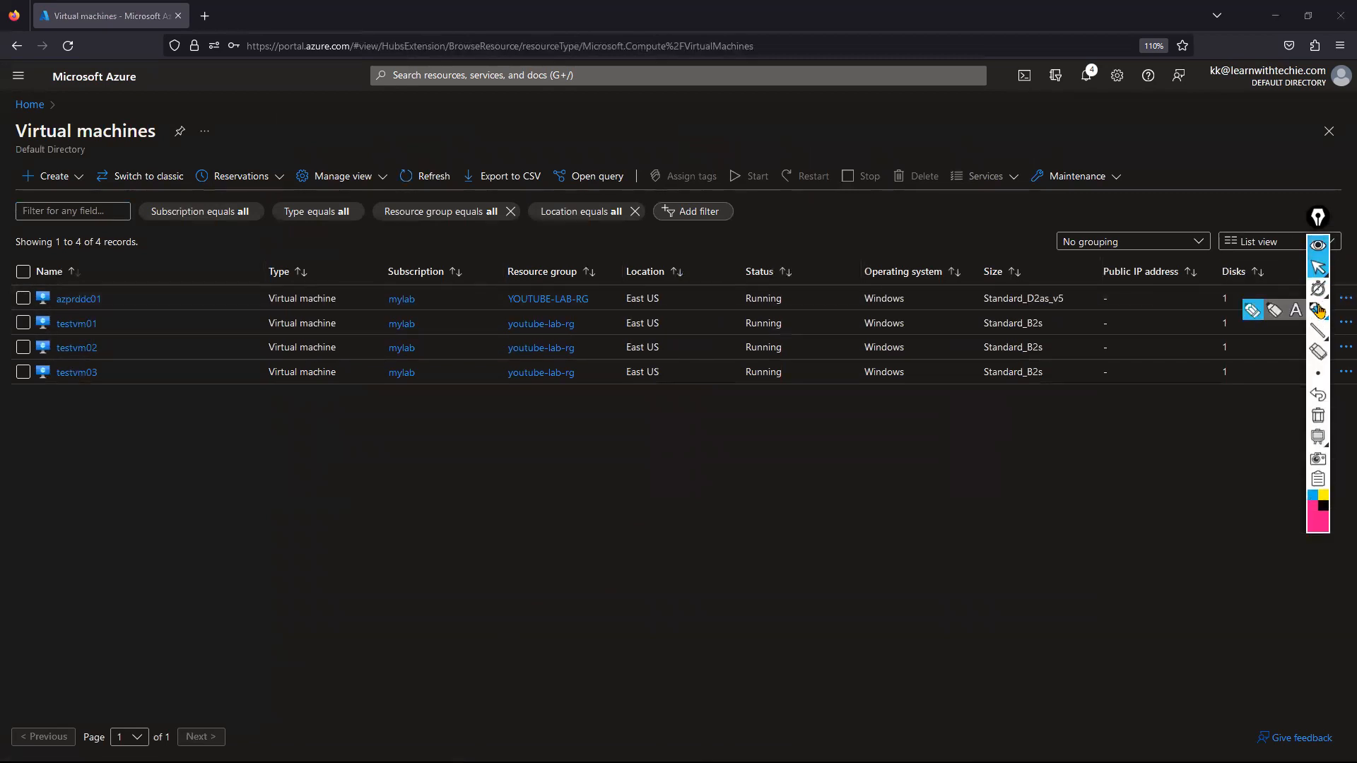
mouse_move(60, 314)
mouse_down()
mouse_move(106, 287)
mouse_move(47, 300)
mouse_move(65, 313)
mouse_up()
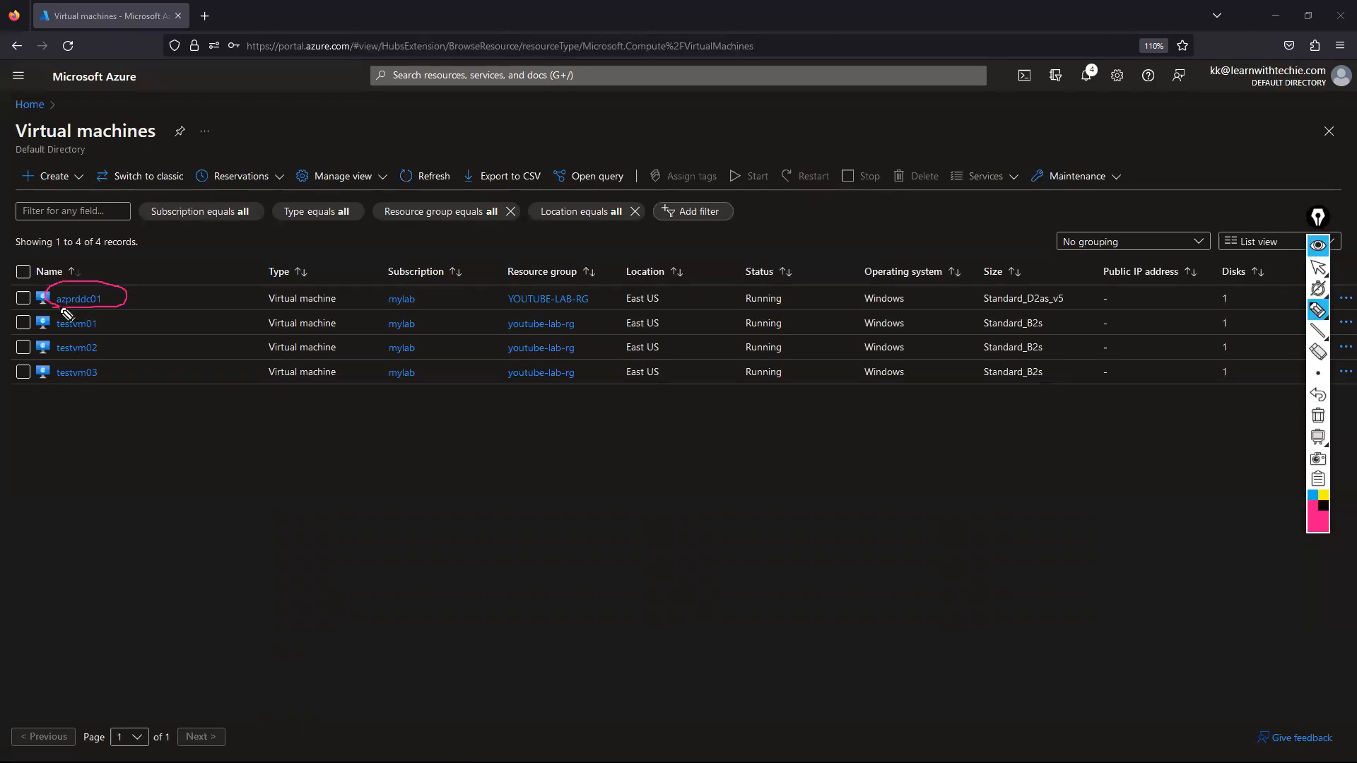
click(1318, 415)
click(1317, 268)
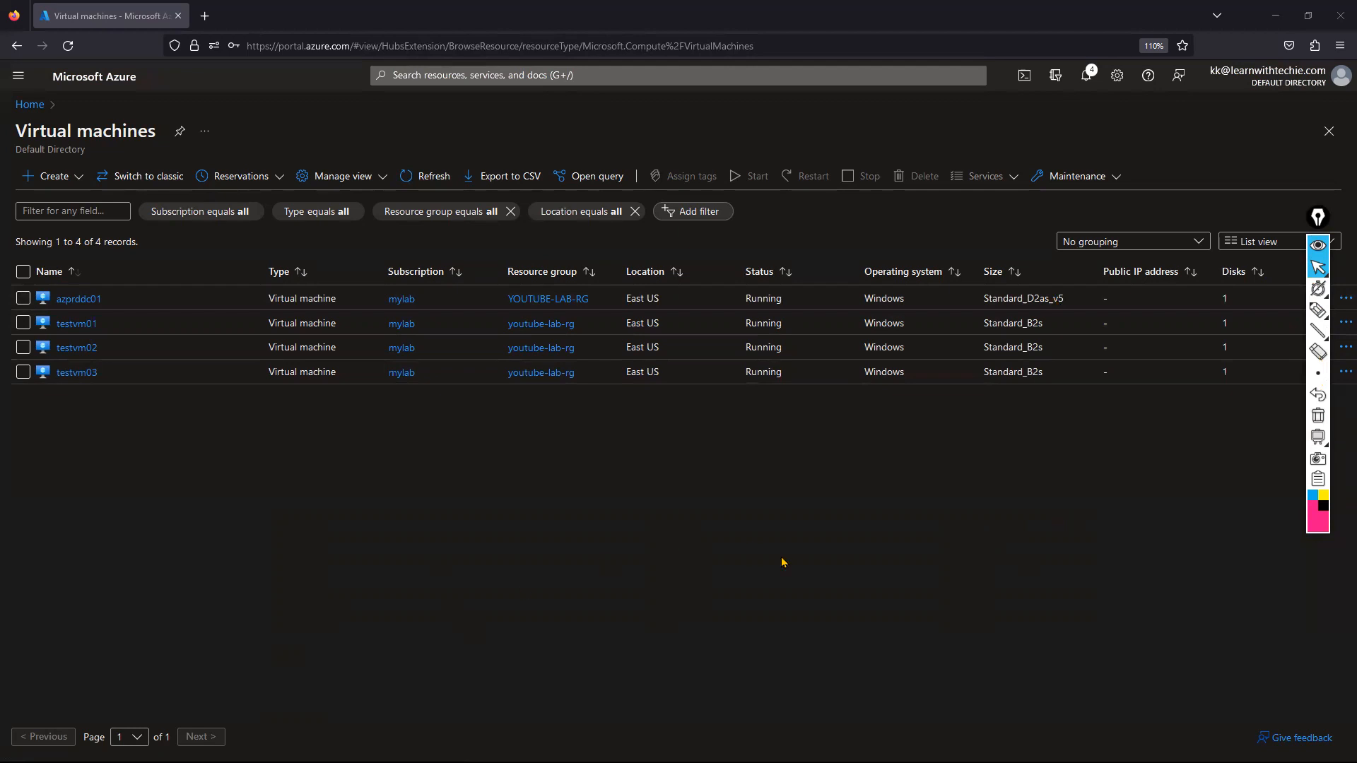
drag(1322, 225, 1334, 300)
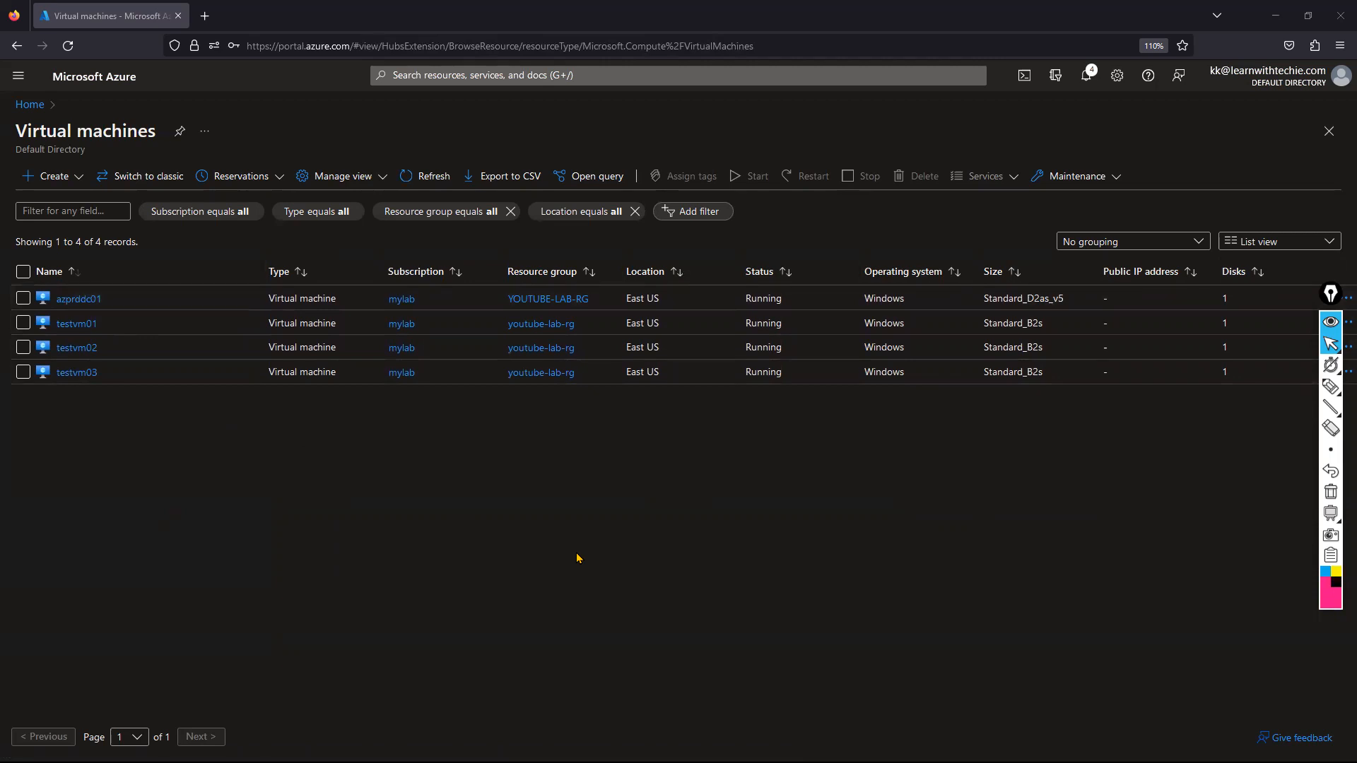
View the Bastion connection settings of the azprddc01 virtual machine and return to the virtual machines list
click(76, 299)
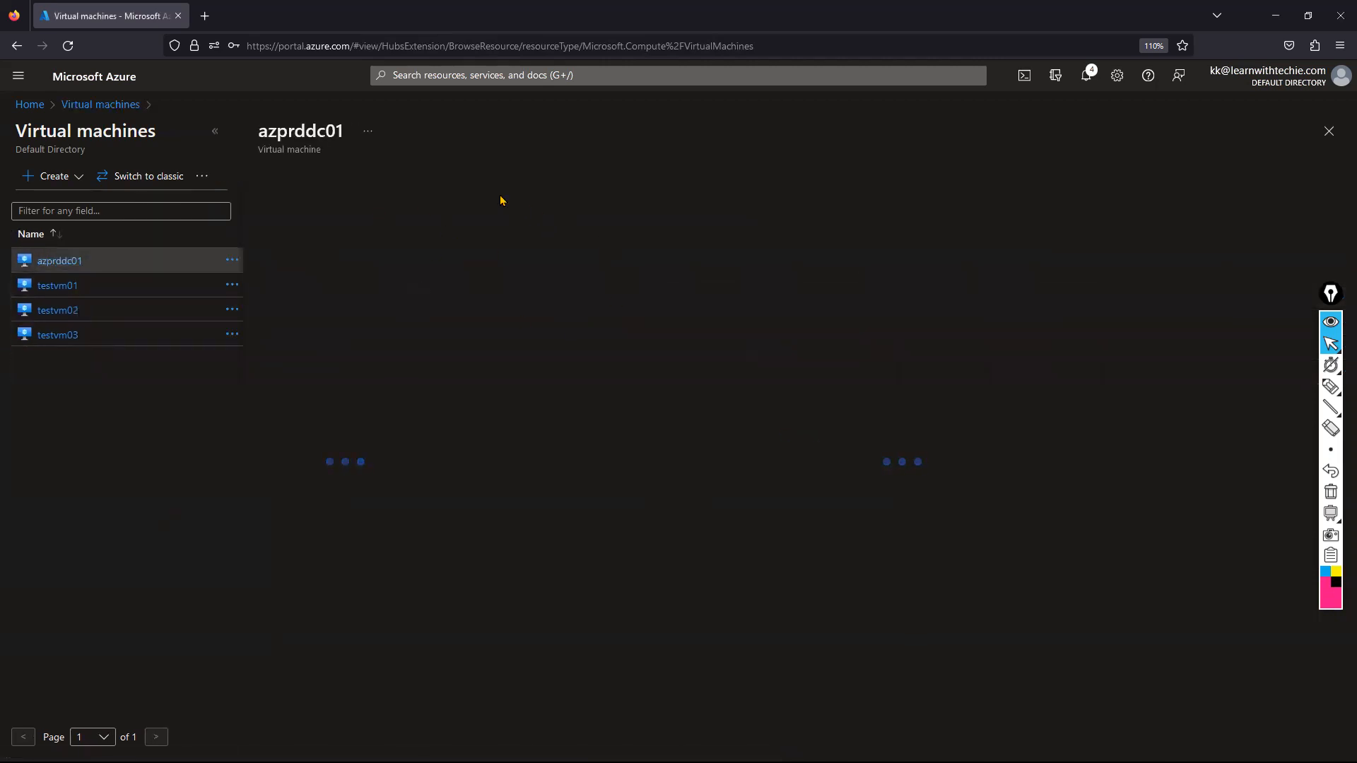
click(494, 176)
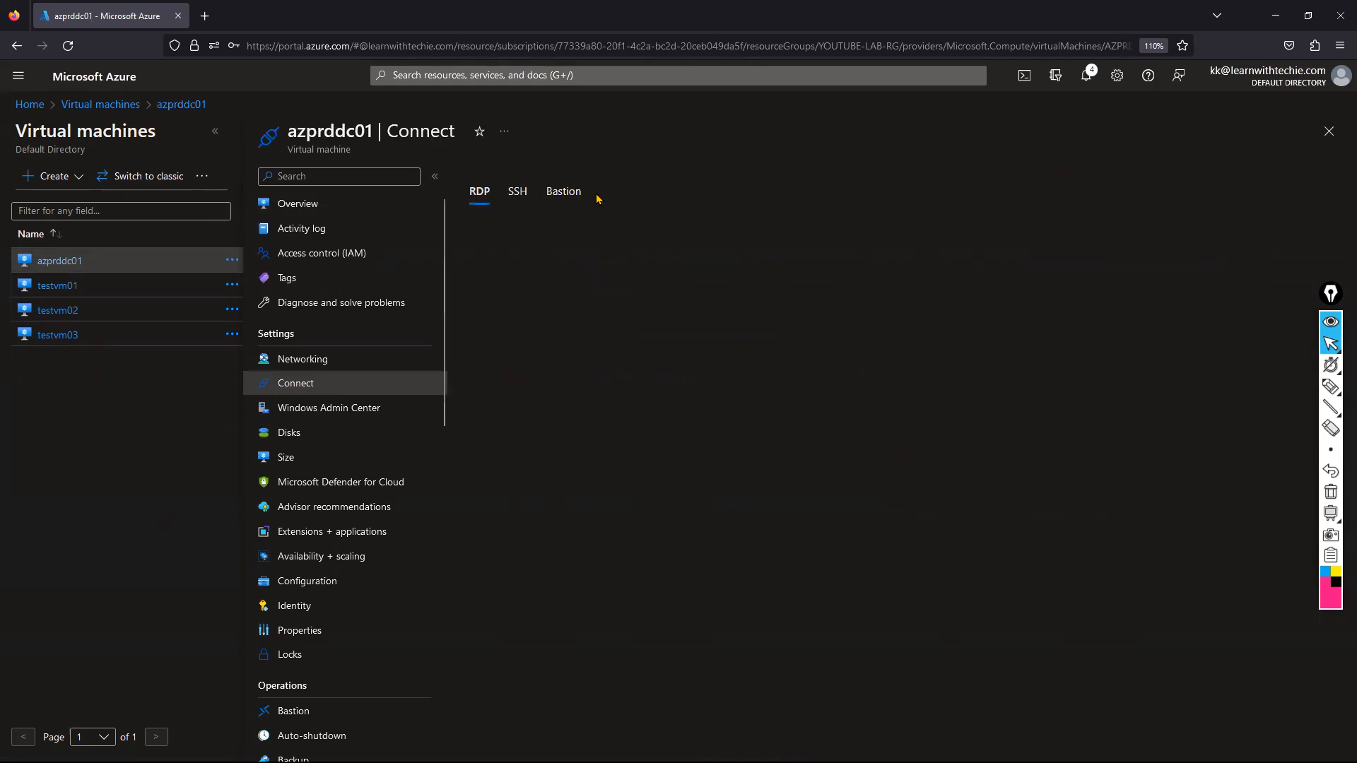
click(577, 195)
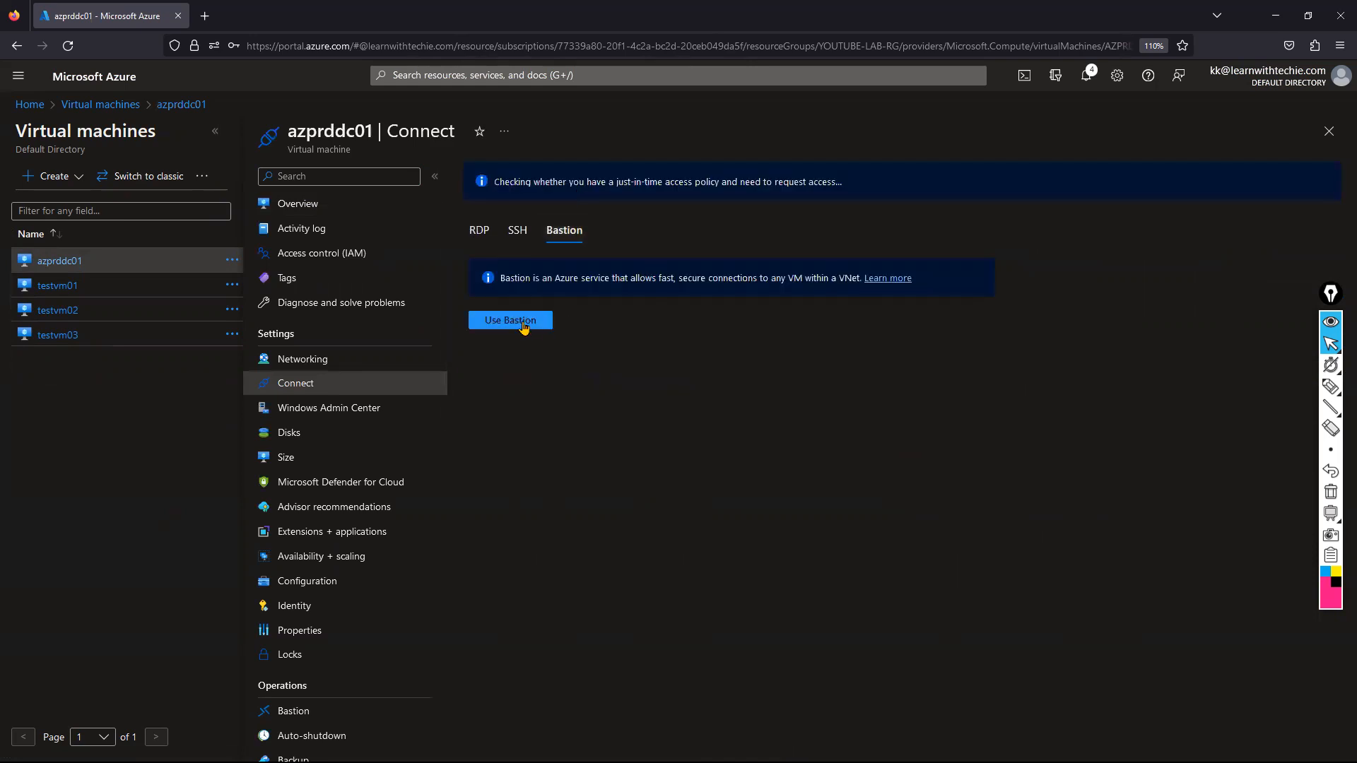
click(518, 322)
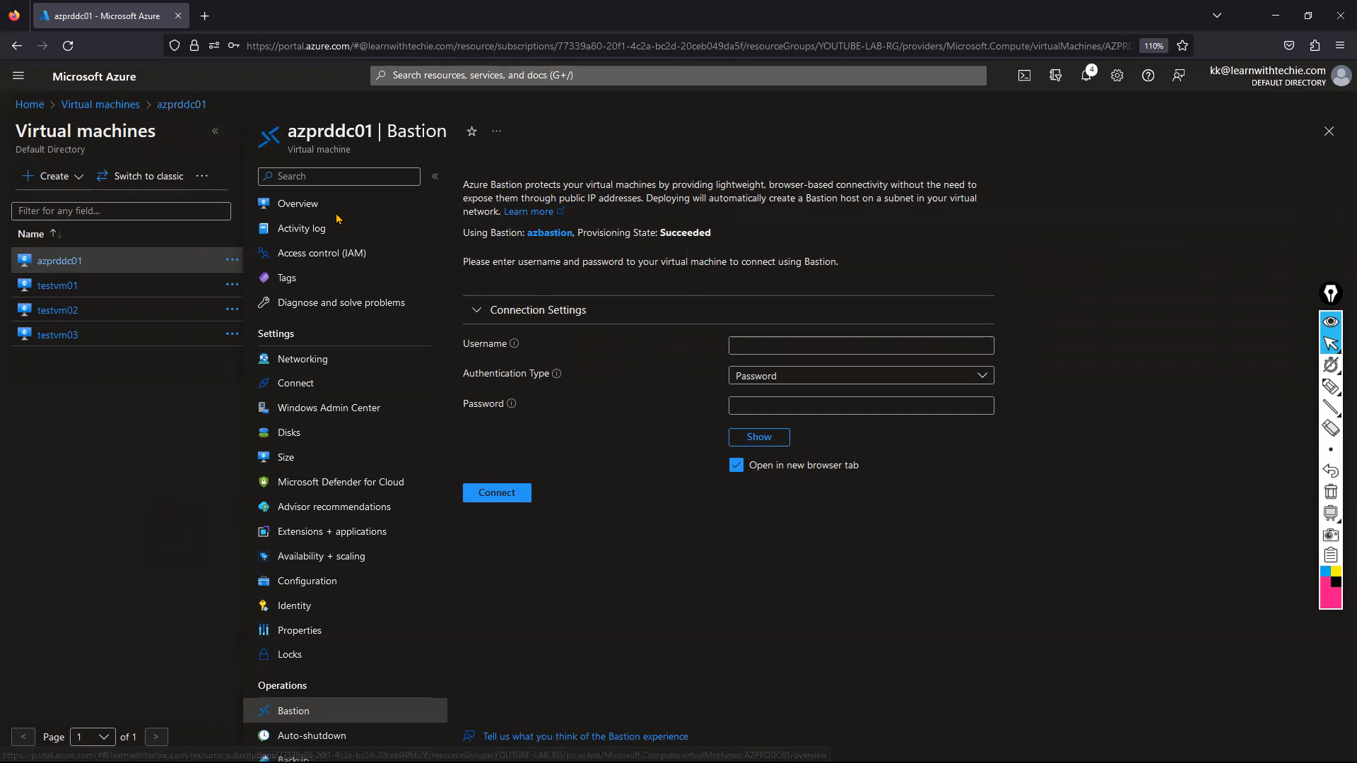
click(1330, 131)
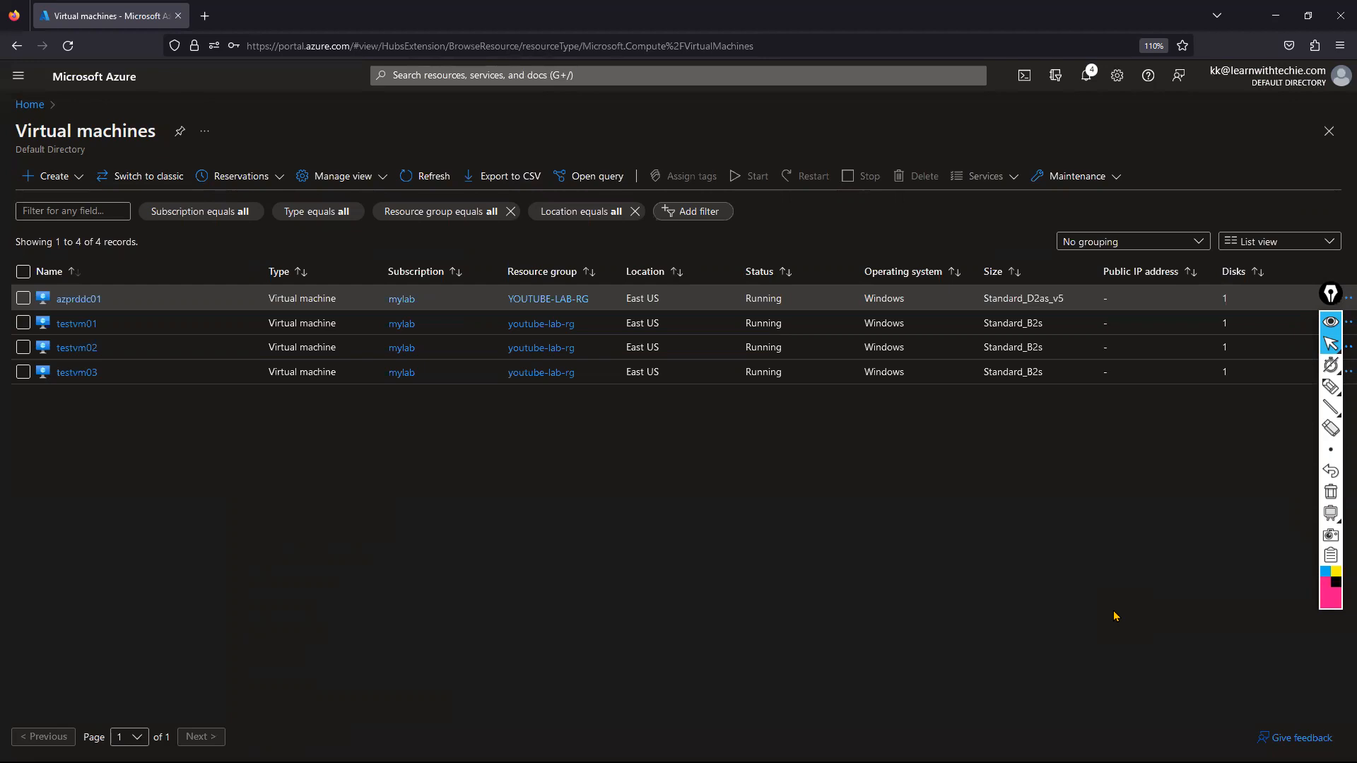
Switch to the open Notepad note and copy the whole Bastion shareable link
click(1276, 15)
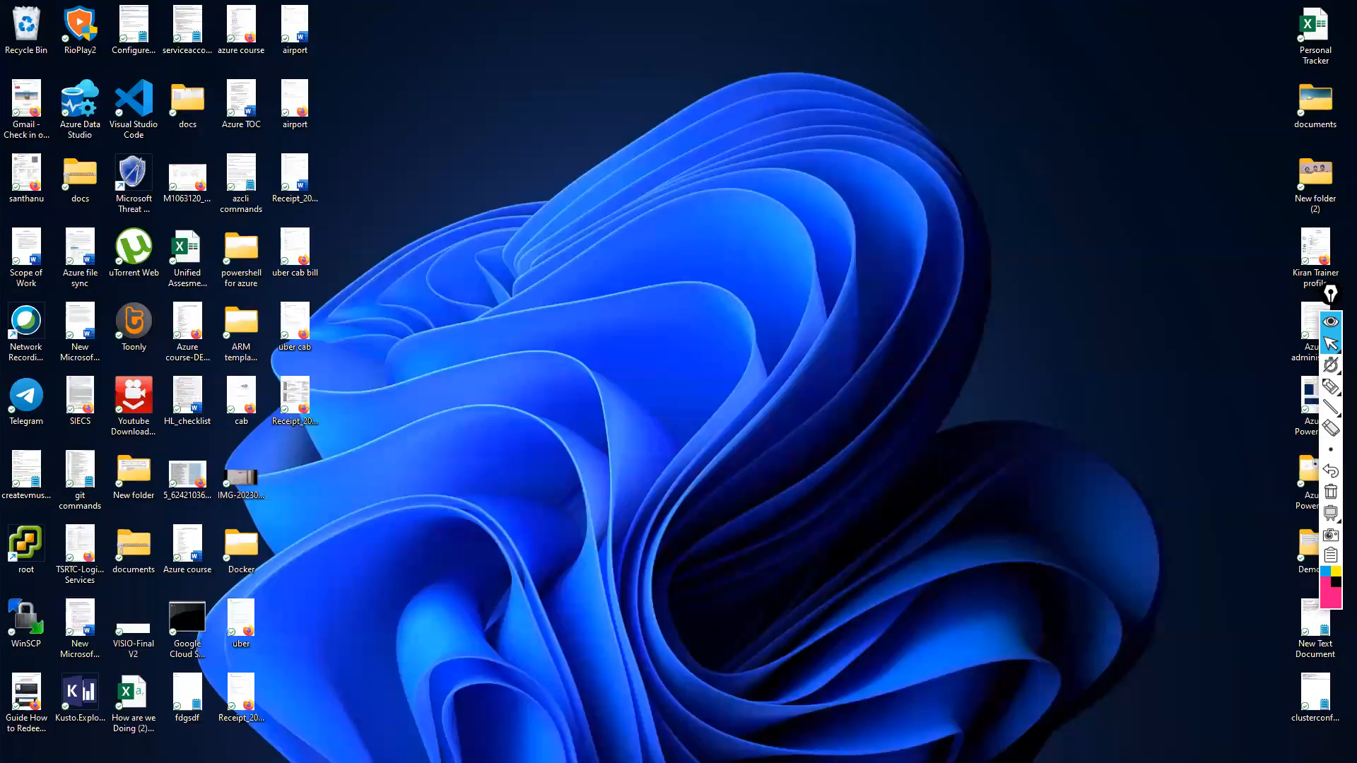
mouse_move(819, 746)
click(612, 676)
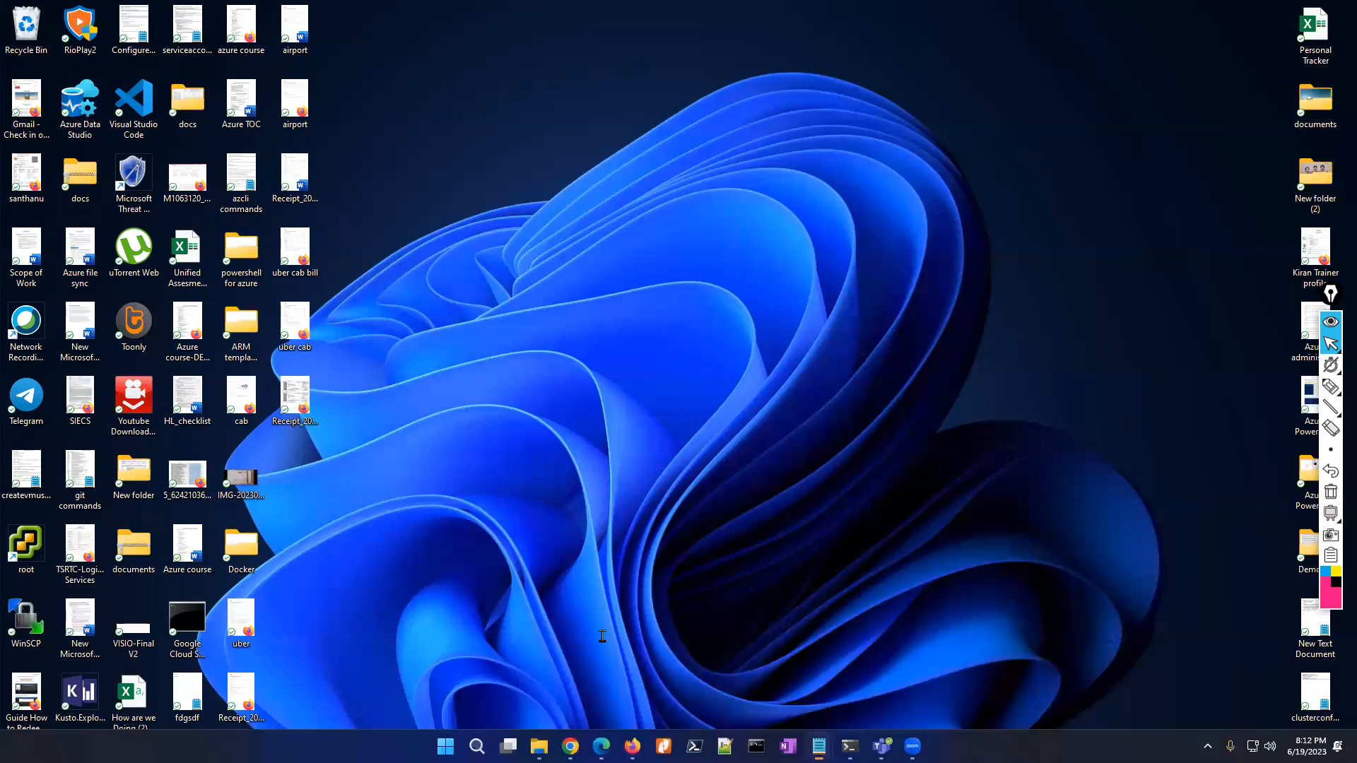
click(663, 286)
key(ctrl+a)
key(ctrl+c)
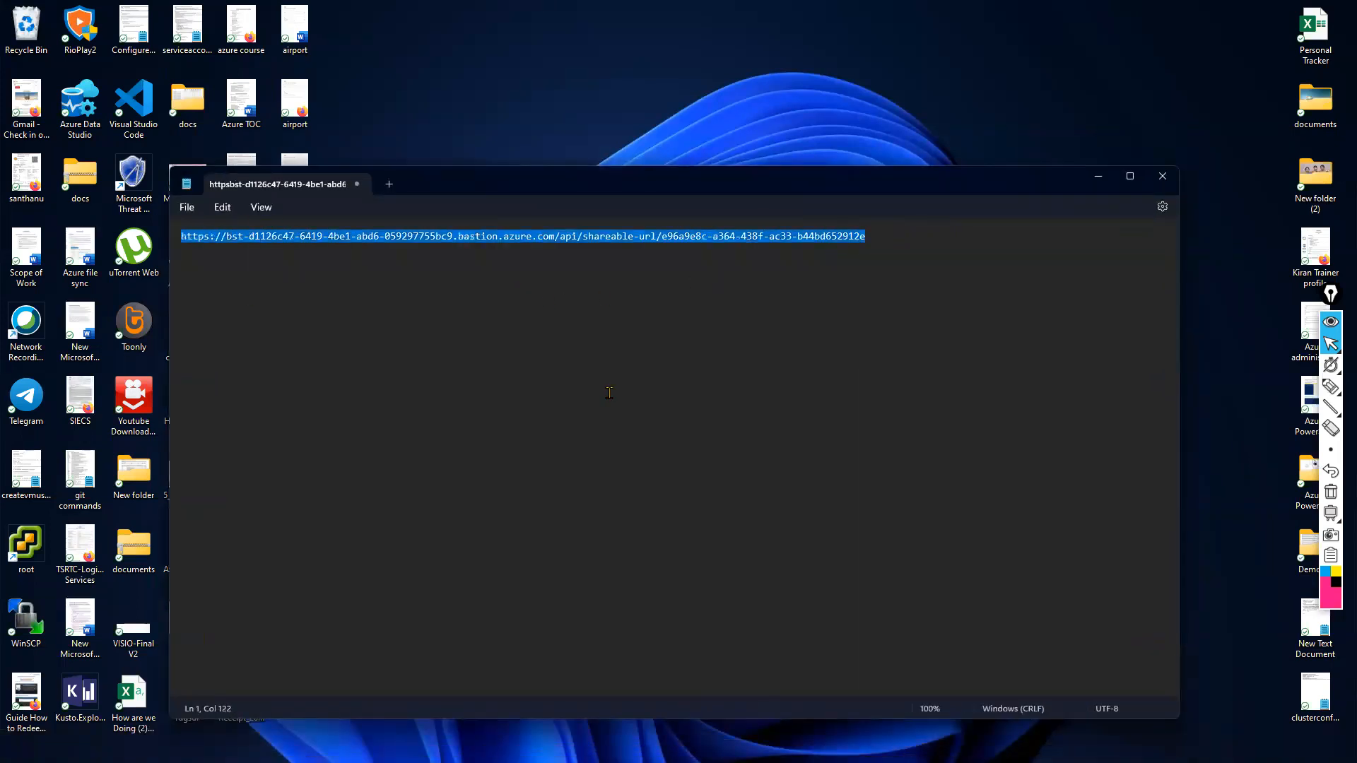
click(1099, 176)
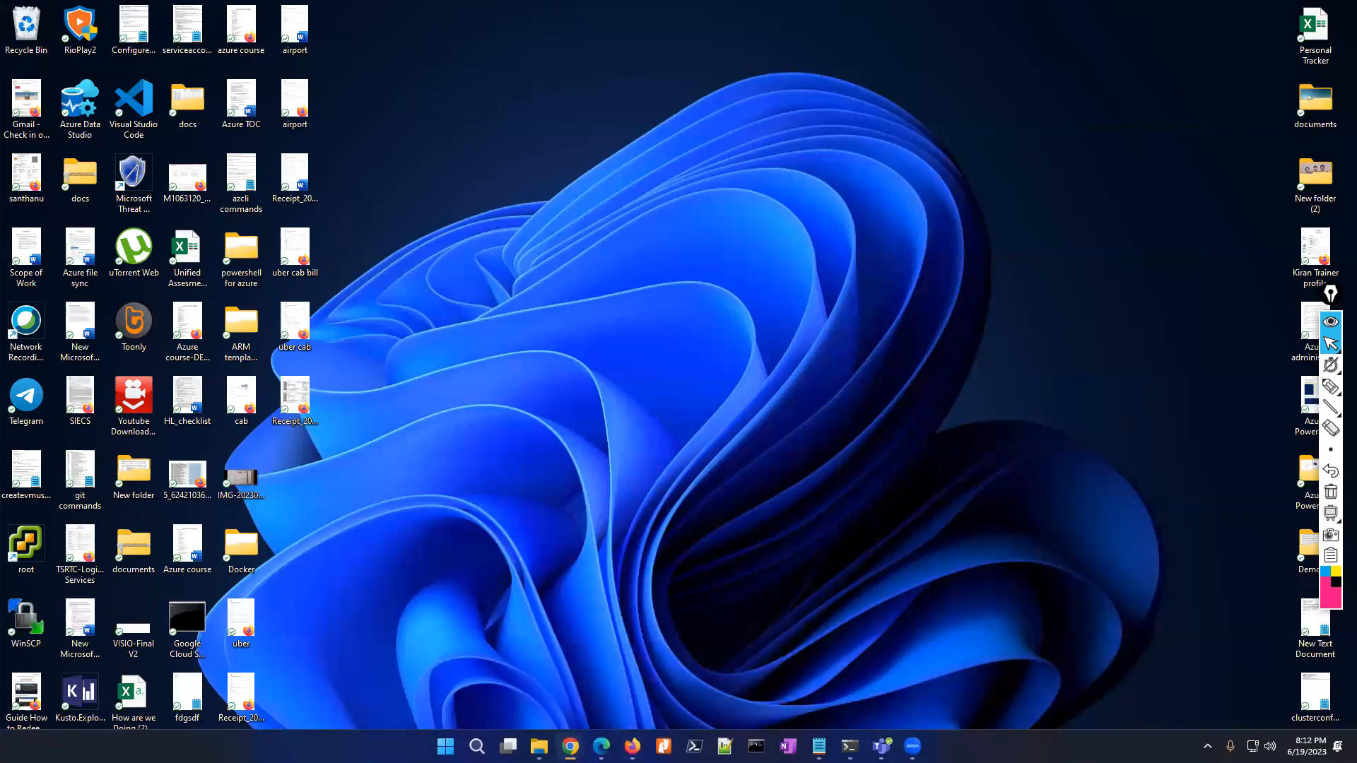
Open the copied Bastion shareable link in a new, maximized Chrome incognito window
right_click(569, 746)
click(545, 641)
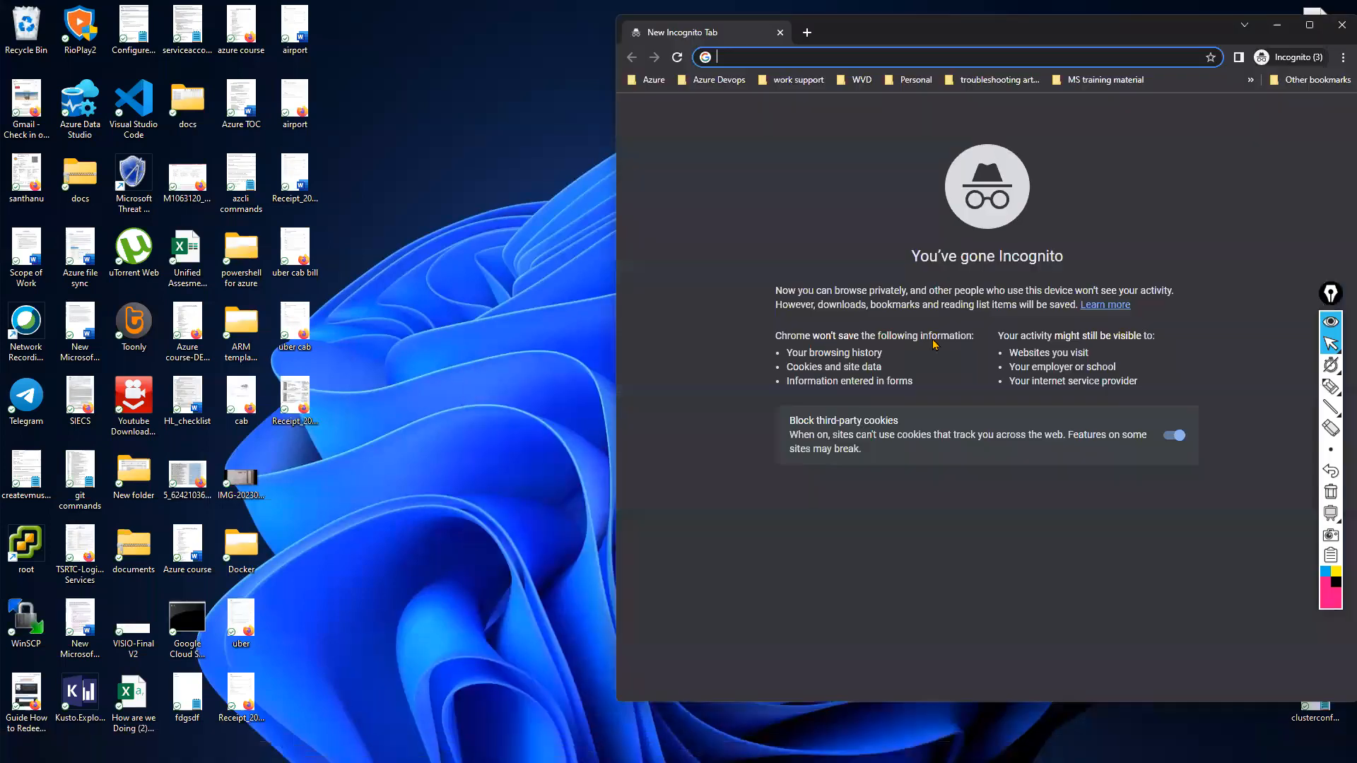
click(1308, 27)
key(ctrl+v)
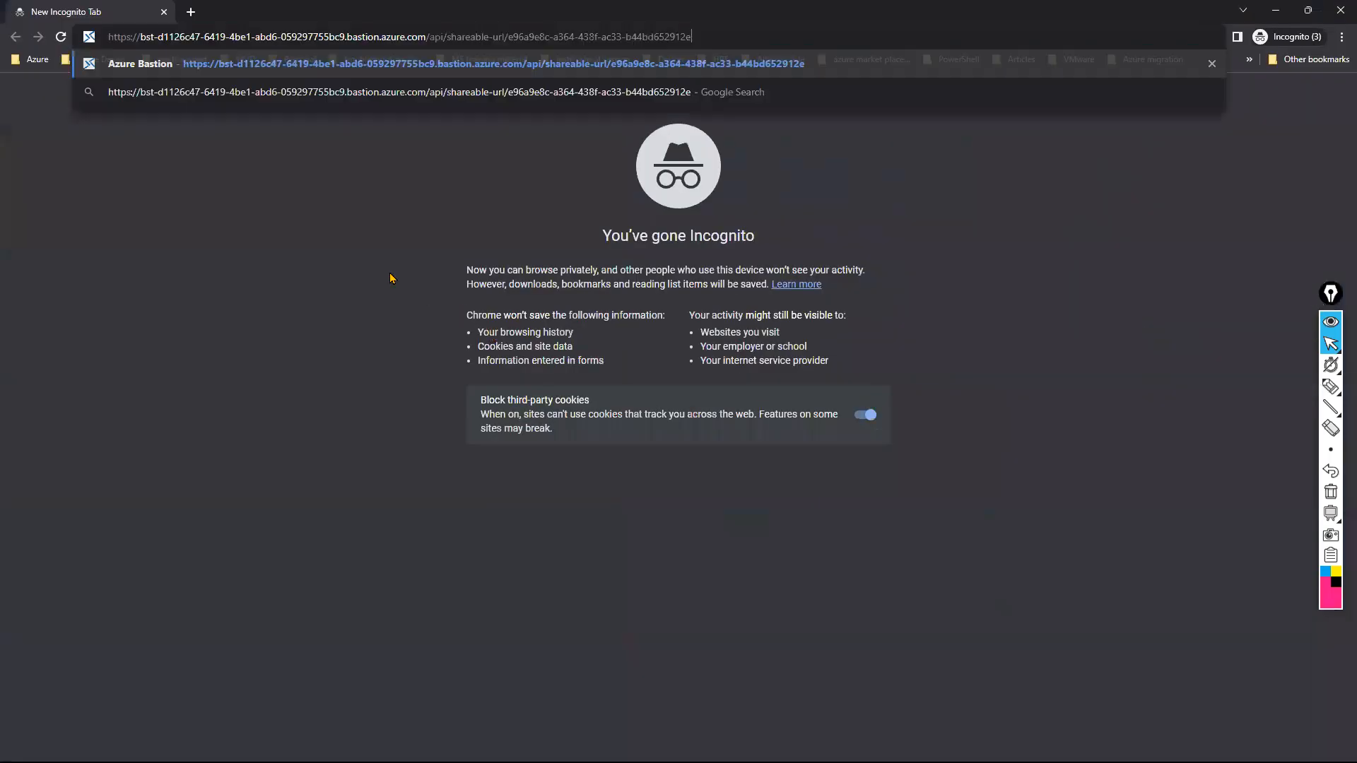
key(Return)
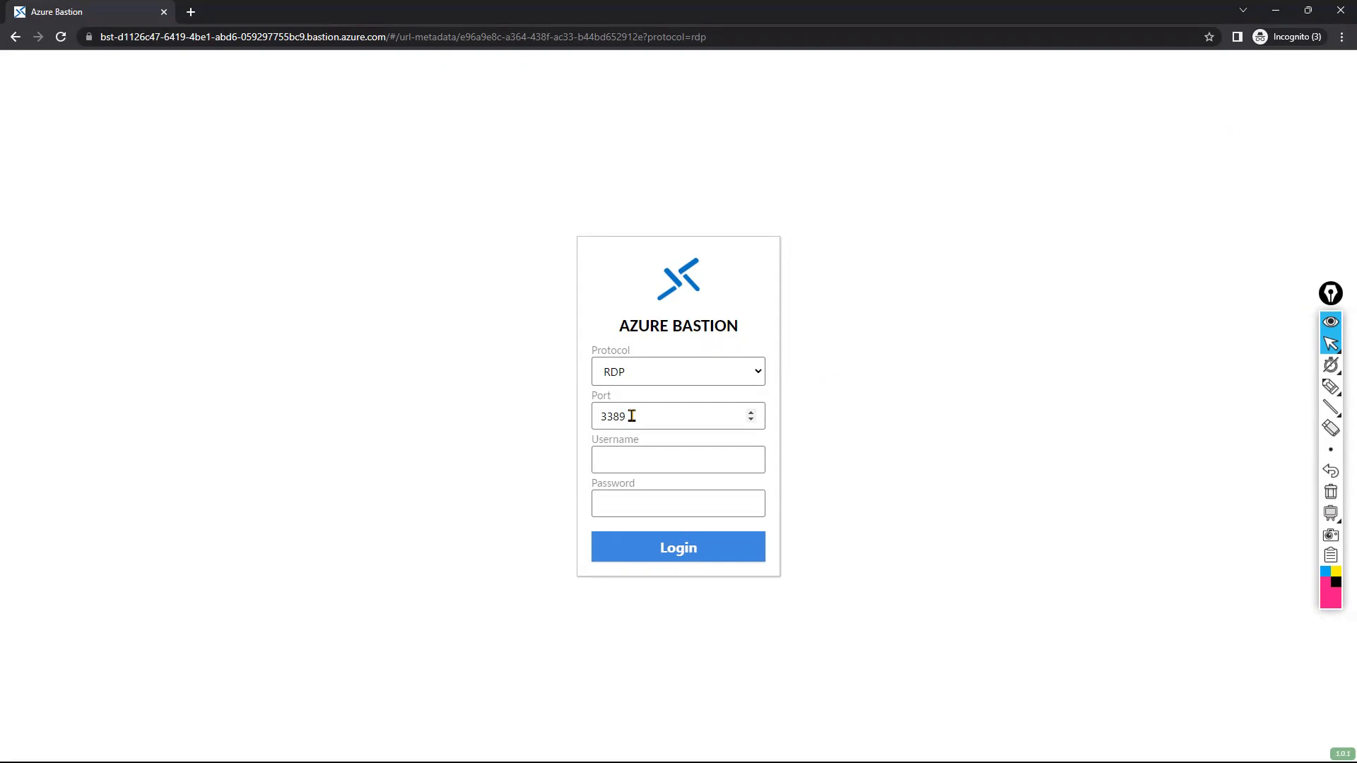
Log in to the Azure Bastion RDP session with the username azadmin and the account password
click(634, 463)
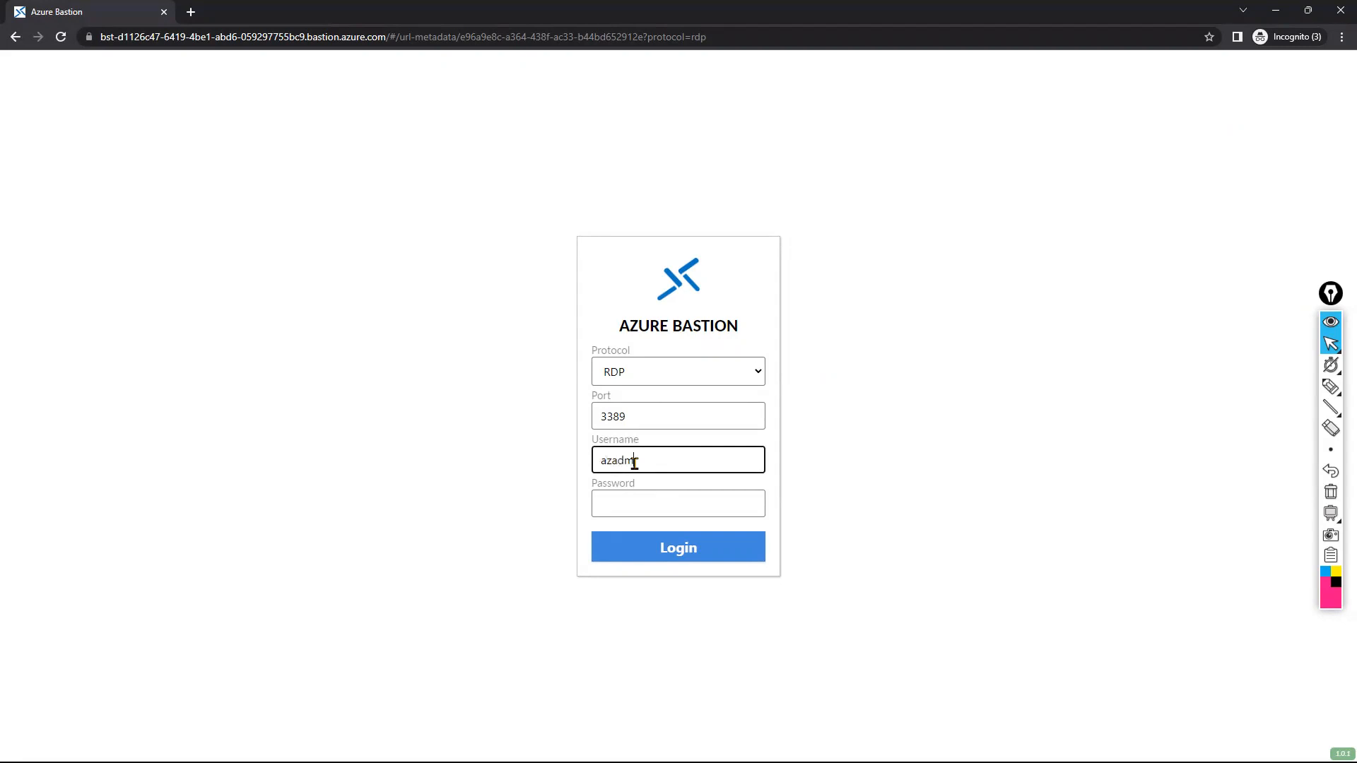
key(Tab)
text(•)
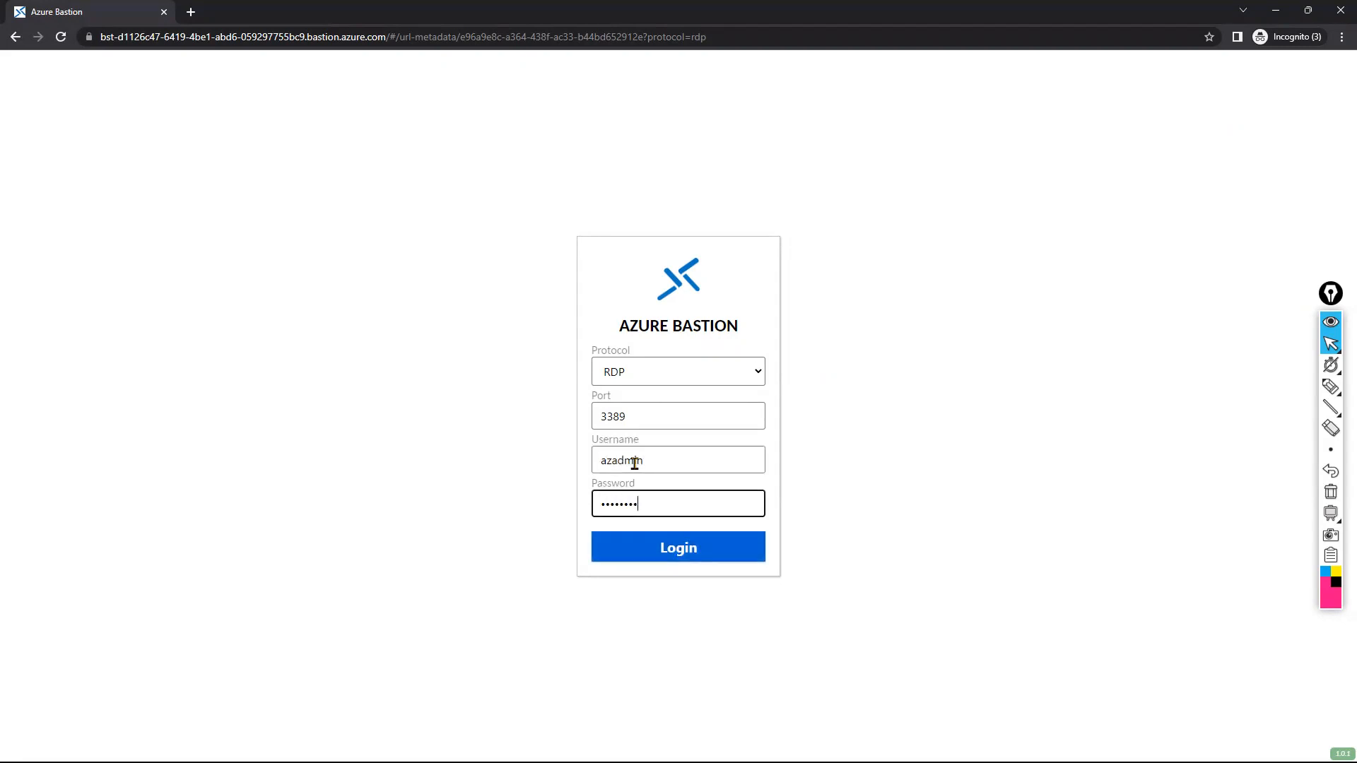
key(Return)
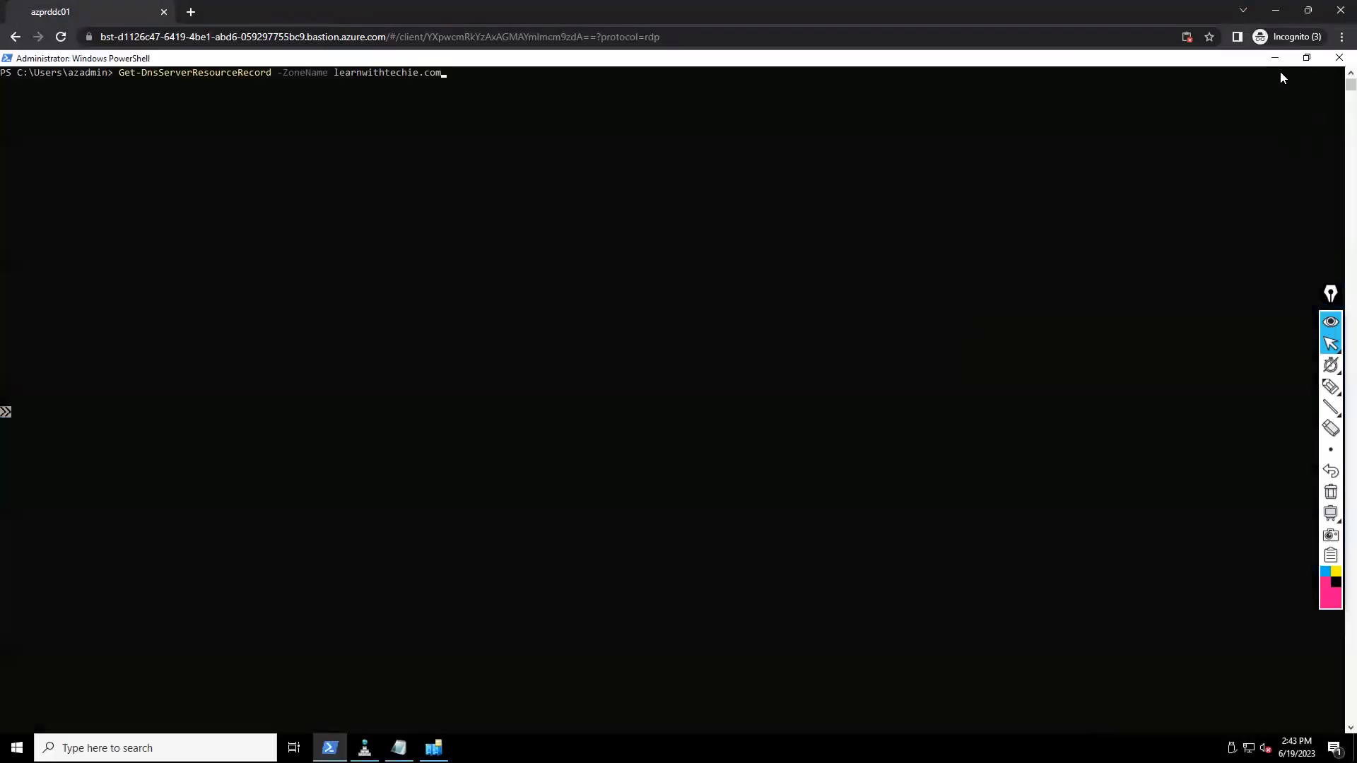
Clear the remote desktop: minimize PowerShell and DNS Manager, close Notepad without saving, and close all the _ldap and _gc record properties windows
click(1276, 58)
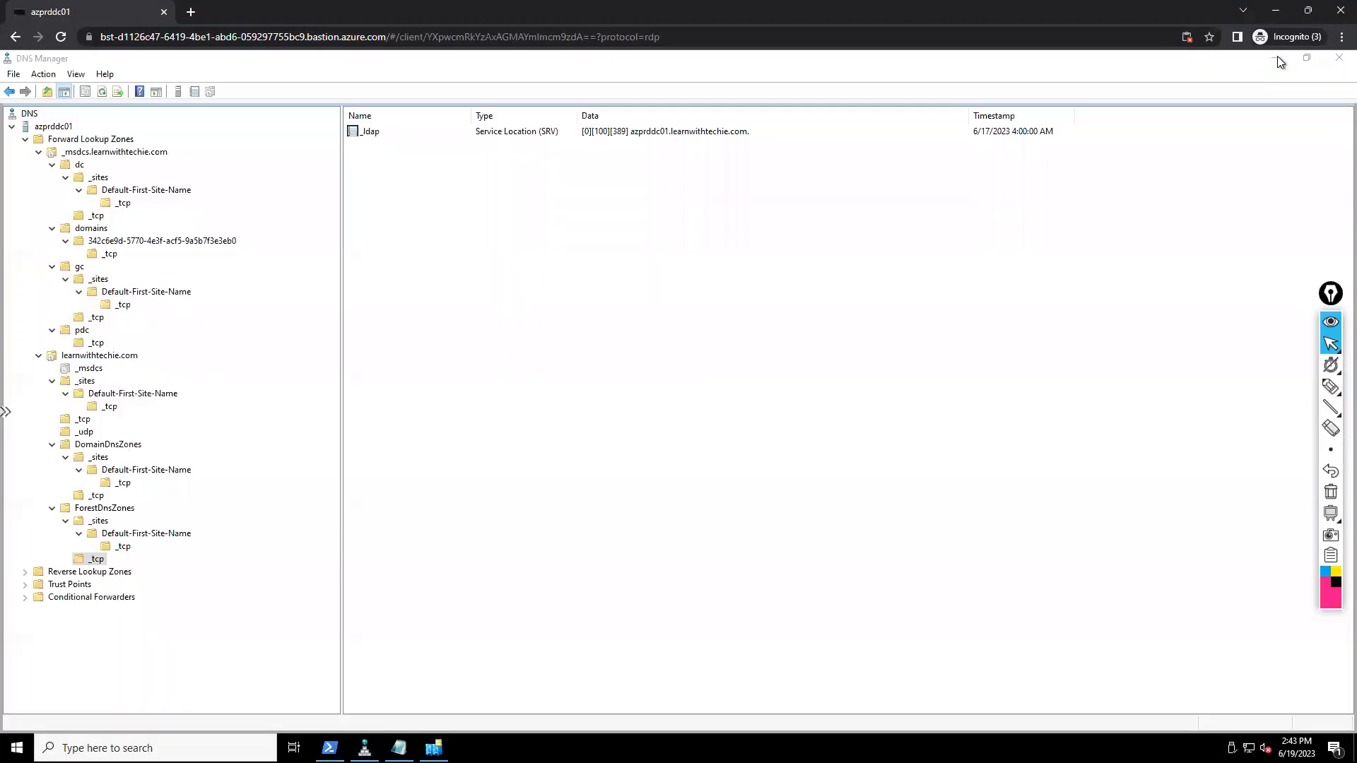
click(1277, 57)
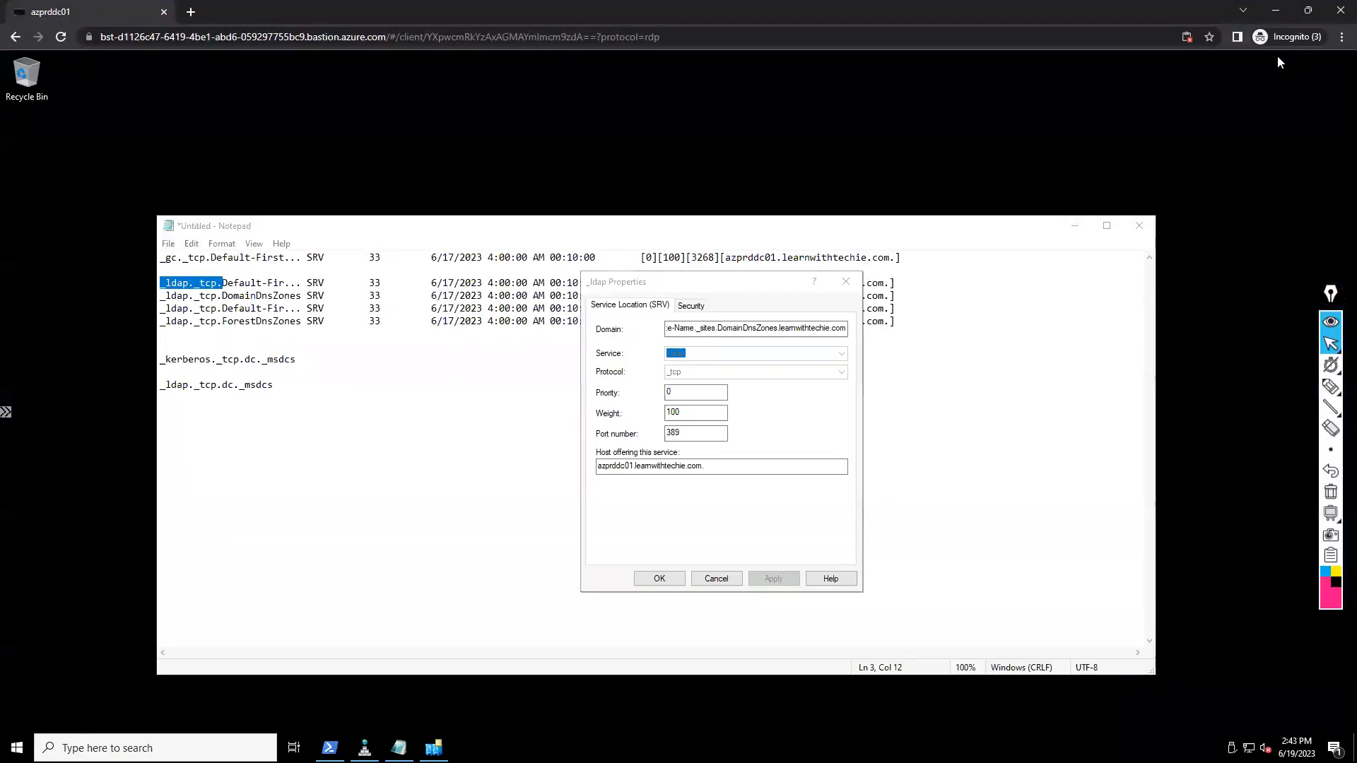
click(846, 281)
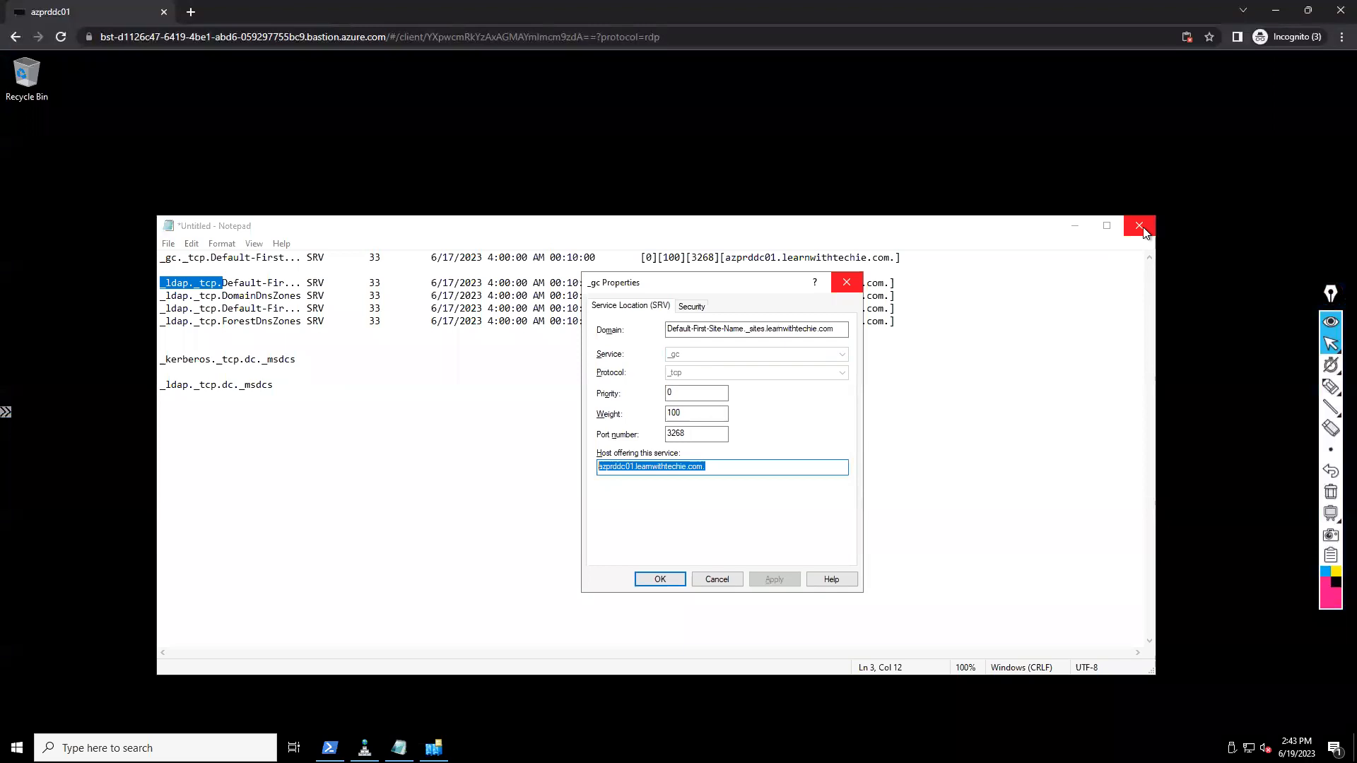
click(1144, 231)
click(701, 401)
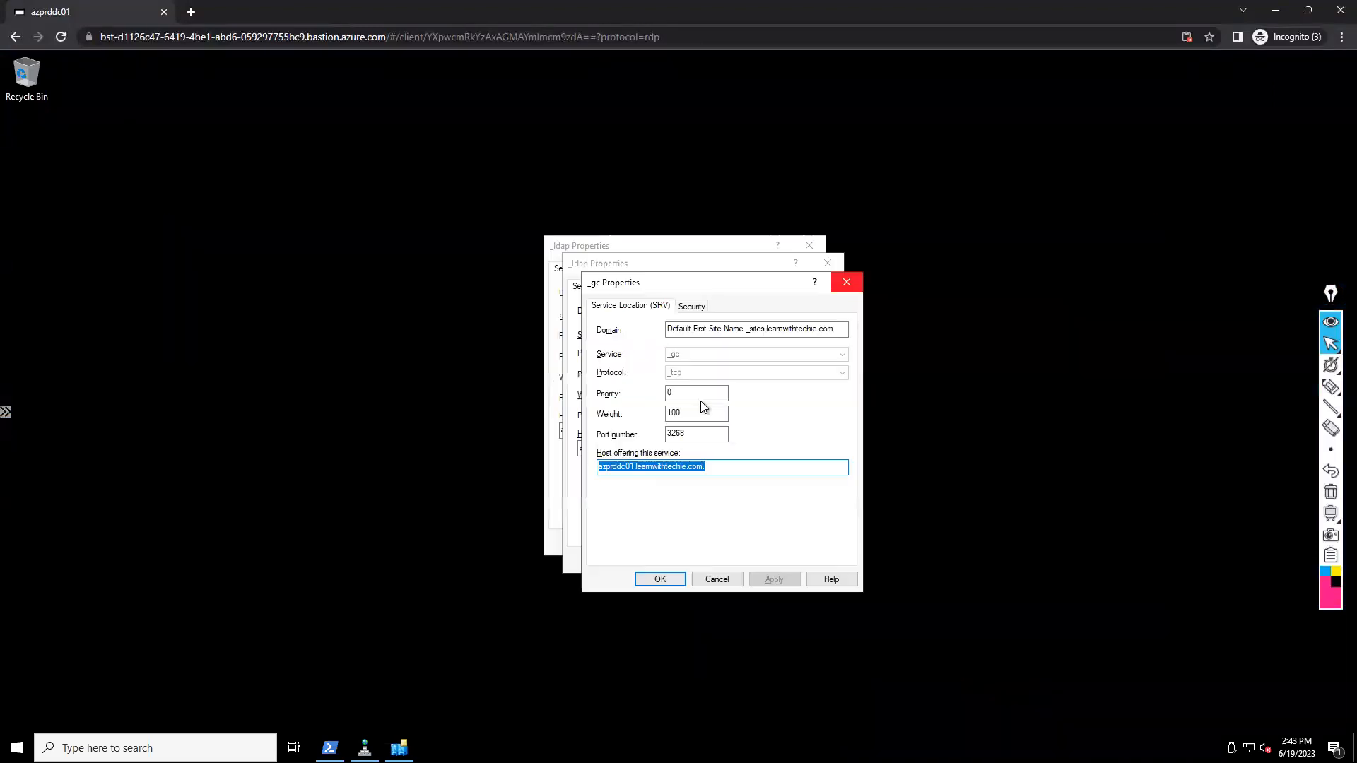
click(847, 282)
click(827, 263)
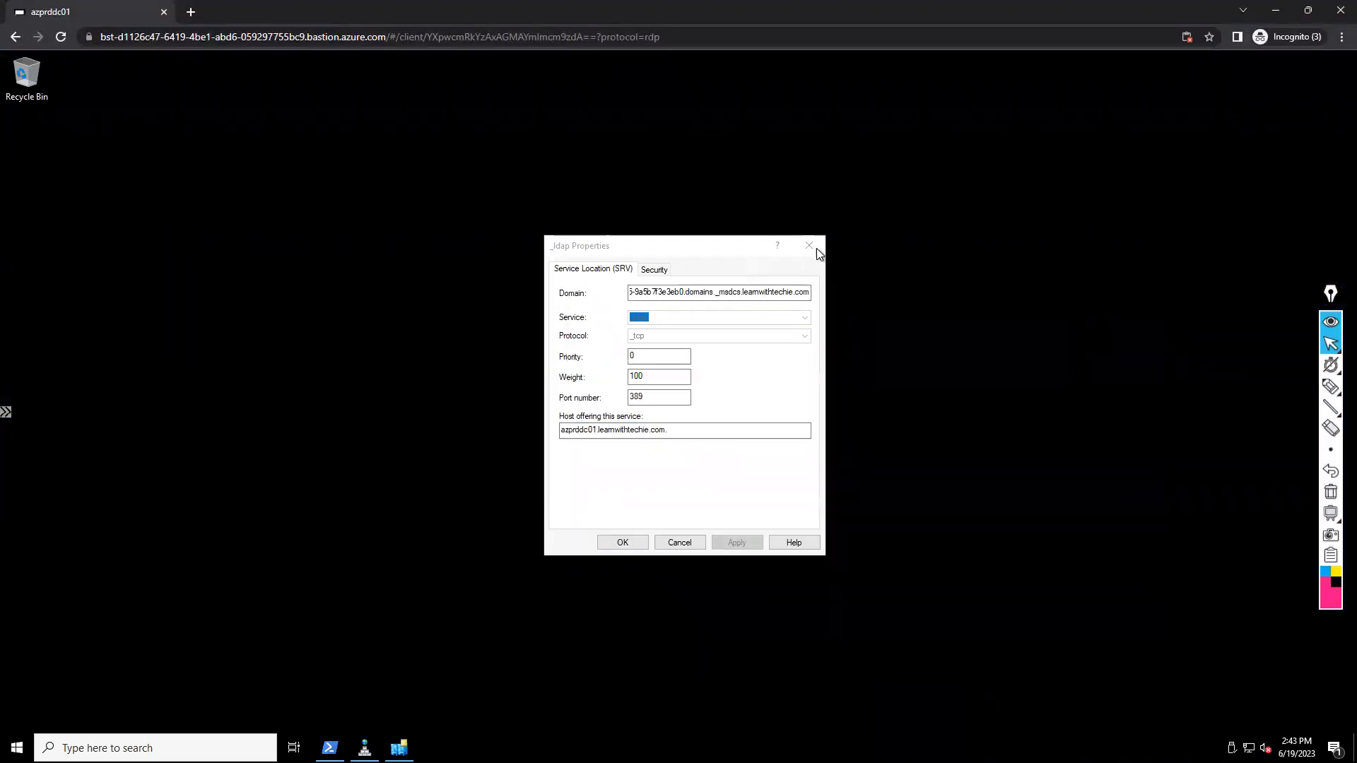
click(813, 245)
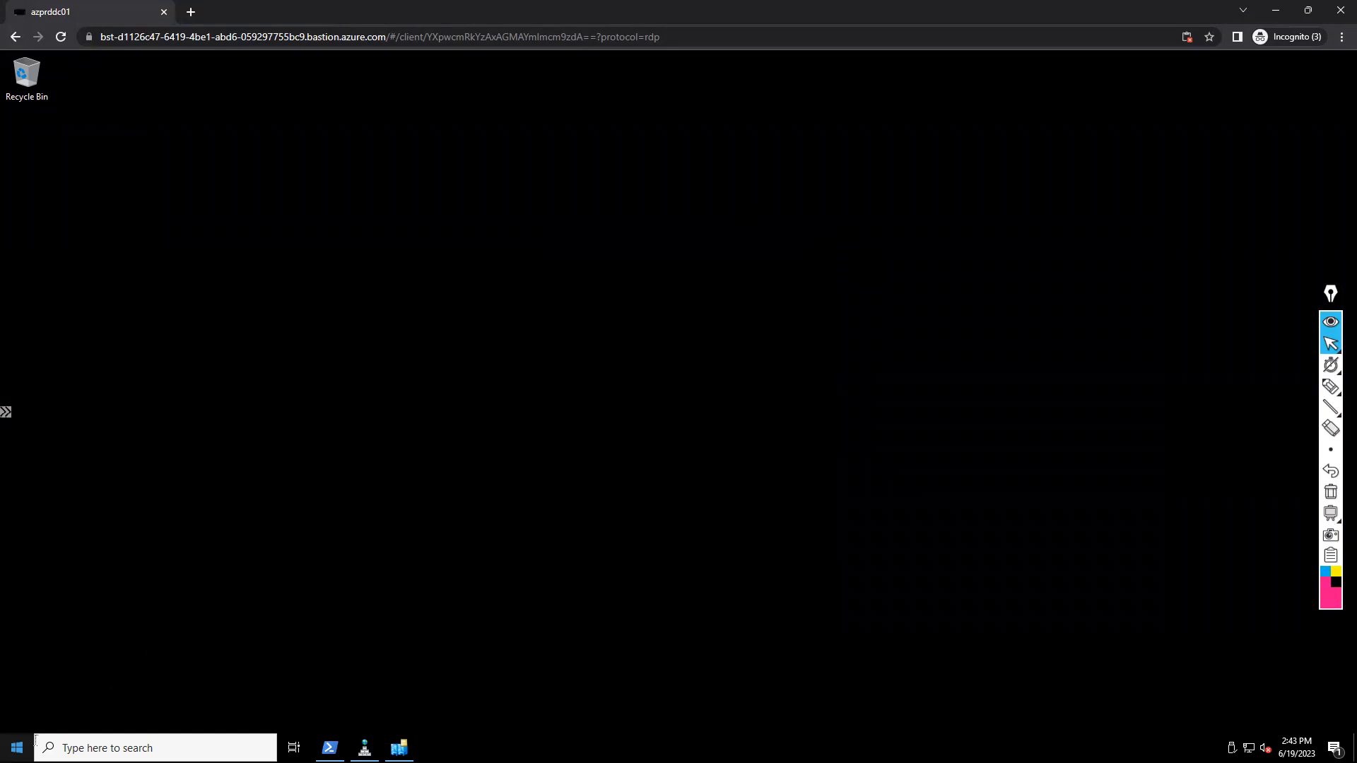
Open Windows Administrative Tools, tick the Active Directory tools, ADSI Edit and DNS with the screen pen, and close the folder with the marks cleared
click(17, 748)
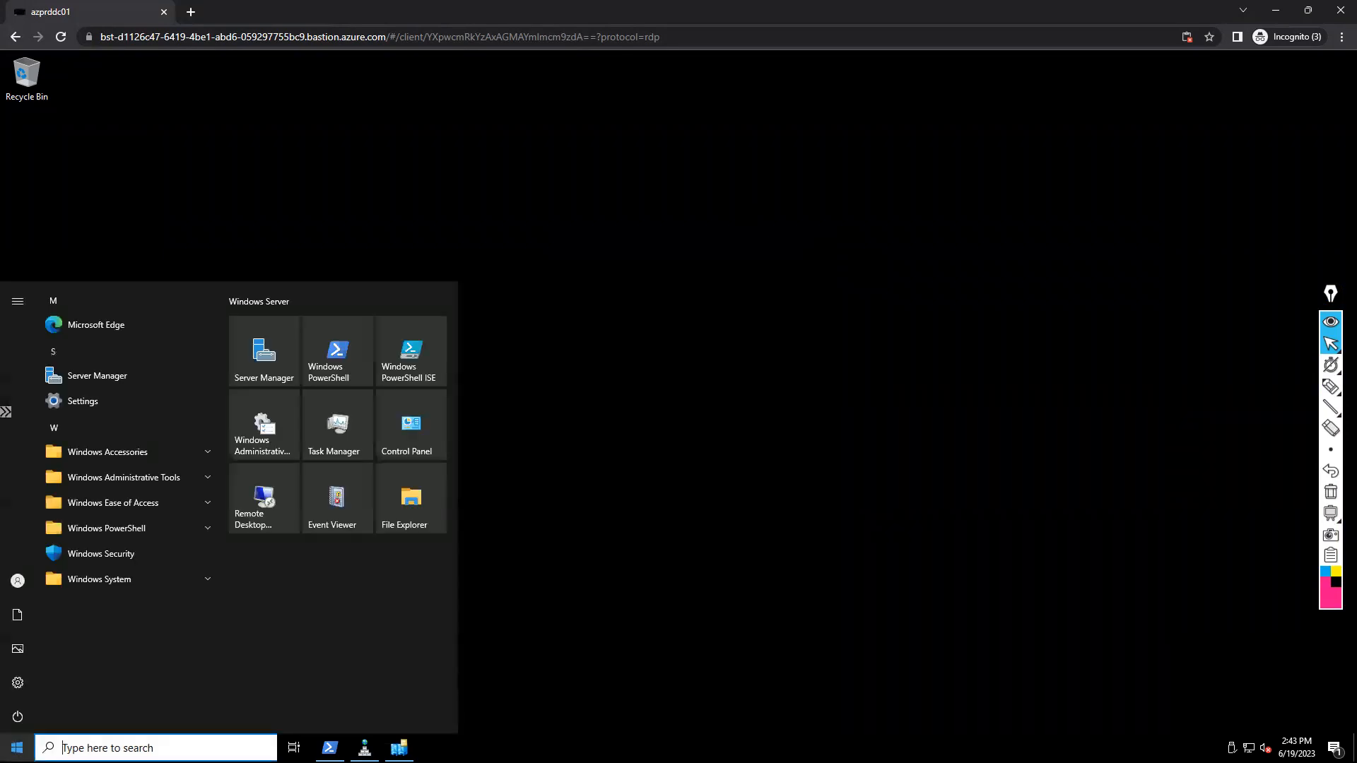
click(278, 443)
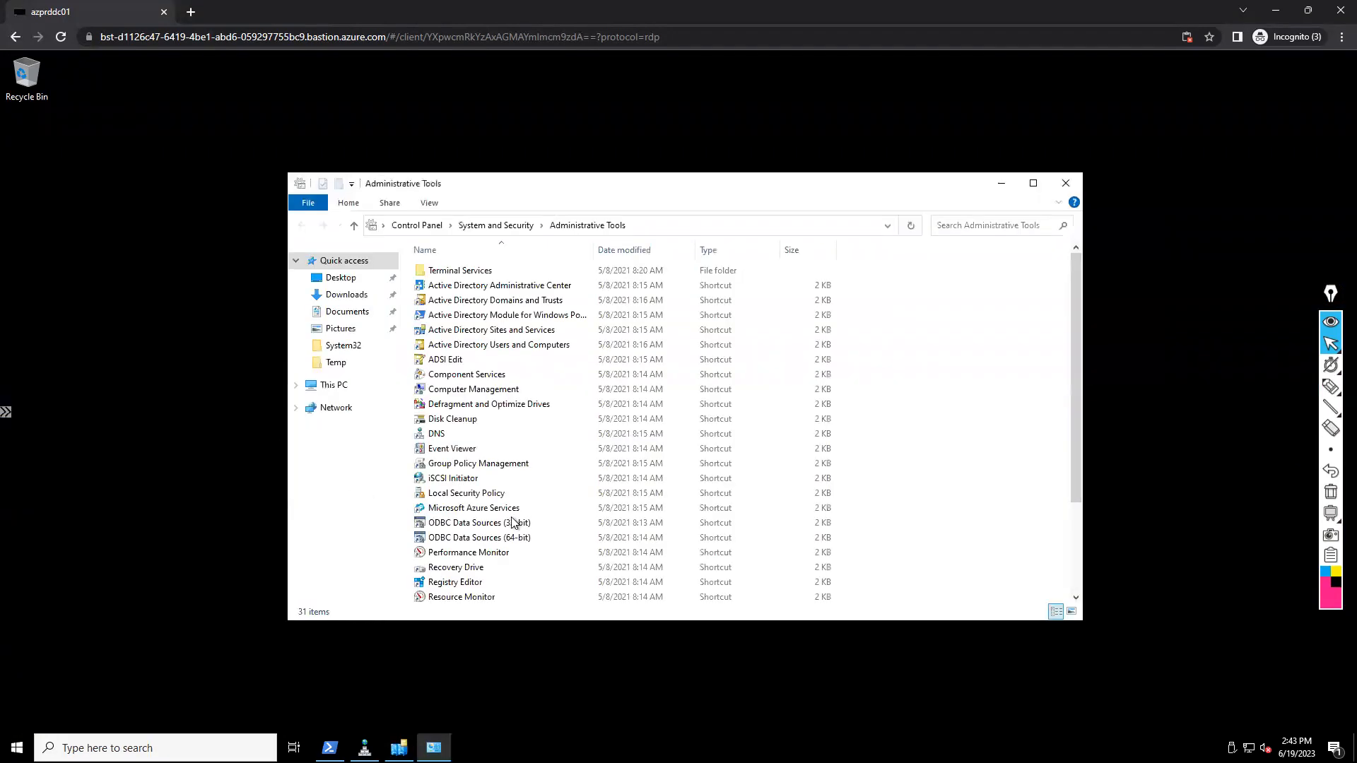
click(1333, 388)
click(1333, 388)
drag(578, 300, 588, 289)
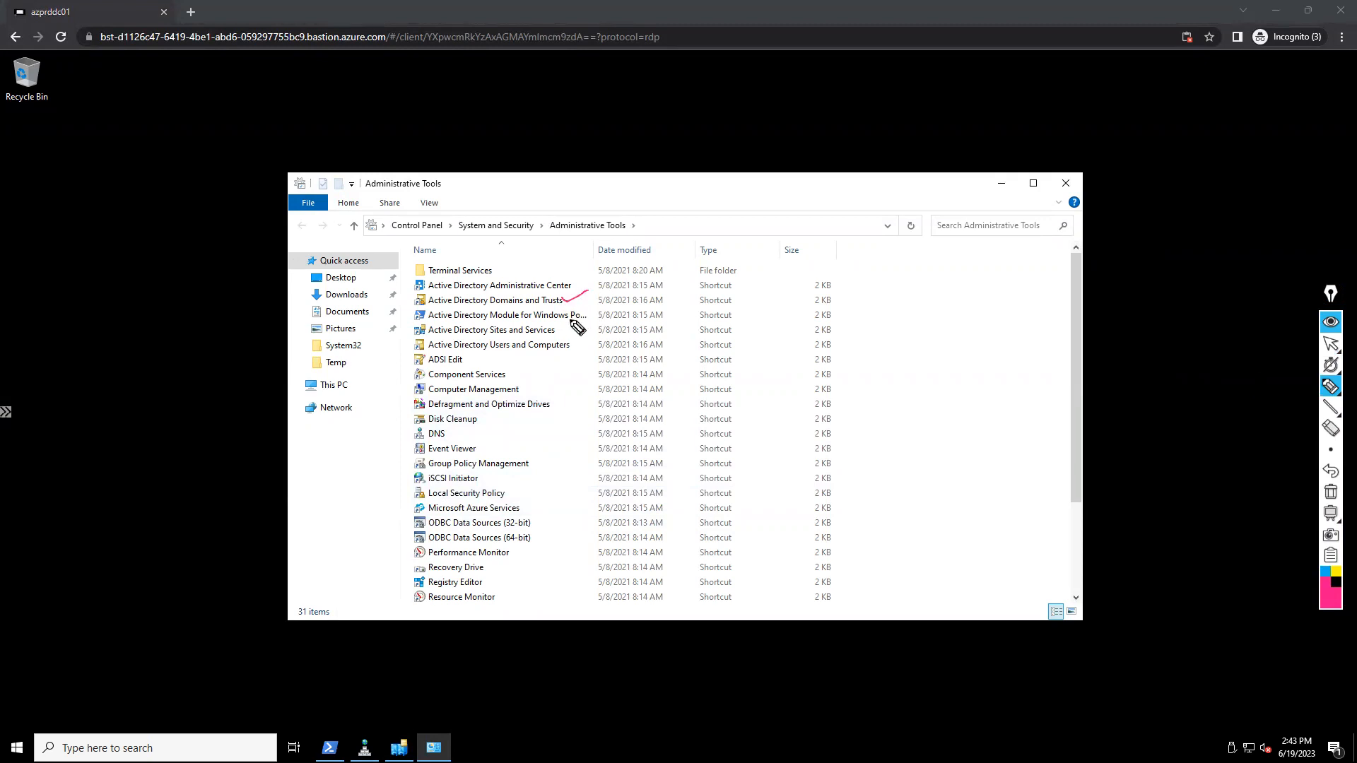
mouse_move(572, 317)
mouse_down()
mouse_move(598, 303)
mouse_move(578, 326)
mouse_move(601, 337)
mouse_up()
drag(467, 360, 480, 356)
drag(448, 432, 466, 428)
click(1331, 343)
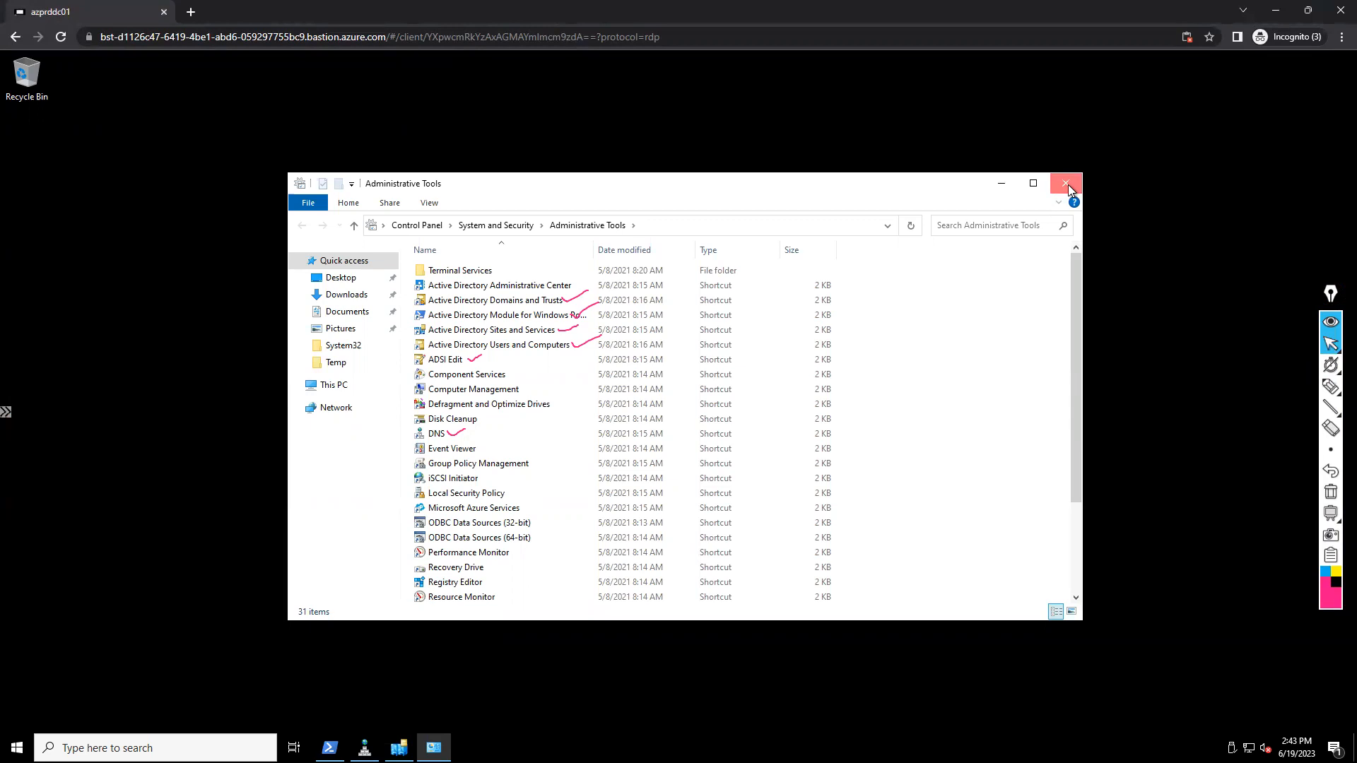
click(1068, 184)
click(1331, 492)
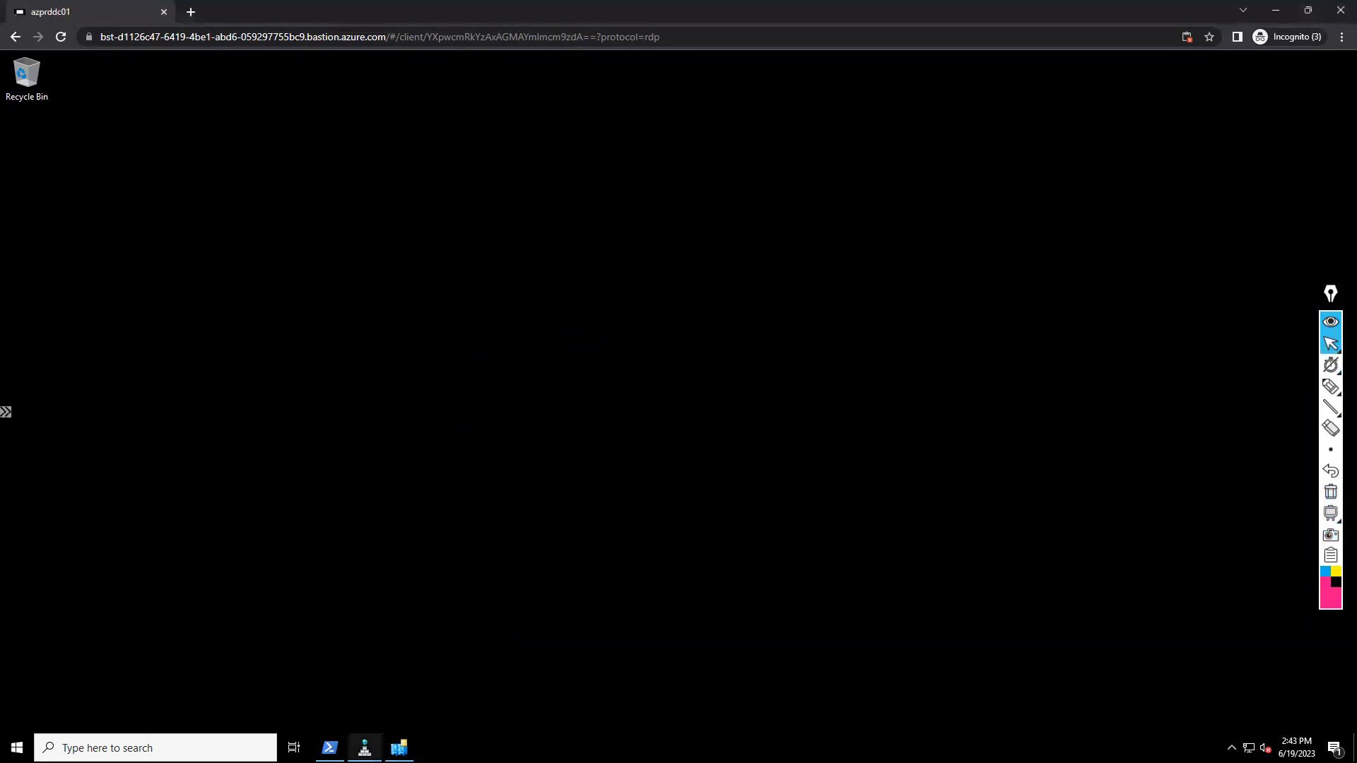
Bring up DNS Manager and collapse Forward Lookup Zones under azprddc01 to list its zones
click(364, 748)
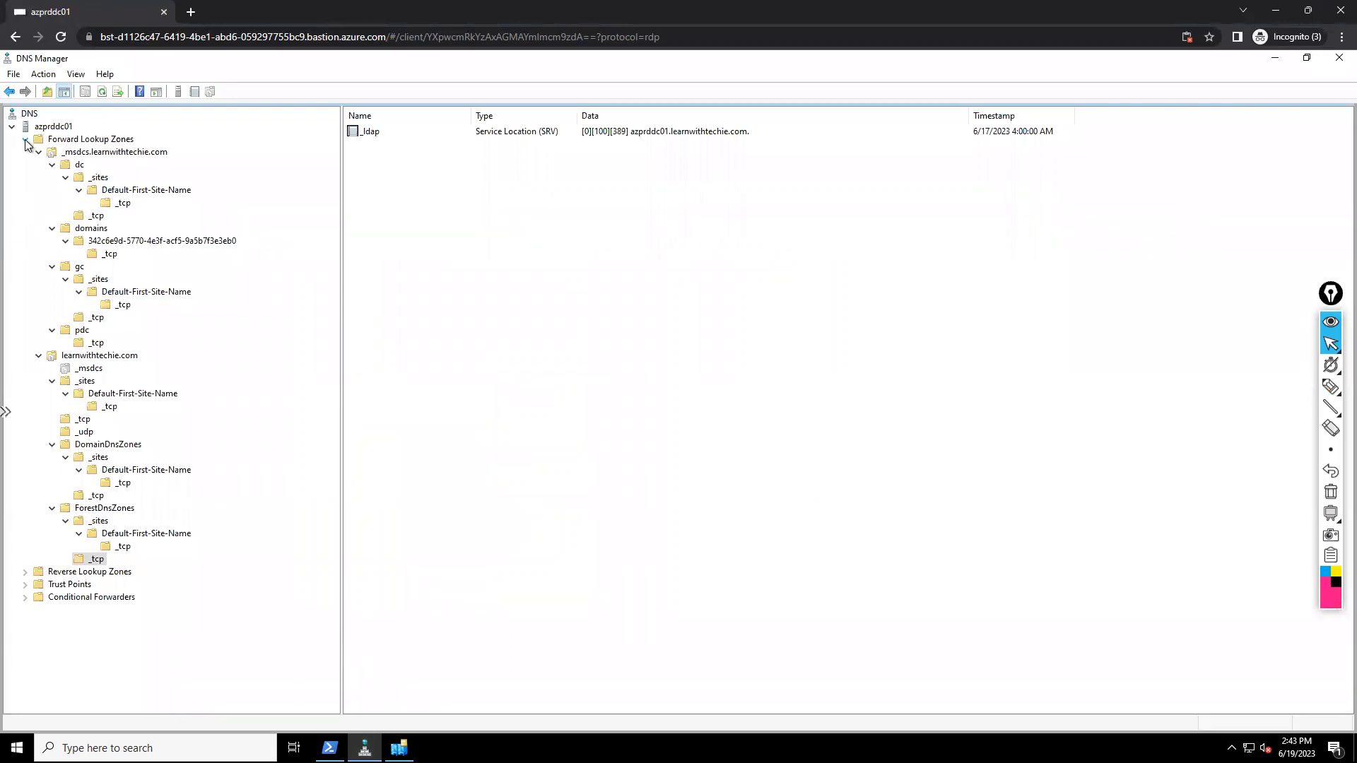
click(25, 141)
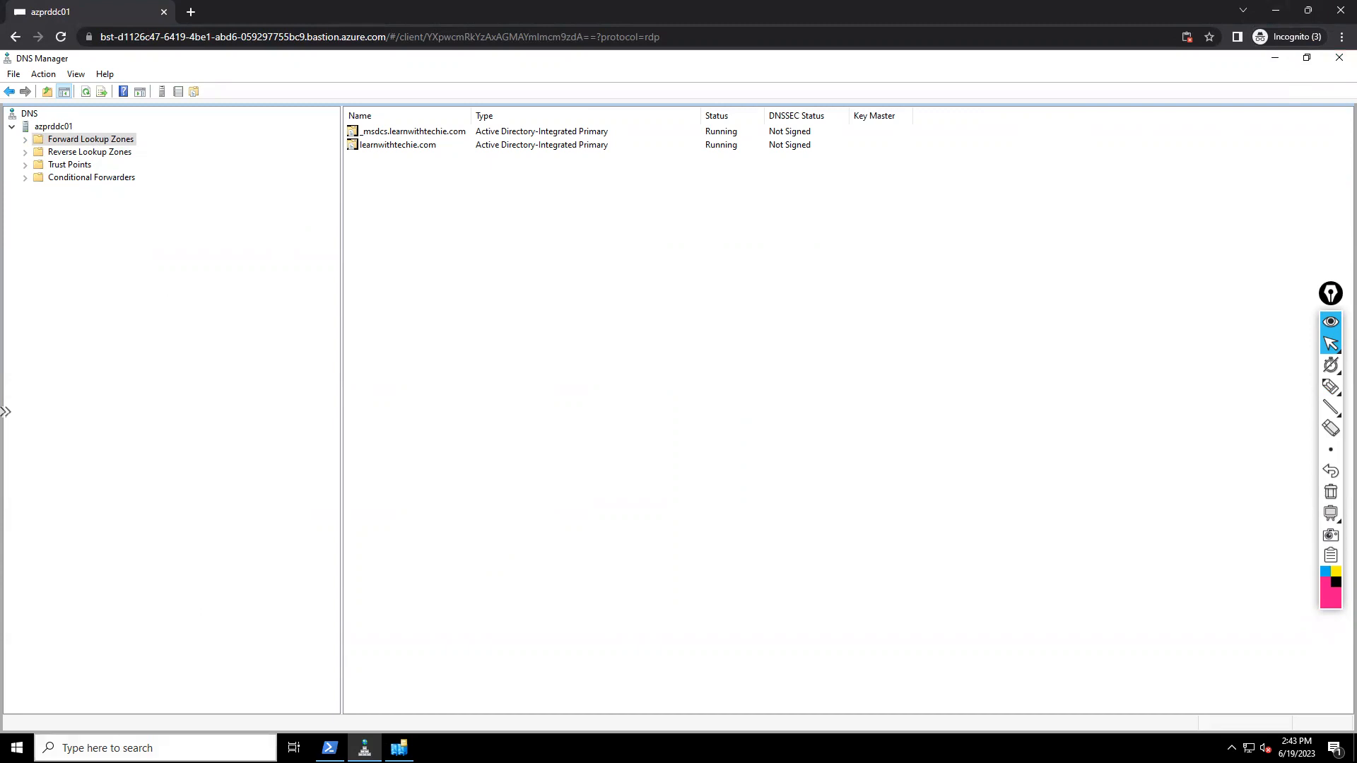
Search for cmd on the remote server and open Command Prompt
click(106, 748)
text(cmd)
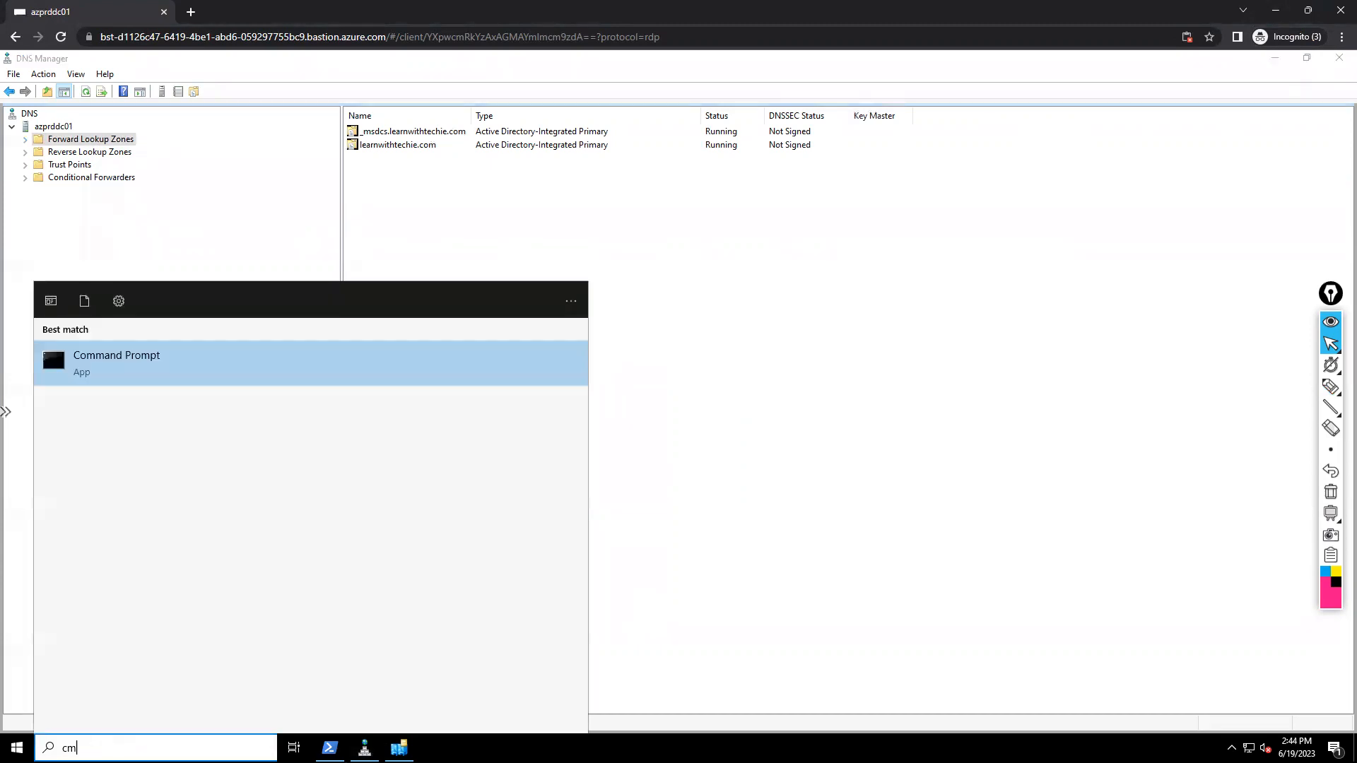
click(52, 337)
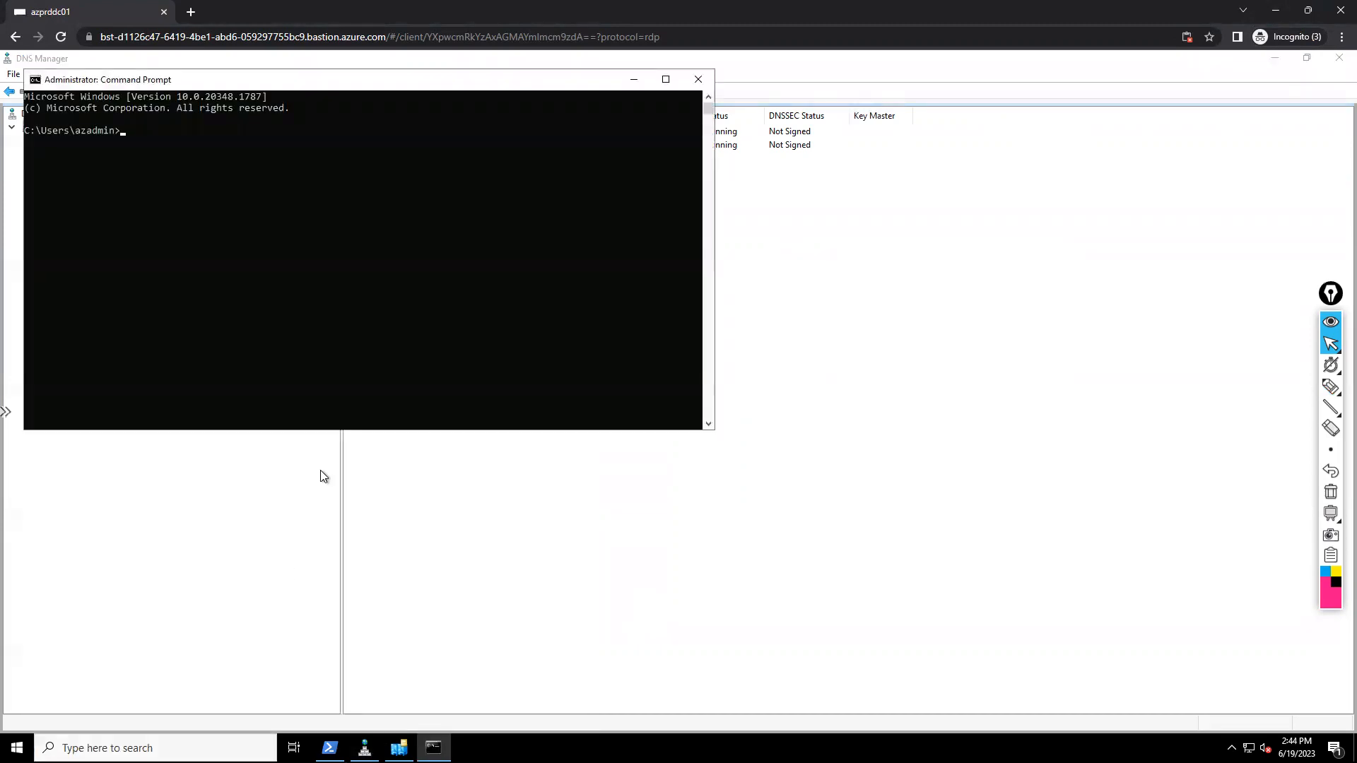
Run ipconfig on the domain controller and highlight its IPv4 address in the output
text(n>ipconfig)
key(Return)
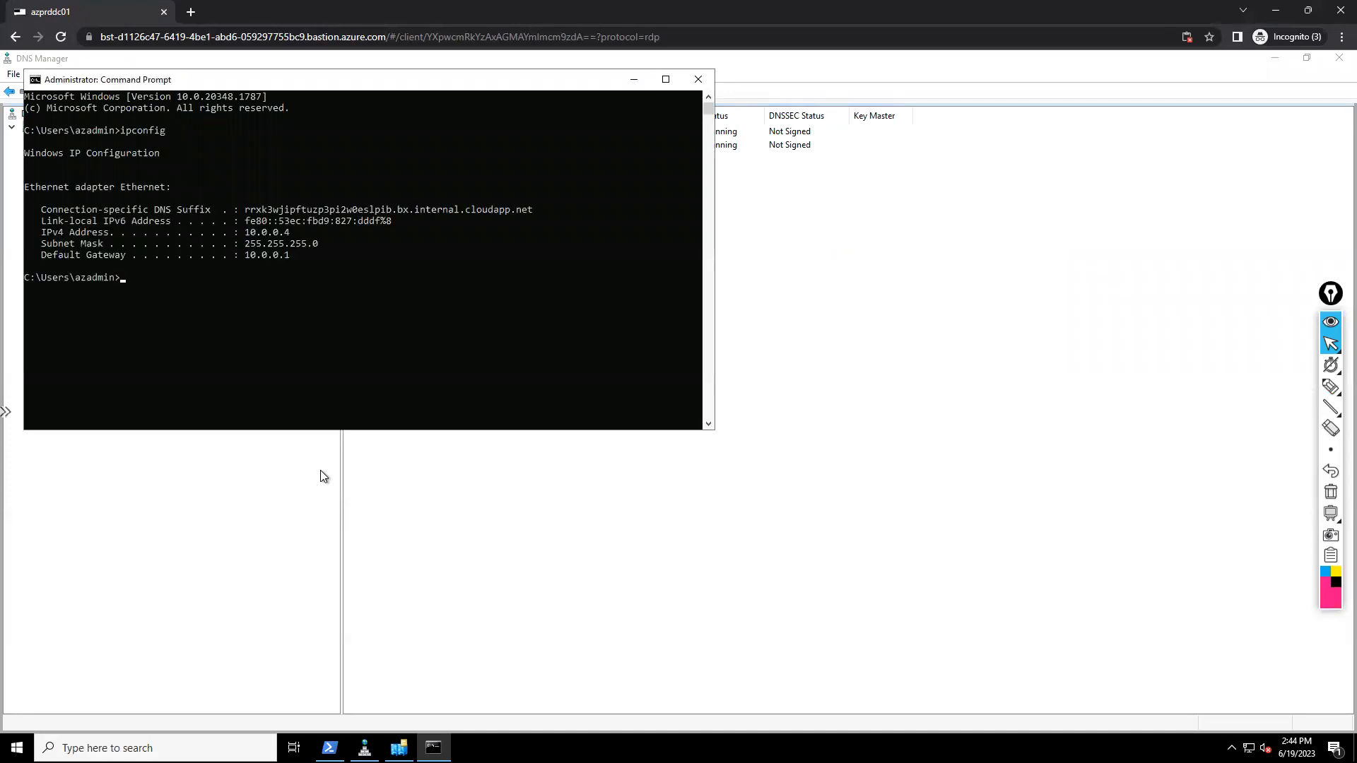
click(247, 233)
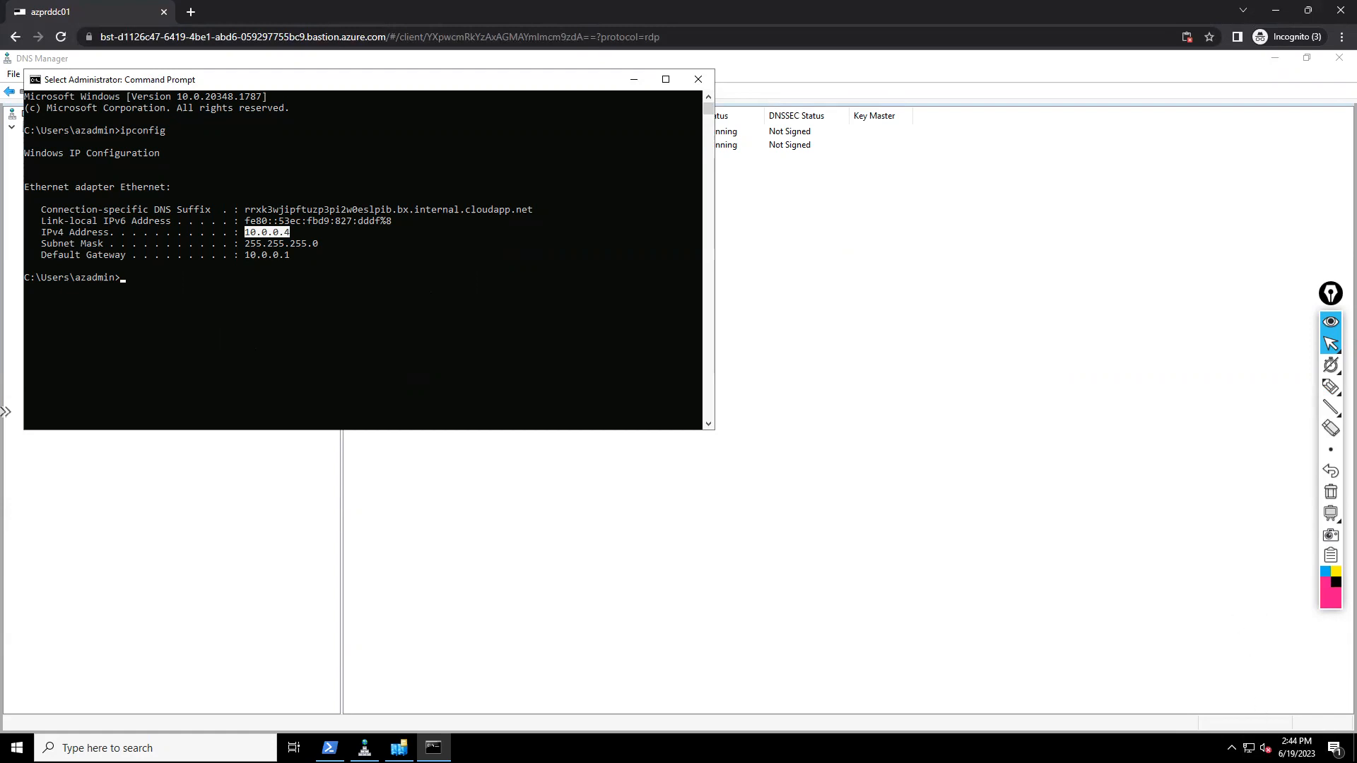
Check the IP and DNS settings of the learnwithtechie.com Ethernet connection in the network settings, and close Settings
right_click(1248, 748)
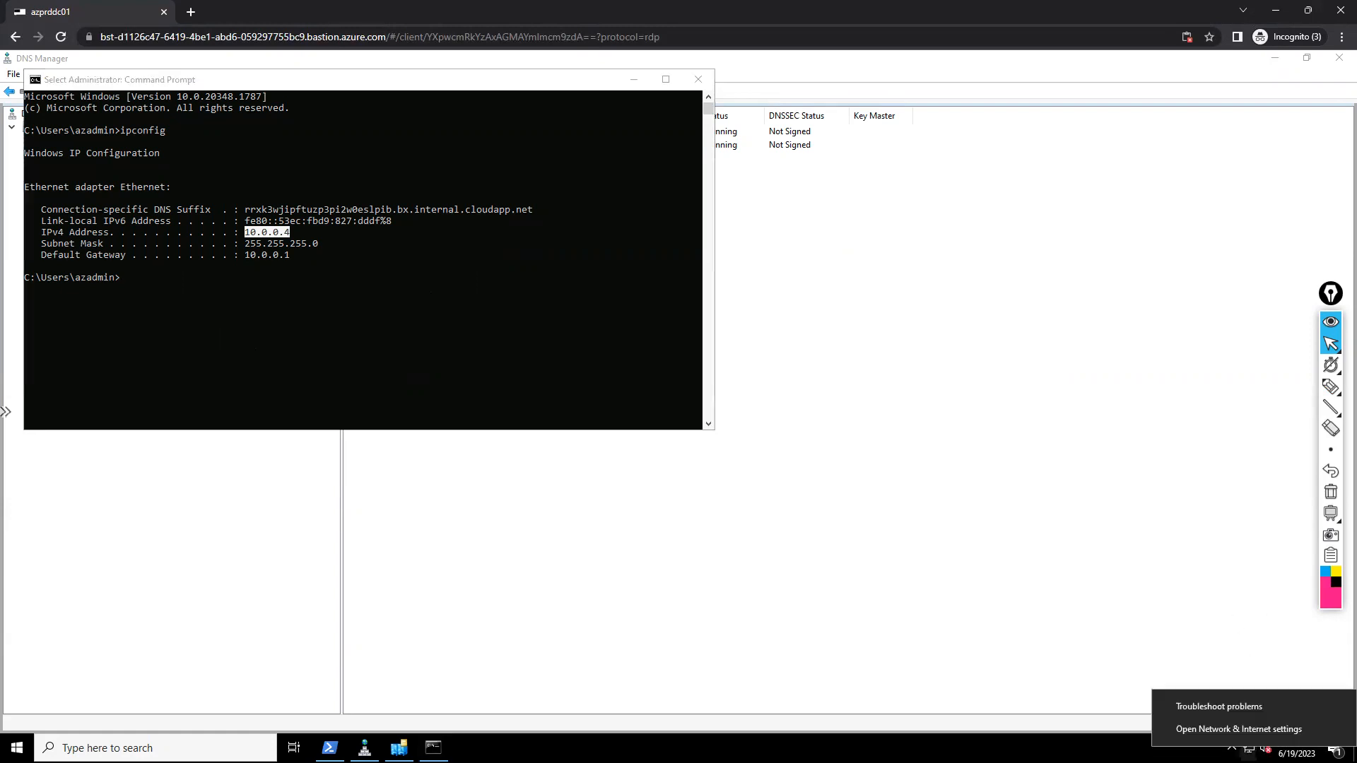
click(1244, 729)
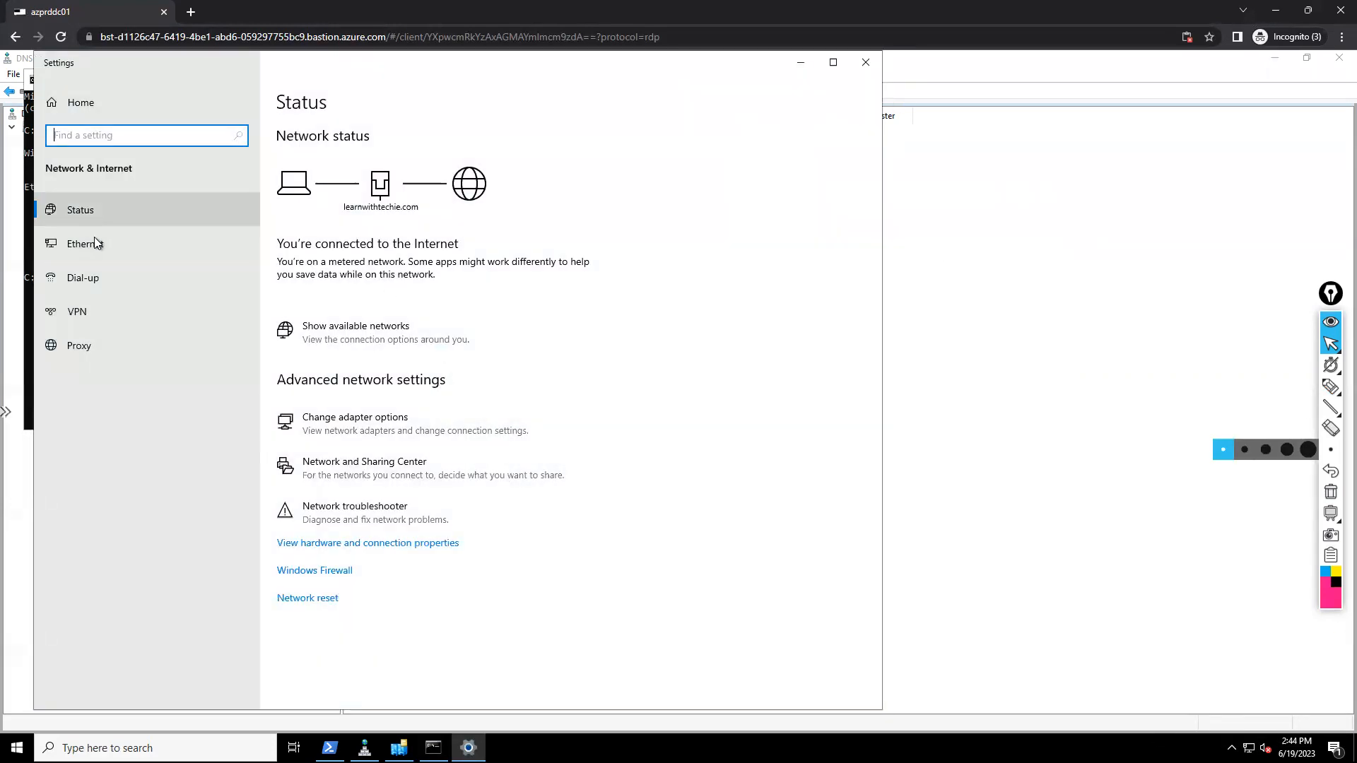
click(96, 244)
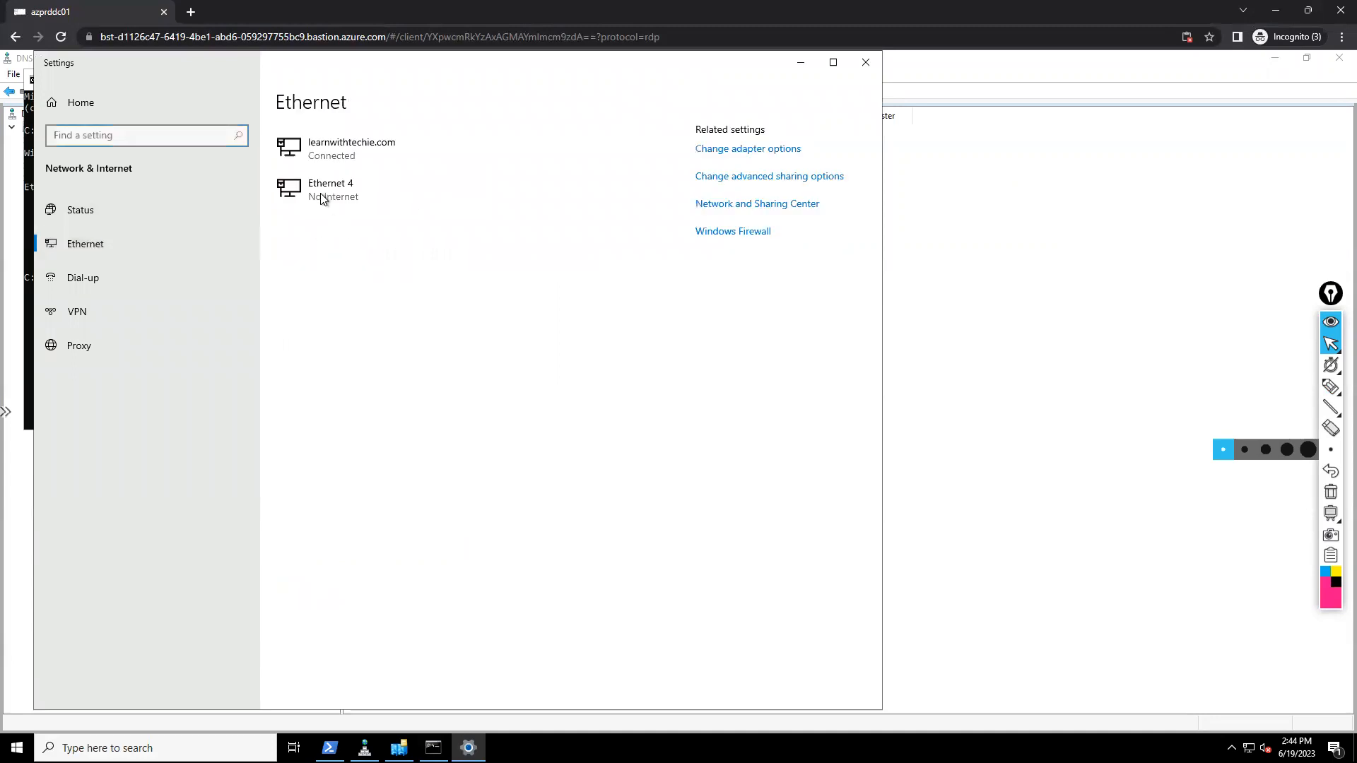
click(338, 156)
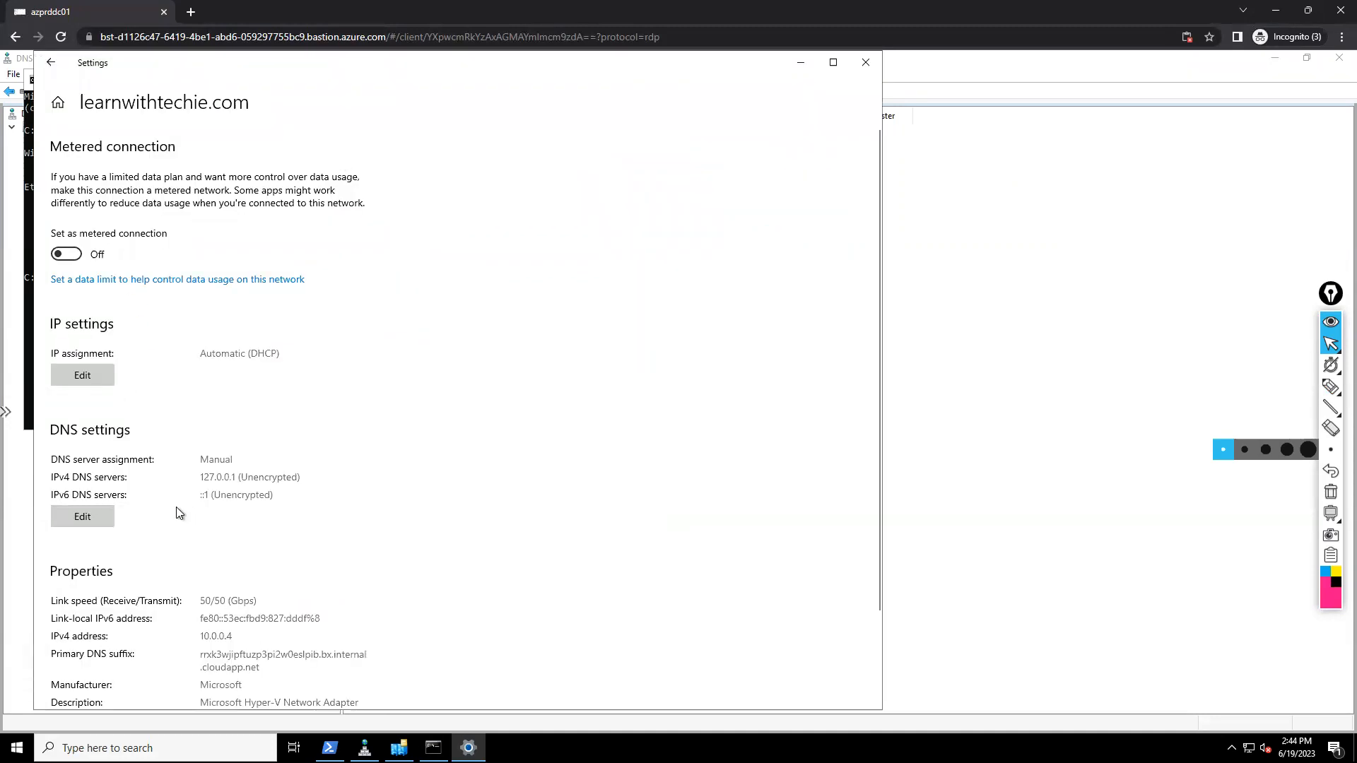
click(868, 65)
Open Network Connections with ncpa.cpl, inspect the Ethernet adapter's Internet Protocol Version 4 properties, and close everything without changes
key(super)
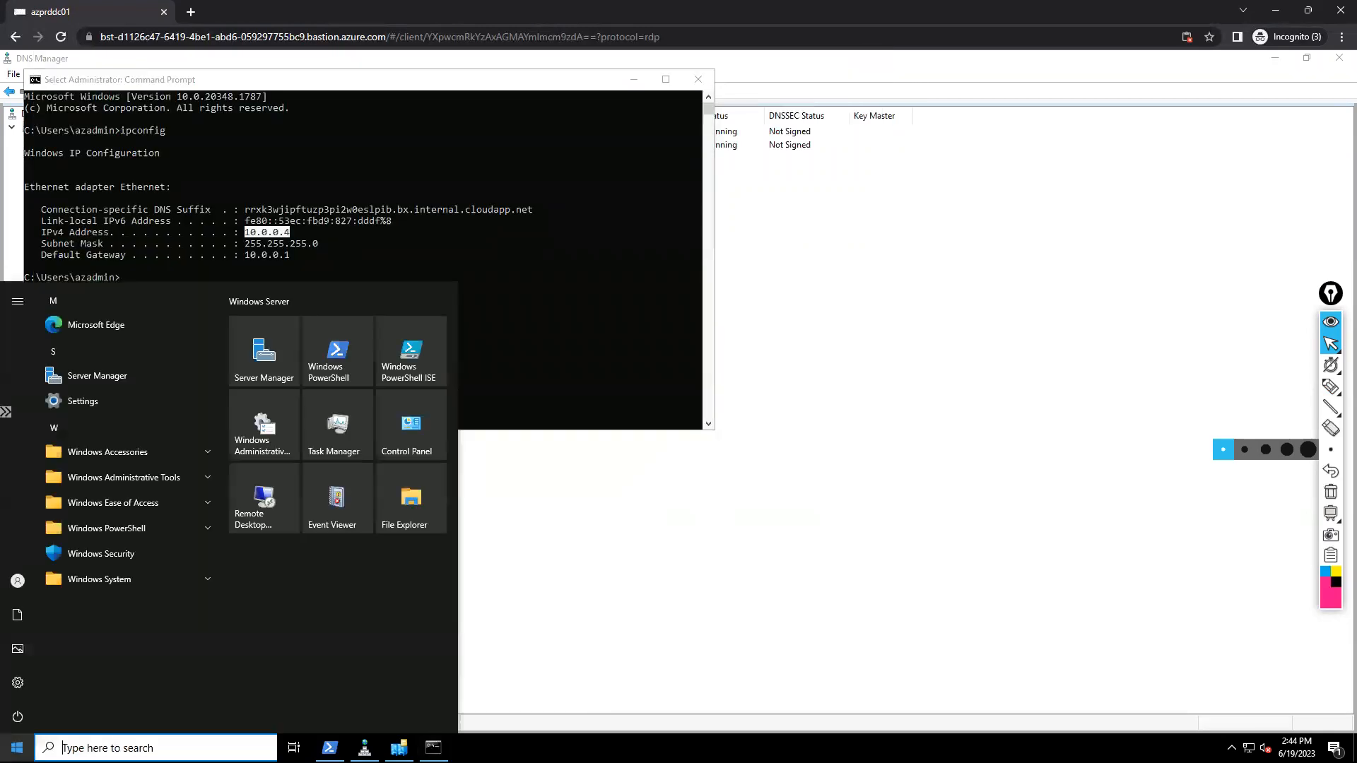
text(ncpa.cpl)
key(Return)
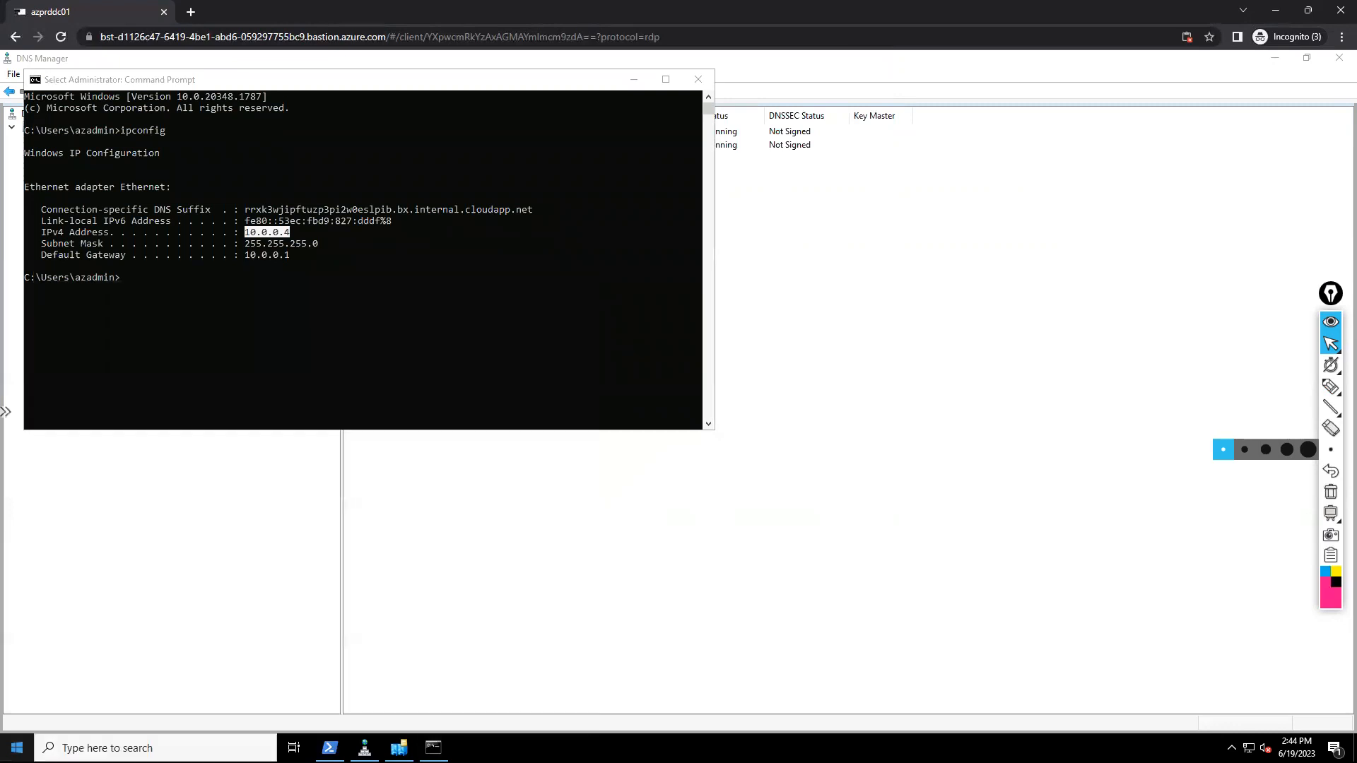
click(383, 279)
right_click(383, 282)
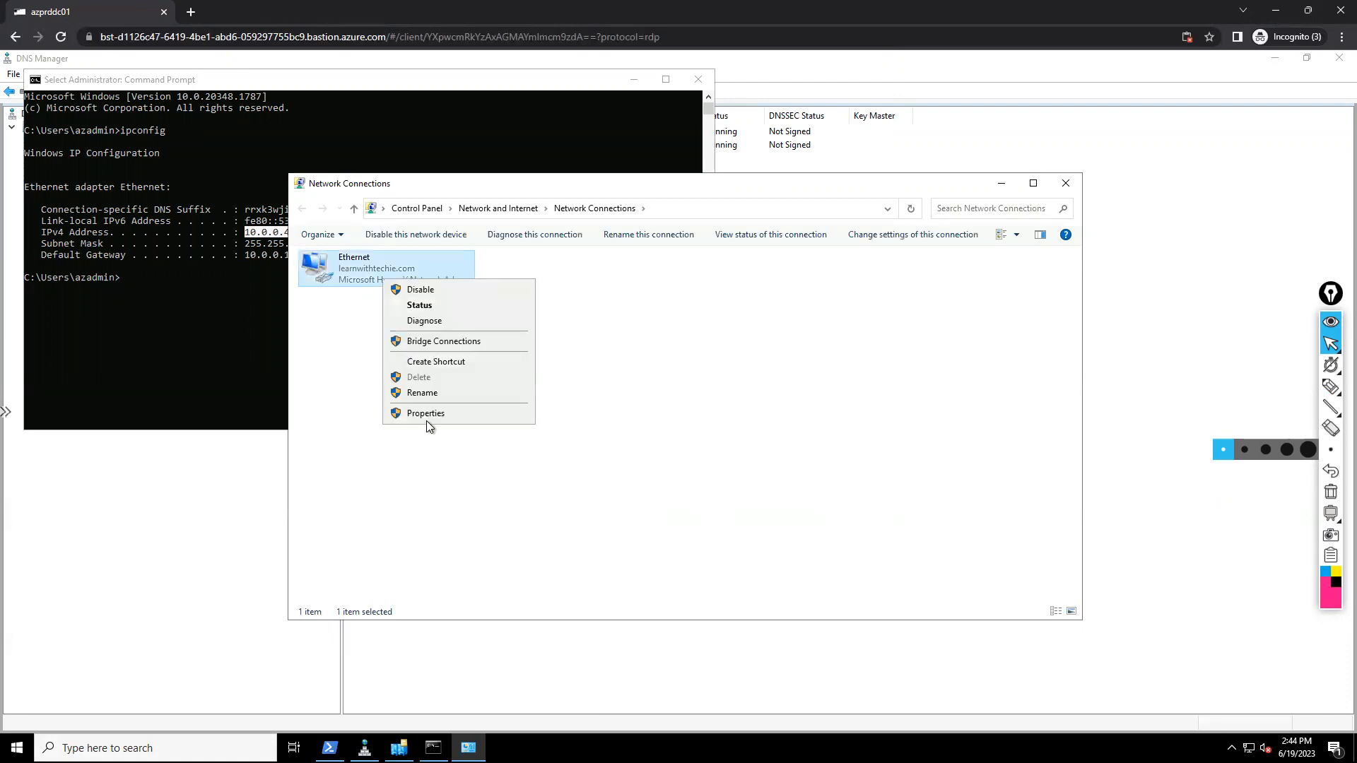
click(426, 420)
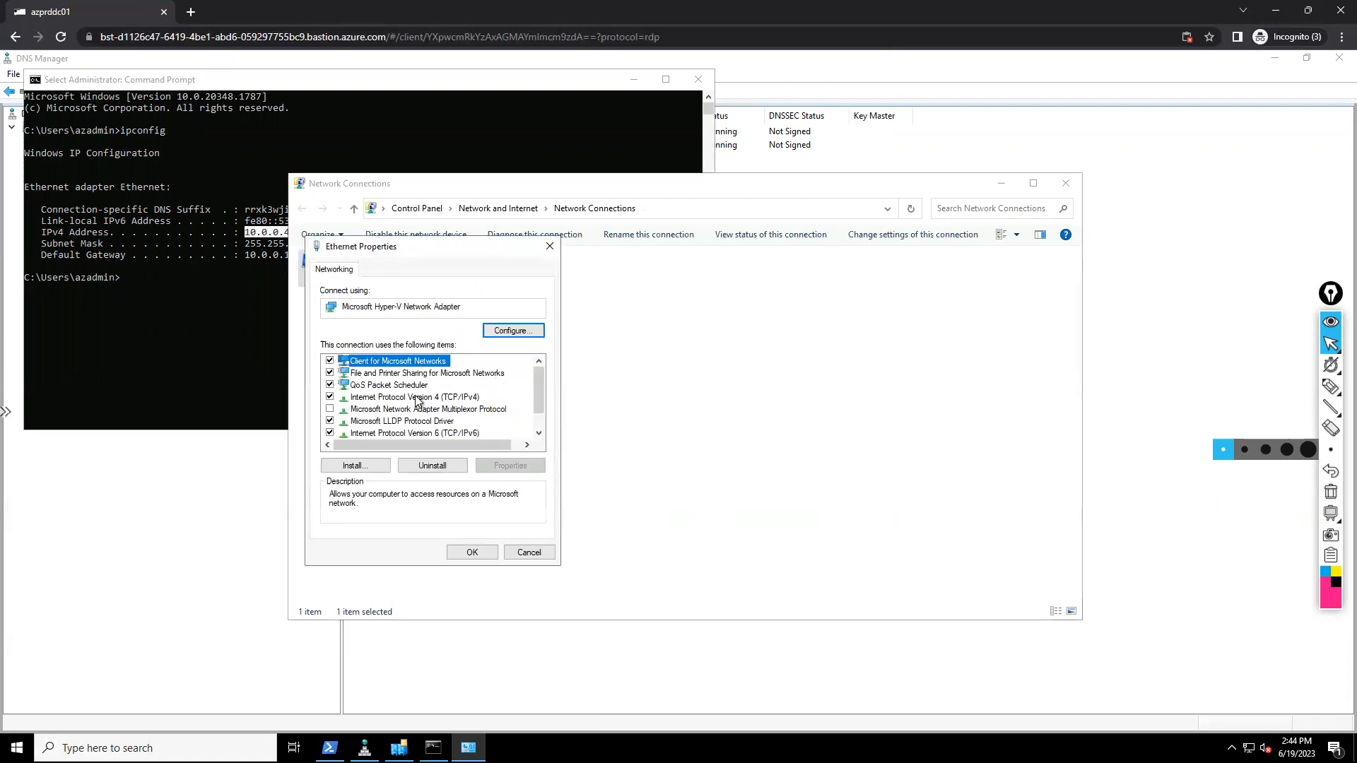
click(417, 398)
click(511, 466)
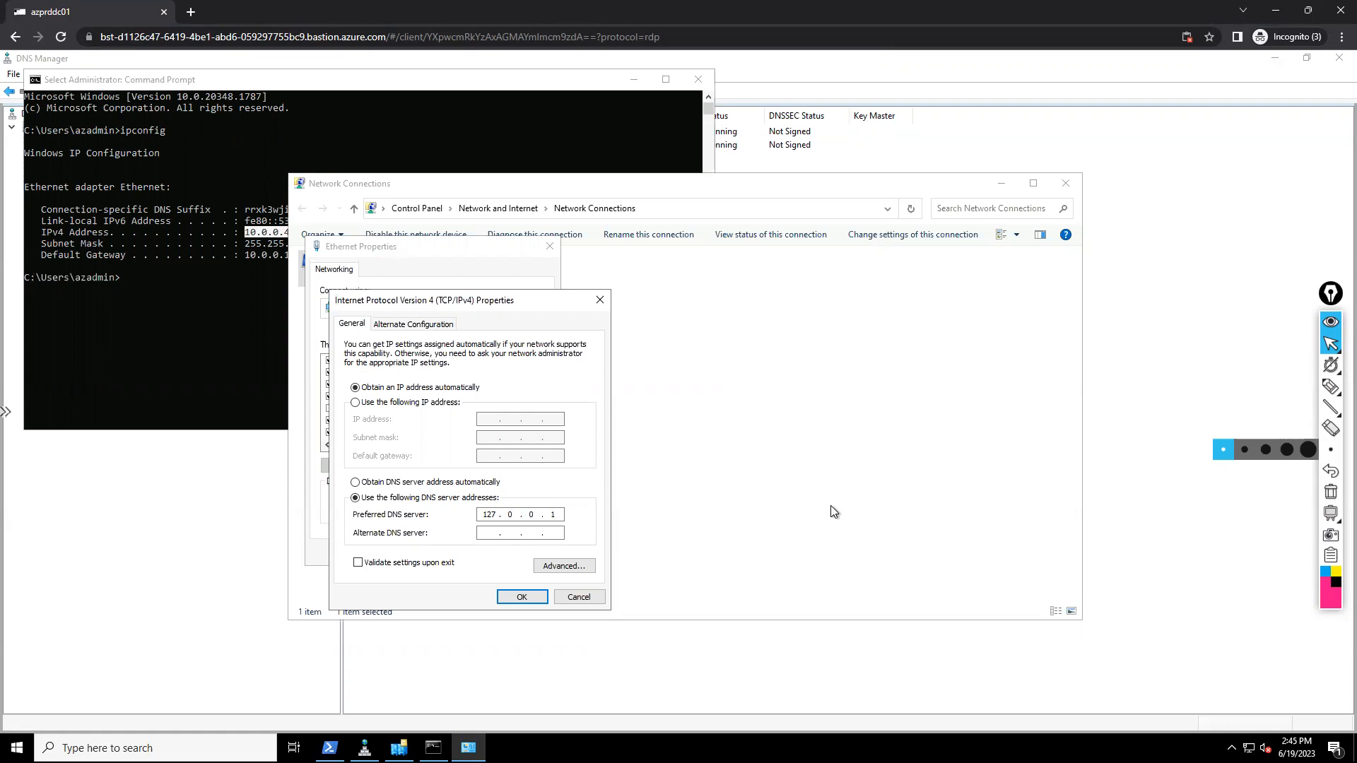
click(601, 300)
click(550, 246)
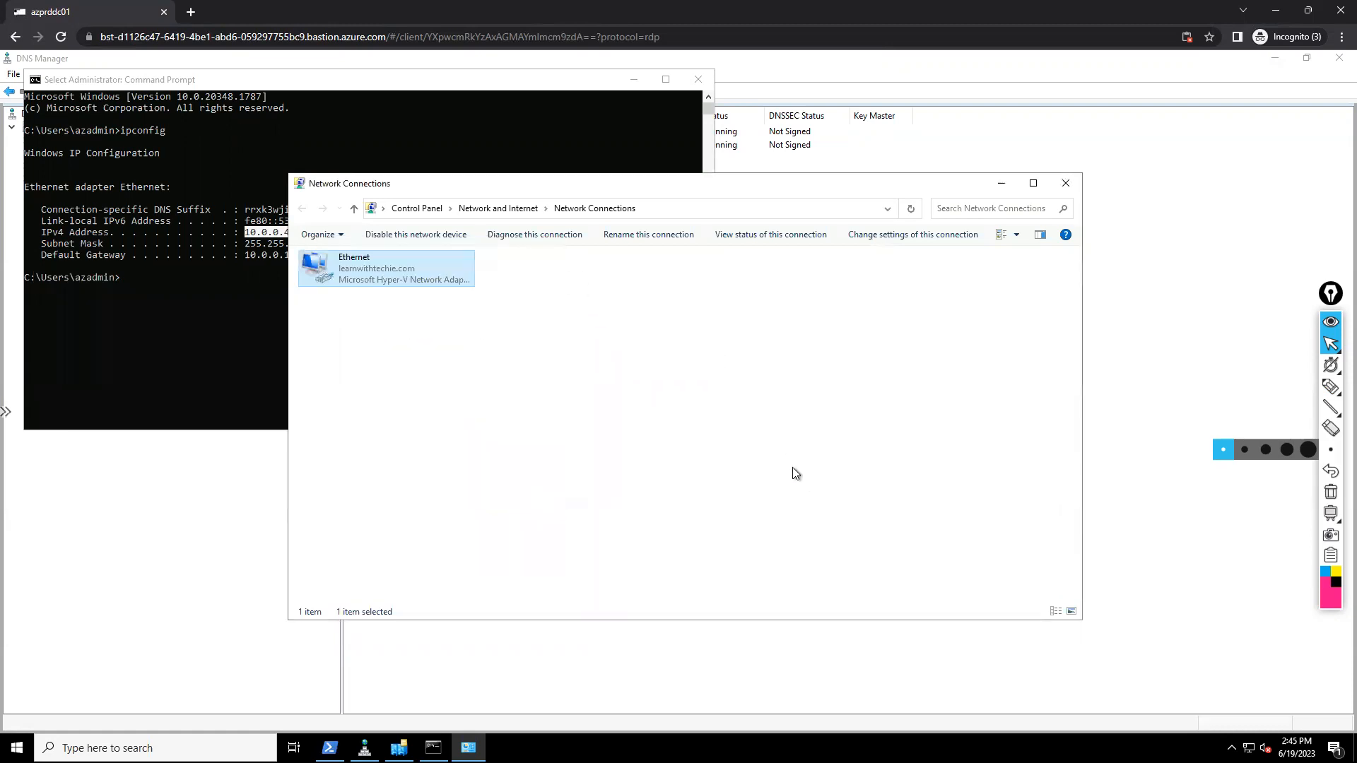
click(1070, 184)
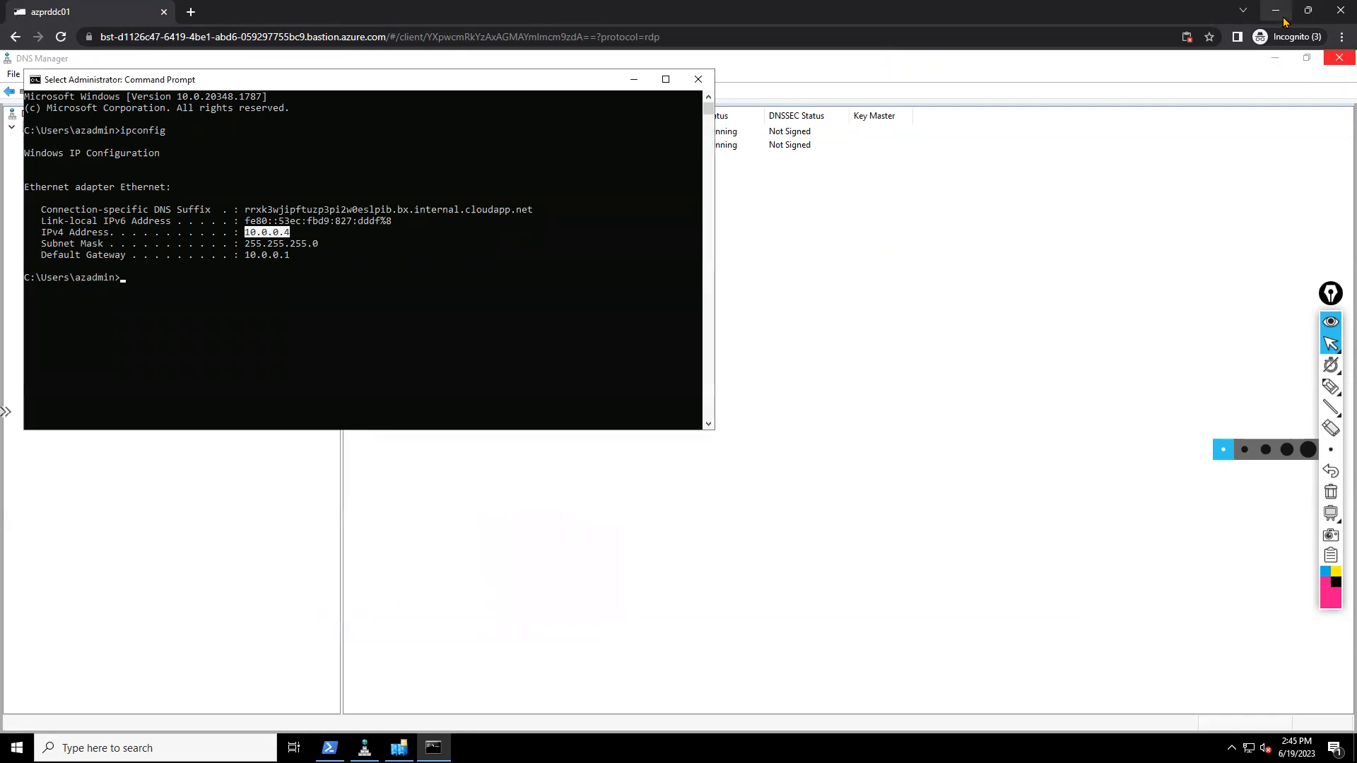
Switch to the Azure portal in Firefox, open the testvm03 virtual machine and highlight its private IP address
click(1278, 11)
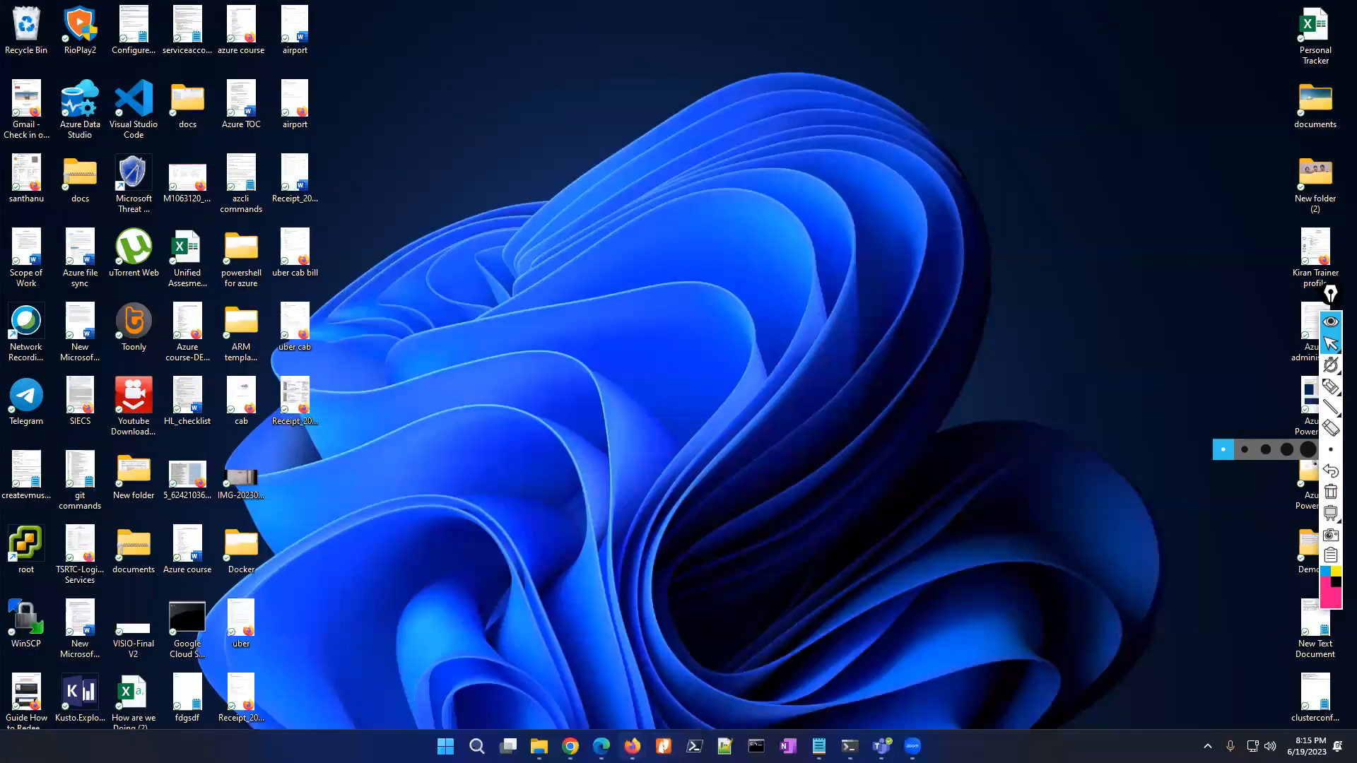
mouse_move(632, 746)
click(474, 679)
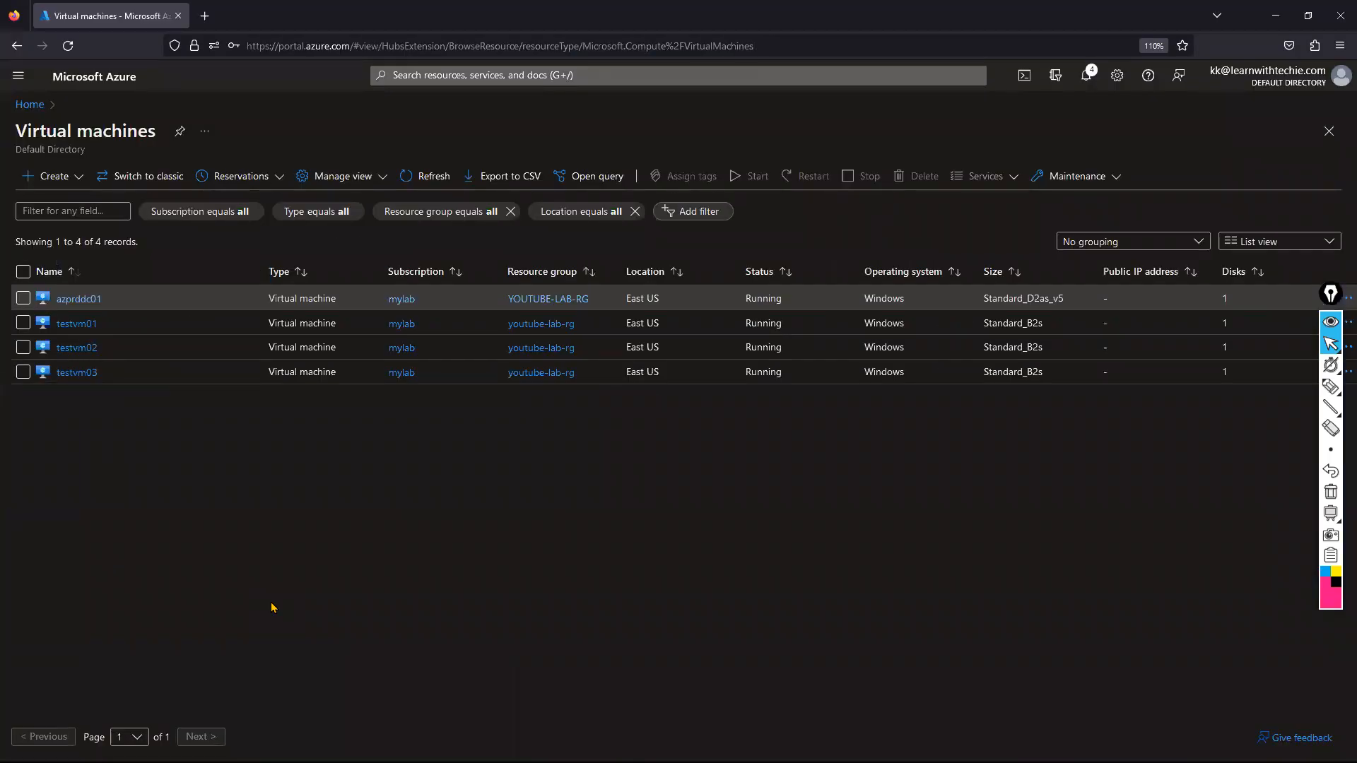
click(77, 373)
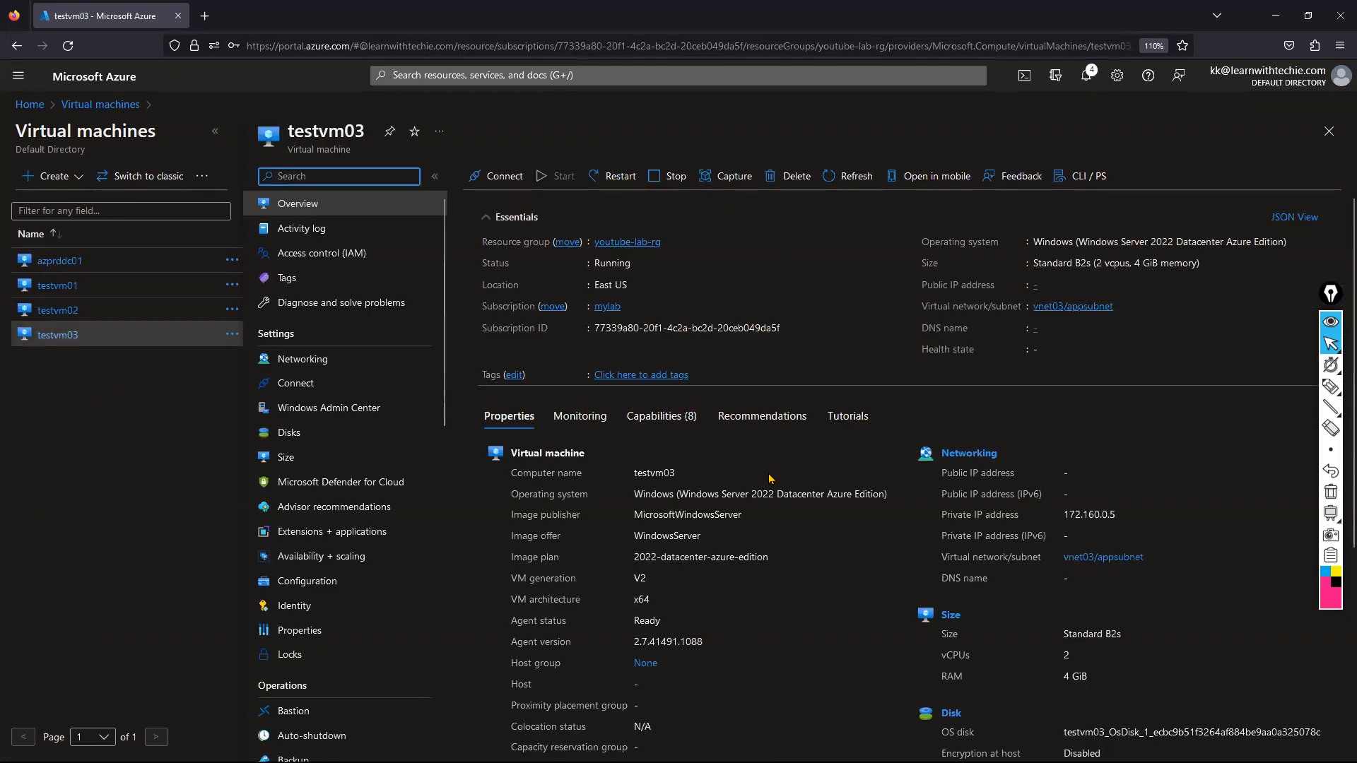
drag(1065, 514, 1118, 517)
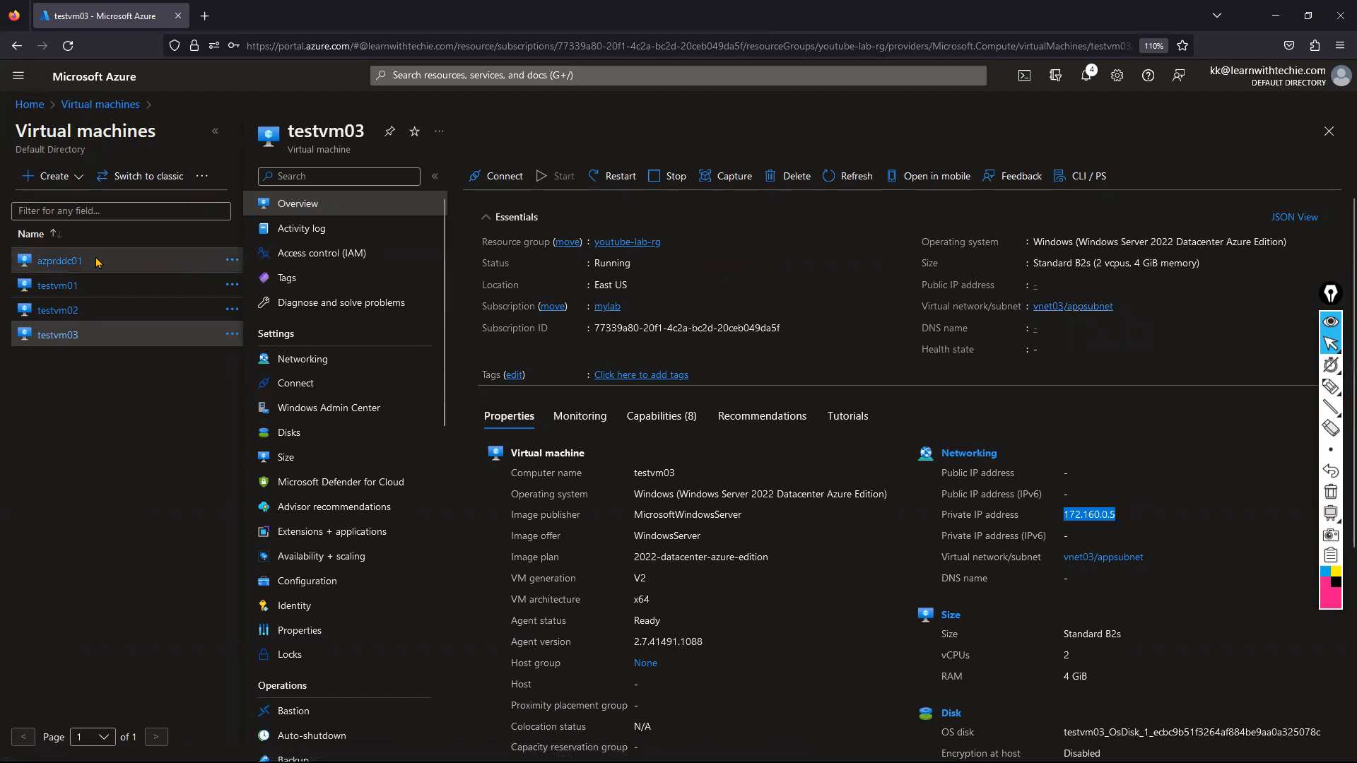
click(215, 132)
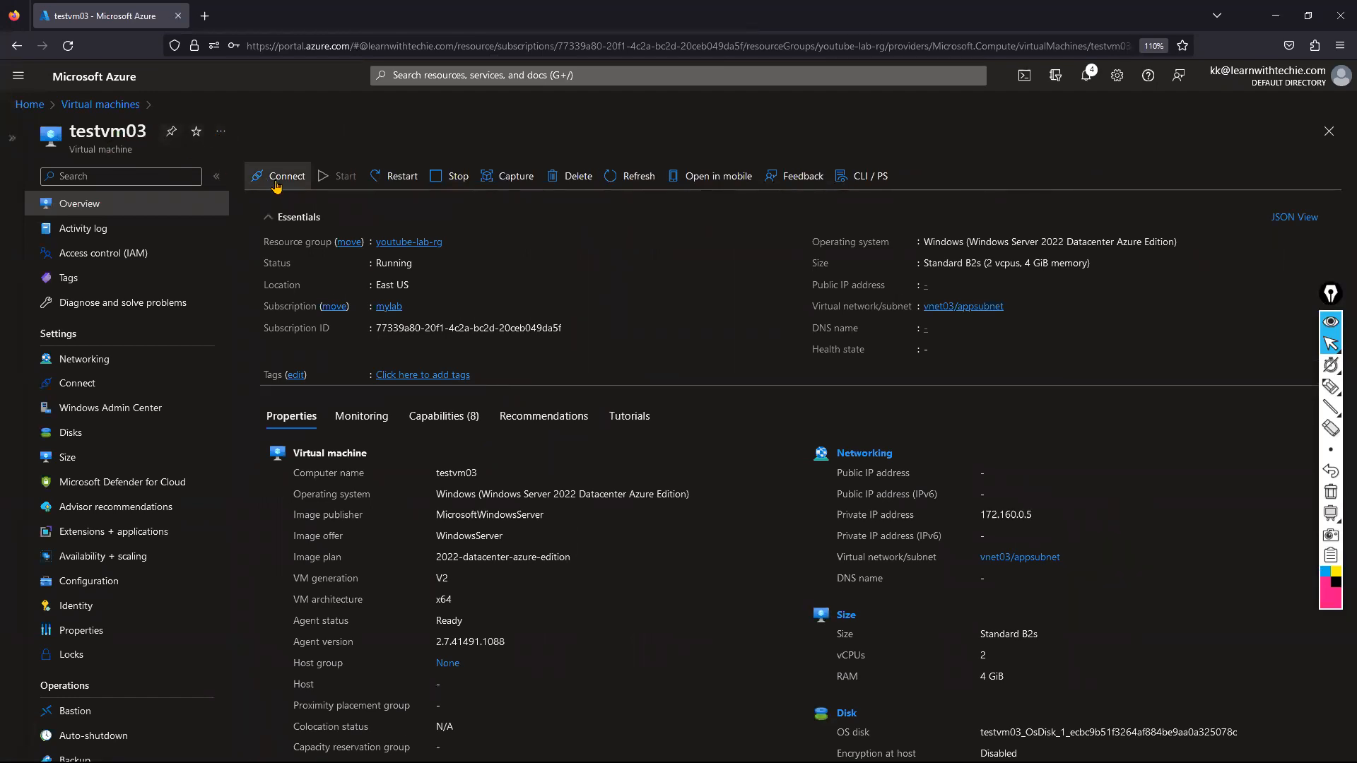
Open the Bastion connection page for testvm03
click(277, 176)
click(347, 197)
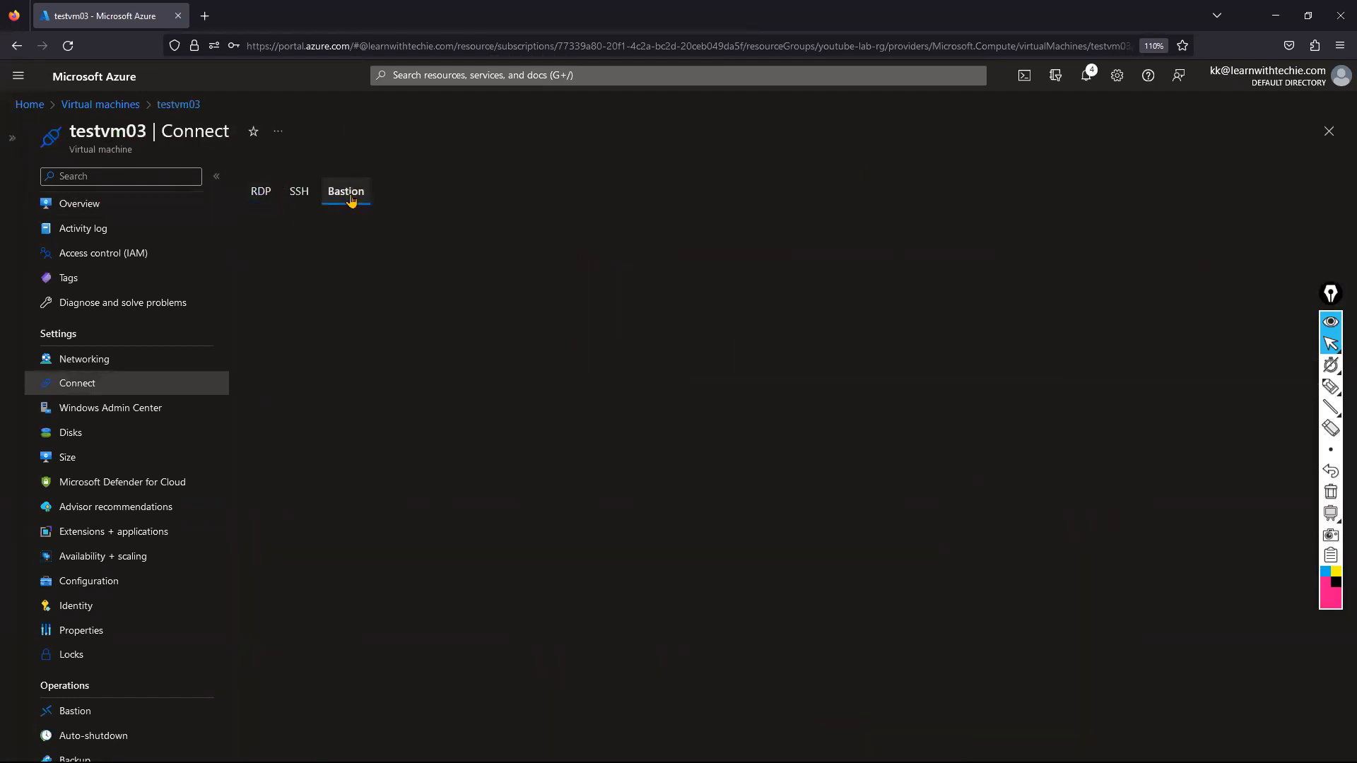
click(318, 323)
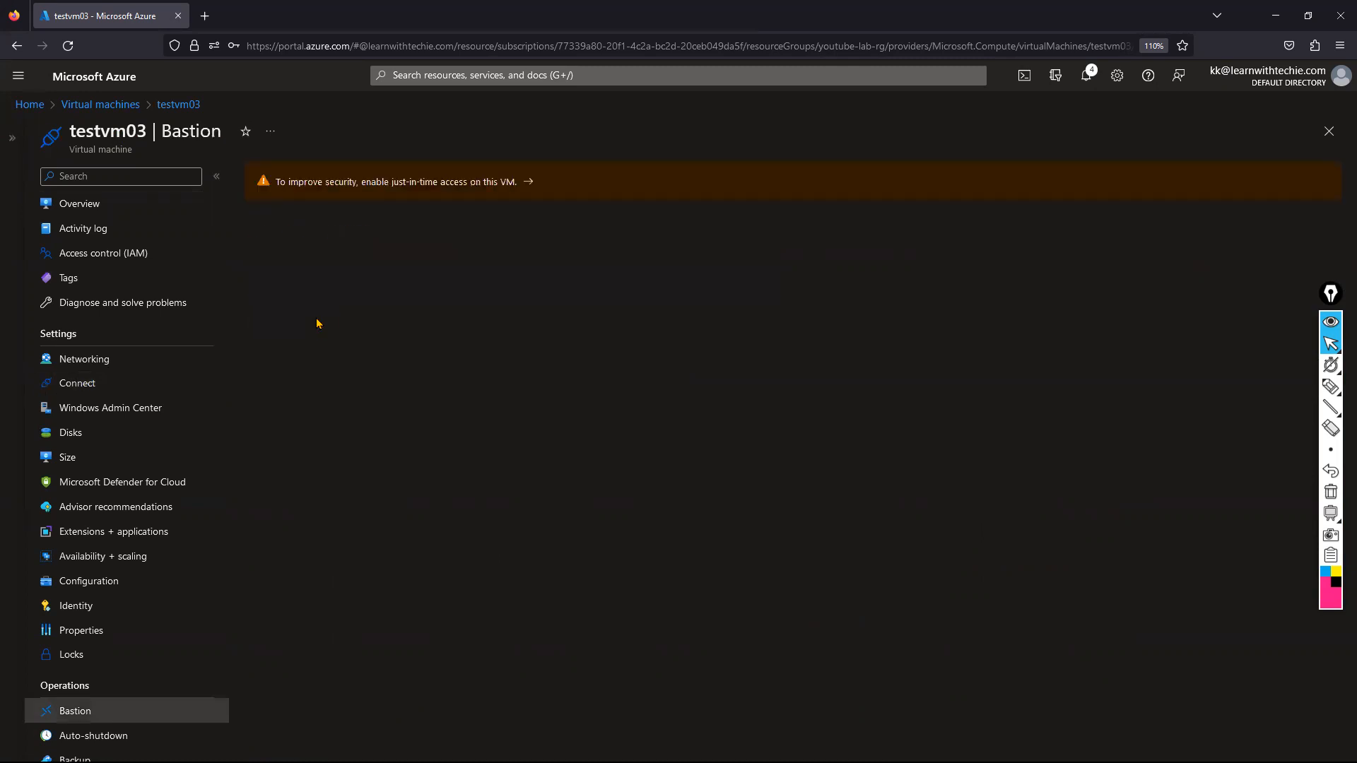
Connect to testvm03 through Bastion with the username azadmin and the account password
click(542, 351)
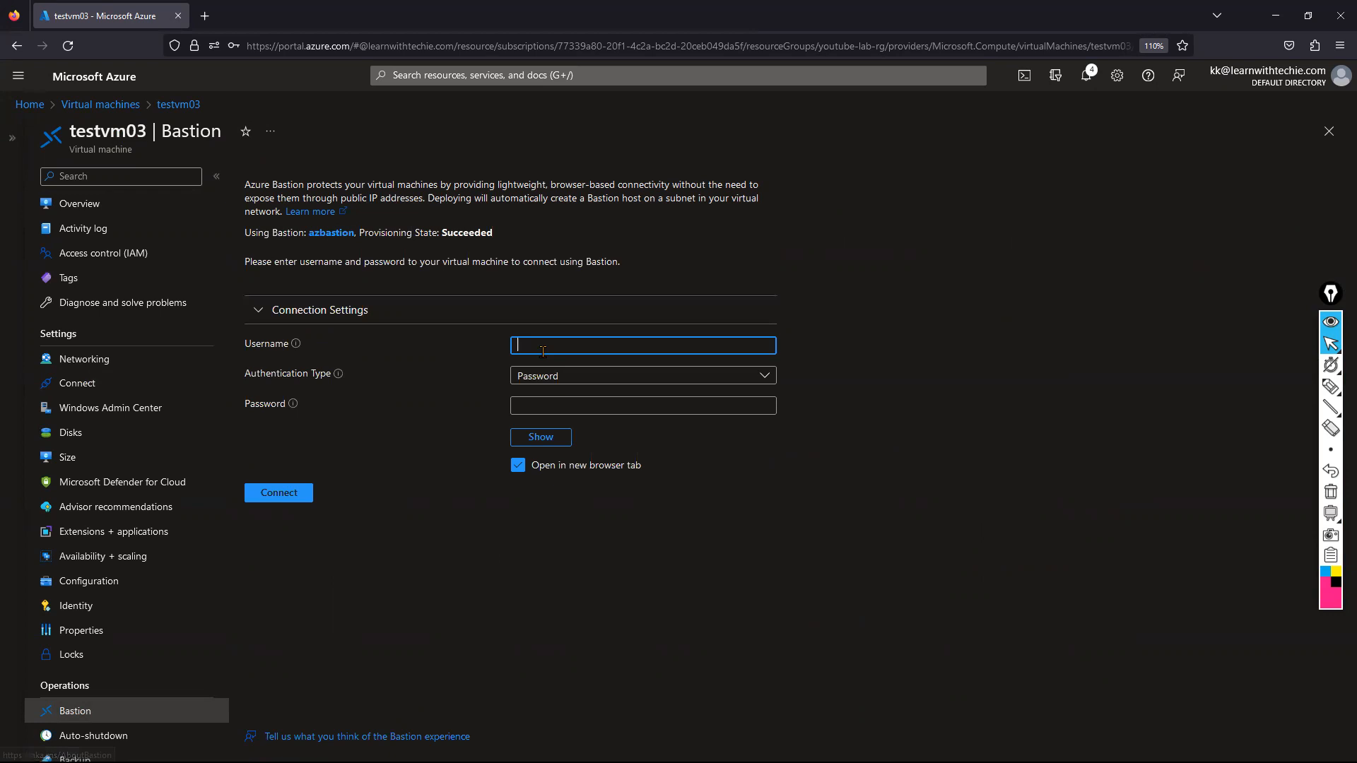
text(azas)
text(dmin)
click(549, 405)
text(••••••••••)
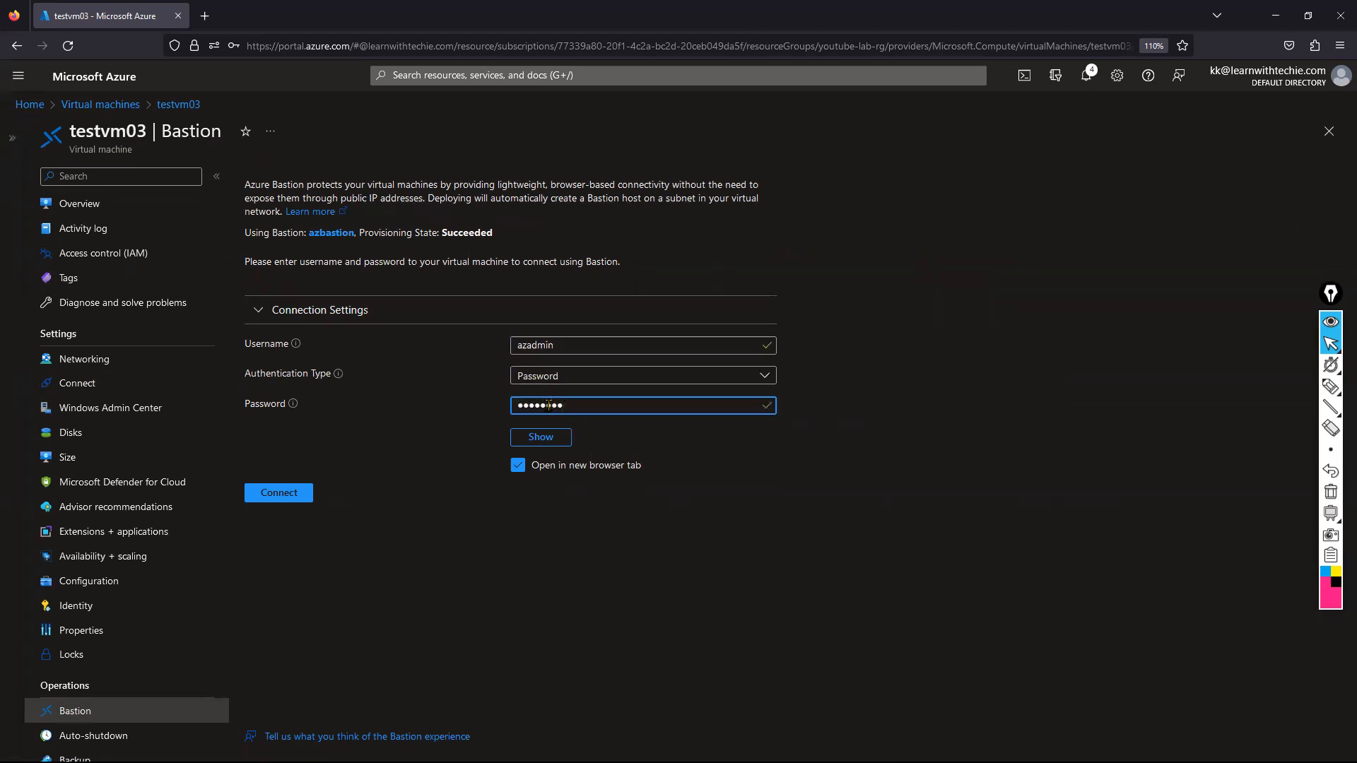
text(••)
key(Return)
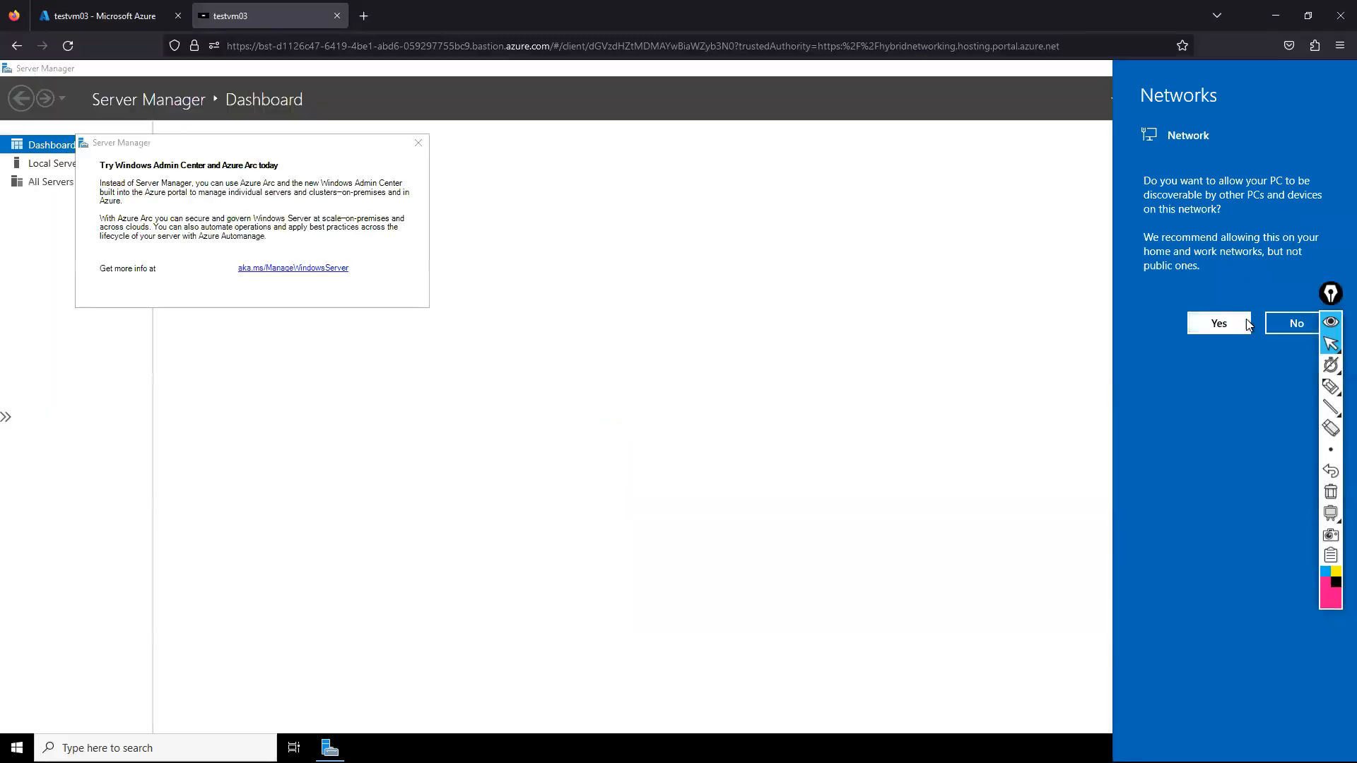
Allow testvm03 to be discoverable on the network and show the Local Server properties in Server Manager without the Admin Center notice
click(1234, 326)
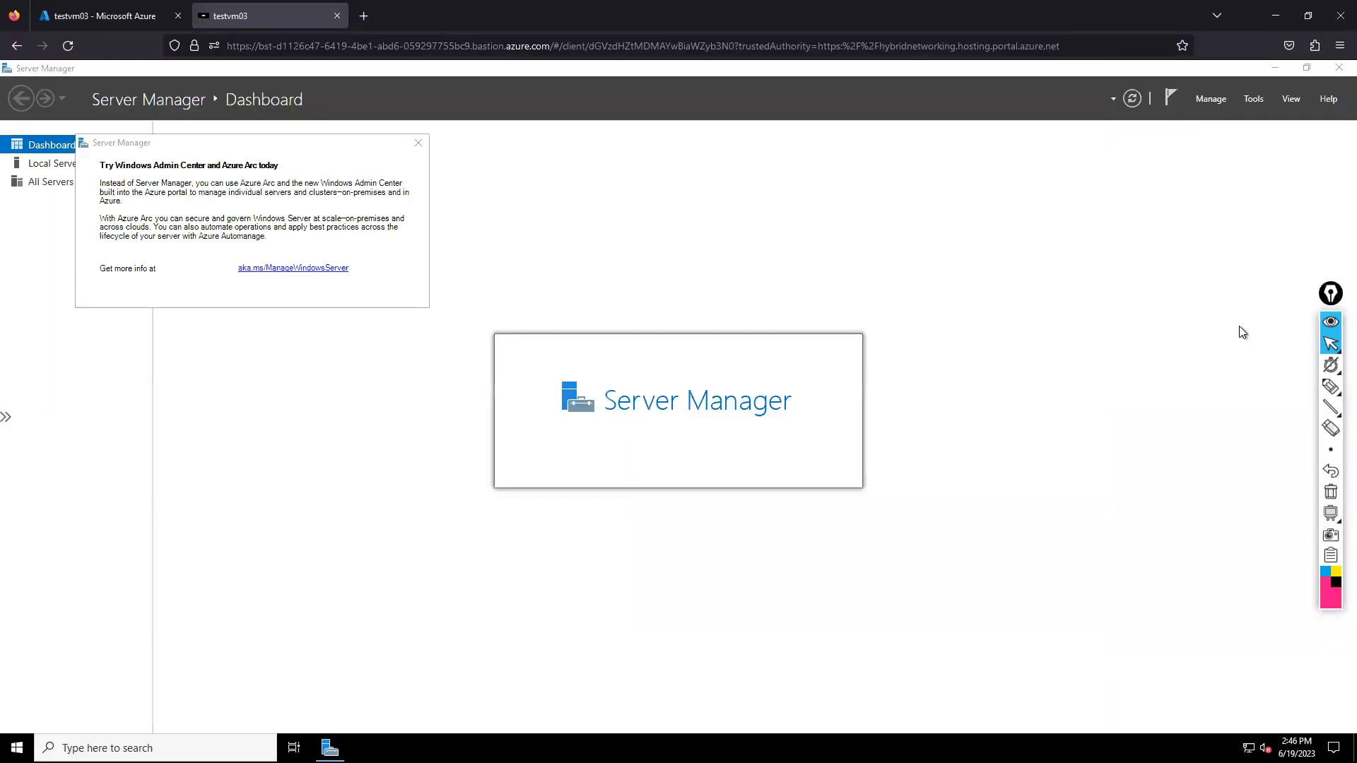
click(418, 143)
click(68, 165)
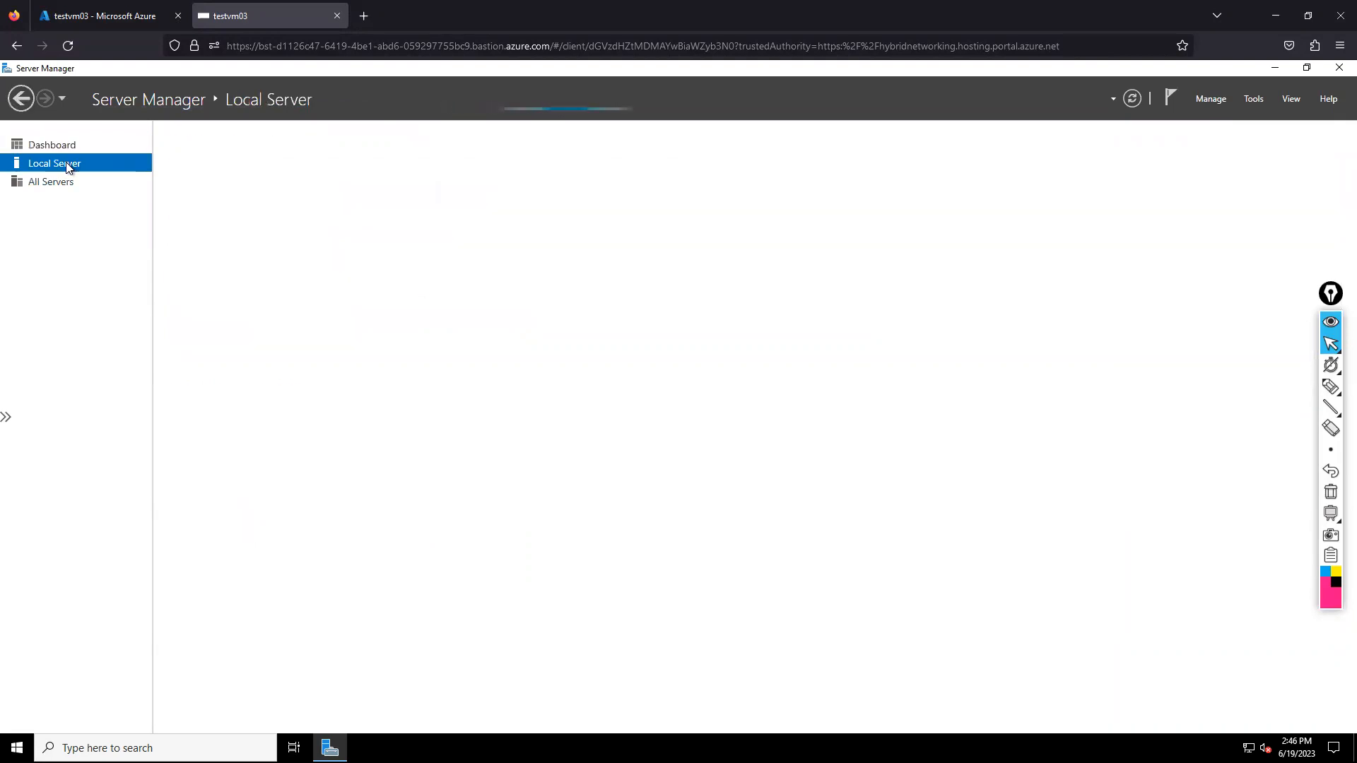
Circle the computer name and WORKGROUP entries with the screen pen, and clear the mark
click(1331, 387)
mouse_move(280, 189)
mouse_down()
mouse_move(342, 201)
mouse_move(303, 161)
mouse_move(283, 192)
mouse_up()
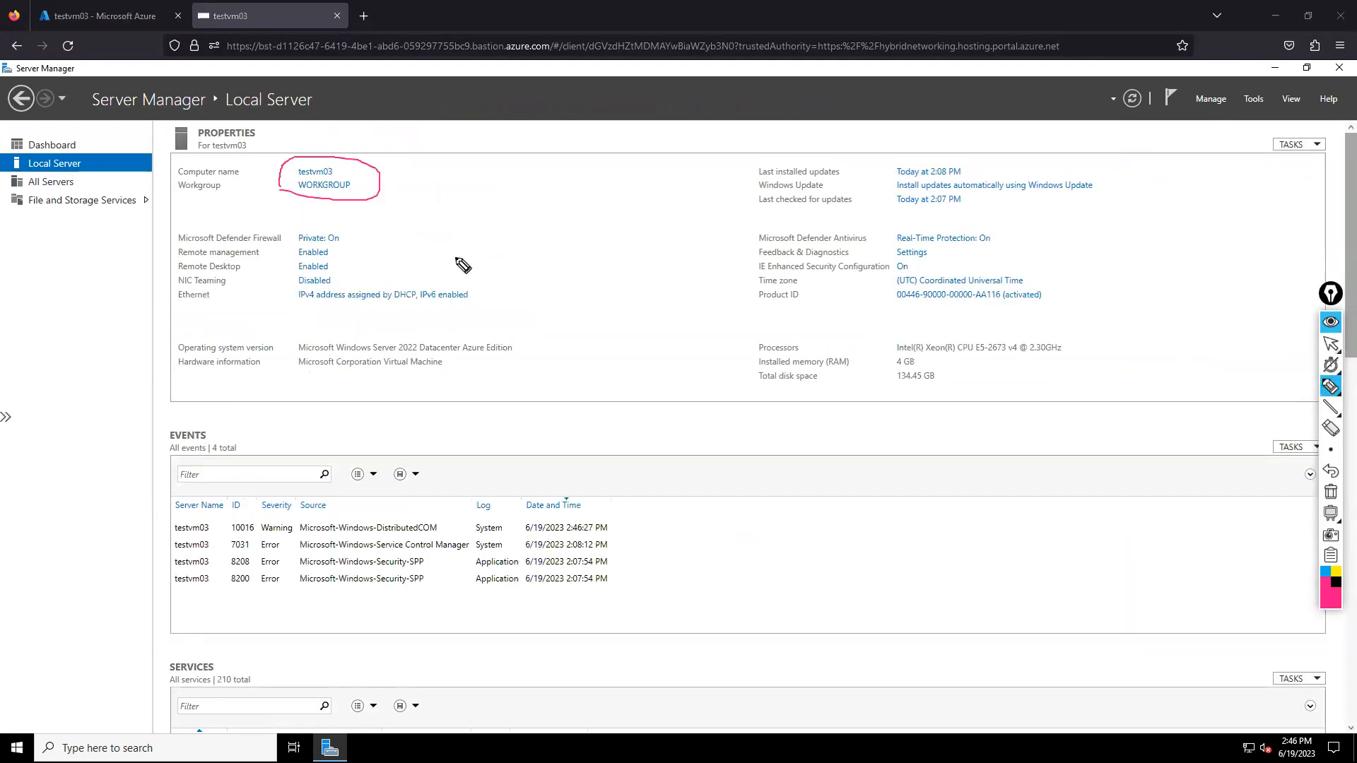
click(1331, 493)
click(1331, 345)
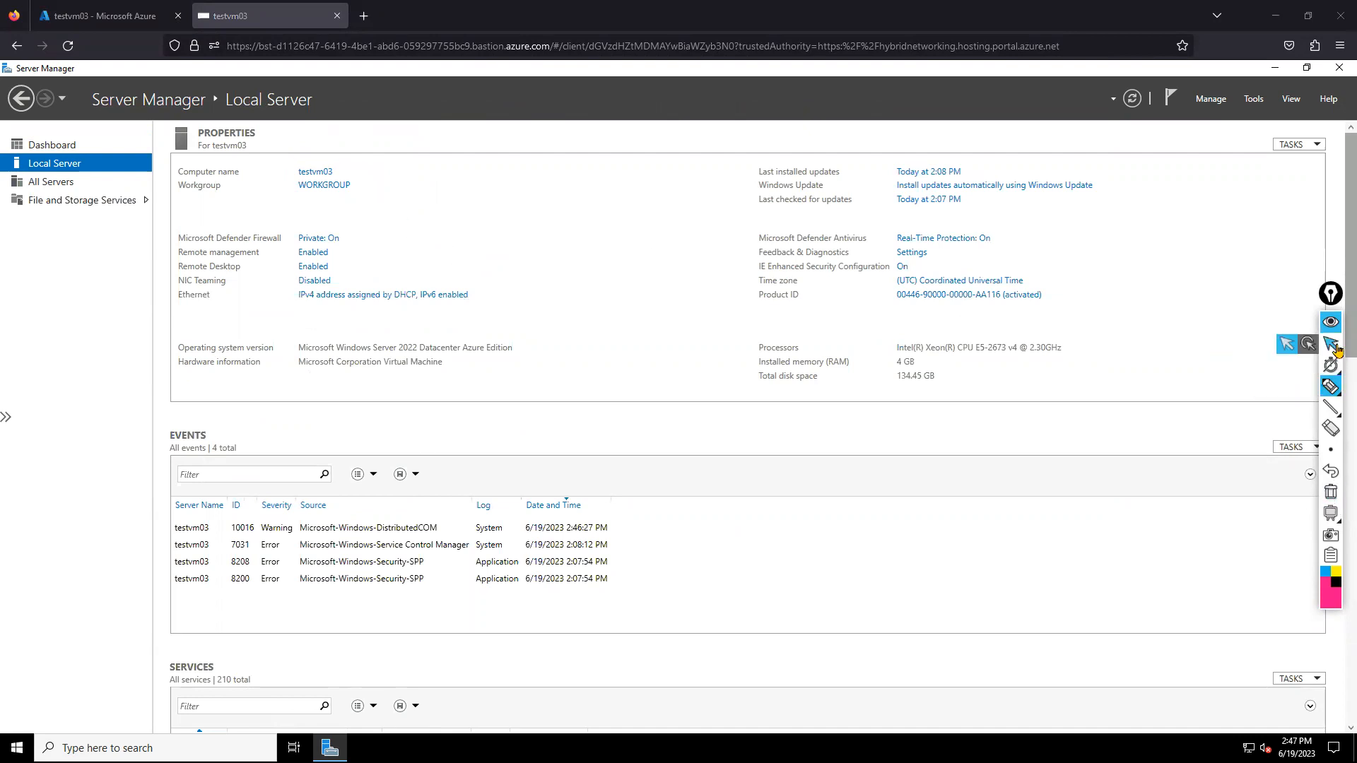
Turn off Microsoft Defender Firewall for the public, private and domain networks on testvm03, and close Windows Security
click(317, 241)
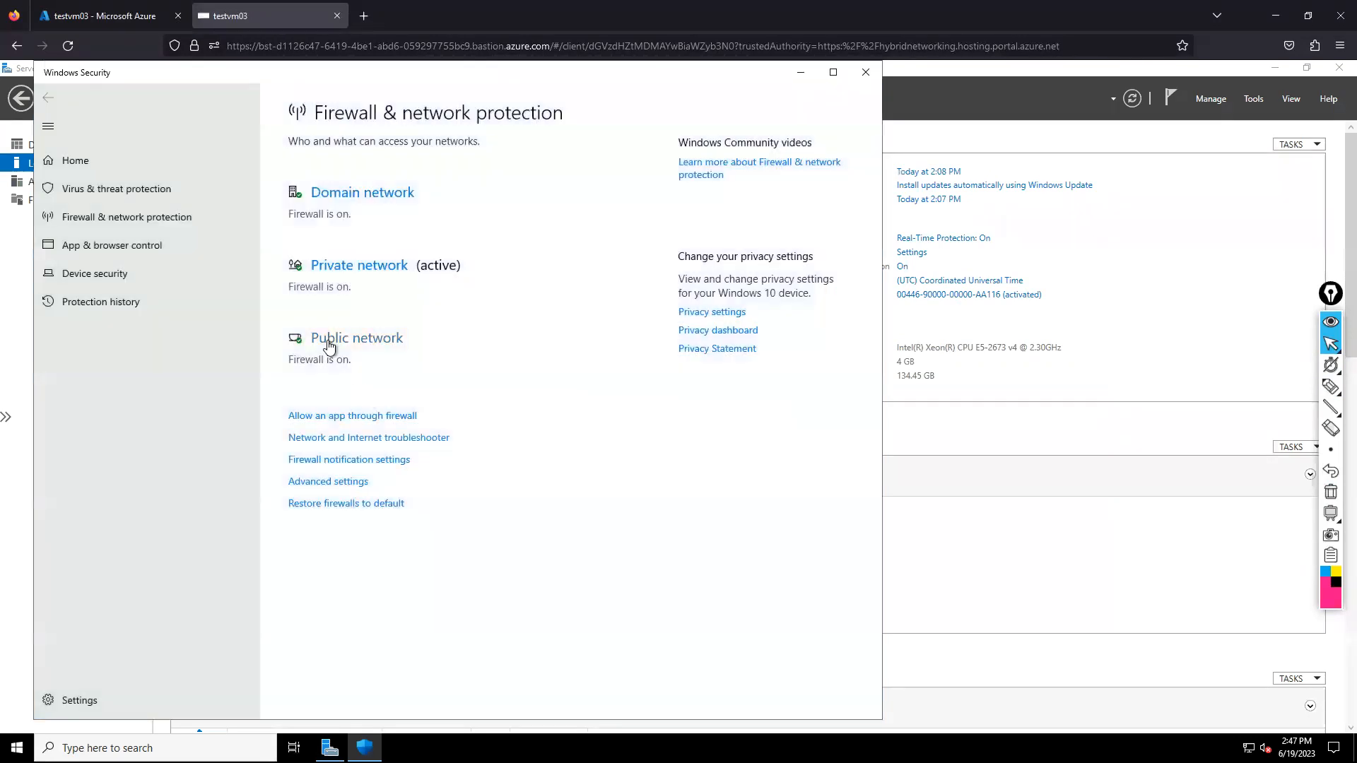
click(332, 339)
click(302, 357)
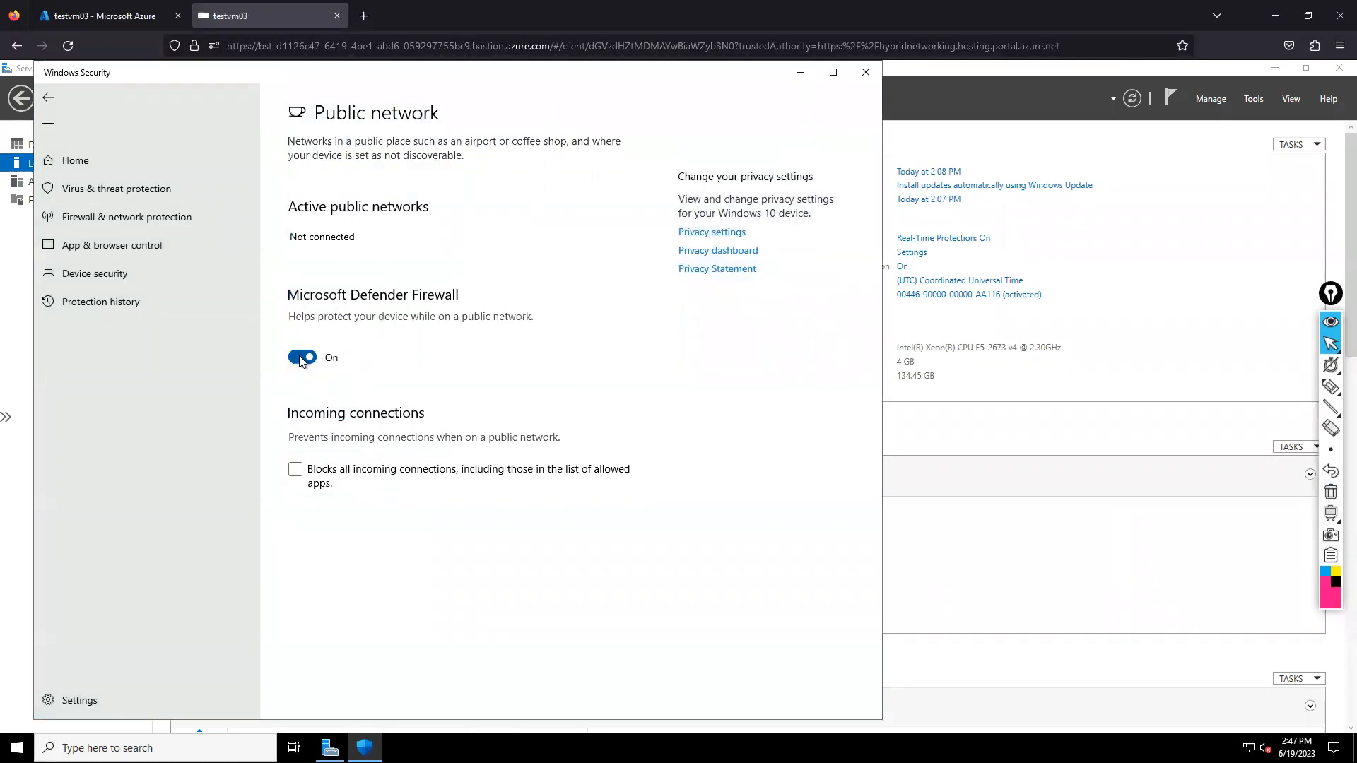
click(49, 99)
click(326, 266)
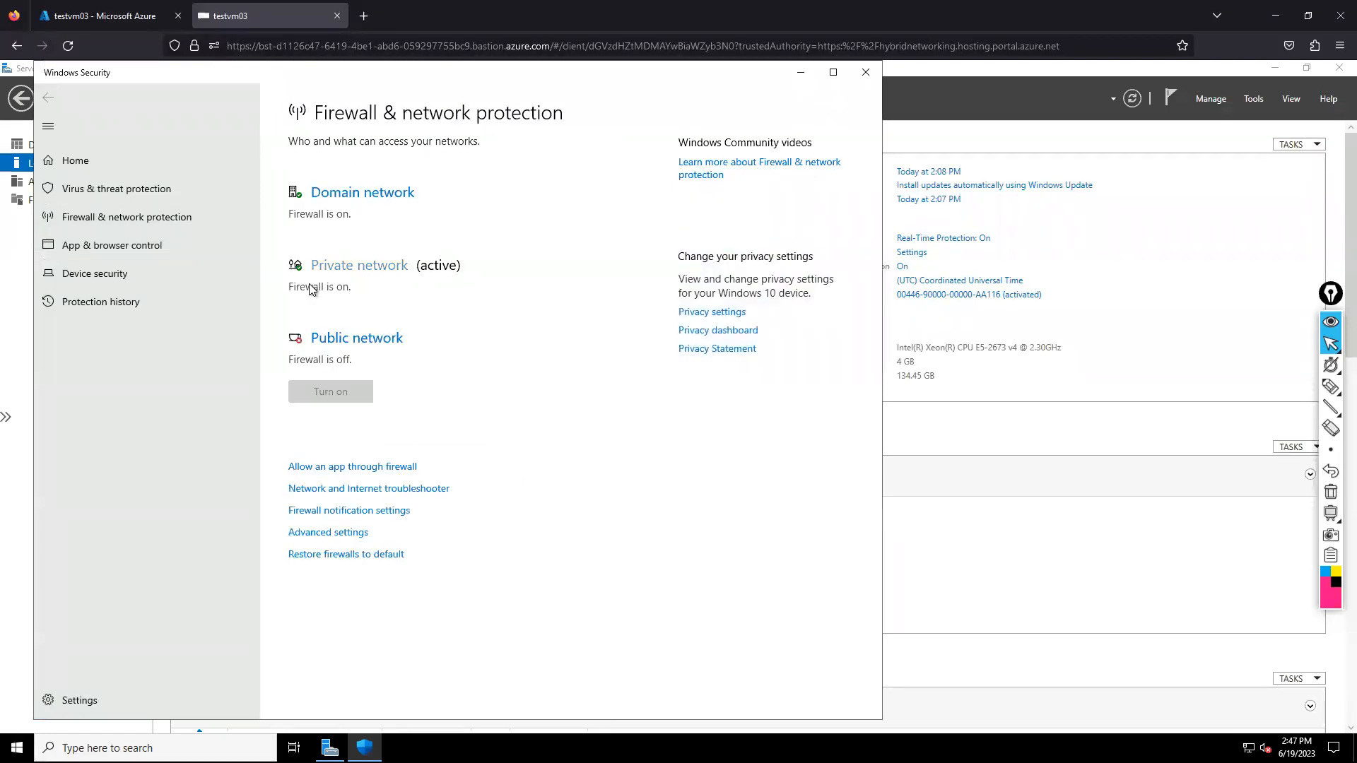
click(303, 357)
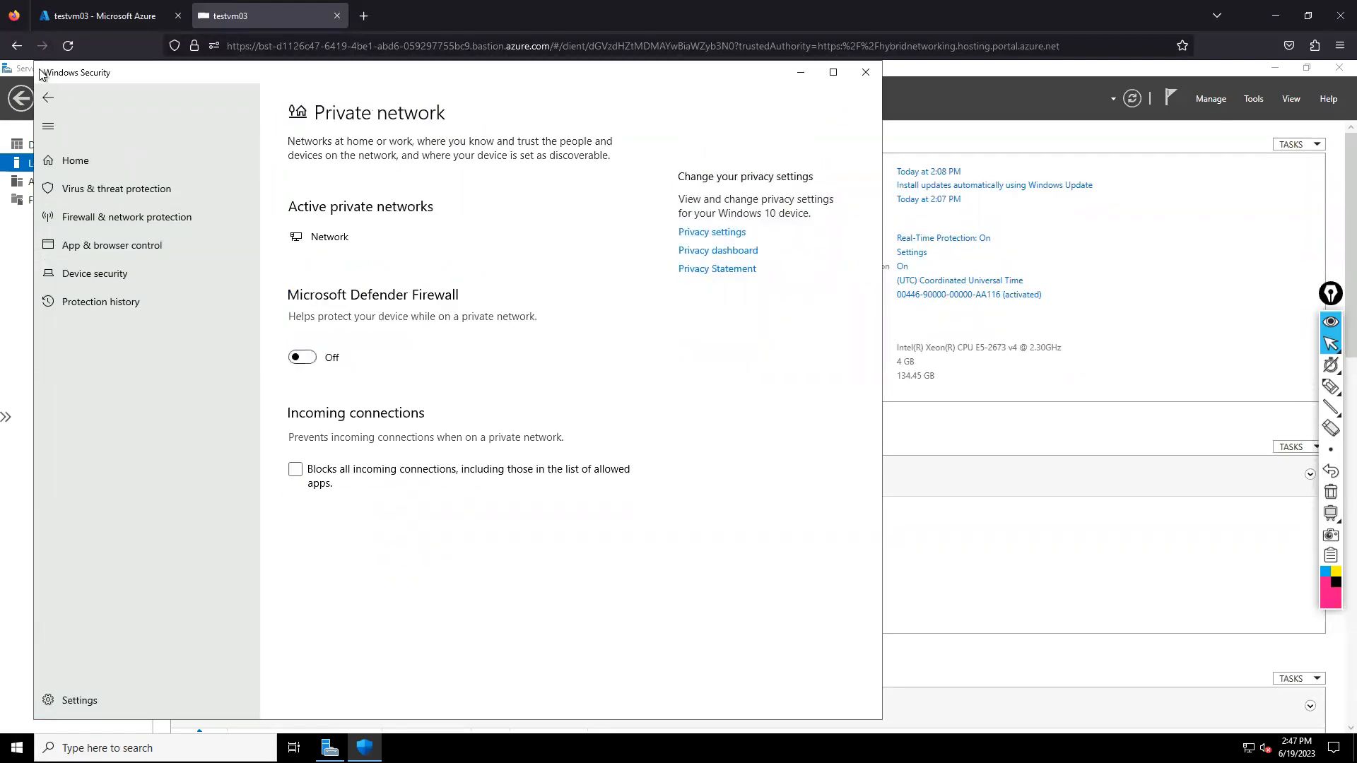
click(40, 99)
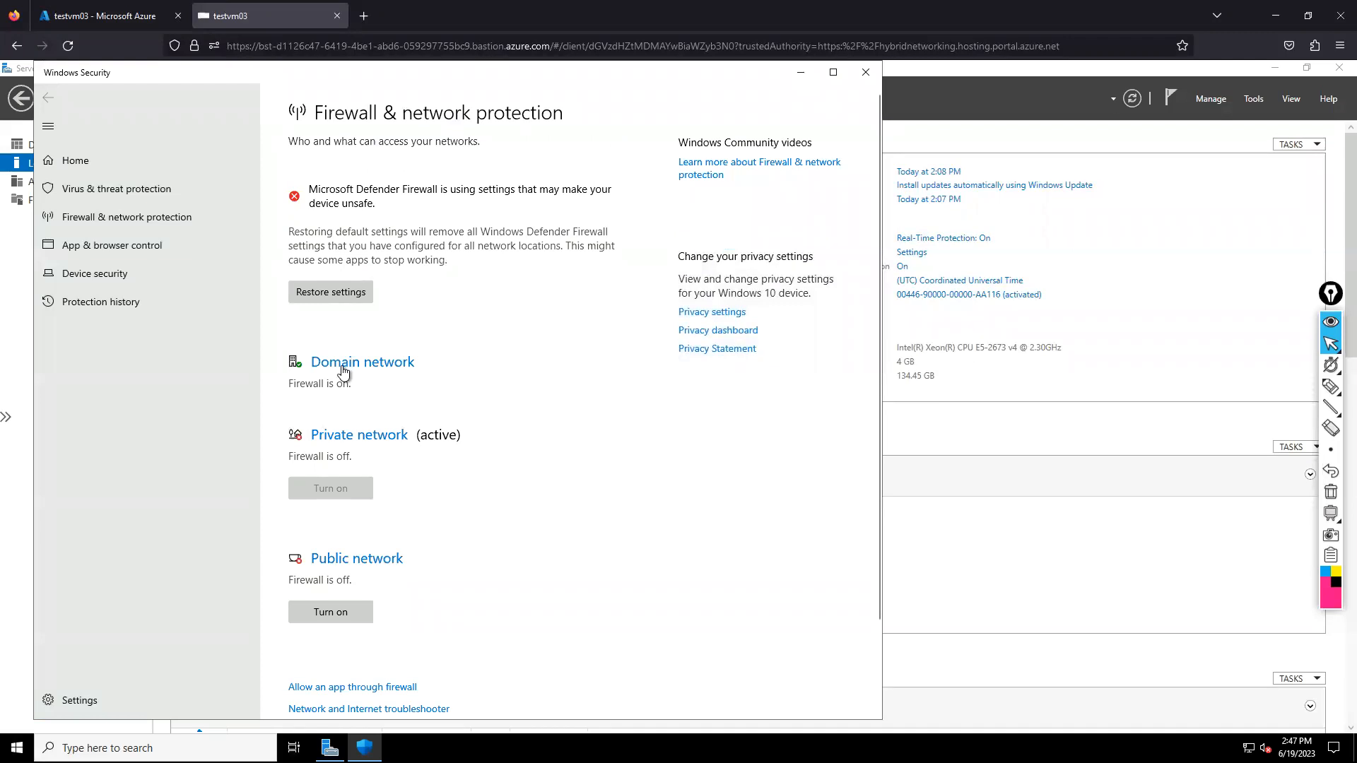
click(314, 364)
click(303, 343)
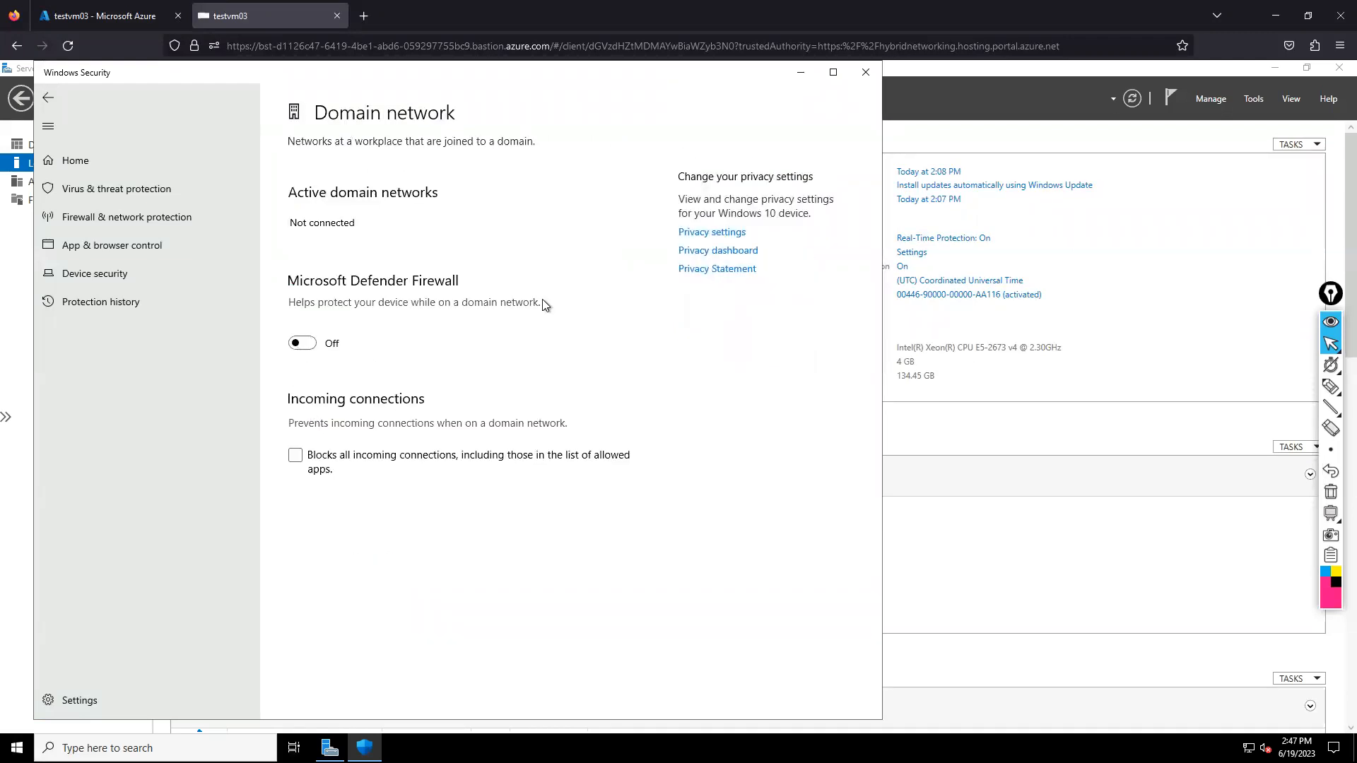
click(865, 72)
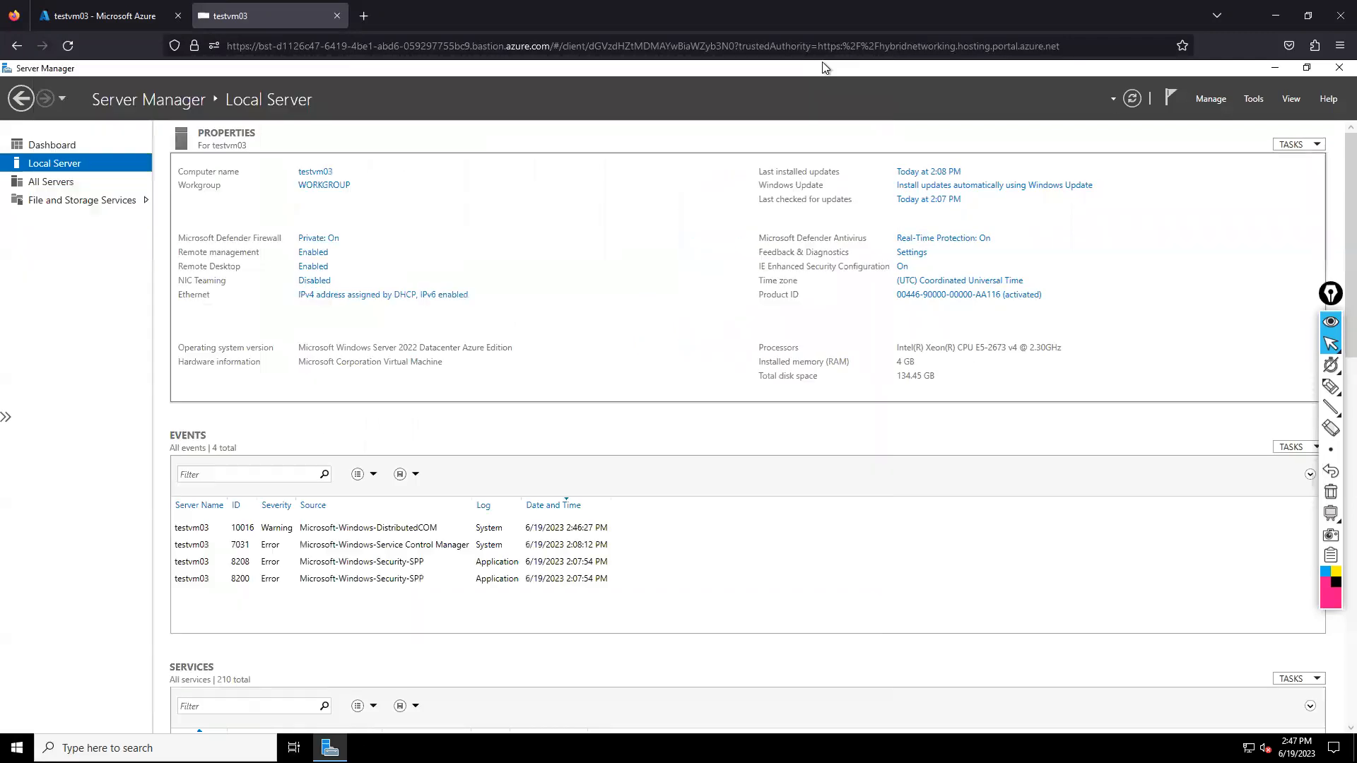
Try to join testvm03 to the domain learnwithtechie.com from its workgroup settings
click(327, 186)
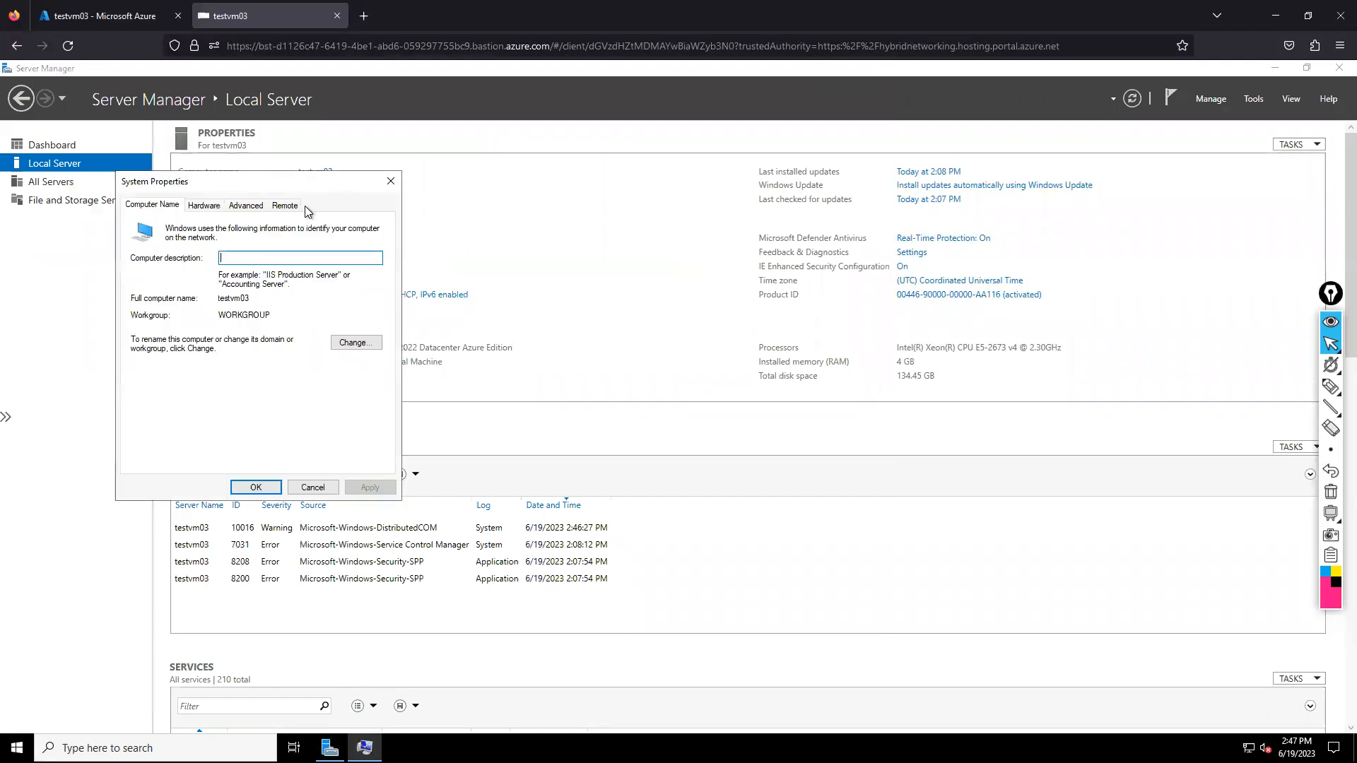
click(347, 346)
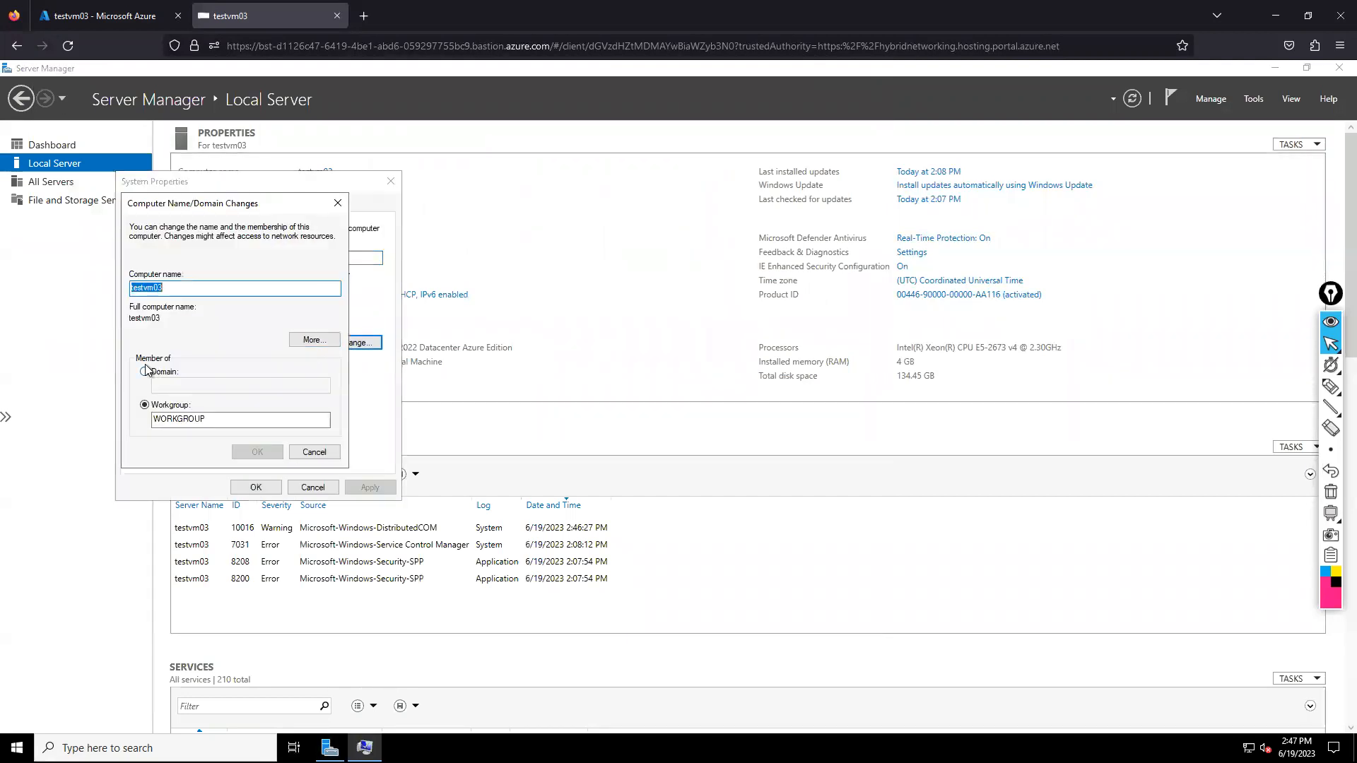
click(145, 373)
click(171, 386)
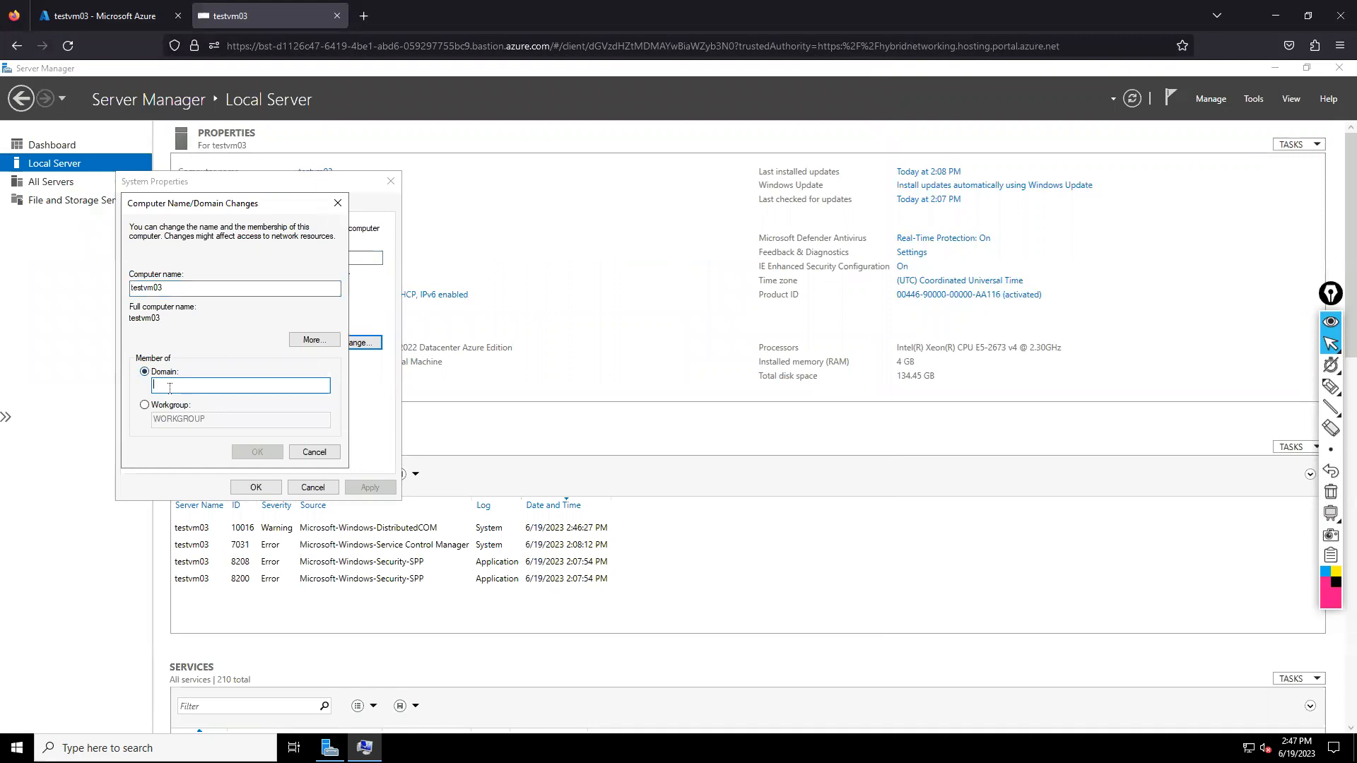
text(learnwithtechie.com)
key(Return)
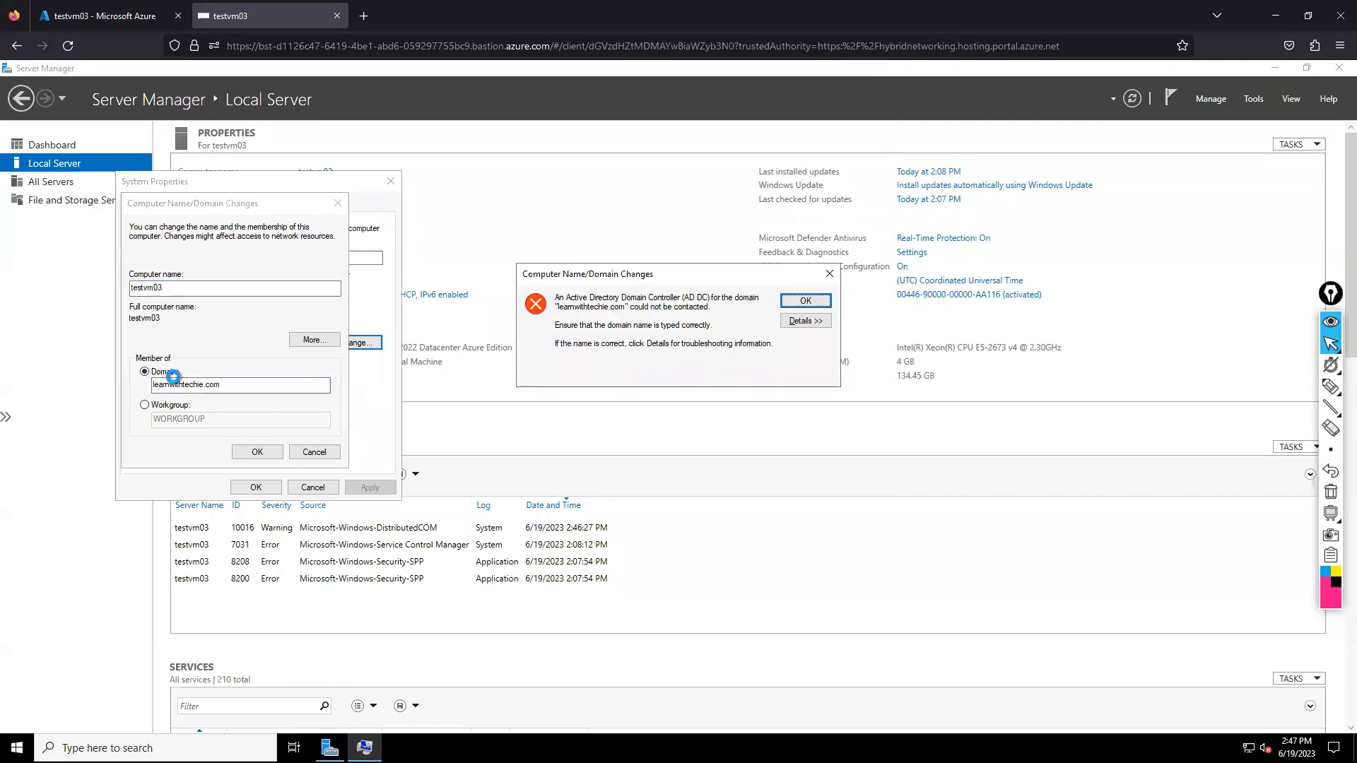
Examine the domain join error details, including the queried SRV record and the configured DNS server address, and close the error message
click(804, 322)
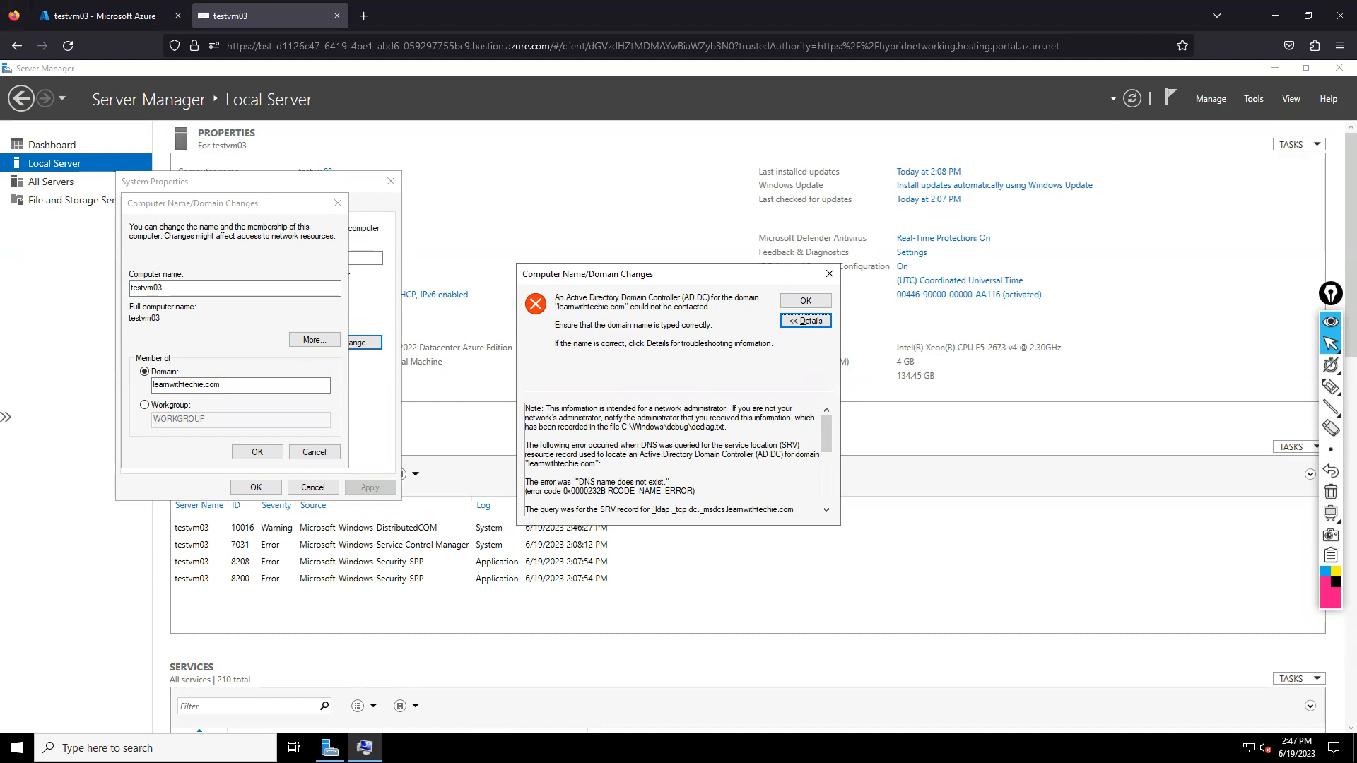
drag(527, 460, 673, 469)
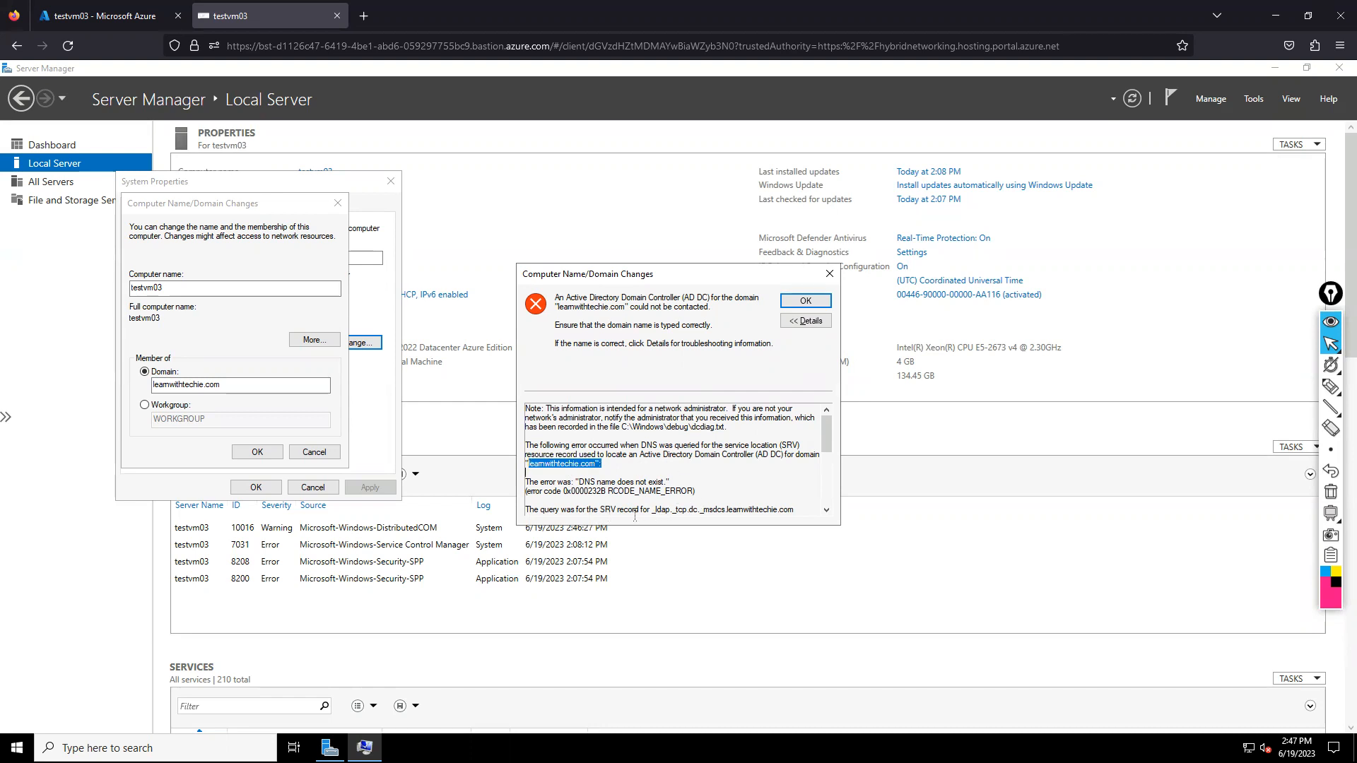
drag(656, 510, 688, 511)
drag(828, 443, 831, 466)
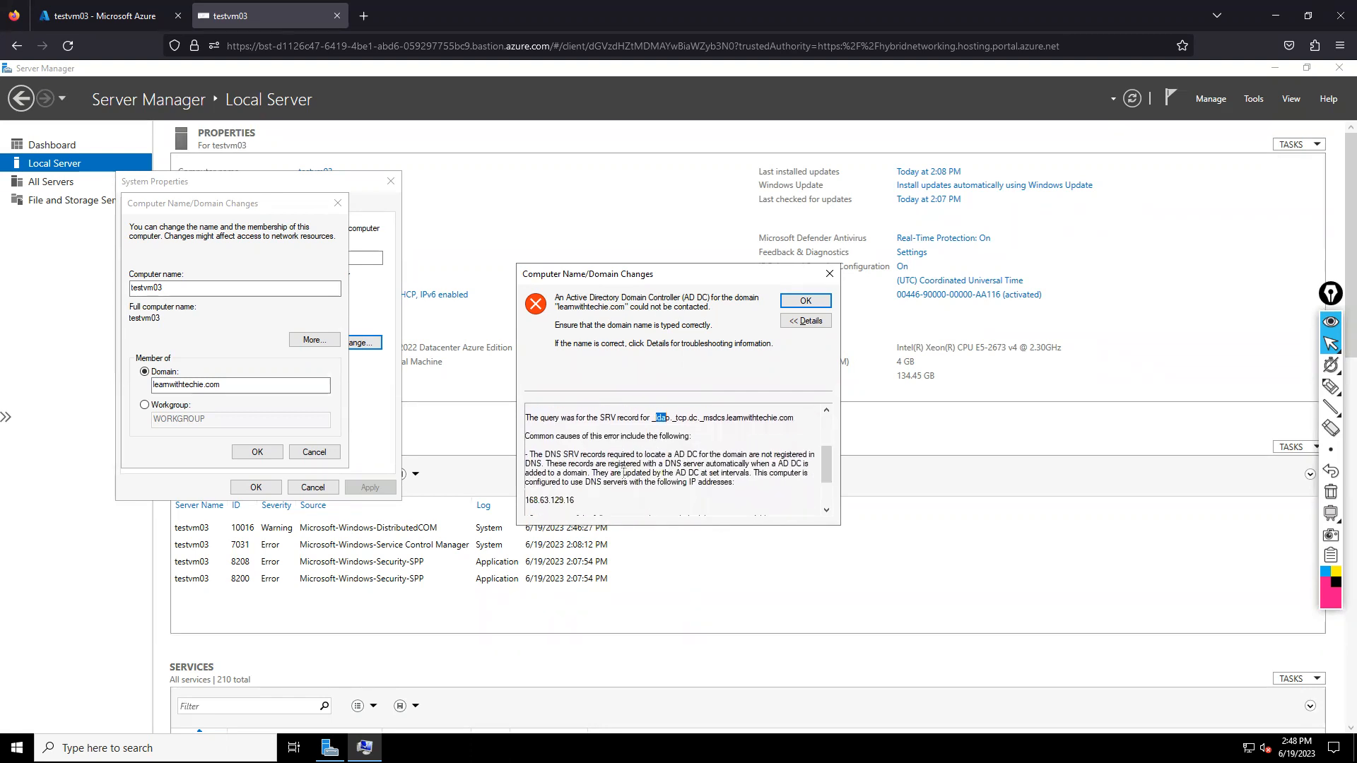
scroll(588, 498, down, 1)
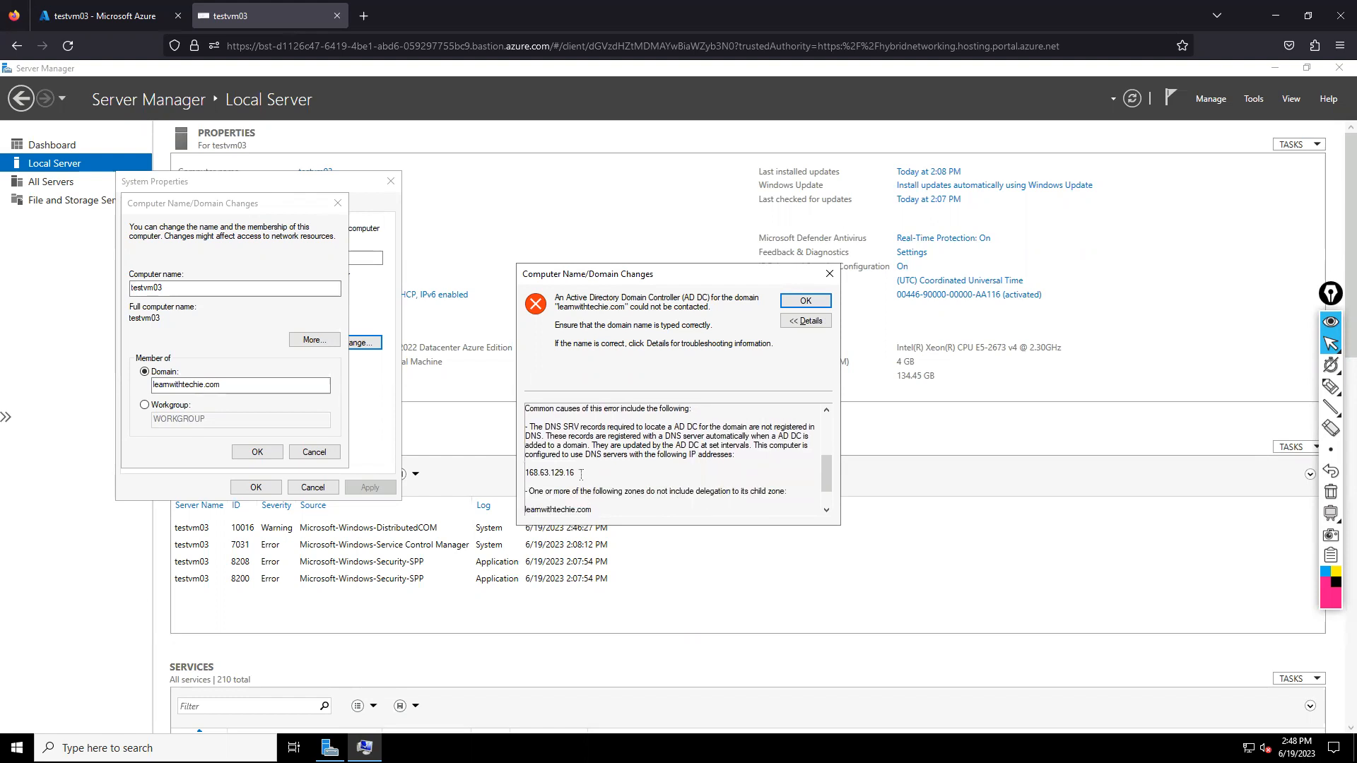
drag(578, 473, 524, 473)
click(829, 275)
Switch to the Azure portal and open the DNS server settings of testvm03's network interface
click(117, 18)
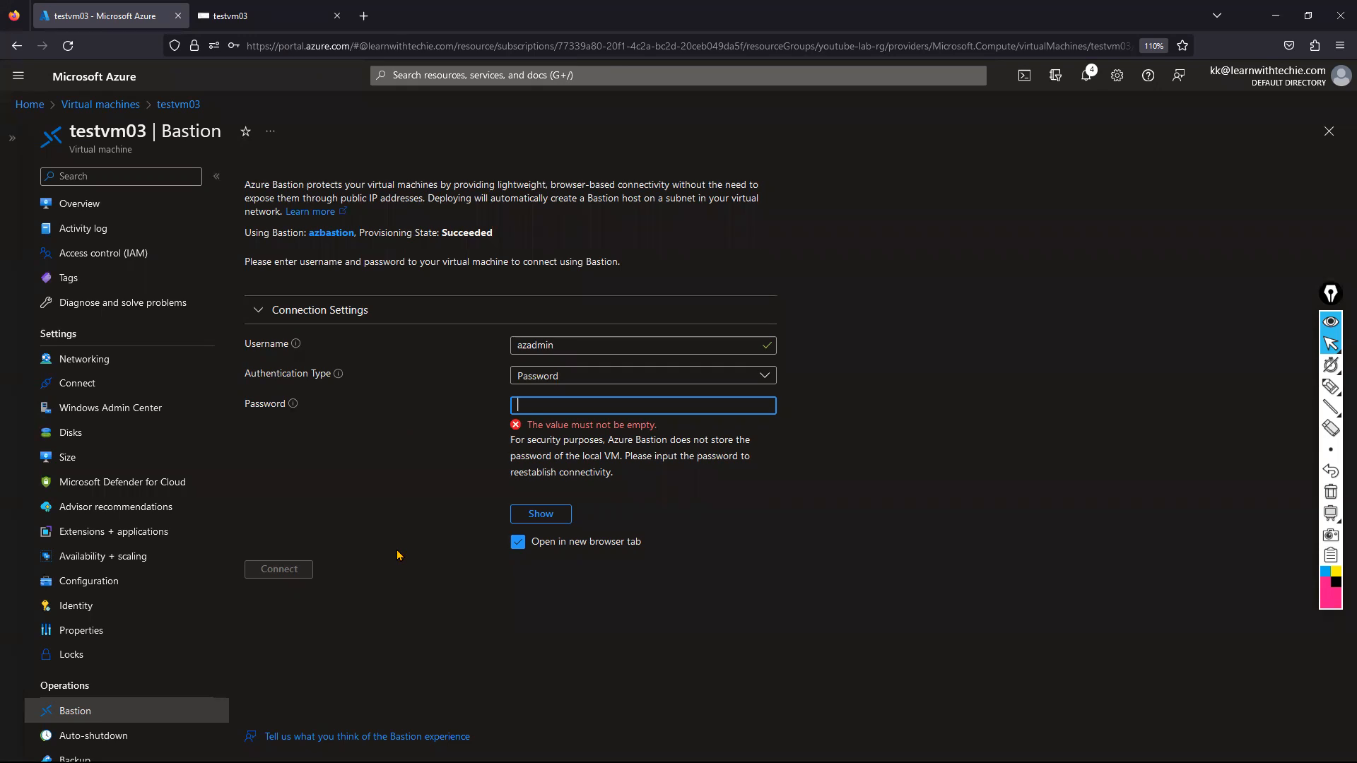
click(121, 364)
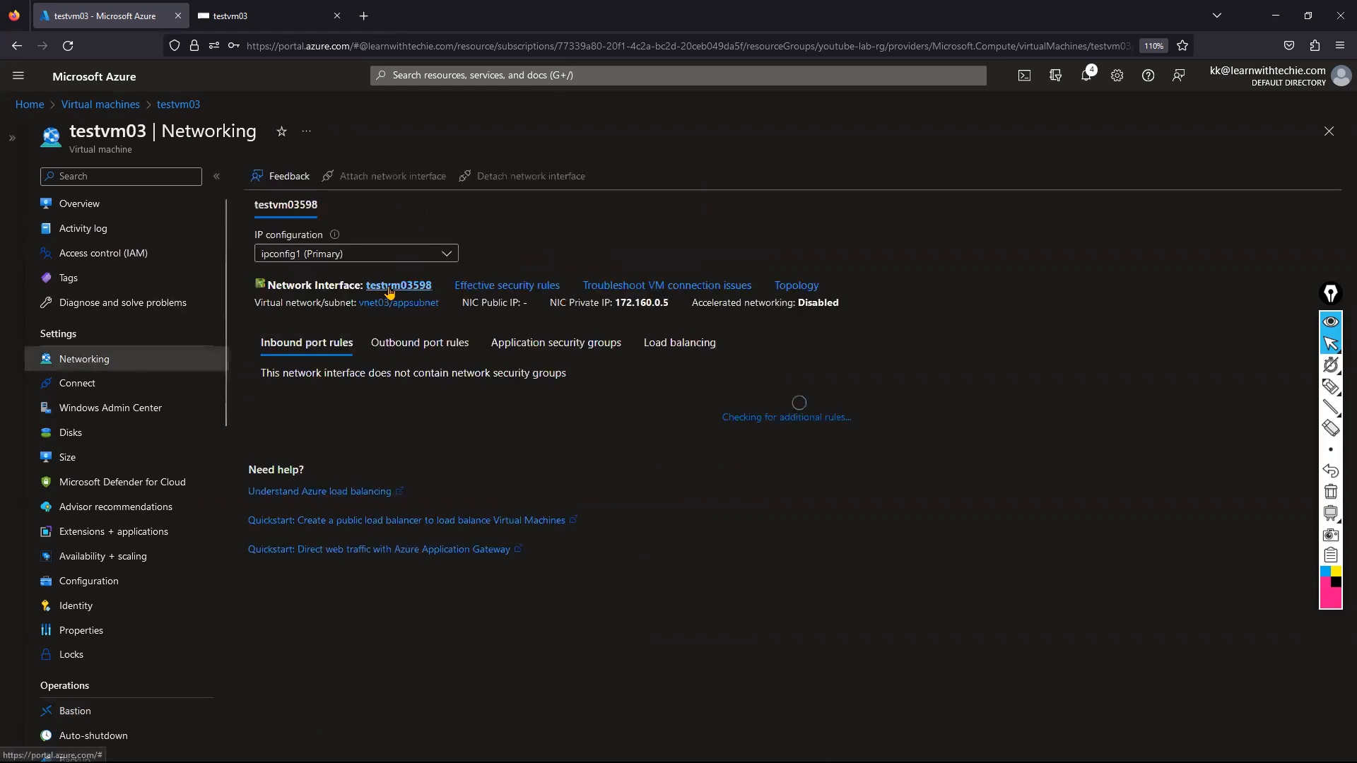
click(390, 286)
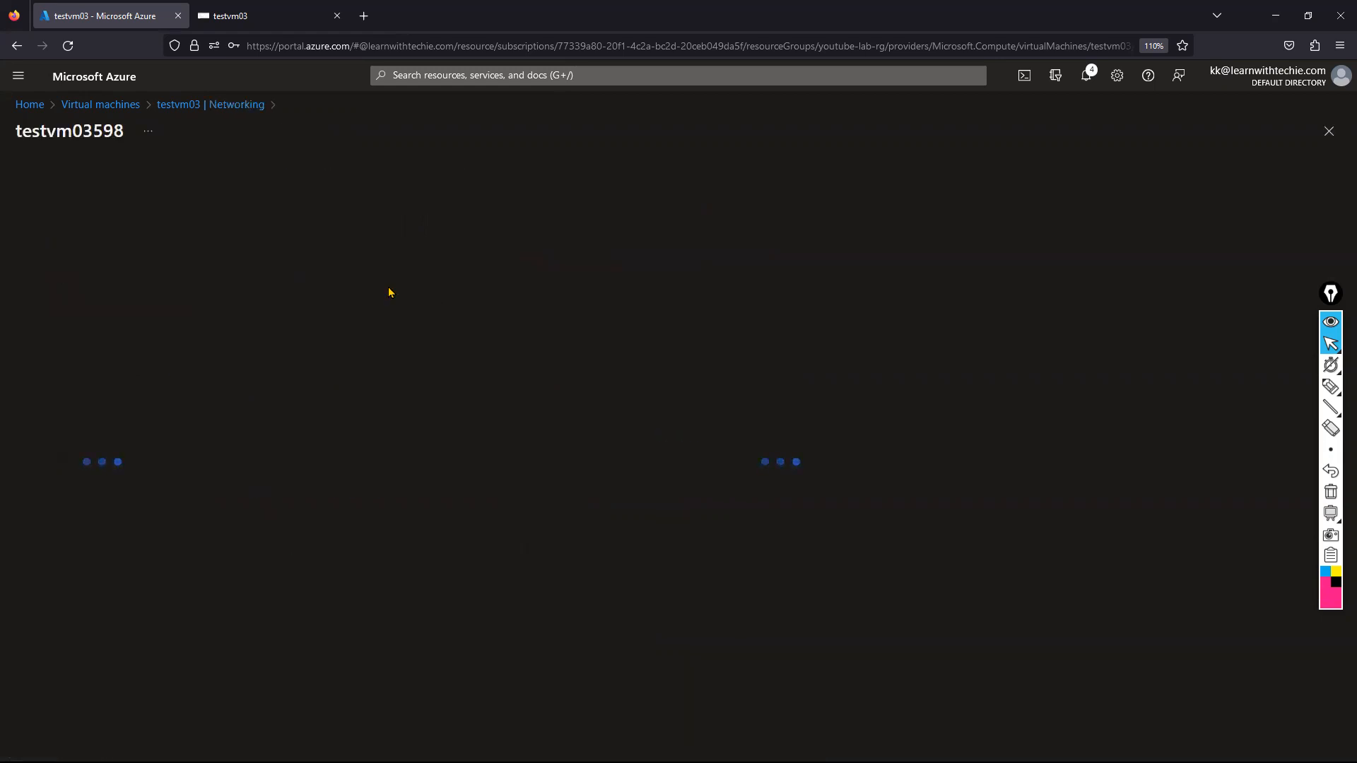
click(98, 364)
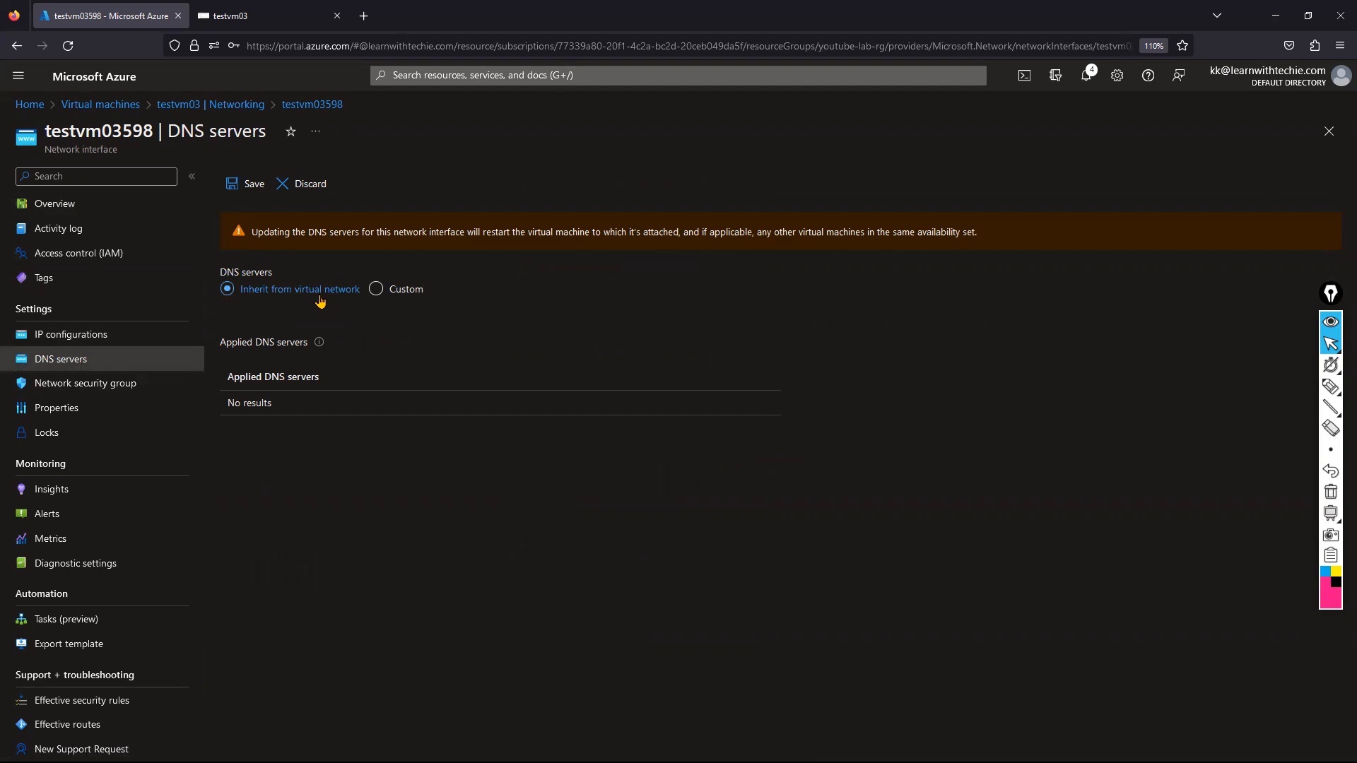
Set custom DNS servers 10.0.0.4 and 8.8.8.8 on the network interface and save the settings
click(391, 292)
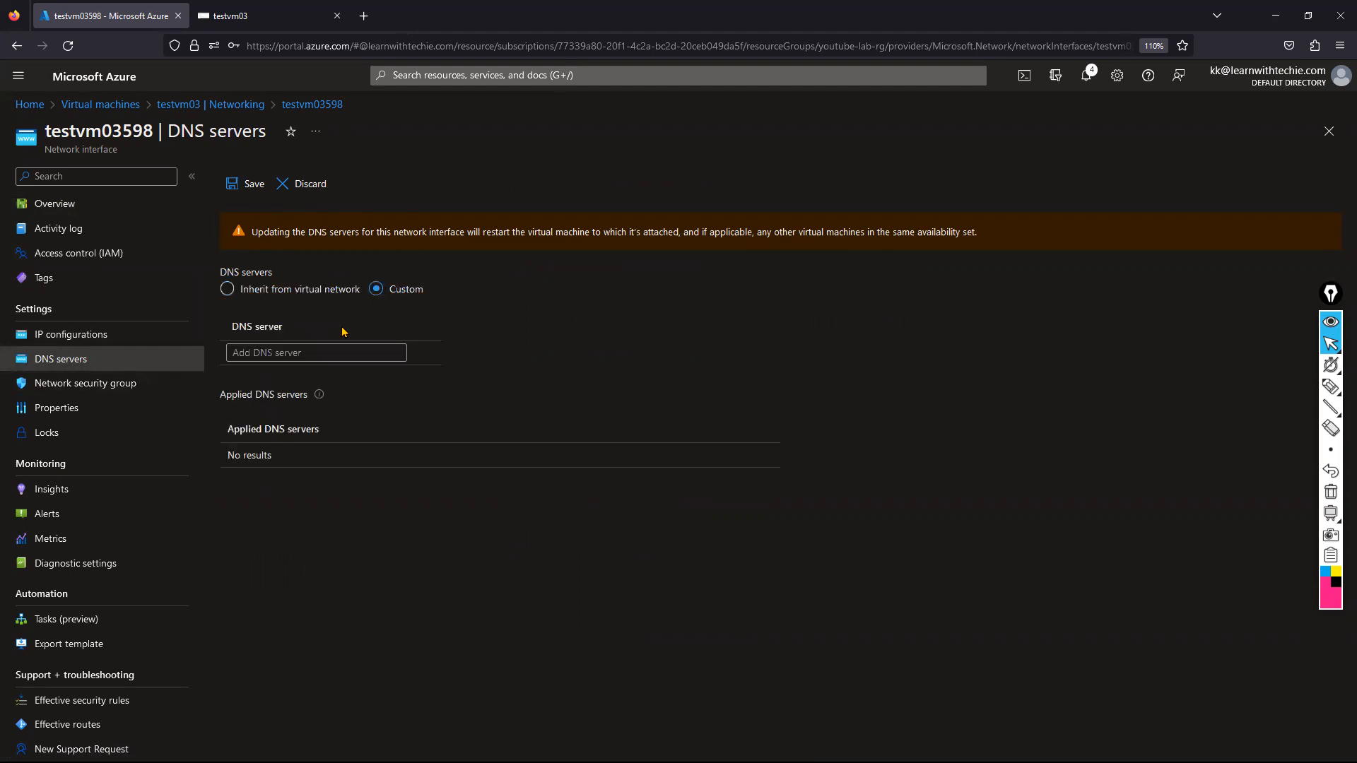
click(312, 352)
text(1)
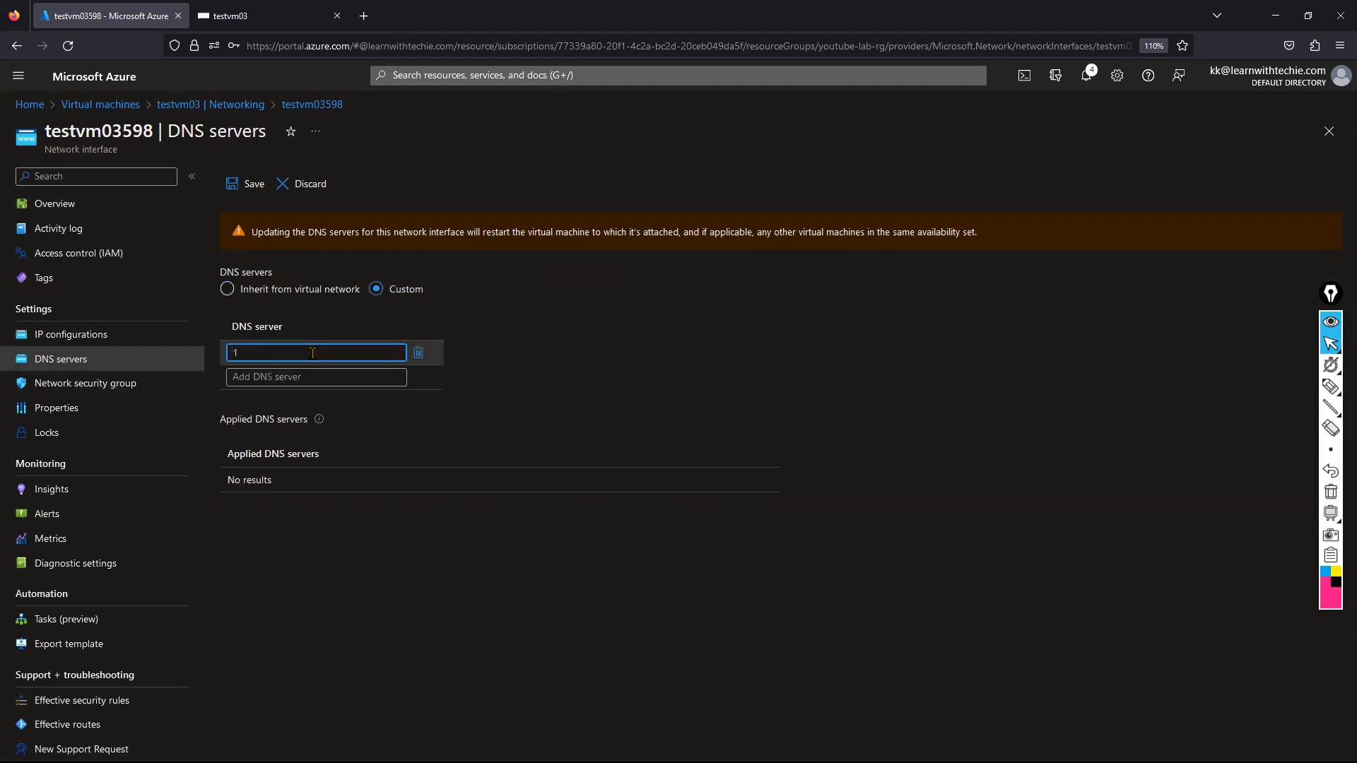
text(0.0.0.4)
click(297, 377)
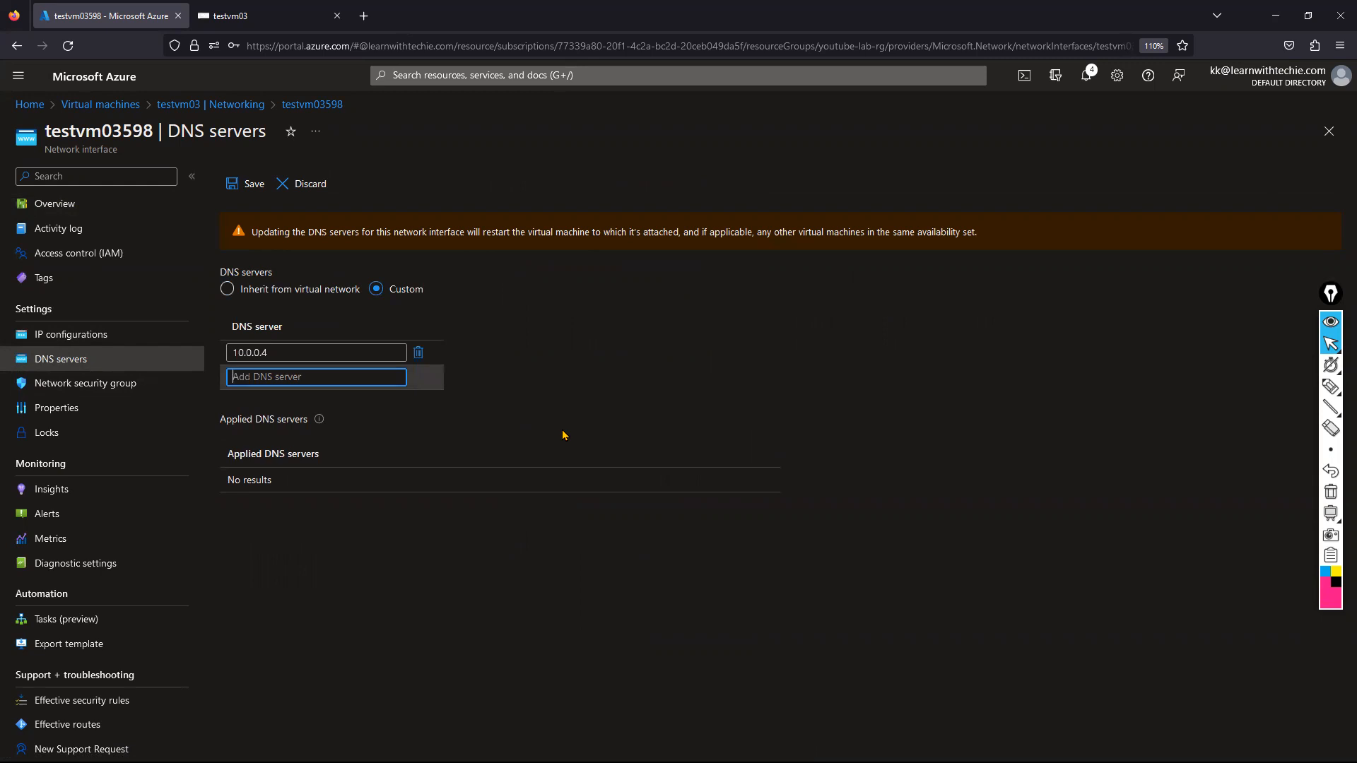
text(8.8.)
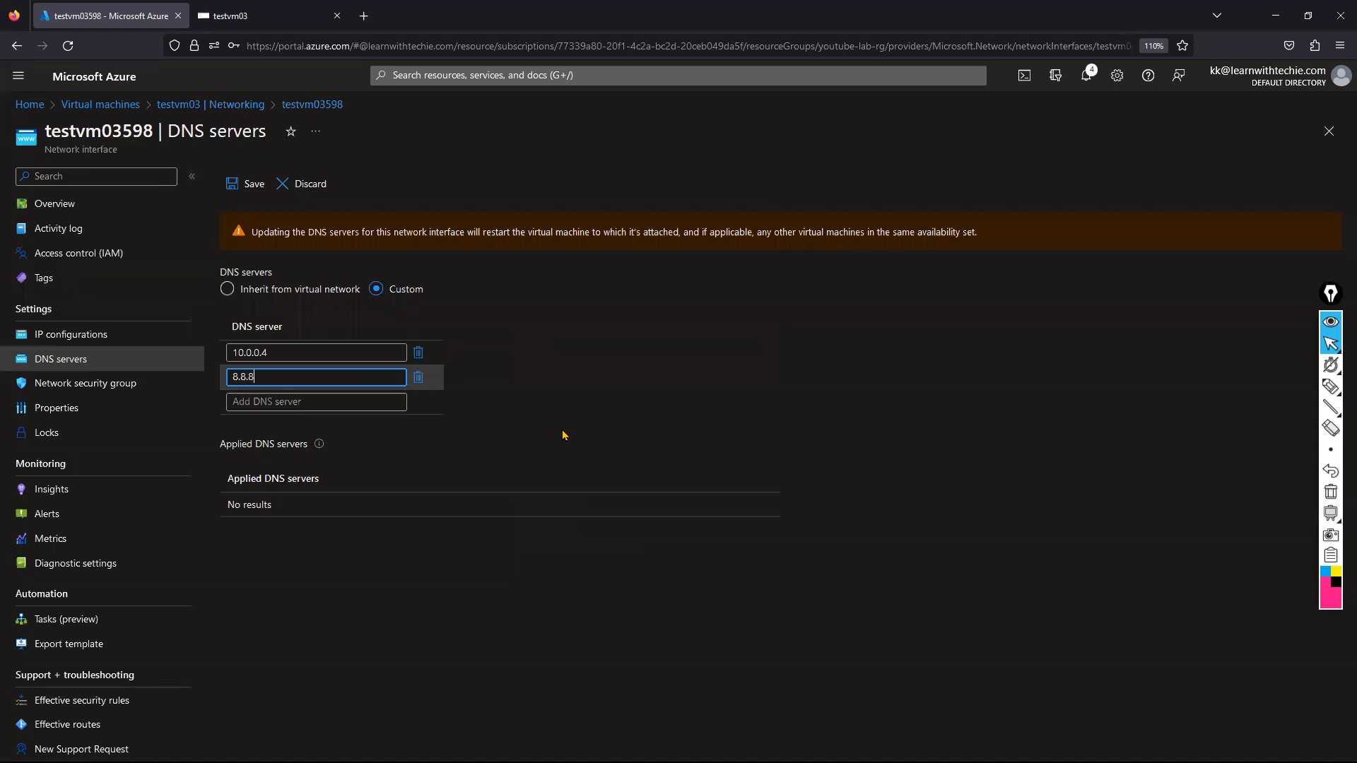
text(8)
click(247, 196)
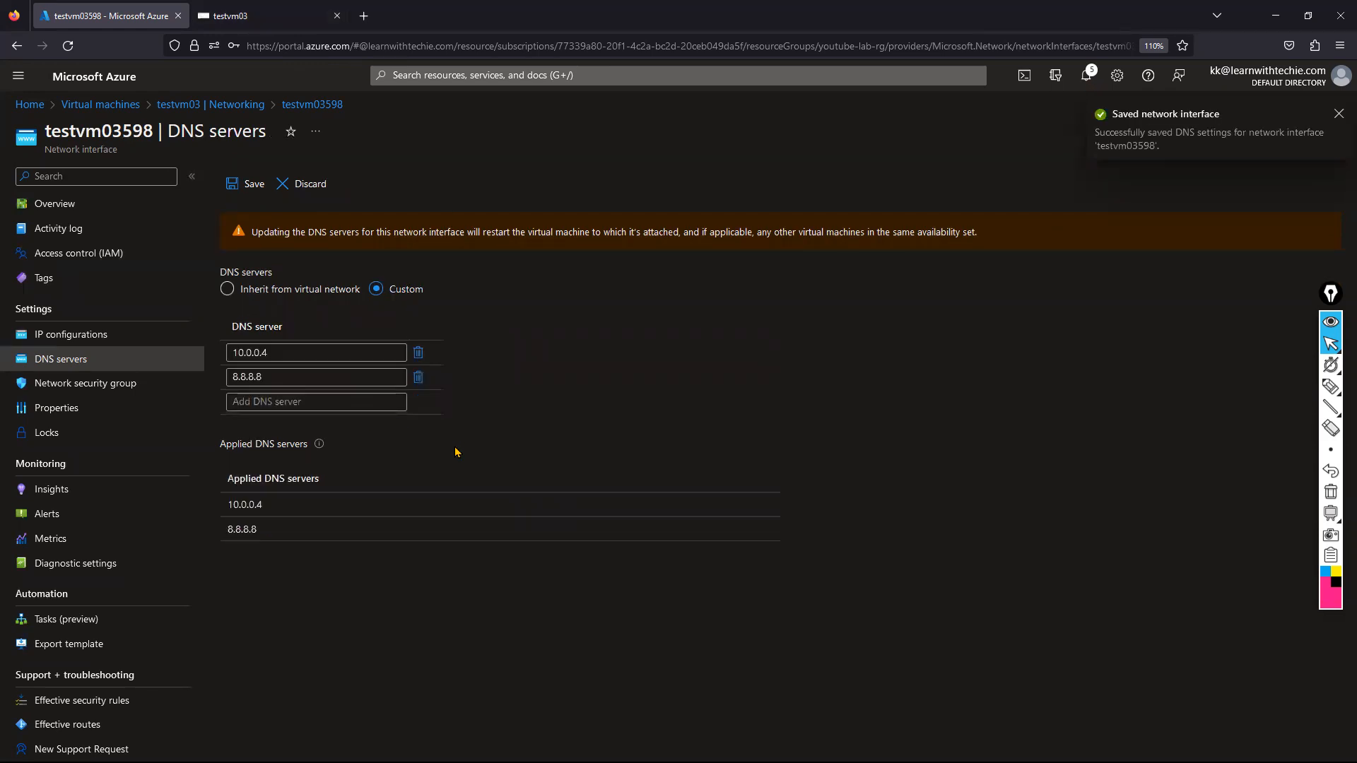
Restart the testvm03 virtual machine from its overview and reload the portal page
click(219, 106)
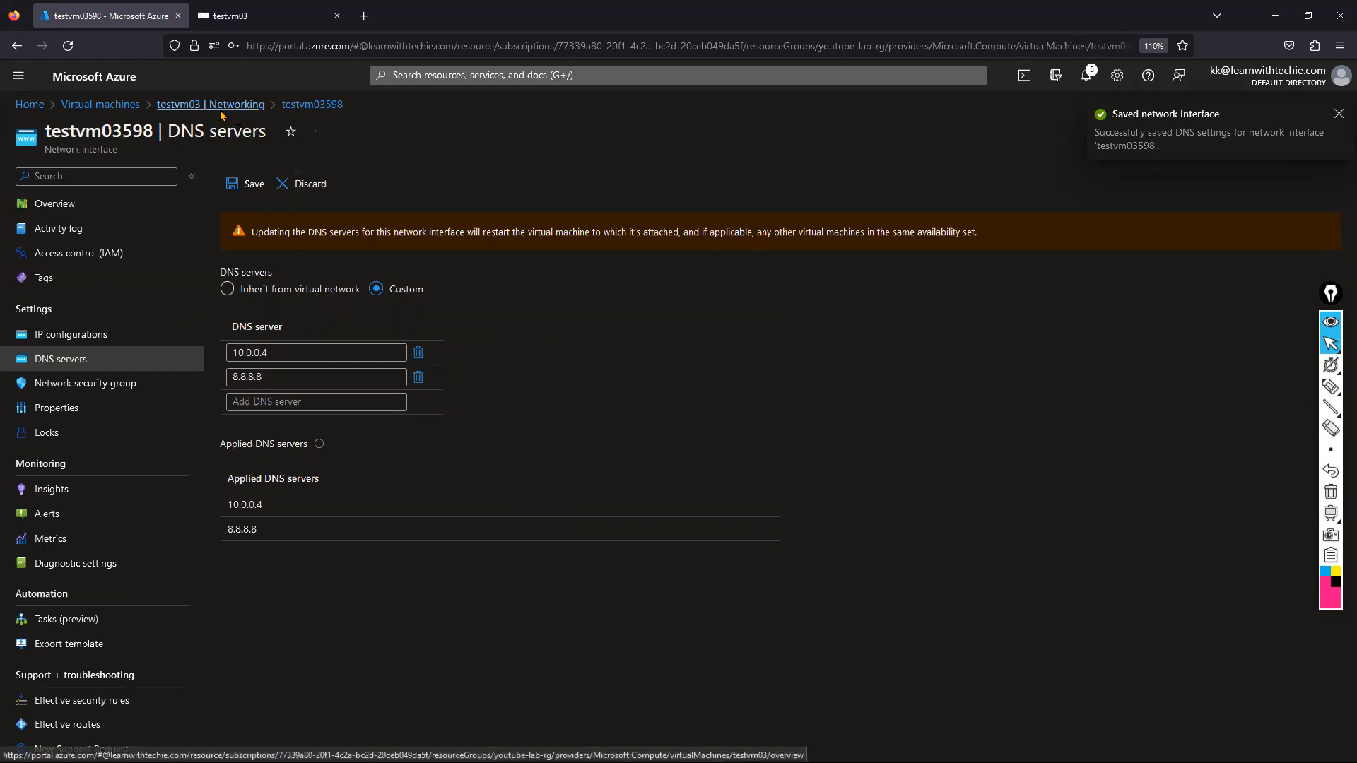
click(78, 203)
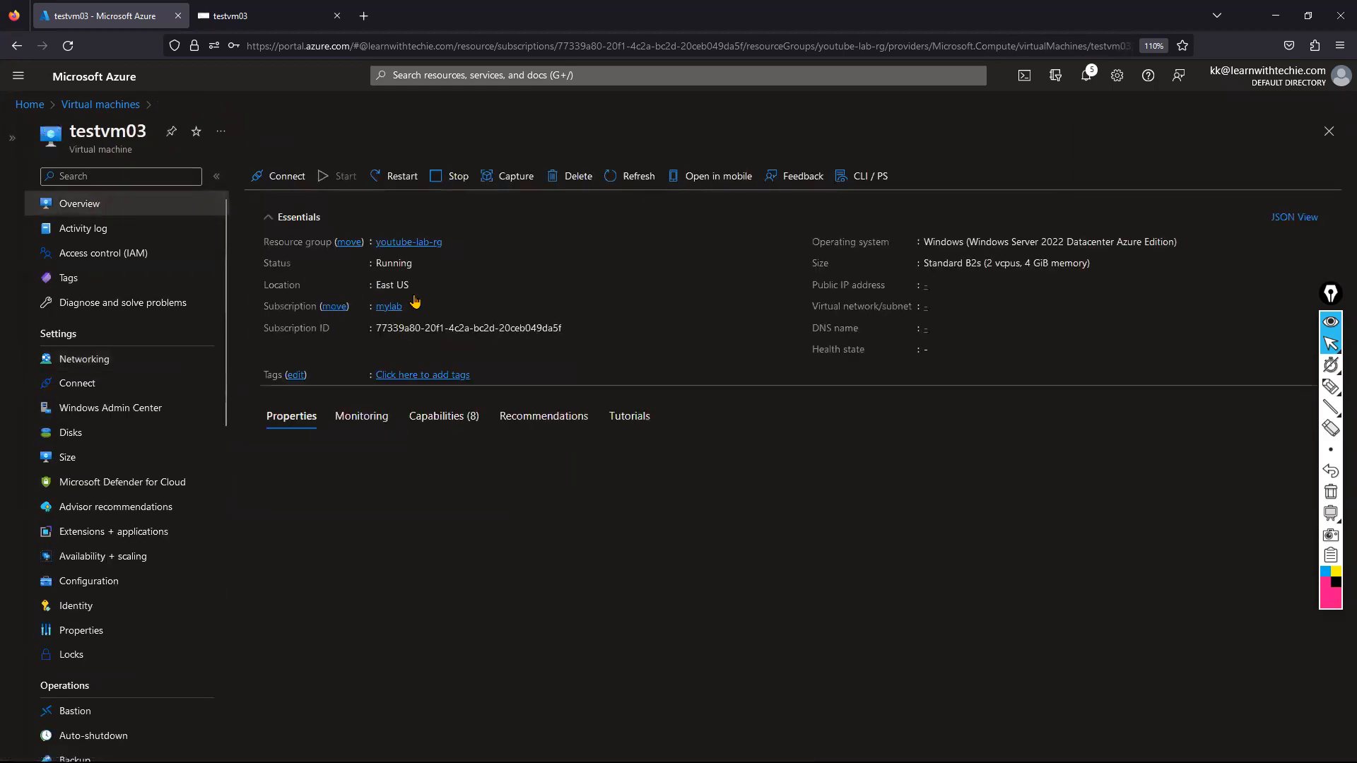
click(396, 178)
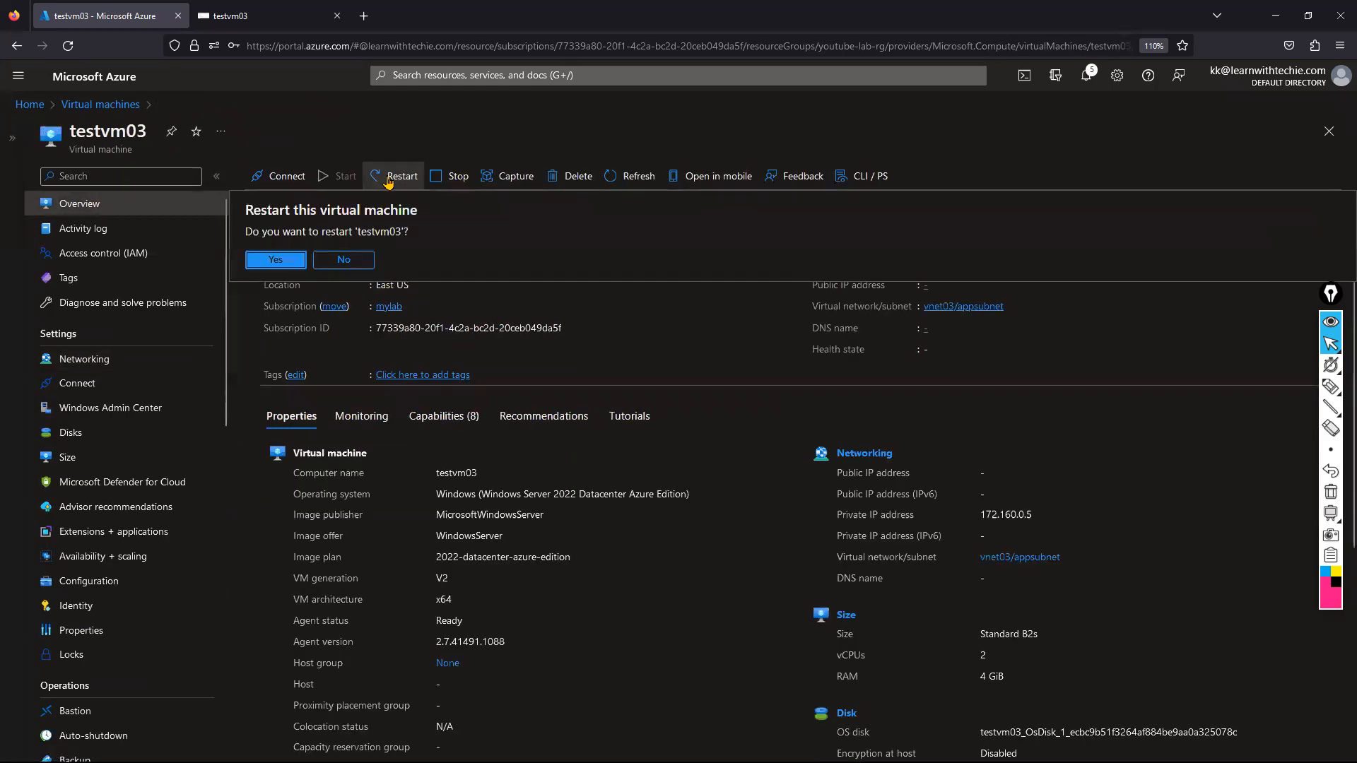
click(276, 263)
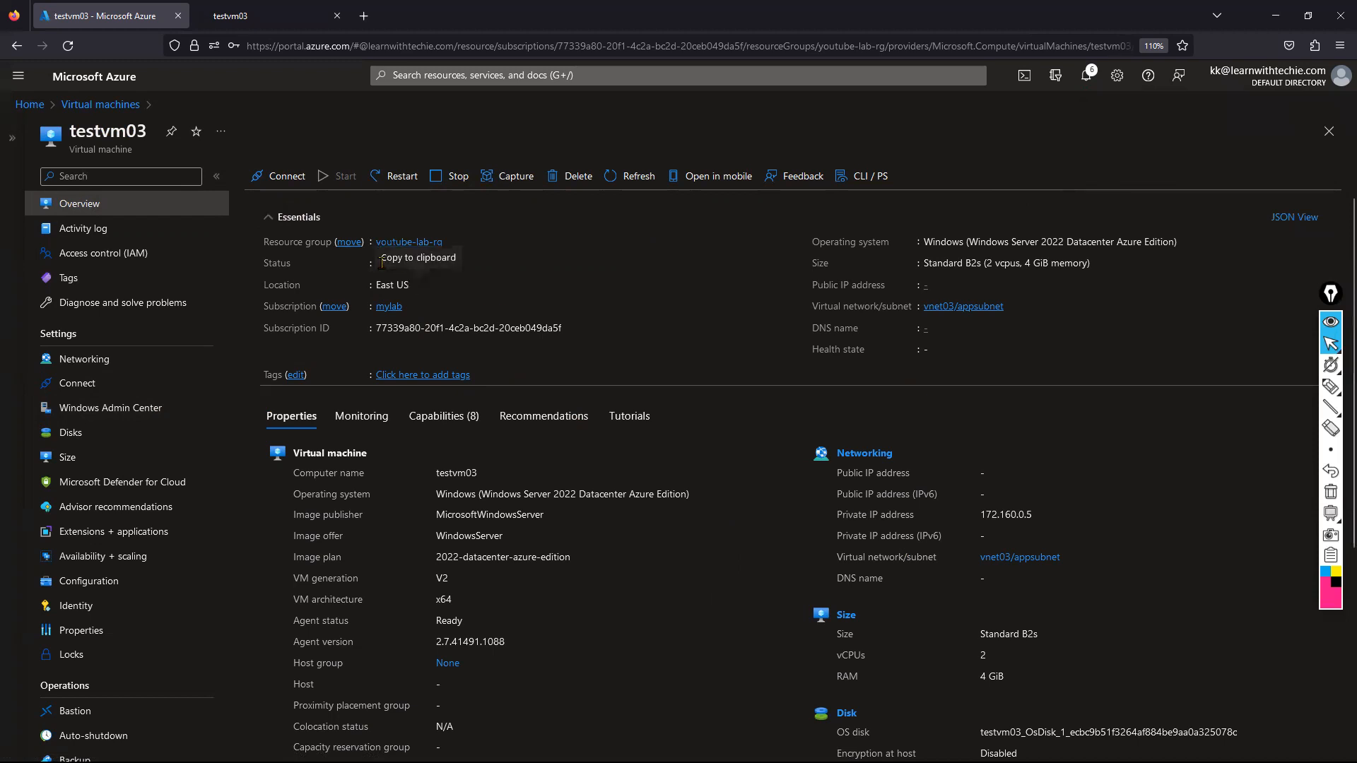
click(68, 47)
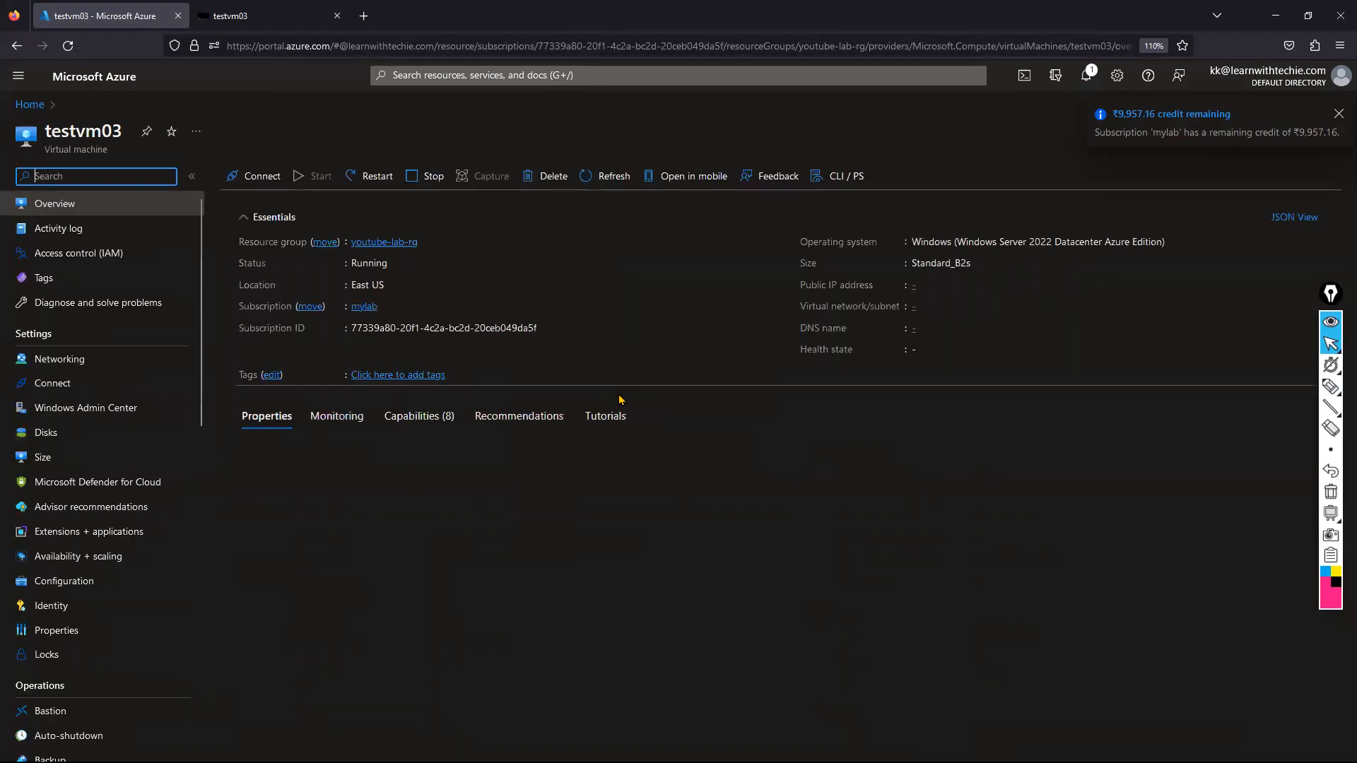
Connect to testvm03 through Bastion with the username azadmin and the account password, opening the session in a new browser tab
click(272, 178)
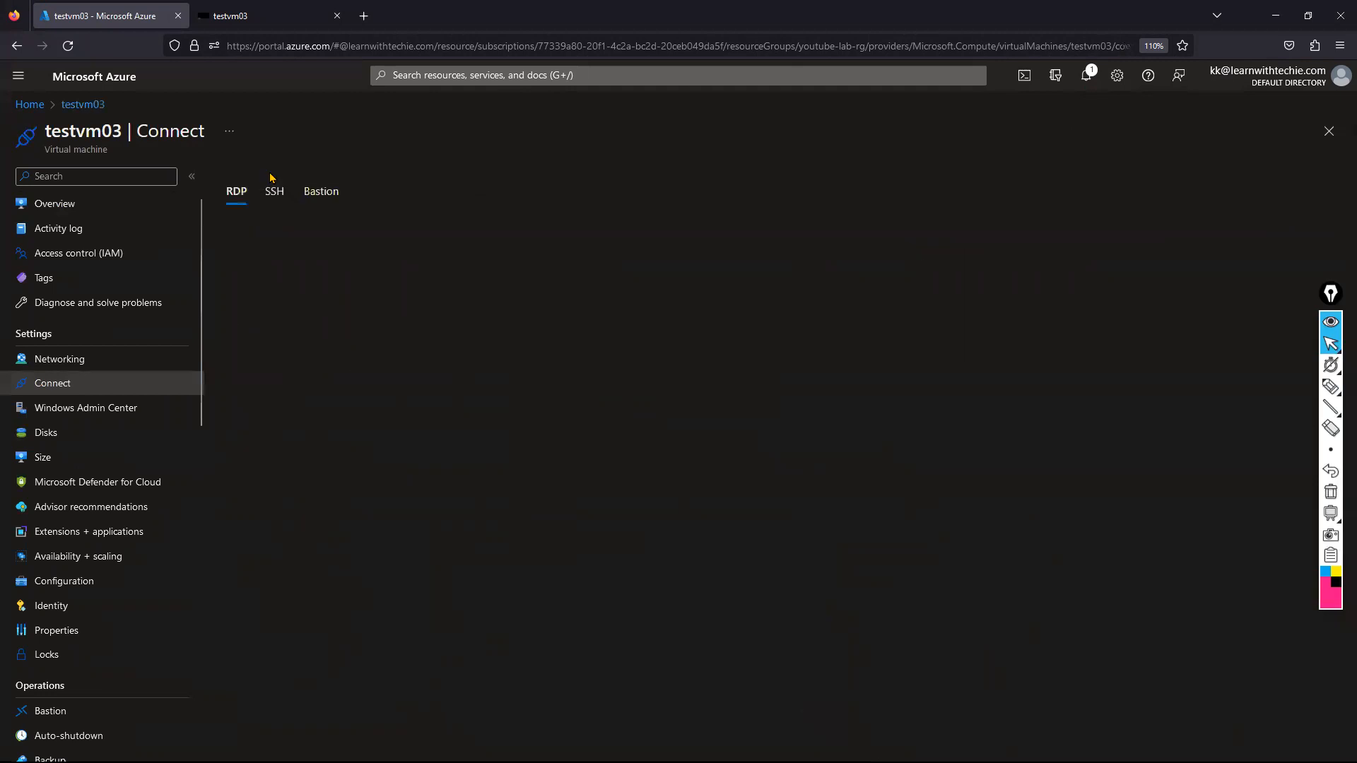
click(325, 199)
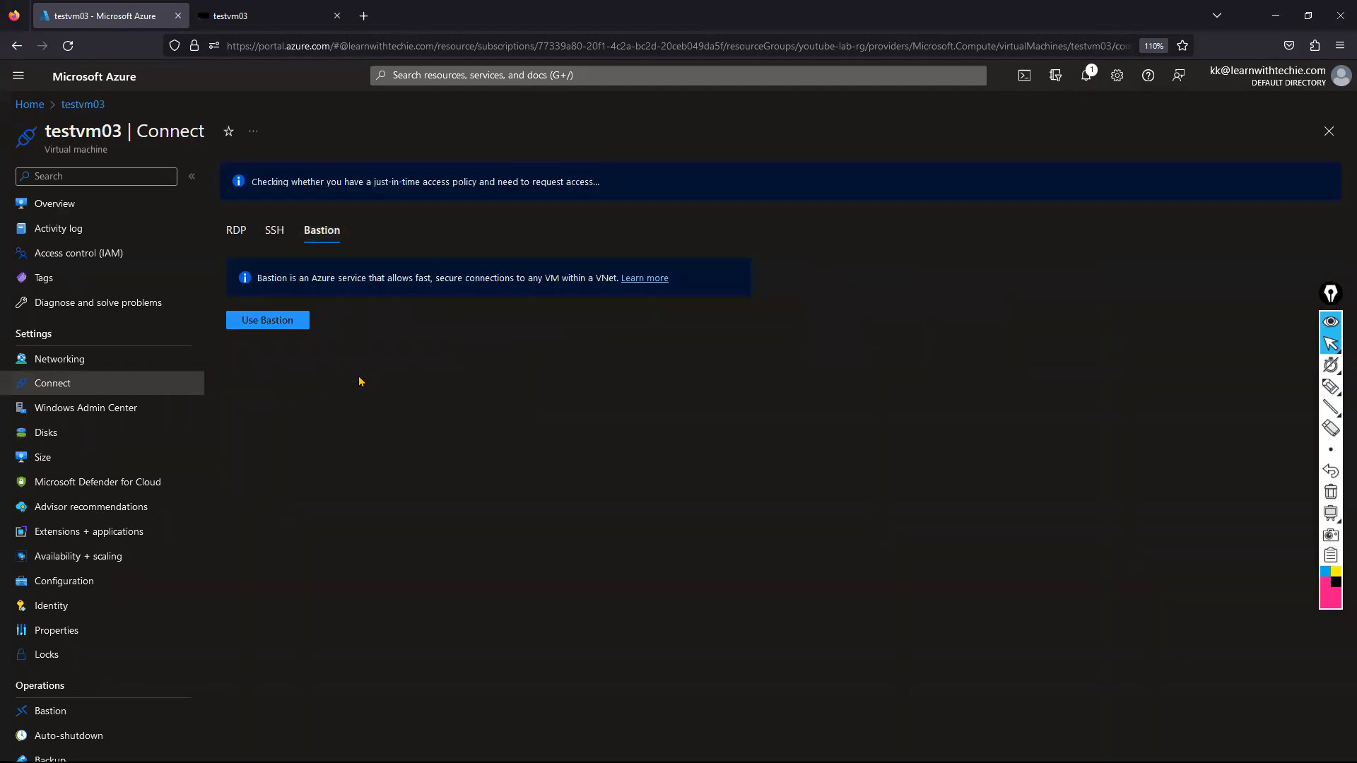
click(291, 319)
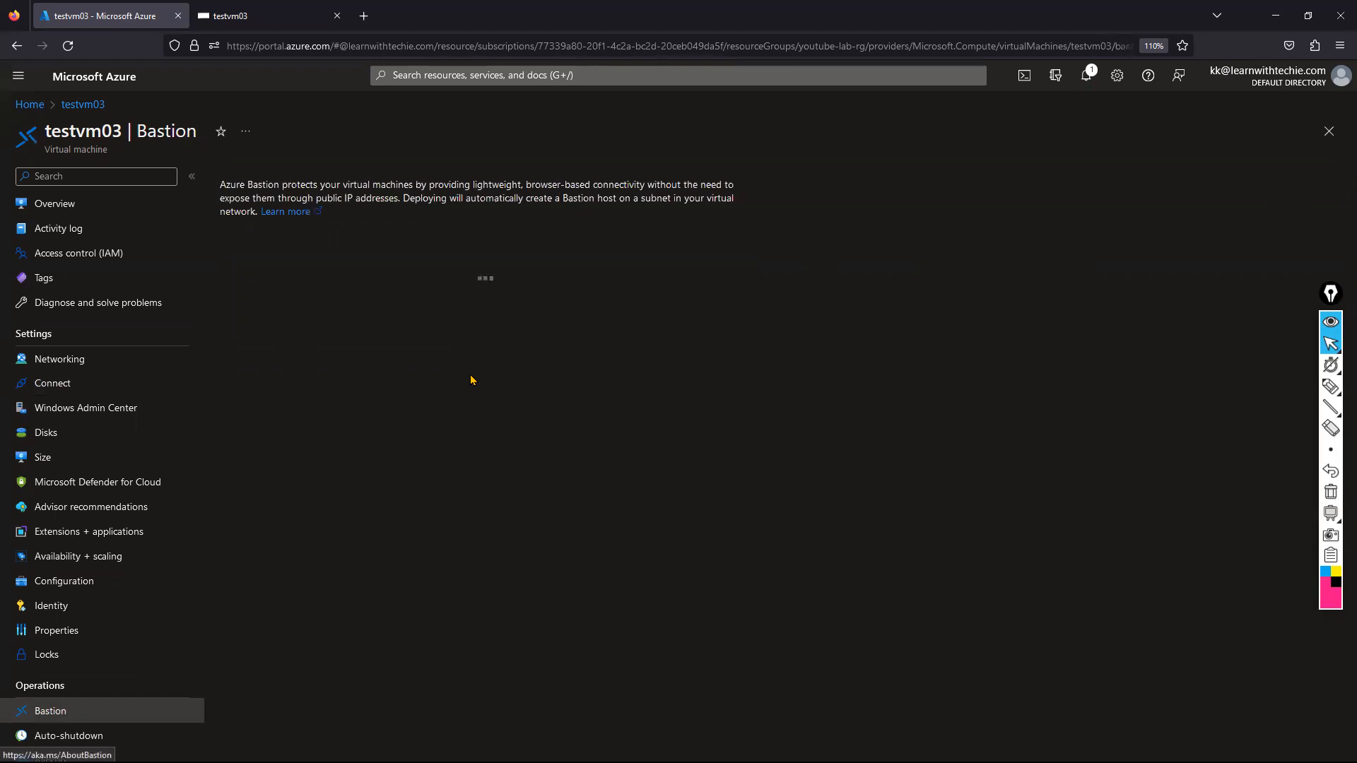
click(514, 343)
text(azadmin)
key(Tab)
key(Tab)
key(Tab)
key(Tab)
text(************)
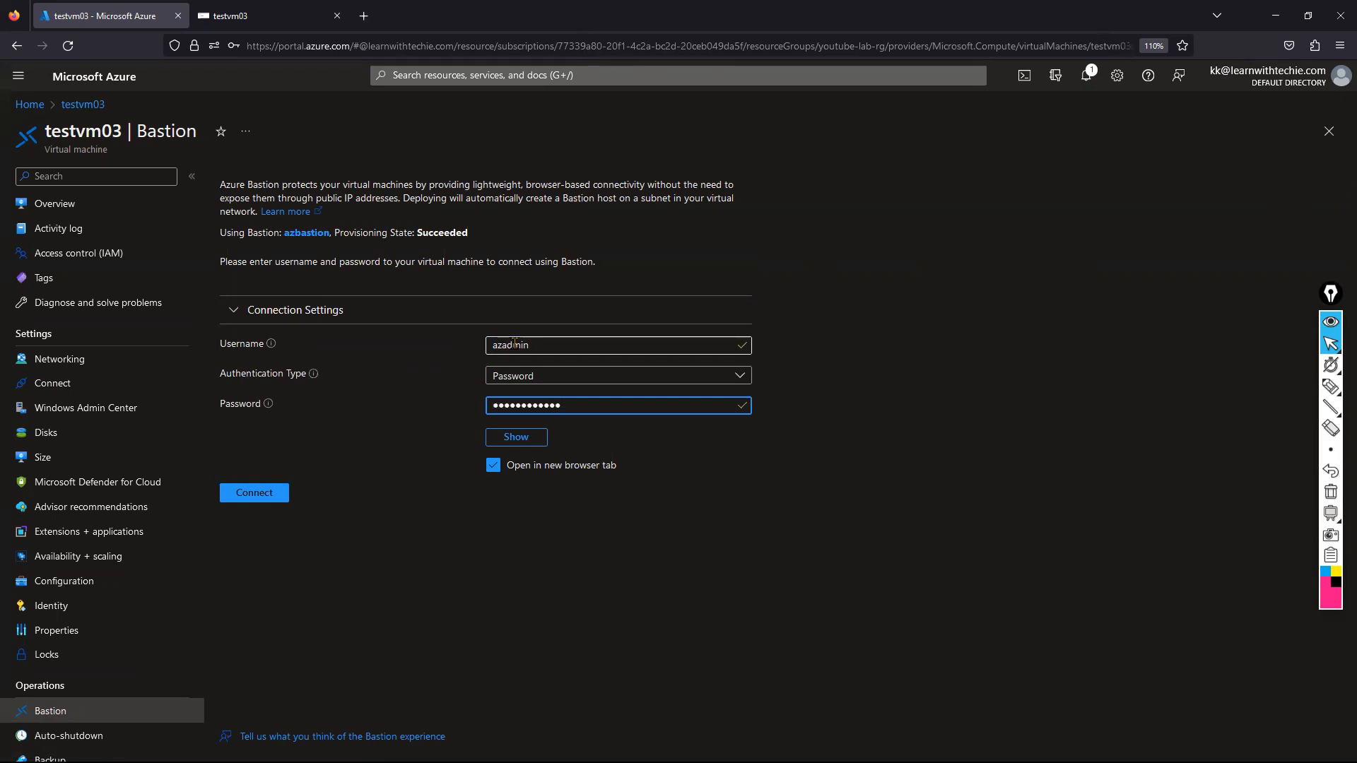
key(Return)
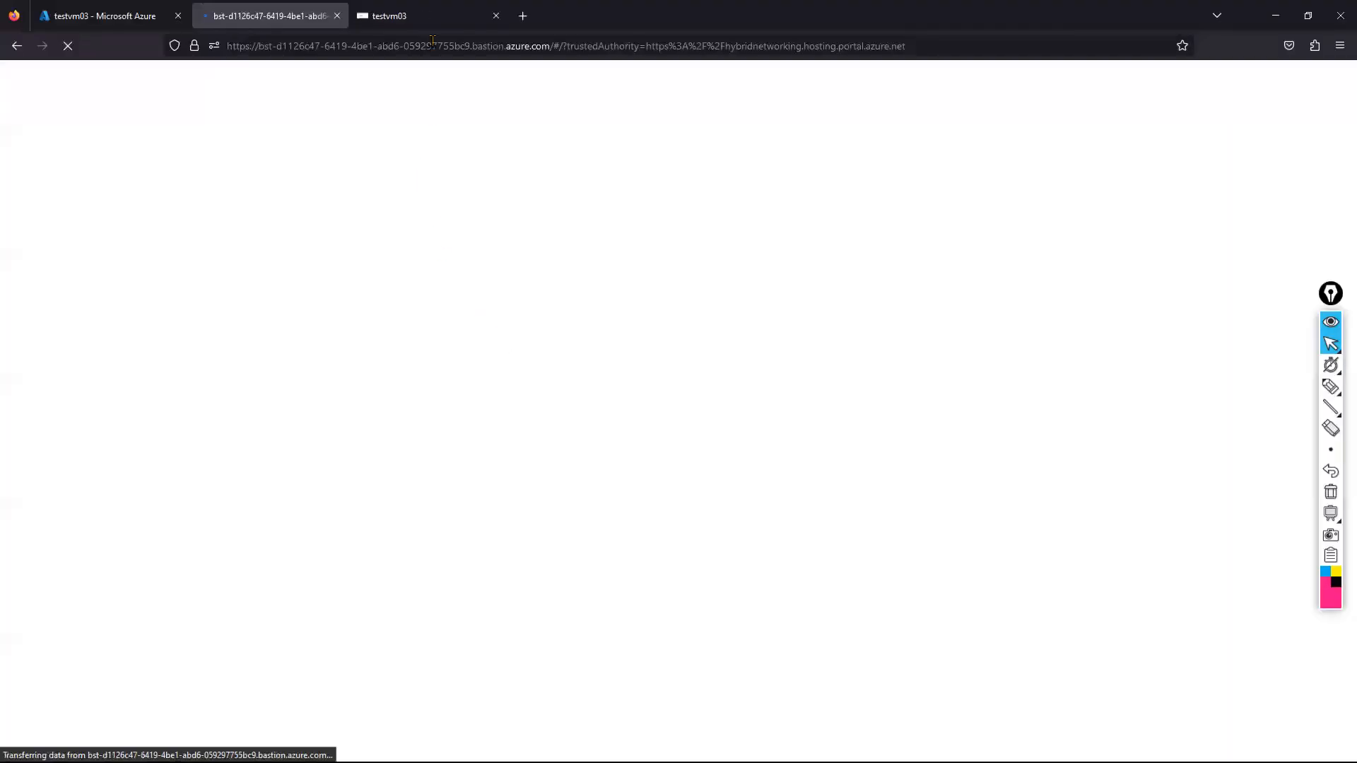
Move the old testvm03 session tab into its own window and close that window, keeping the new Bastion session
click(413, 8)
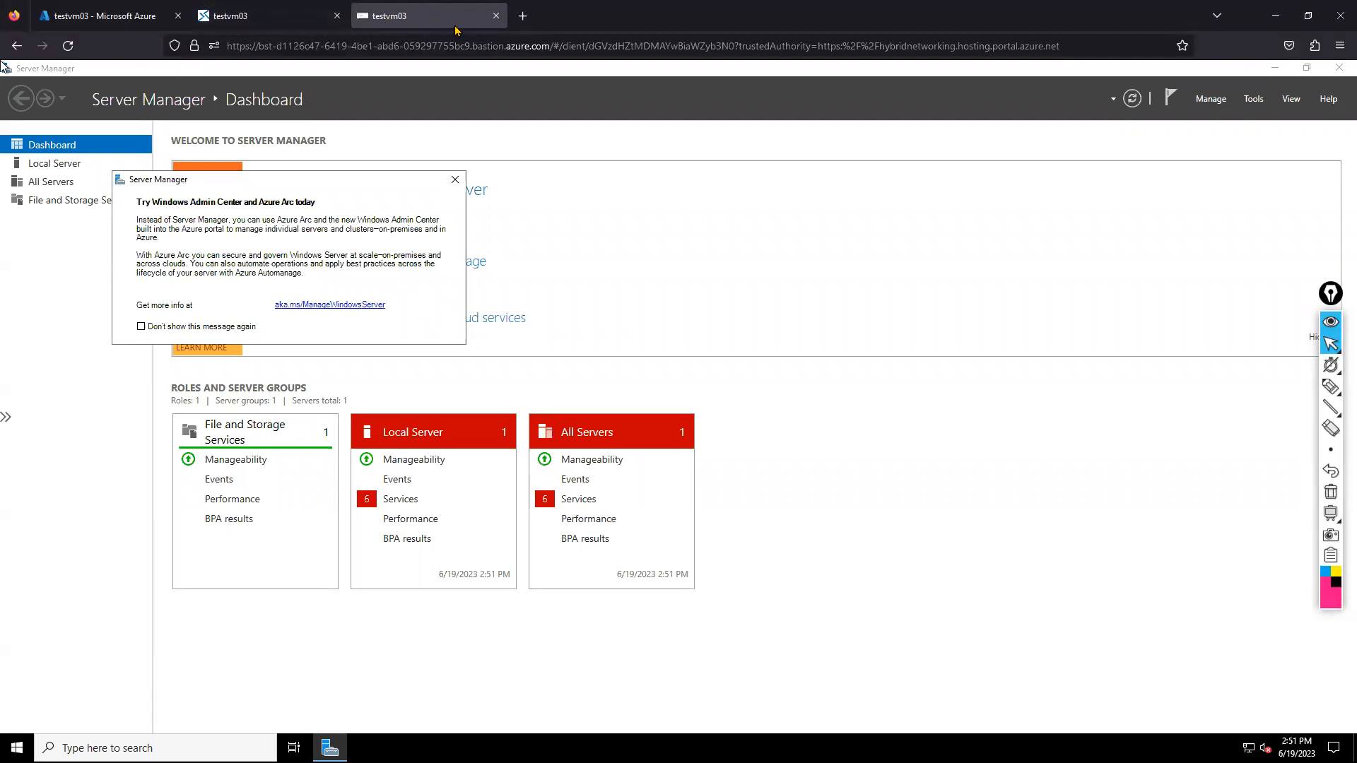
drag(369, 17, 405, 144)
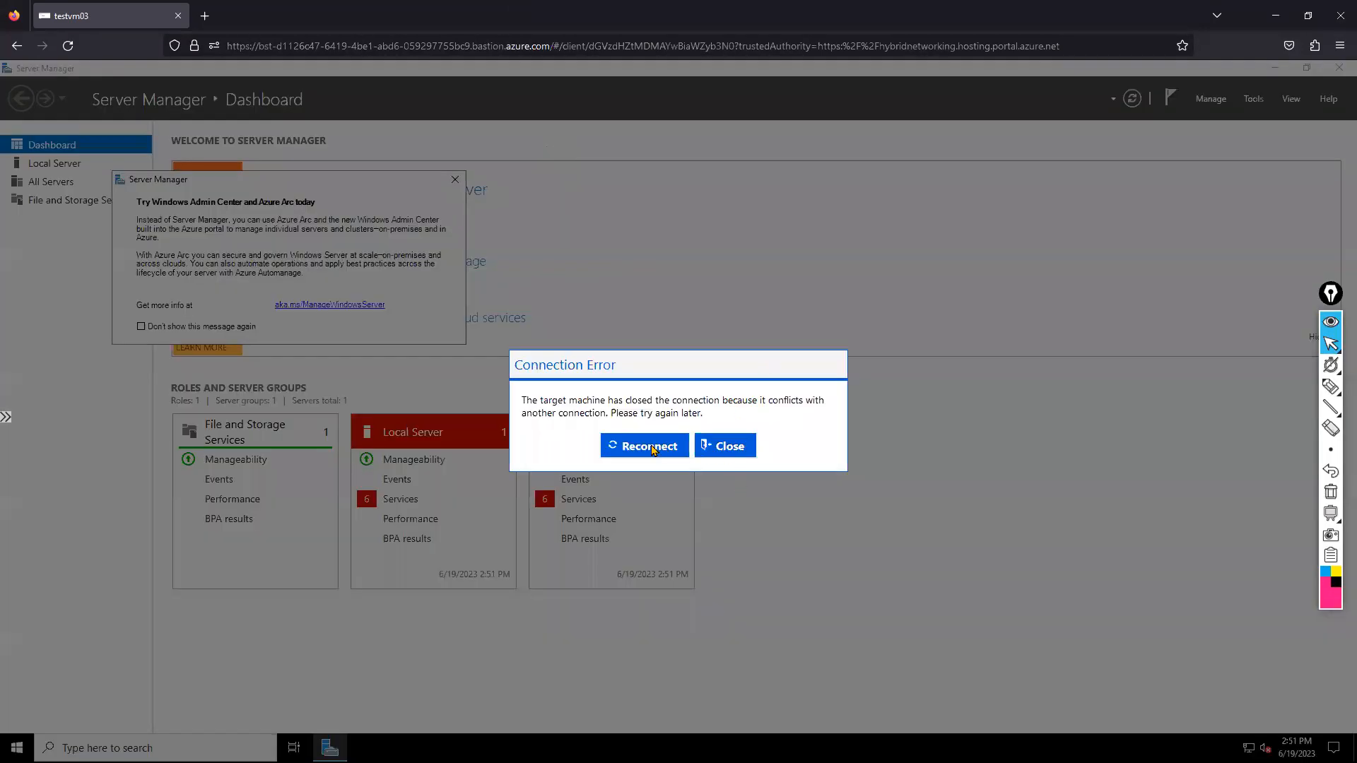
click(648, 446)
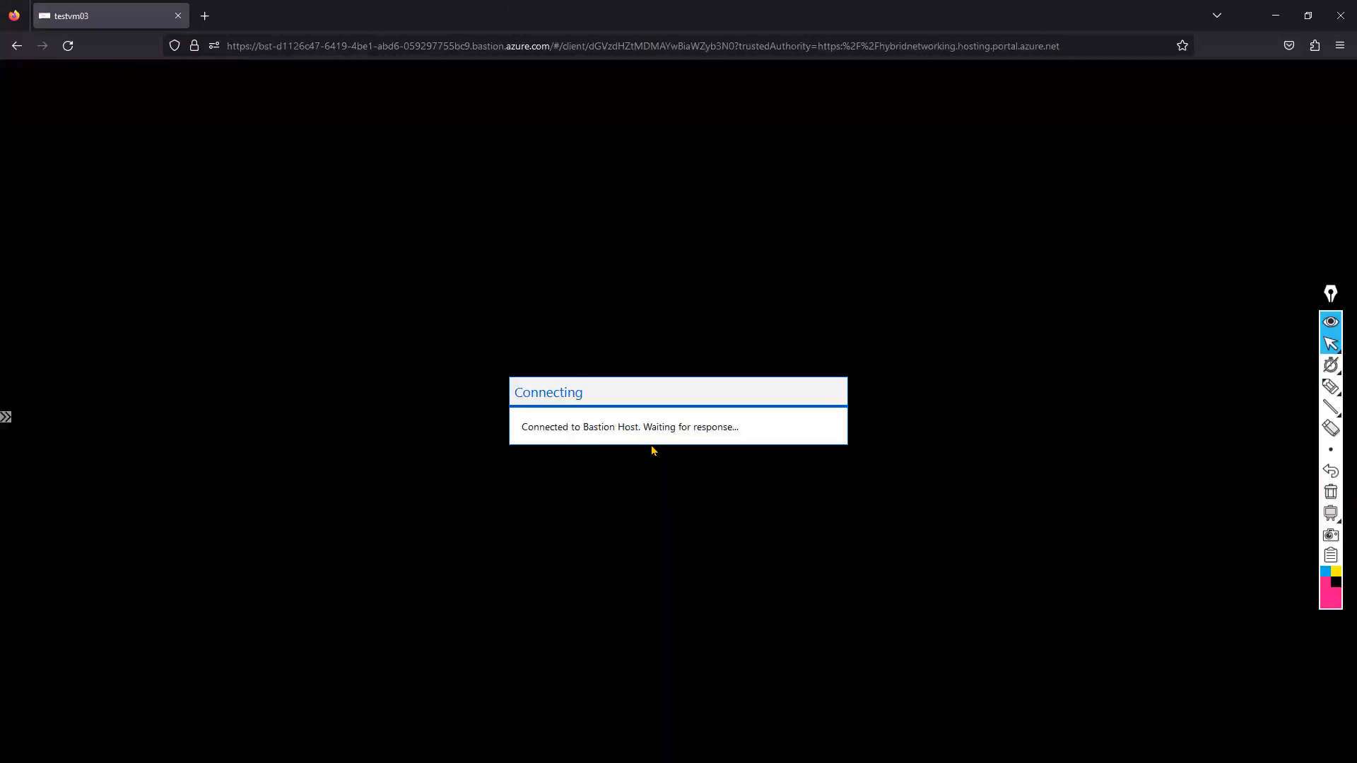
click(1338, 24)
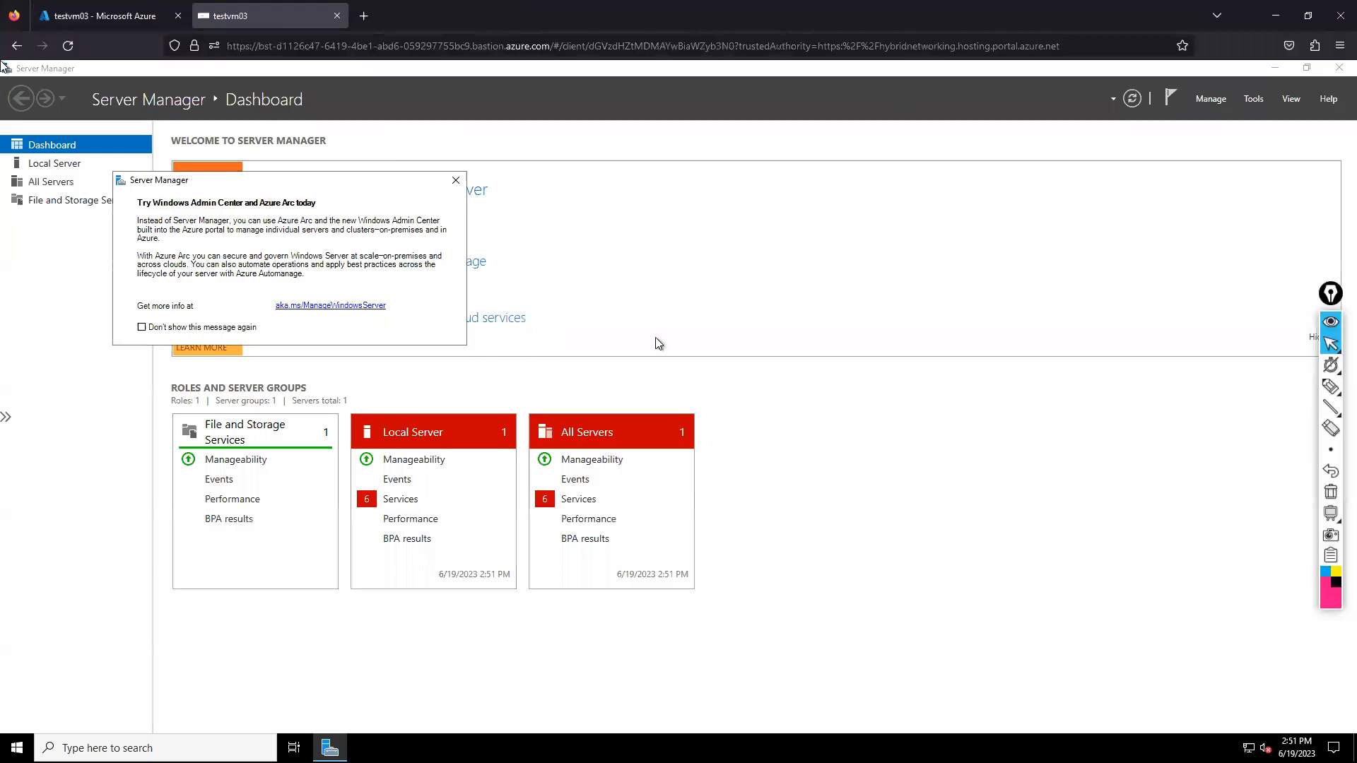
Dismiss the Server Manager notice and change testvm03's membership on the local server to the domain learnwithtechie.com
click(448, 182)
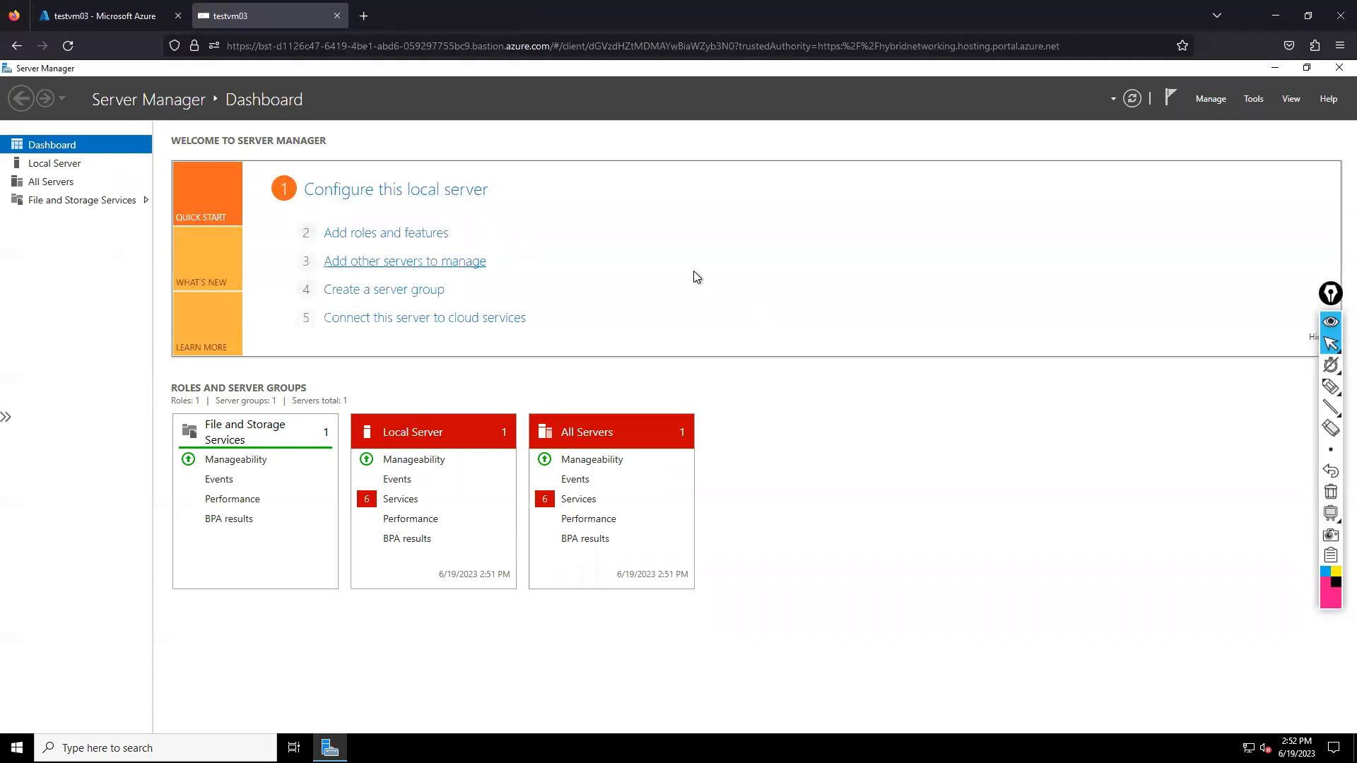
click(65, 162)
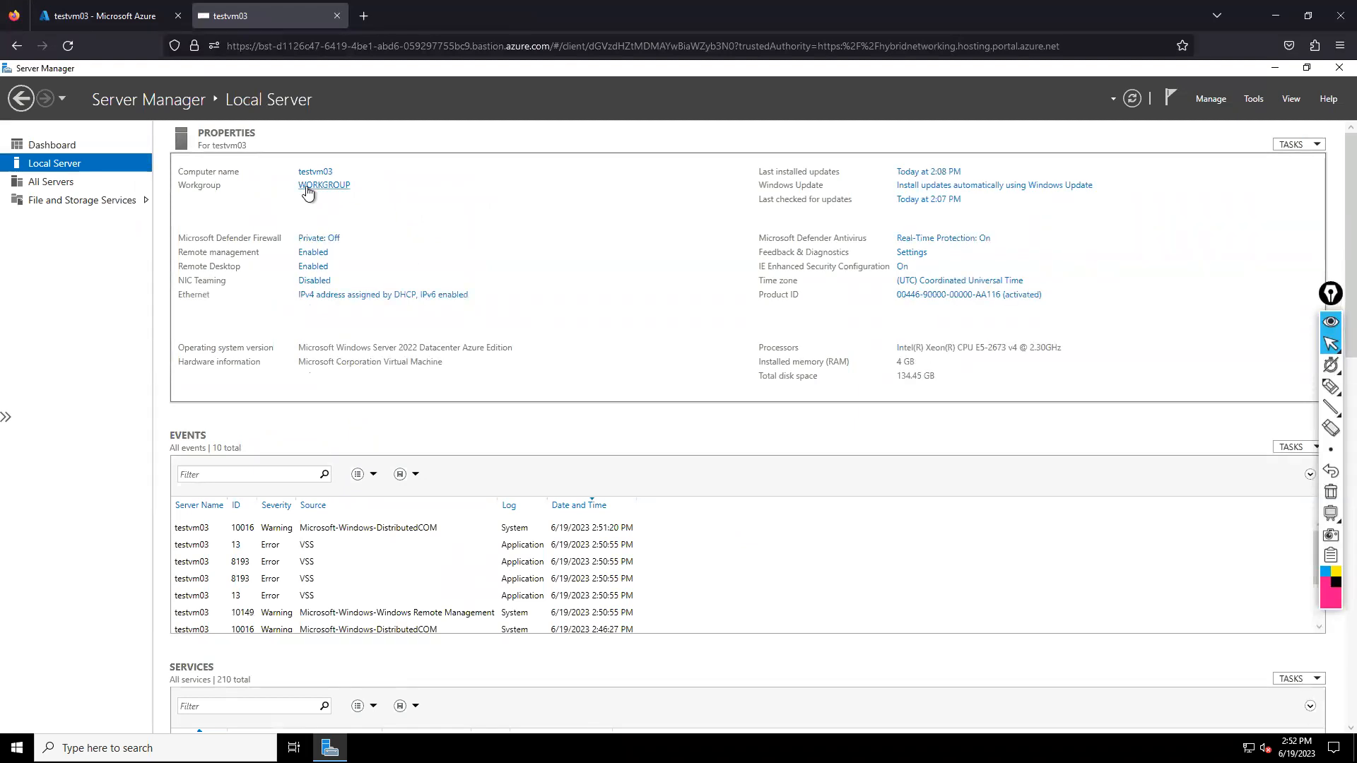
click(307, 188)
click(396, 380)
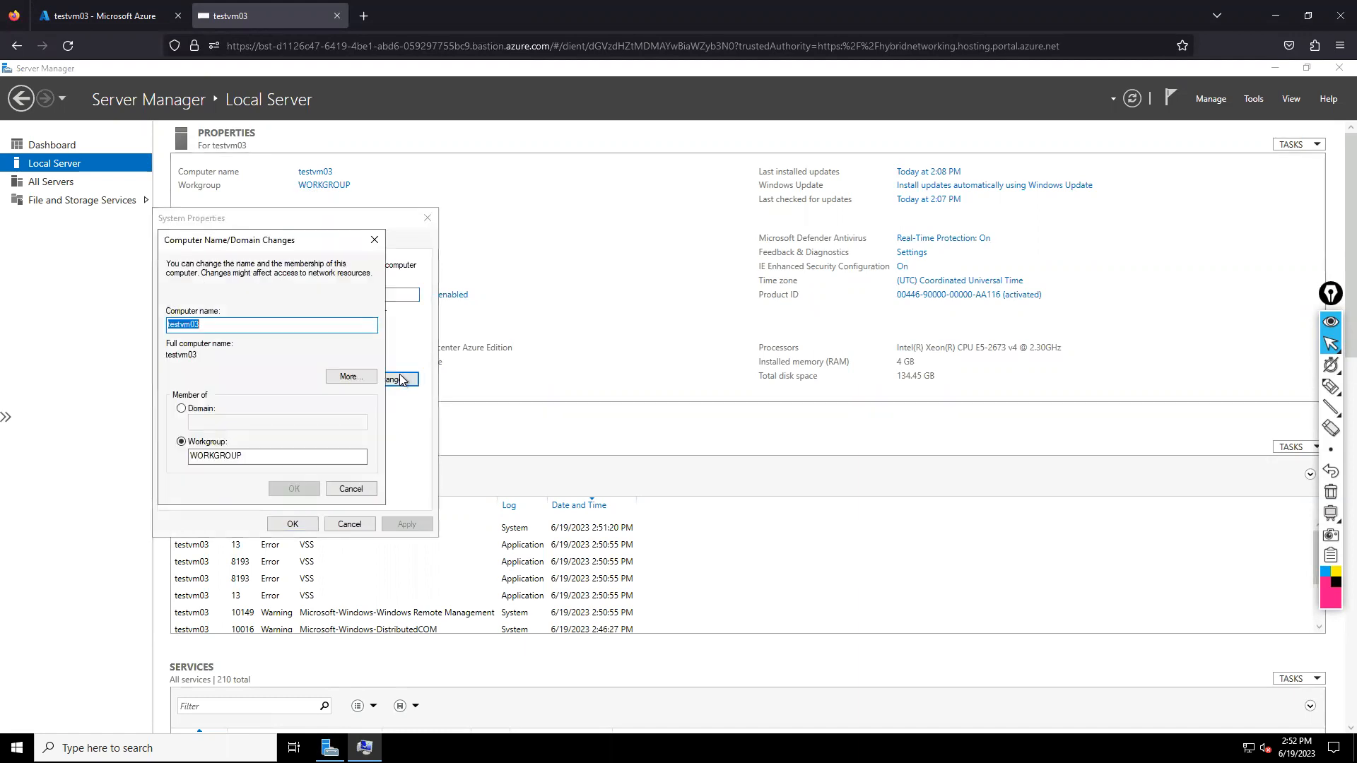
click(202, 416)
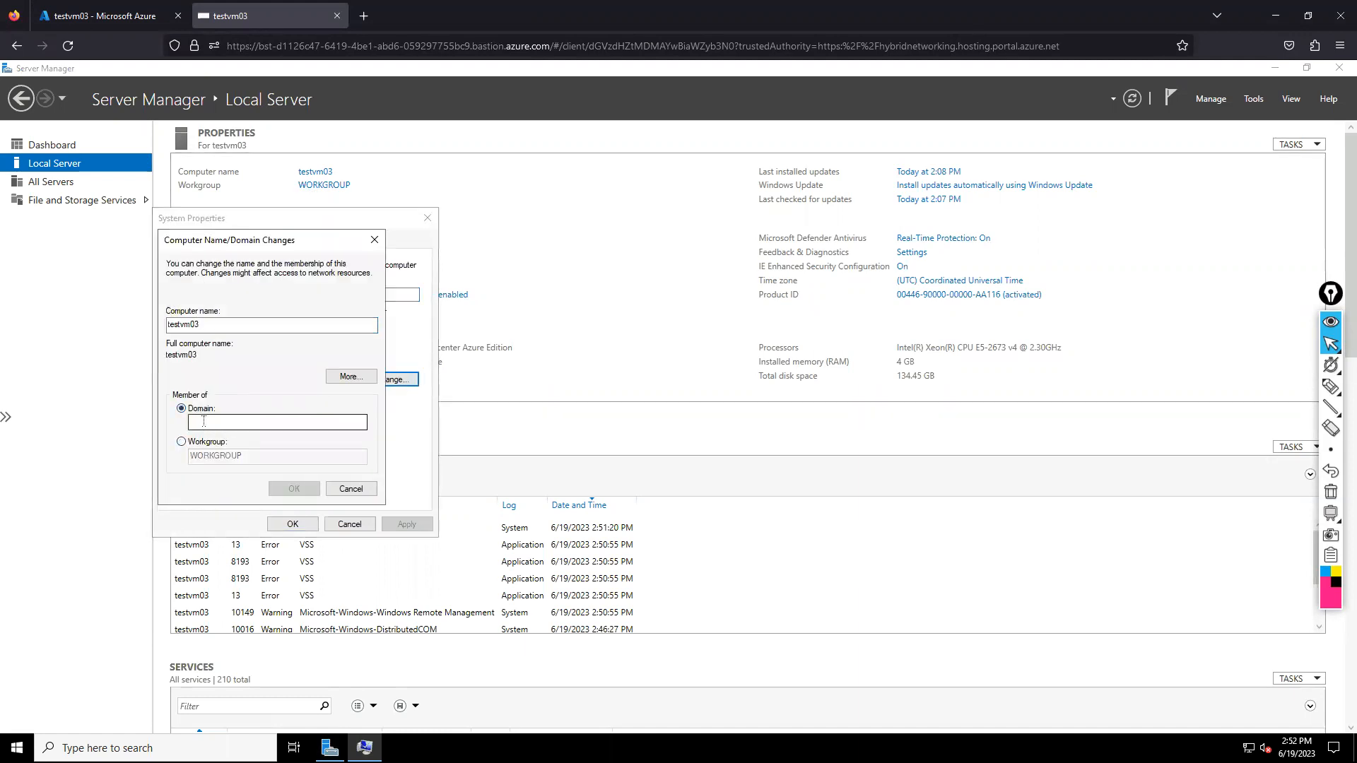
text(learnwithtechie.com)
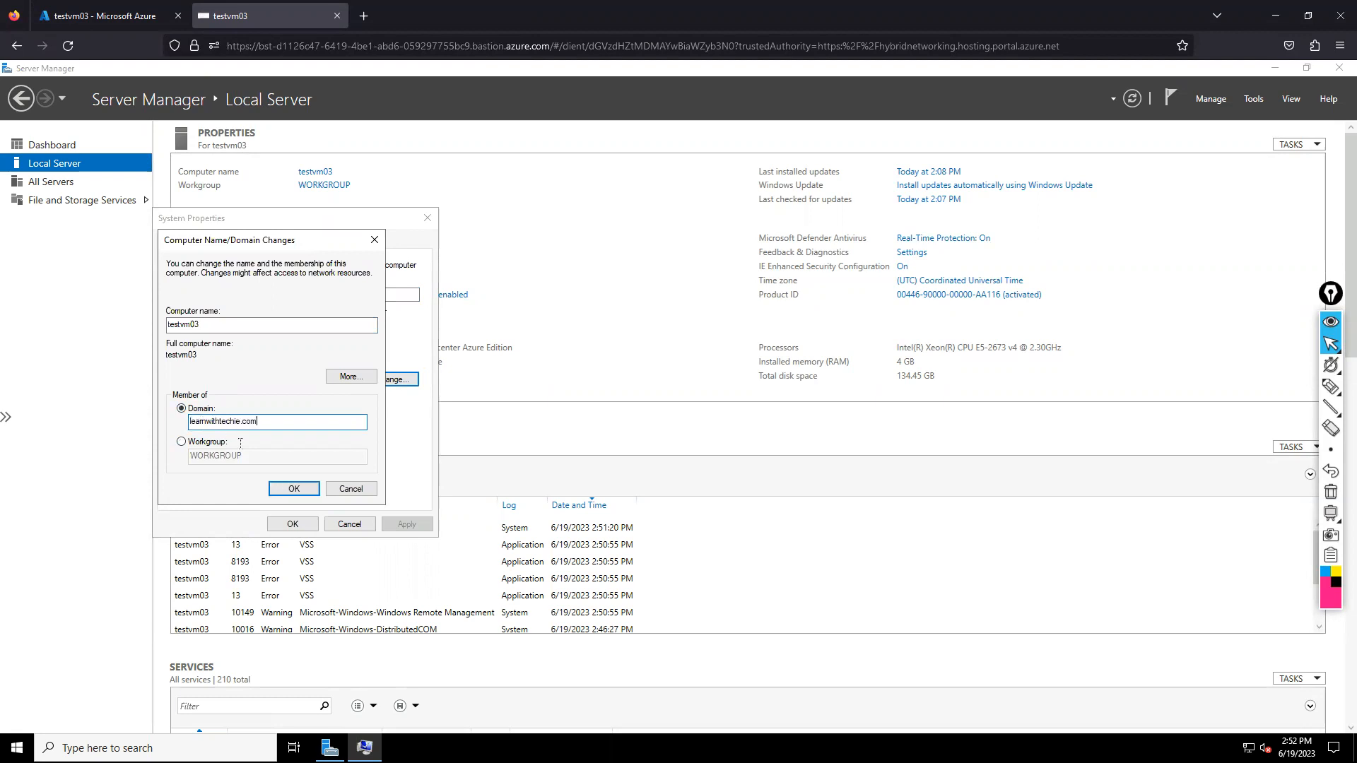
click(281, 490)
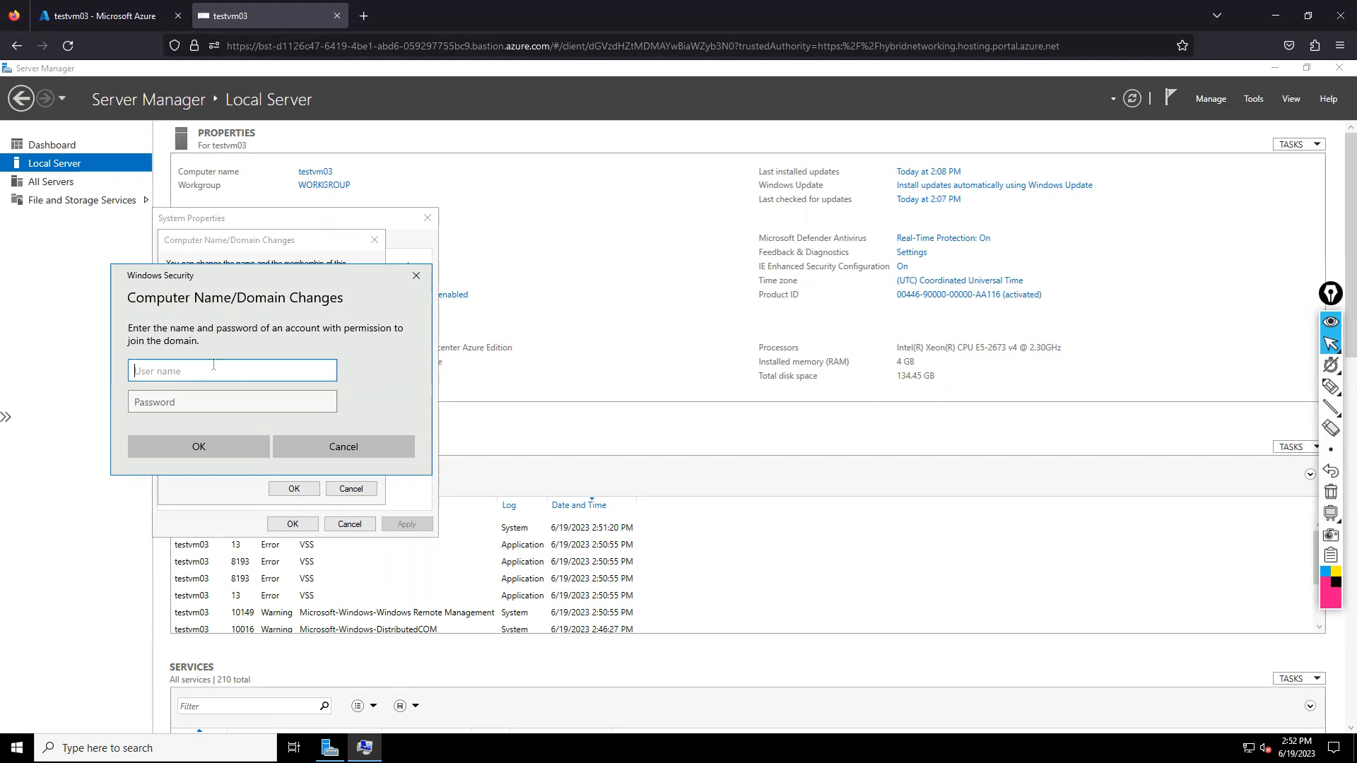
Authorise the domain join with the domain account's username and password, and acknowledge the welcome message
text(learnwithtechie.com\kk)
key(Tab)
text(••••••)
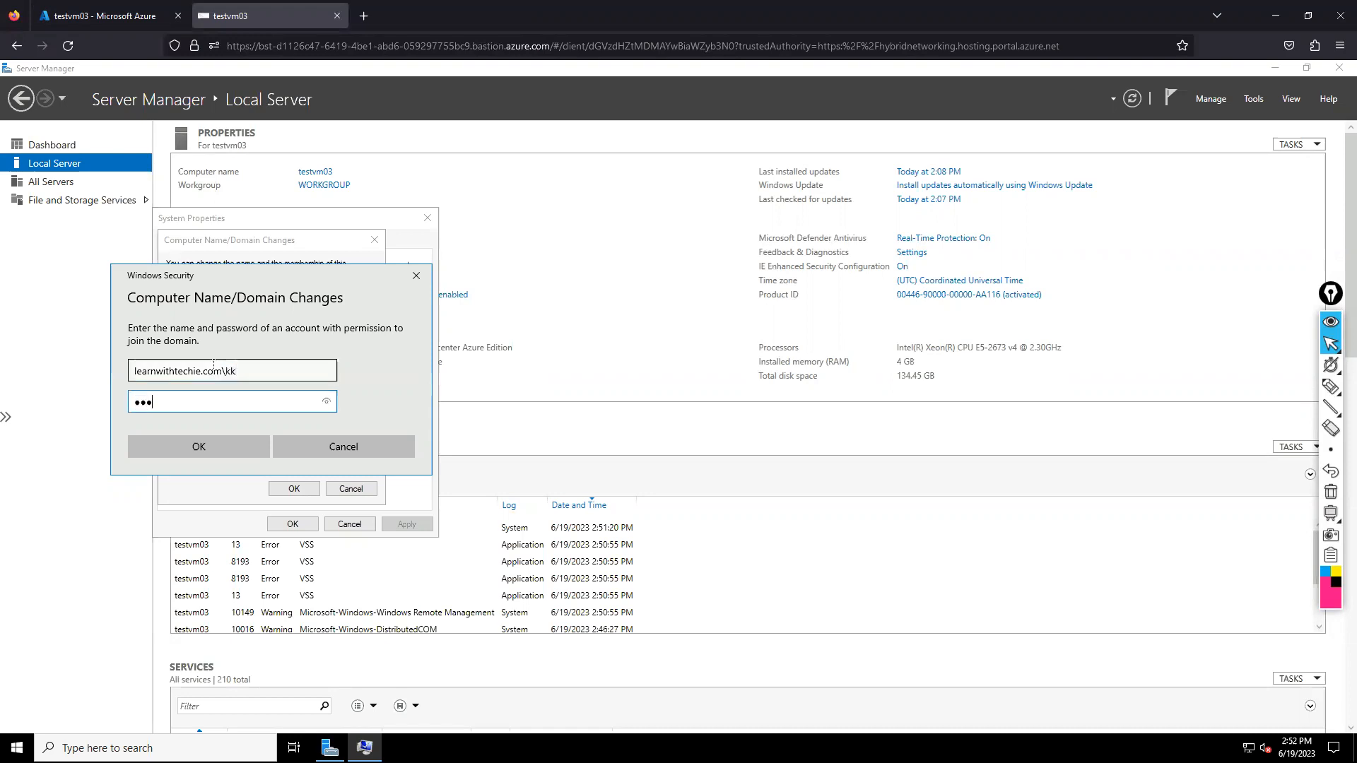
text(••••••)
key(Return)
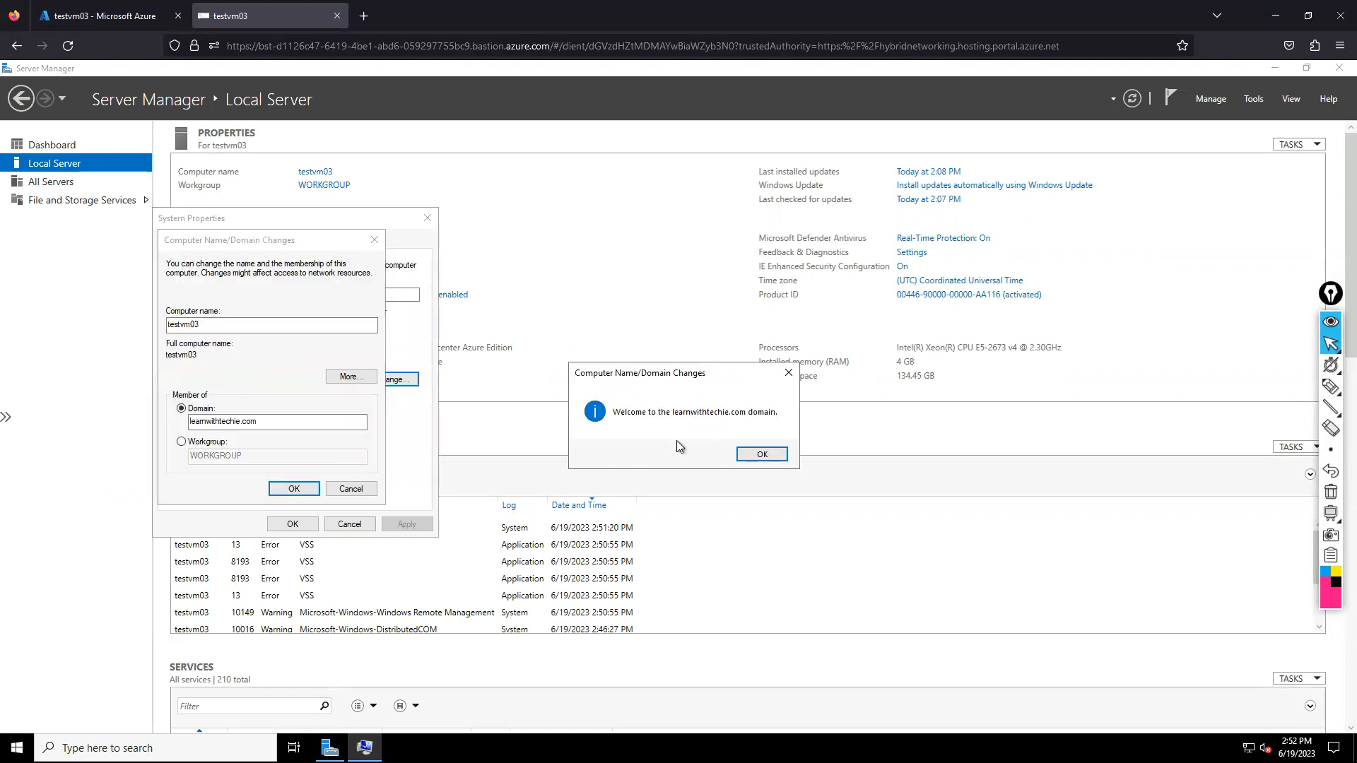
click(758, 452)
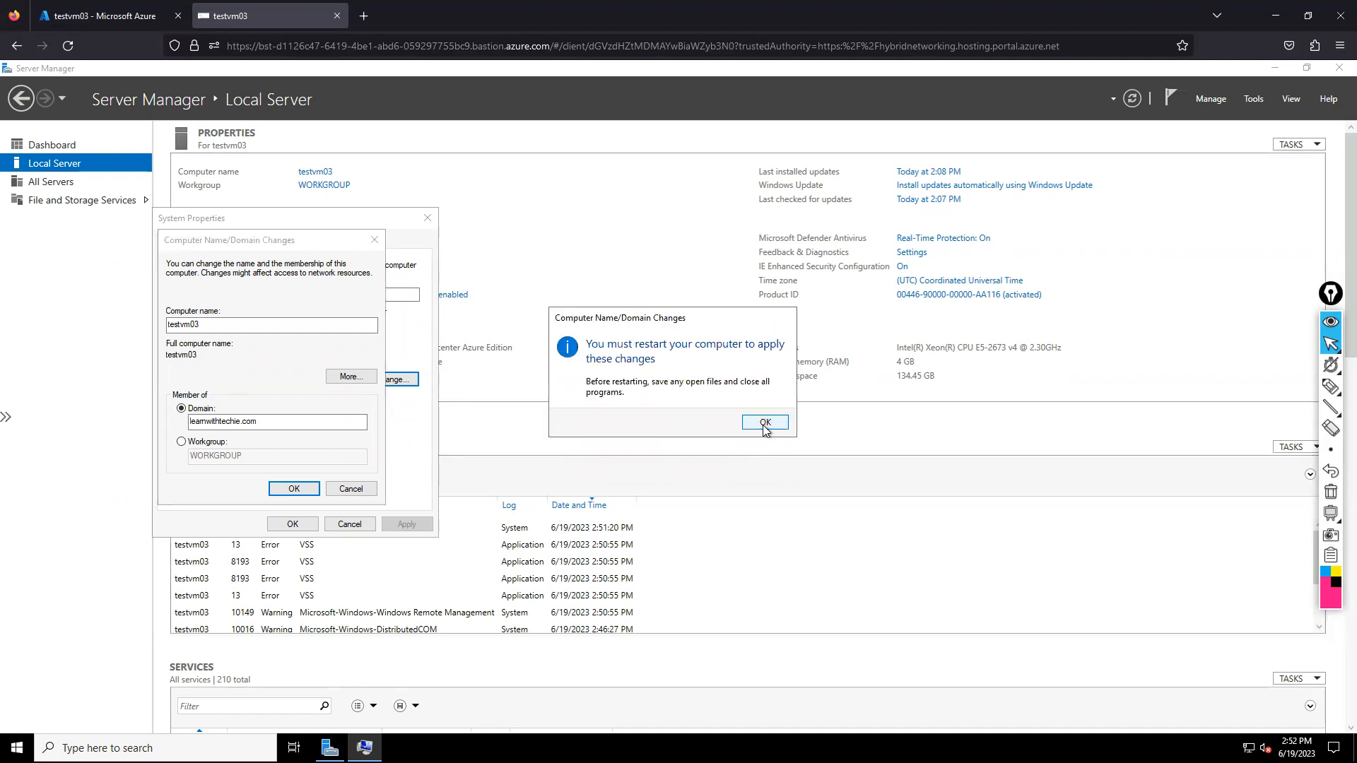
Close the system properties, restart testvm03 immediately to apply the domain change, and close its Bastion session tab
click(763, 427)
click(304, 523)
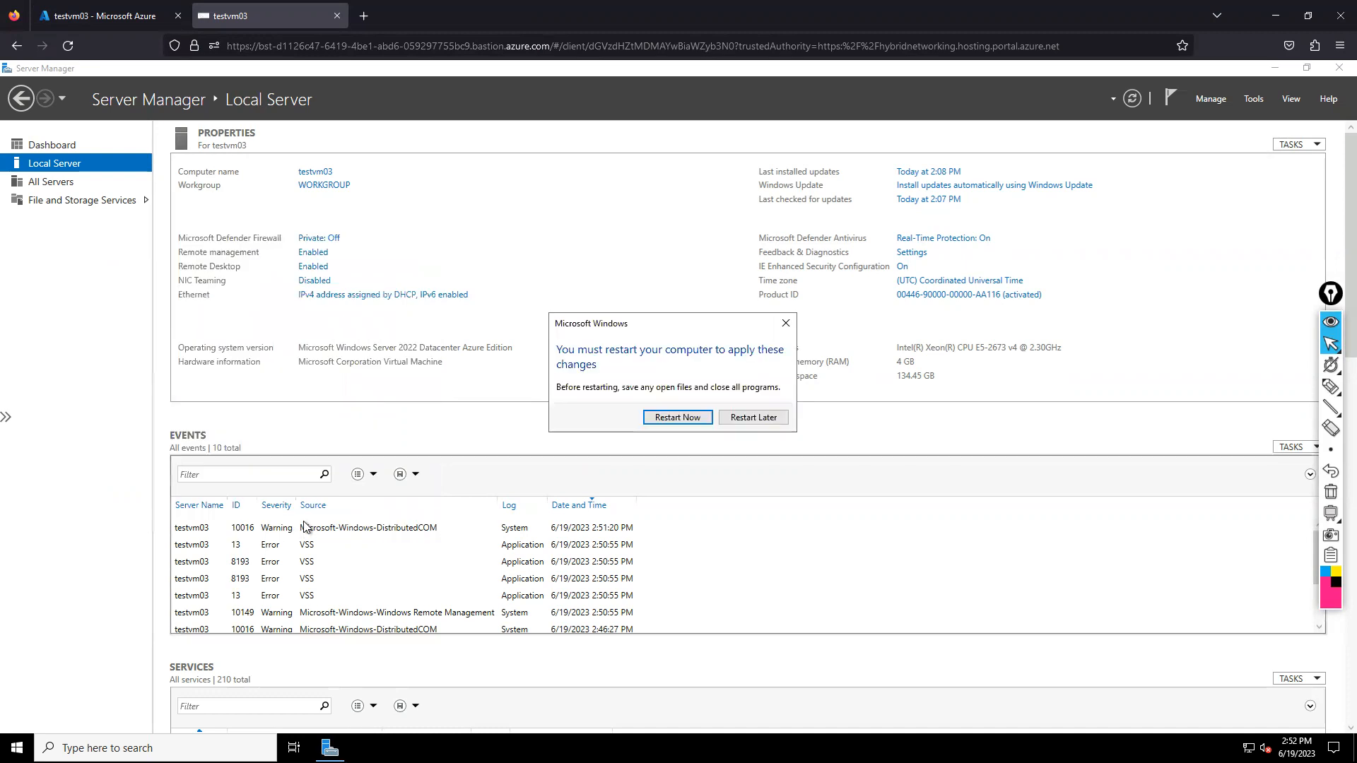
click(683, 418)
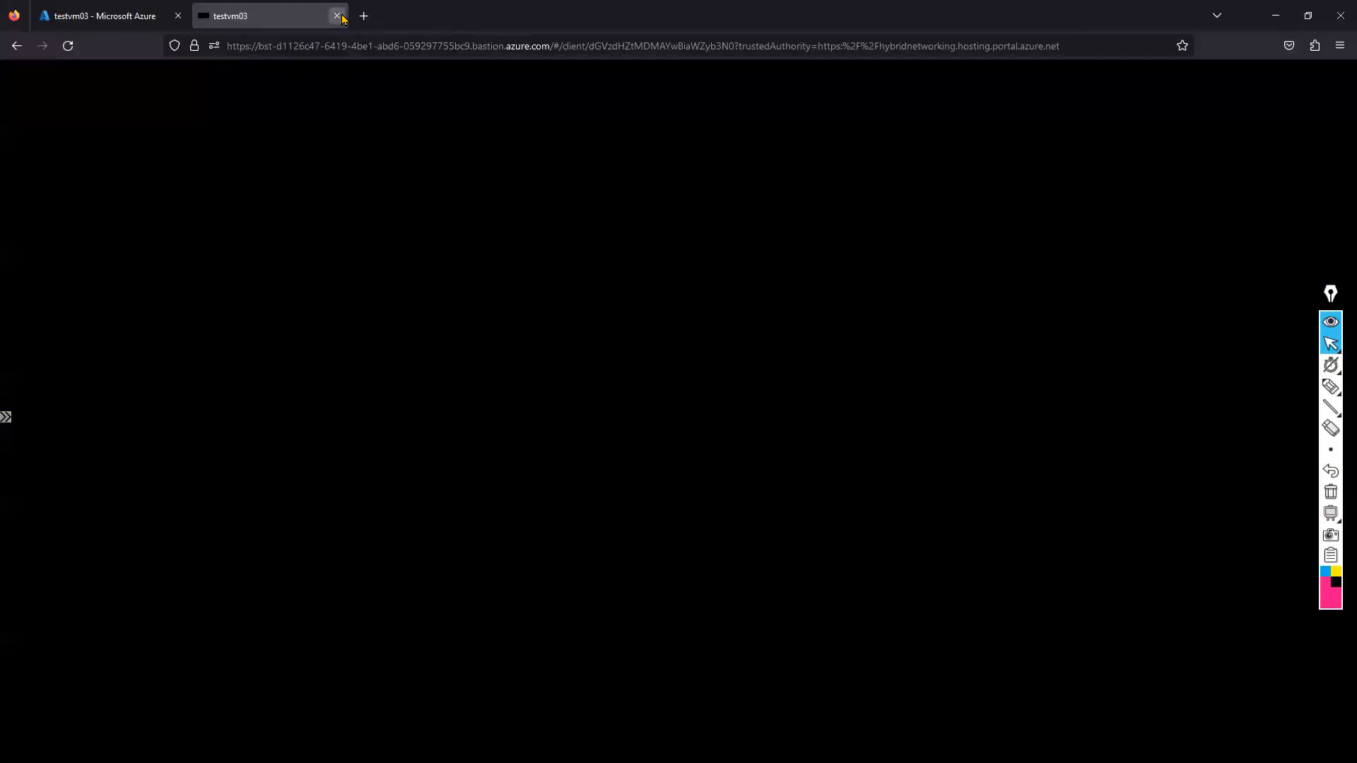
click(337, 16)
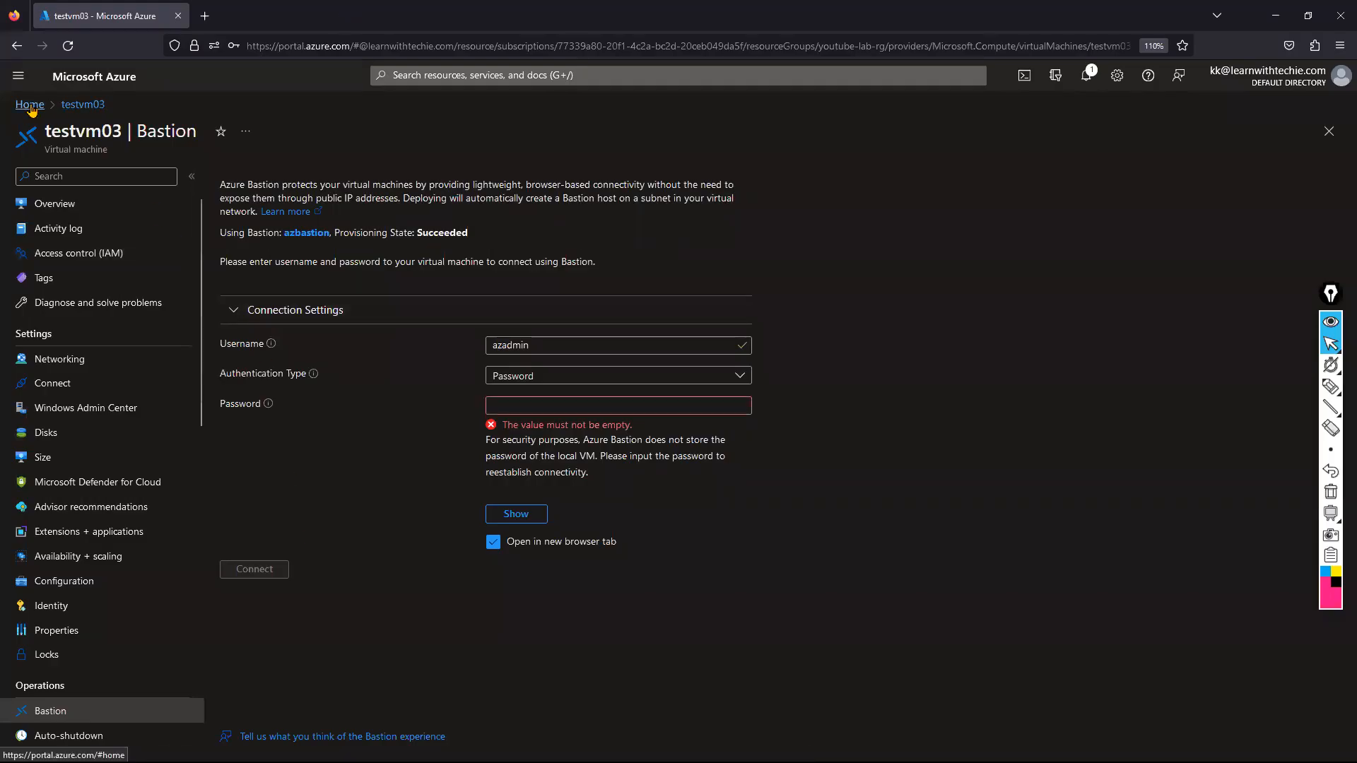
Open testvm02 from the portal's list of virtual machines, check its networking page and return to its overview
click(30, 105)
click(370, 176)
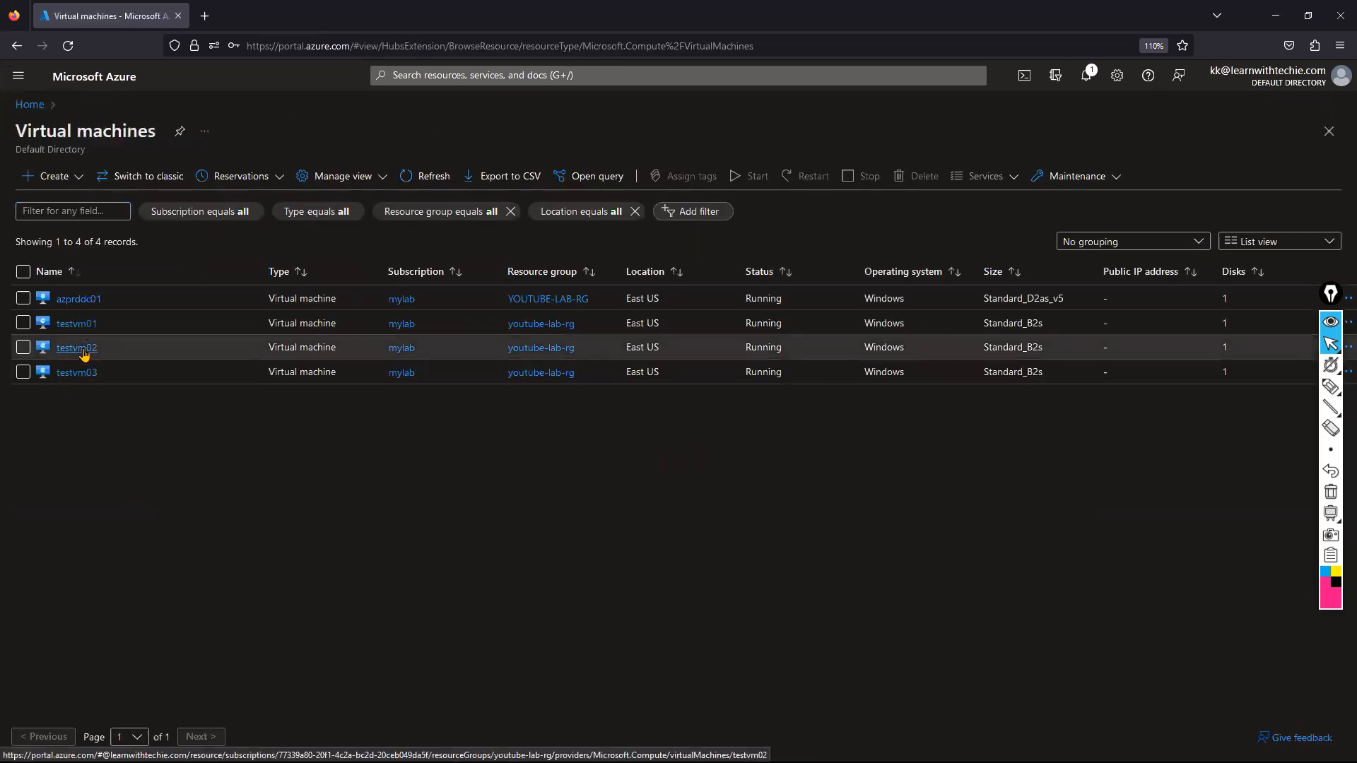
click(76, 348)
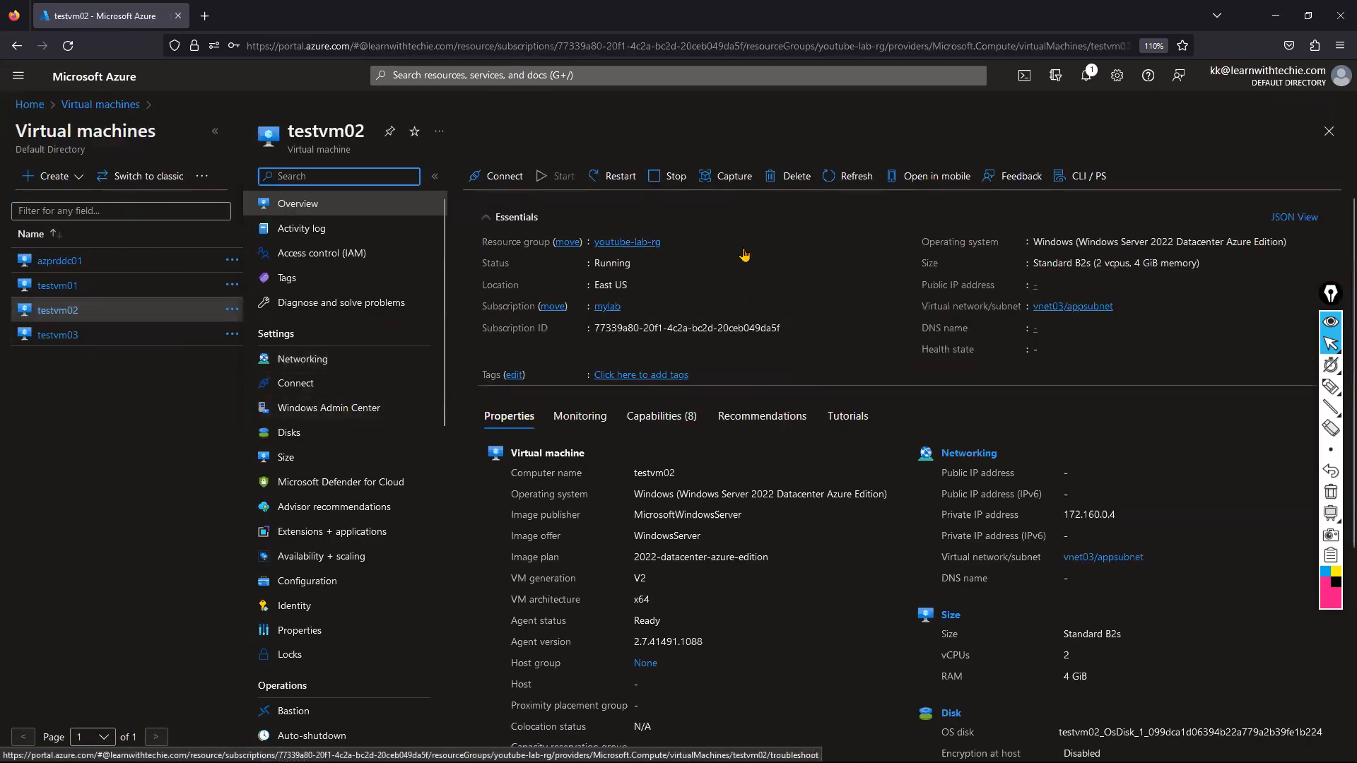
click(214, 131)
click(89, 362)
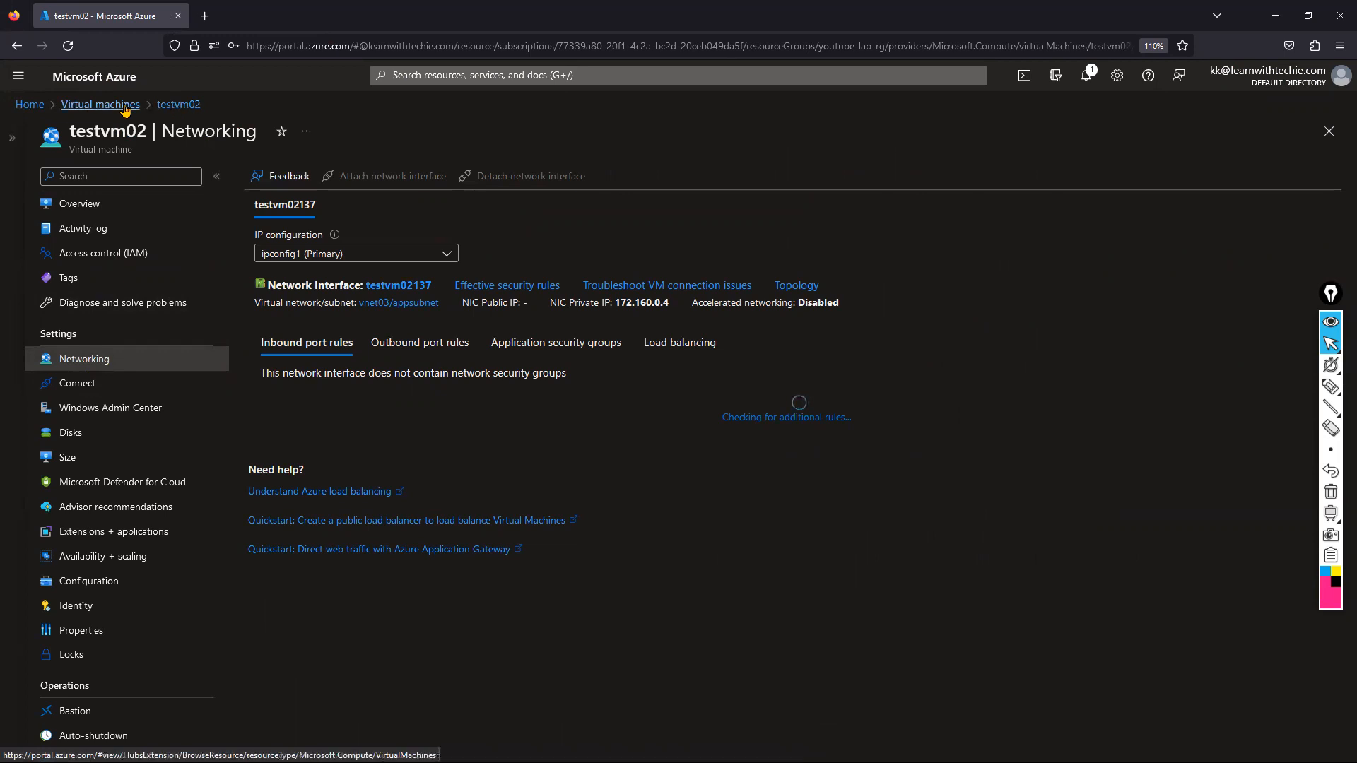
click(106, 206)
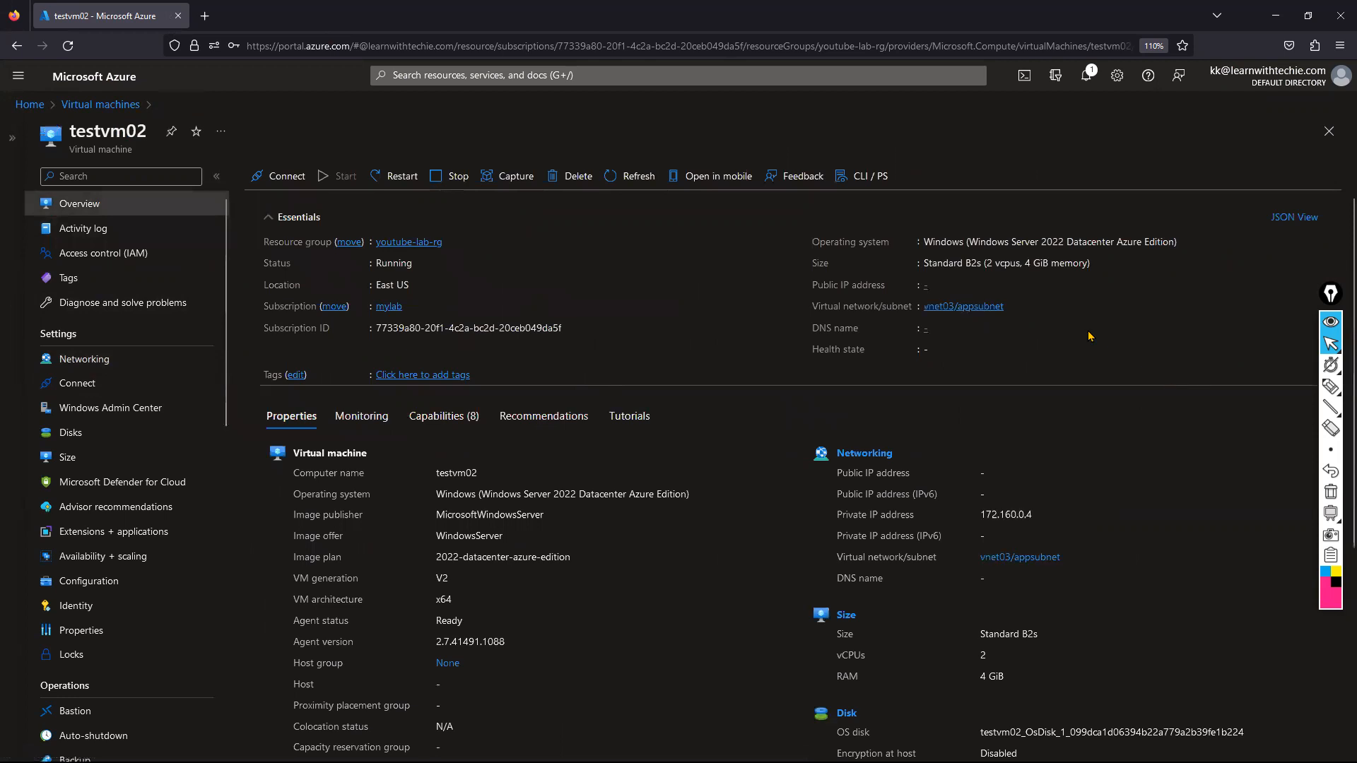
Set custom DNS servers 10.0.0.4 and 8.8.8.8 on testvm02's virtual network vnet03 and save the settings
click(951, 309)
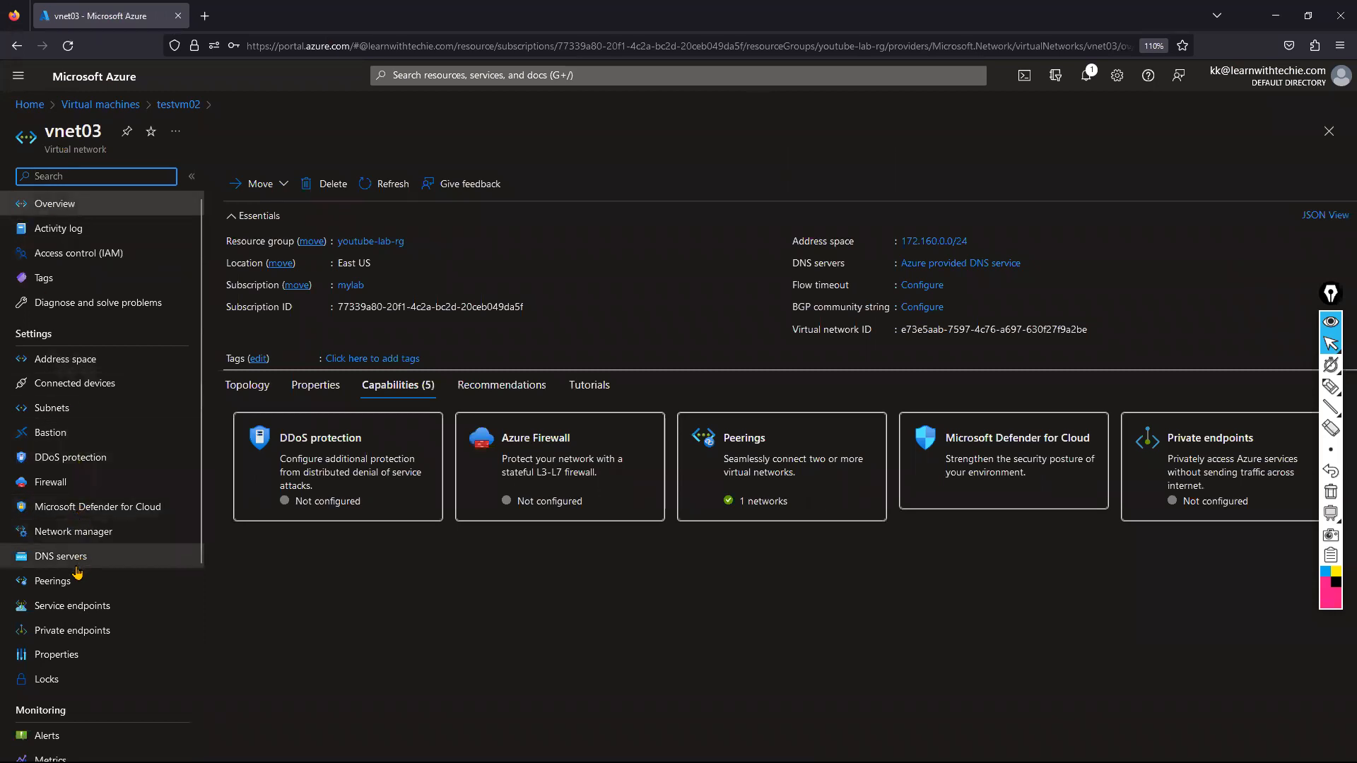
double_click(21, 335)
click(71, 557)
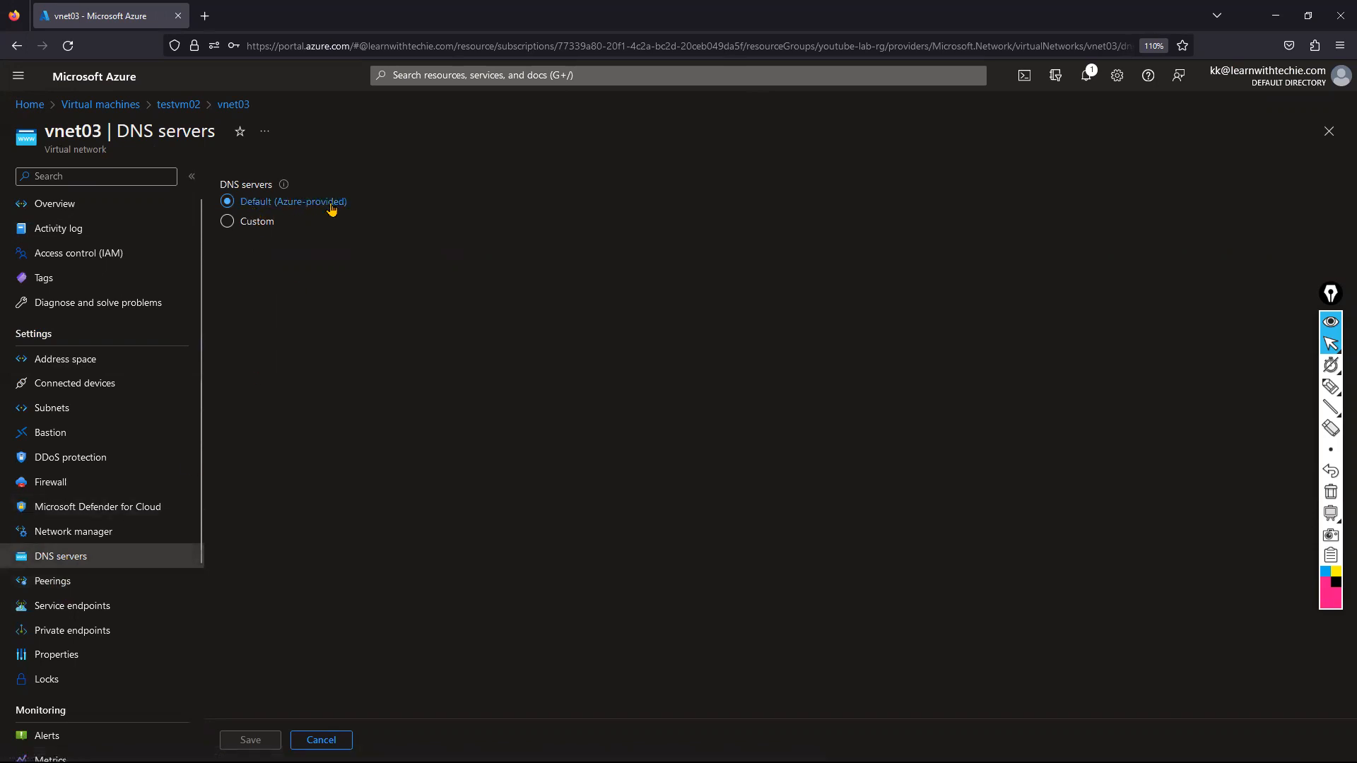
click(227, 221)
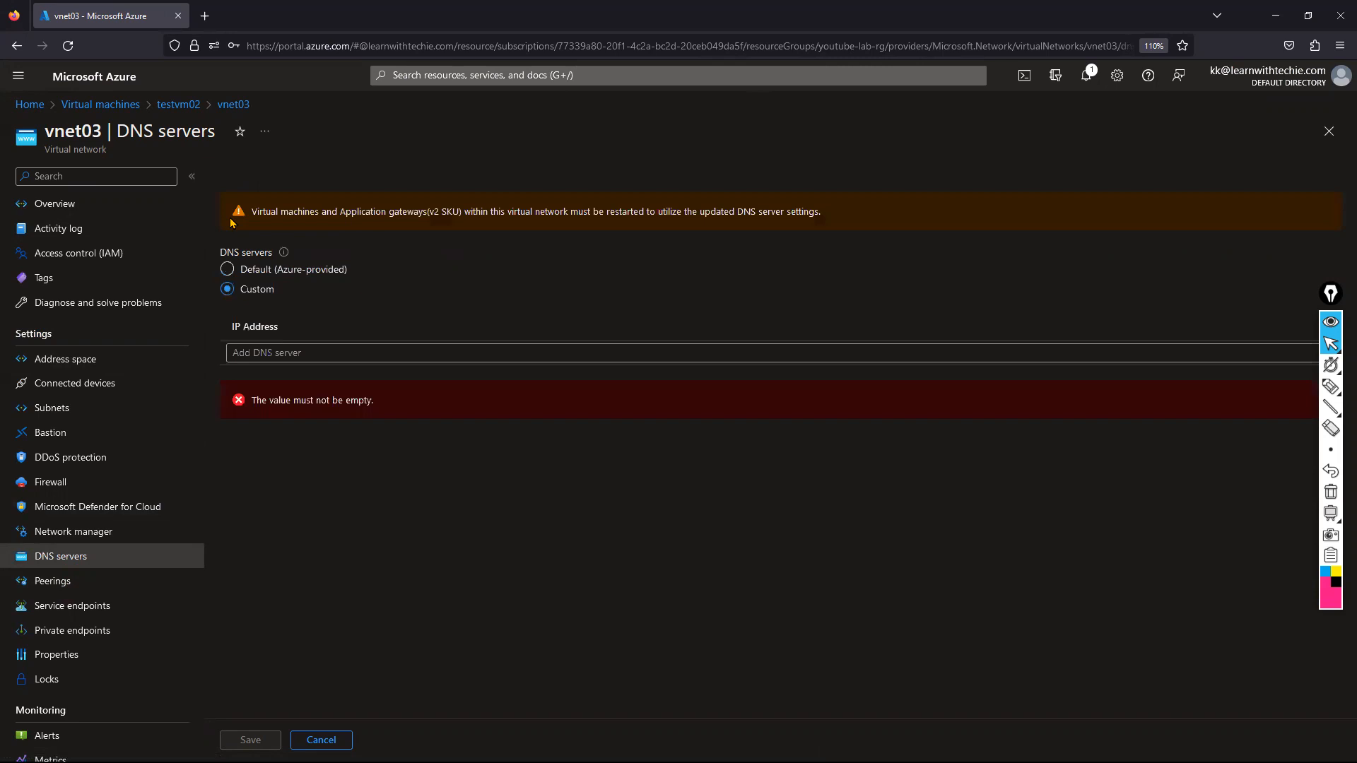
click(268, 352)
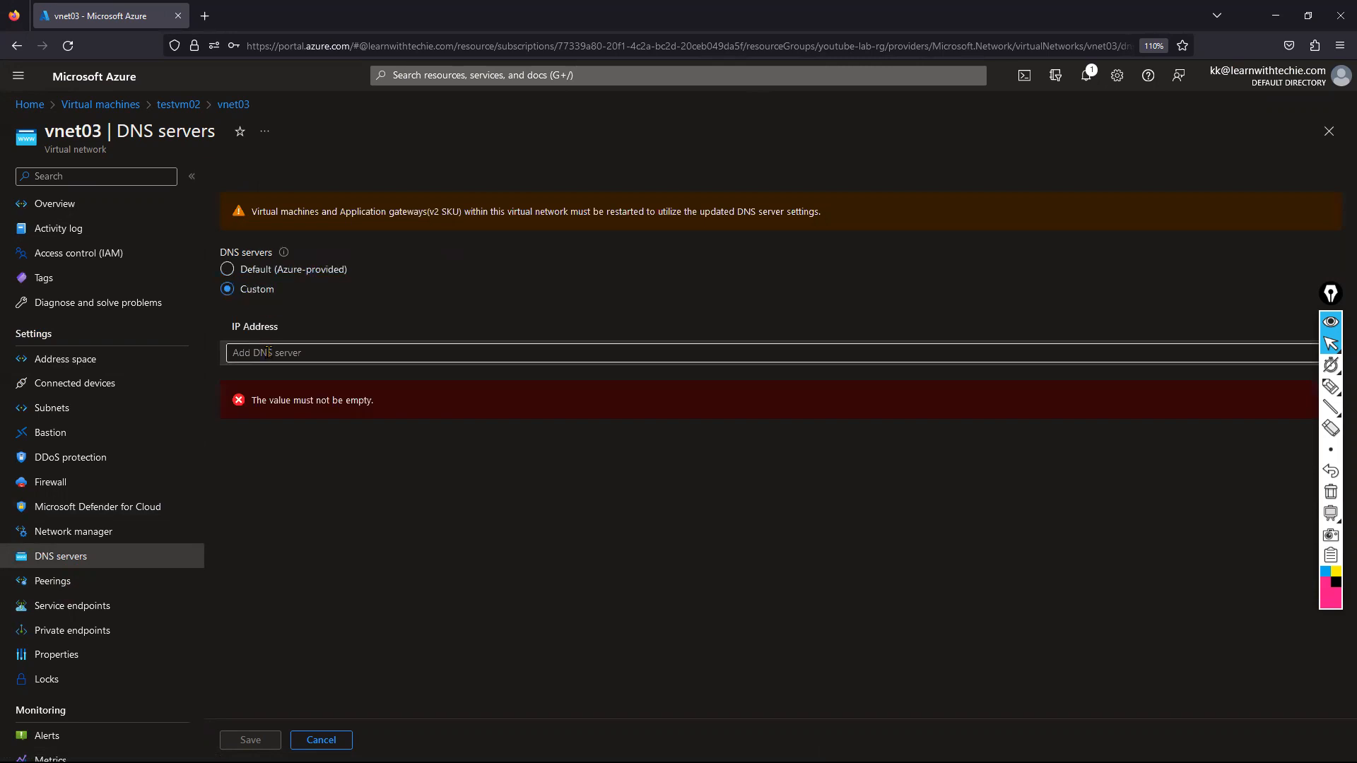
text(10.)
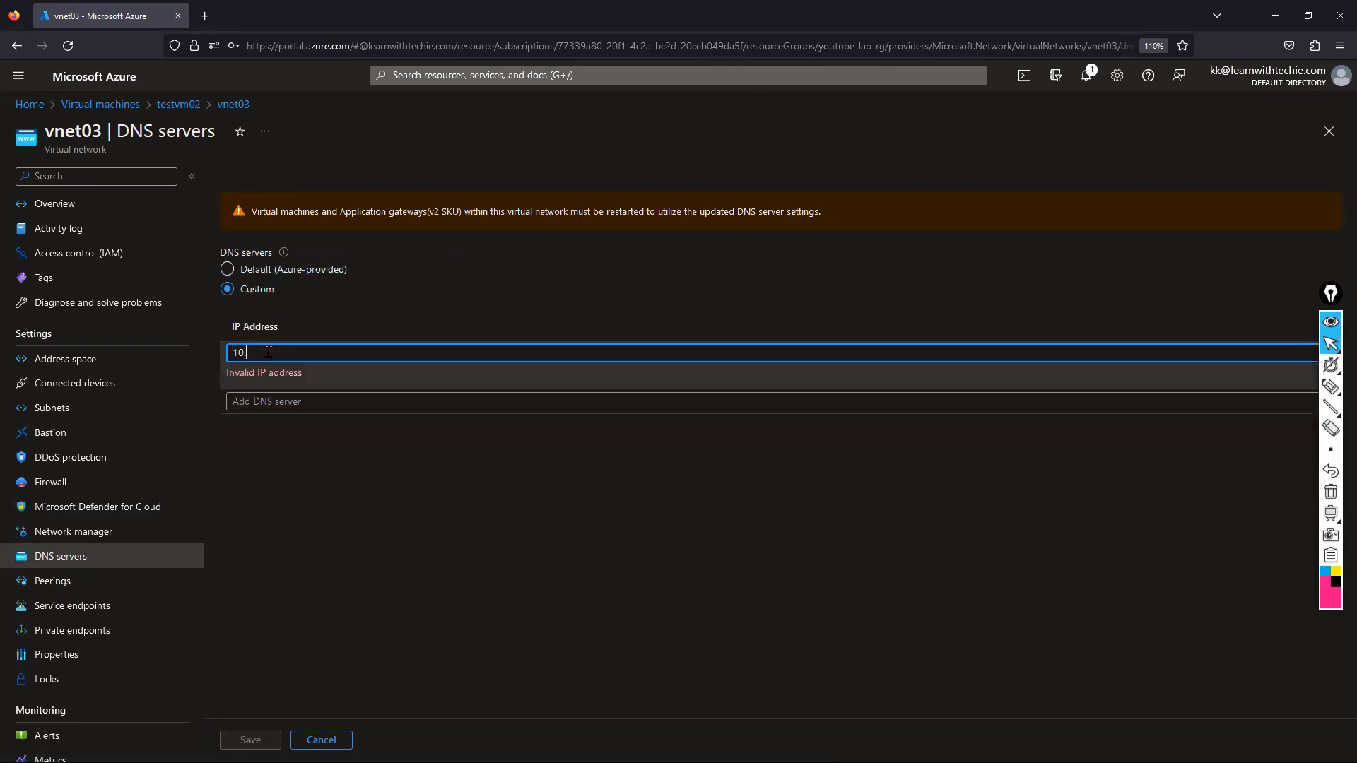
text(0.0.4)
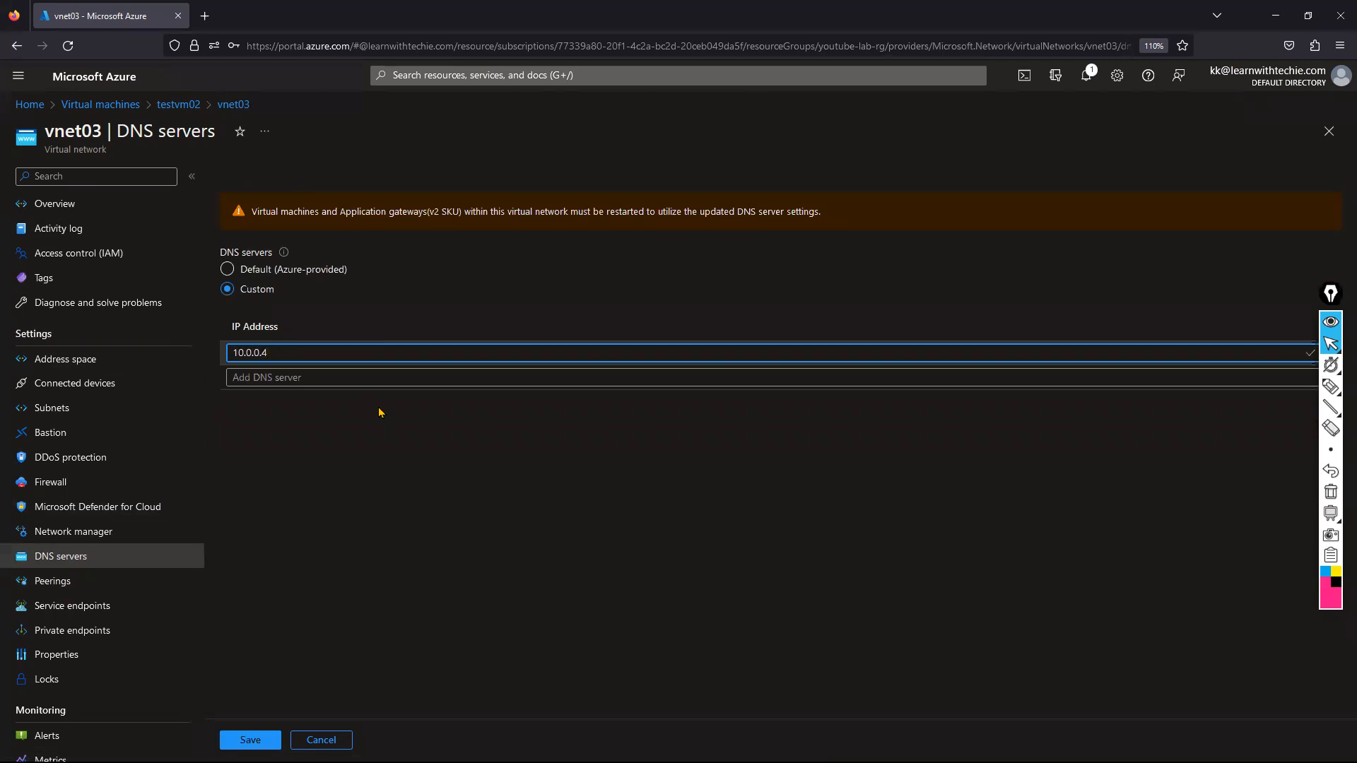
click(296, 378)
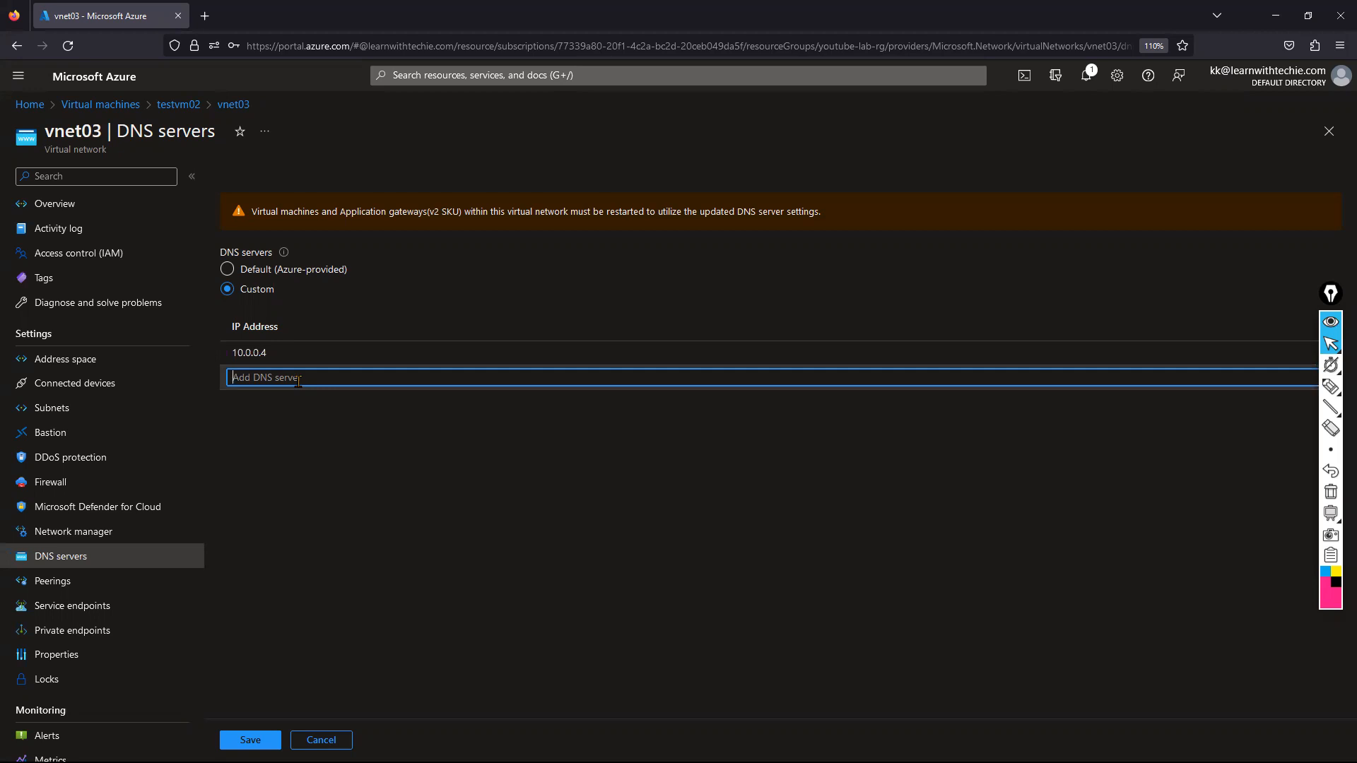
text(8.8.)
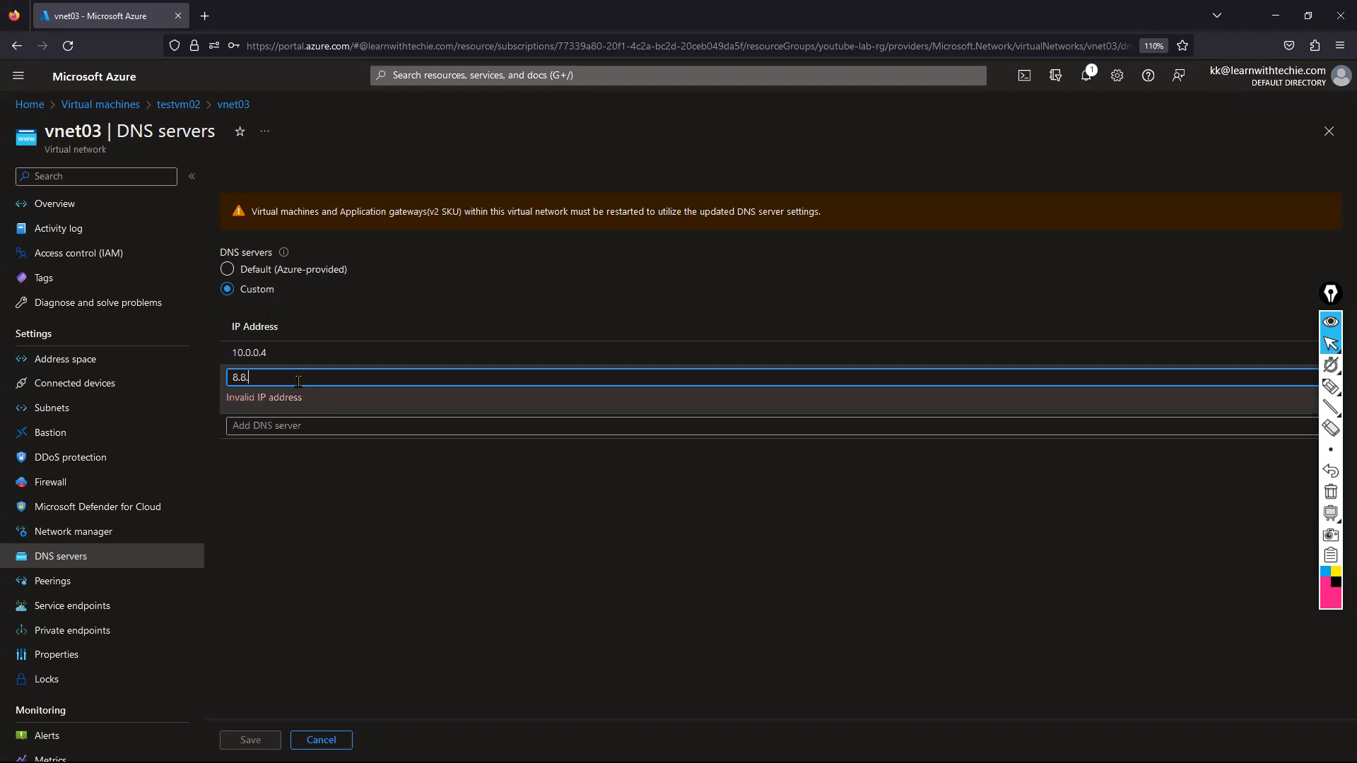
text(8.8)
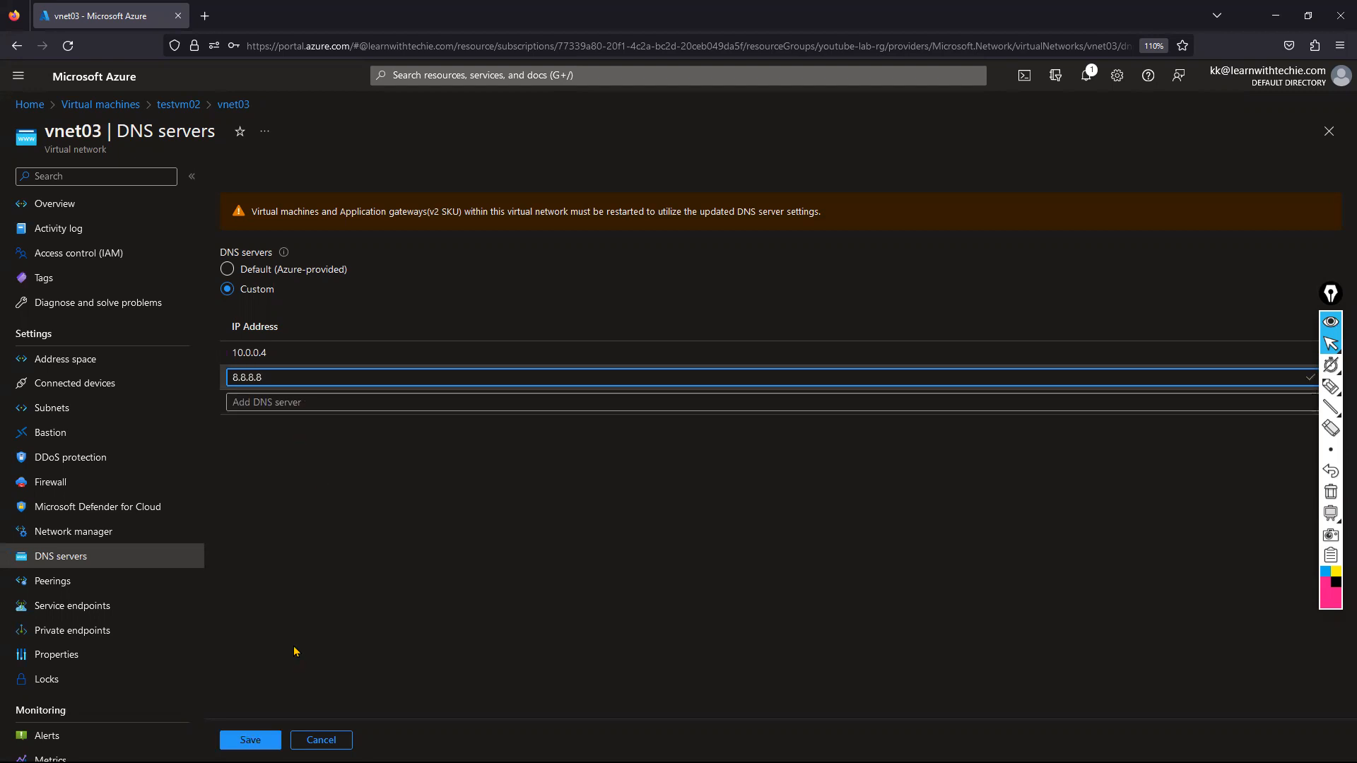
click(269, 735)
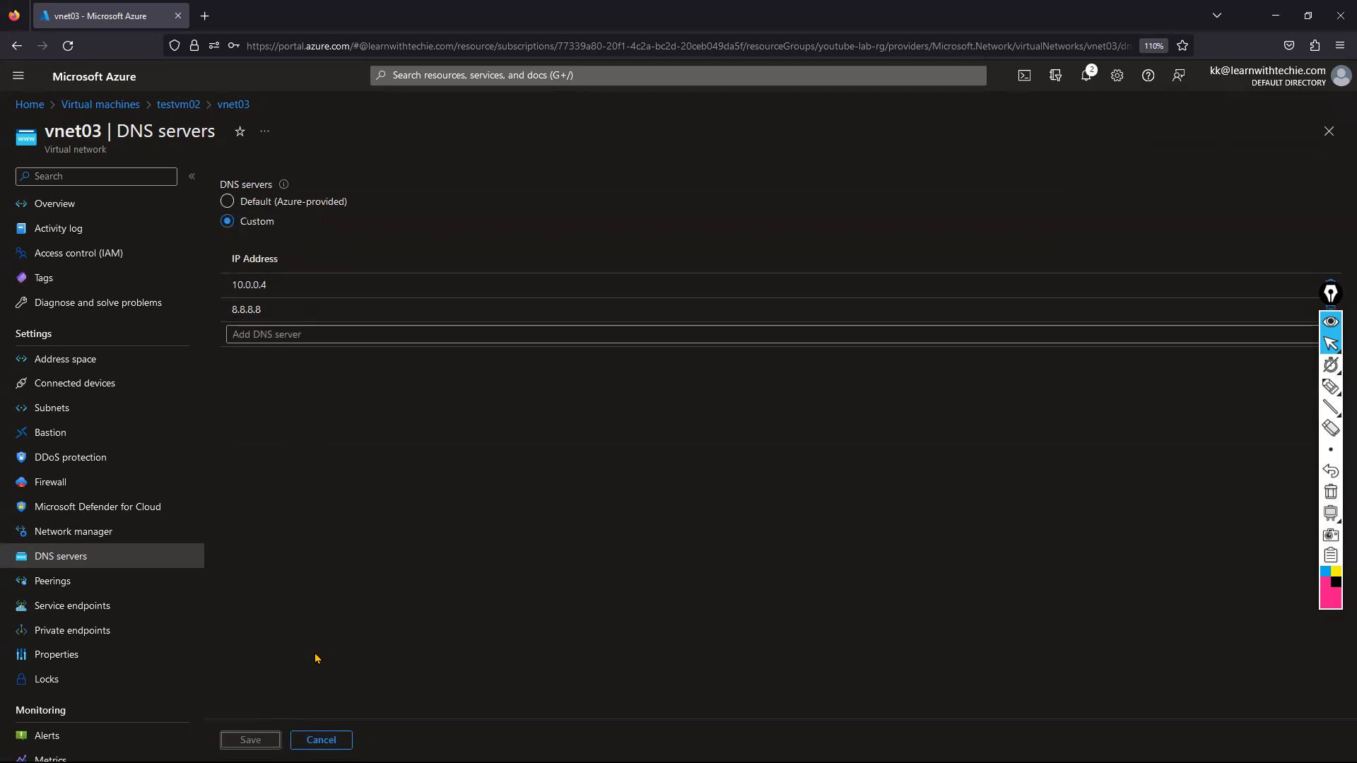
Return through the vnet03 overview to testvm02 and restart that virtual machine
click(270, 286)
click(44, 206)
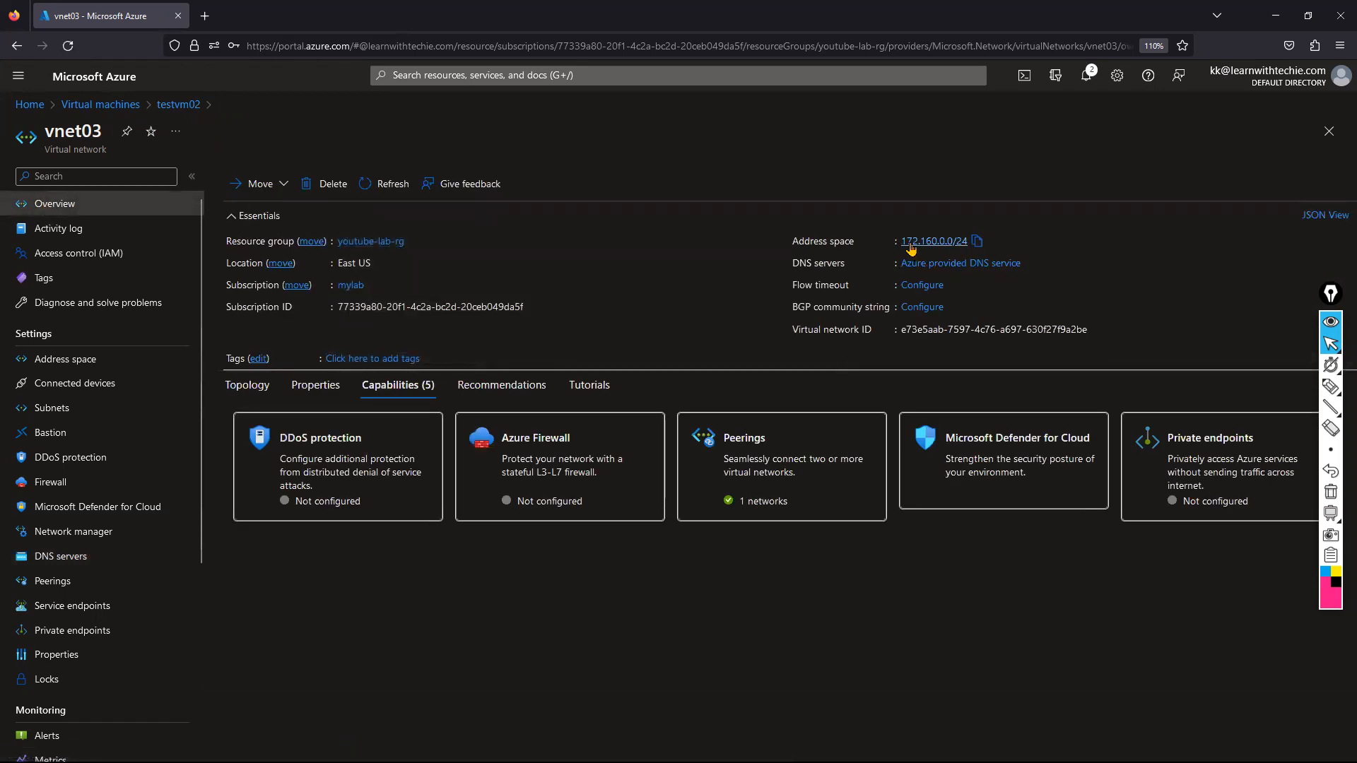
click(161, 106)
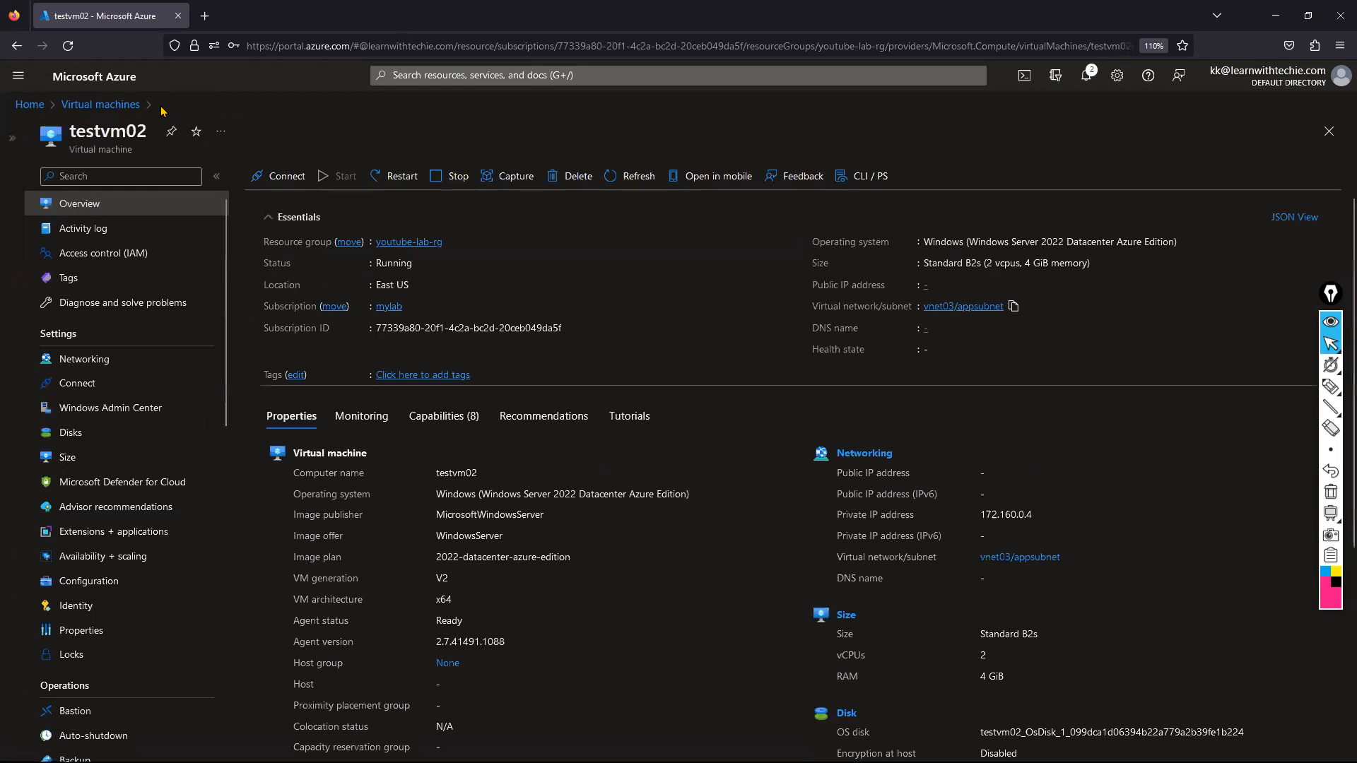
click(401, 181)
click(291, 259)
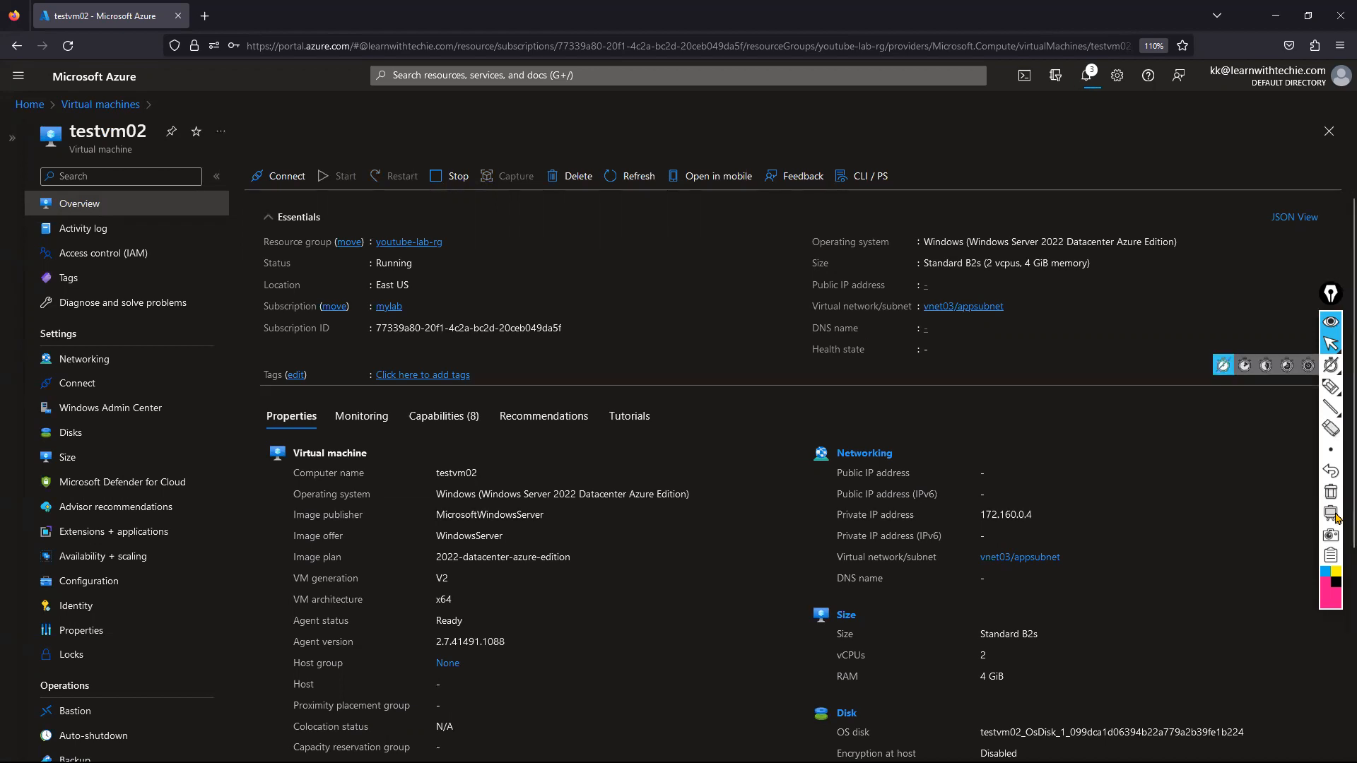
On a blank whiteboard, draw with the pen a tall HUB box, an Identity box to its upper right and two empty boxes farther right
click(1332, 389)
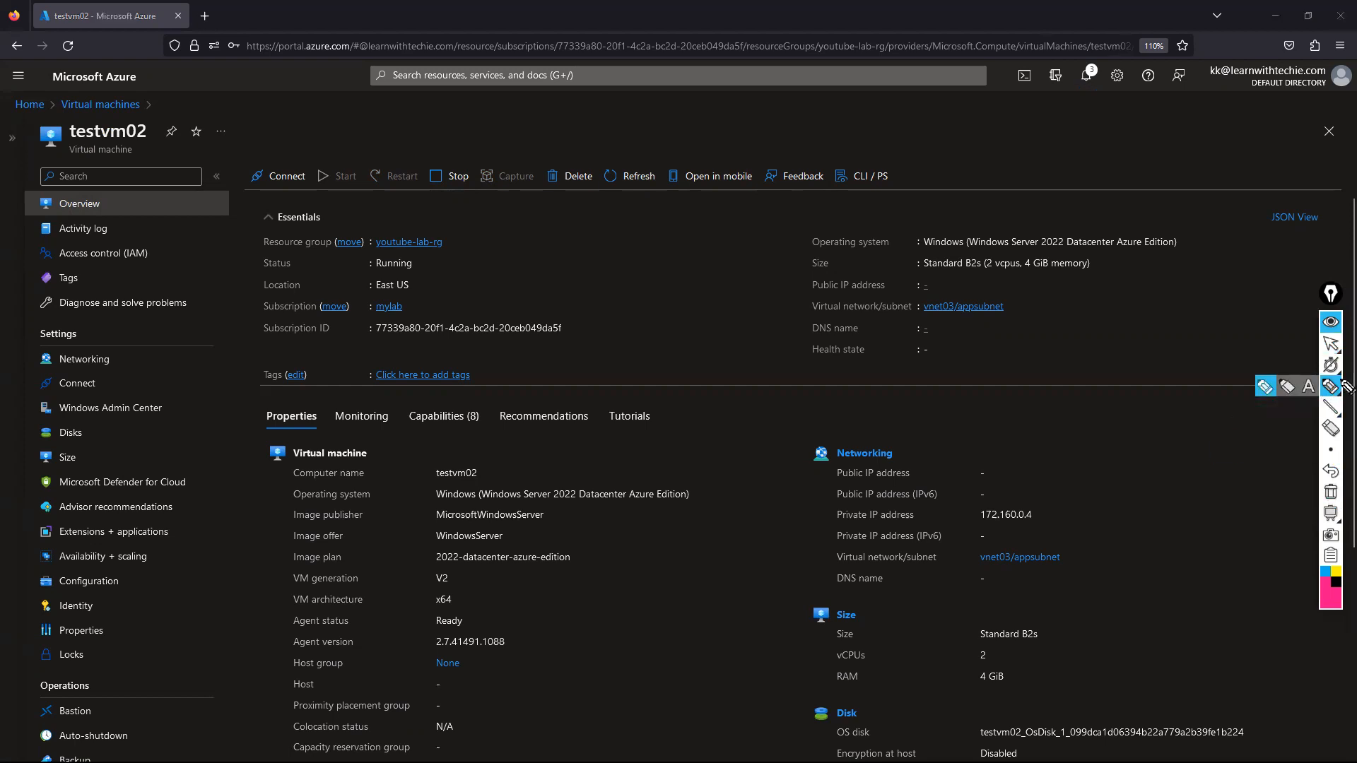
click(1333, 521)
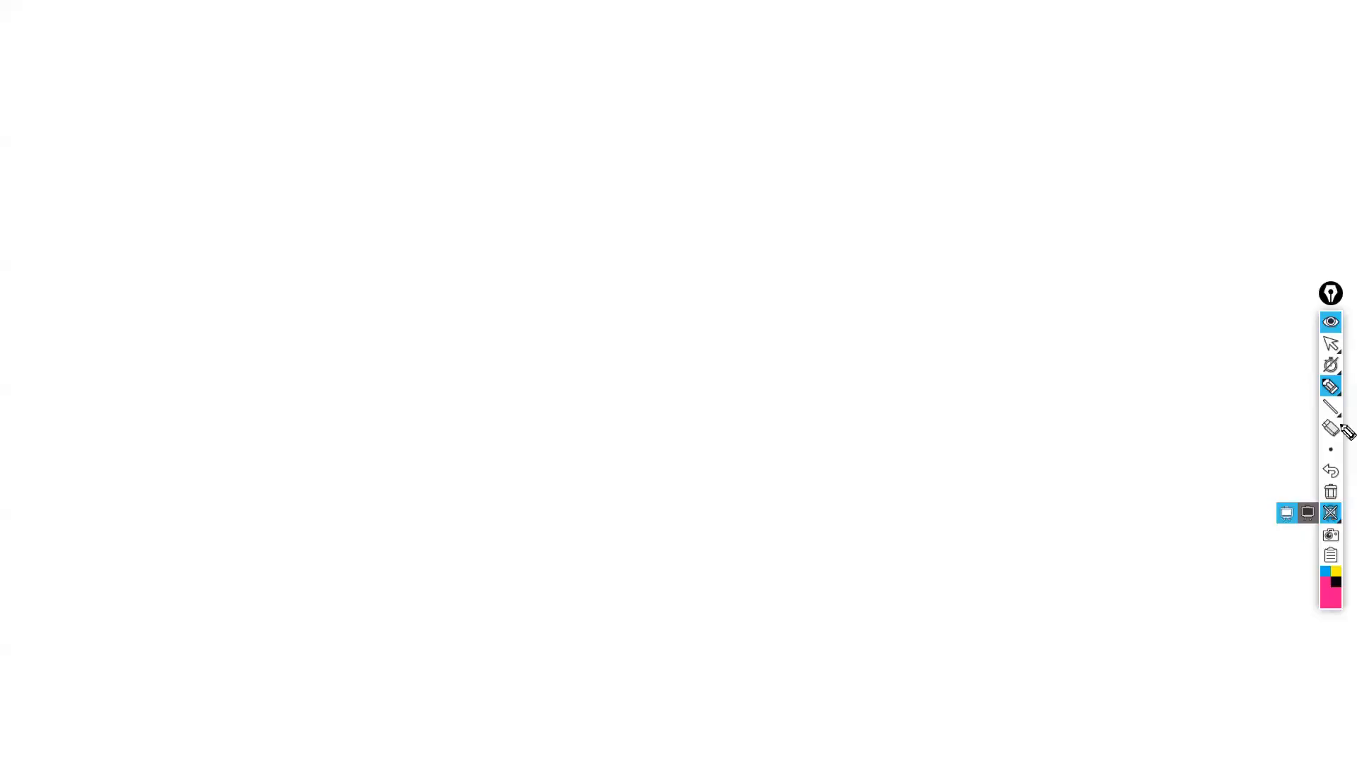
drag(296, 187, 294, 256)
mouse_move(295, 455)
mouse_down()
mouse_move(537, 544)
mouse_move(544, 162)
mouse_move(322, 170)
mouse_move(293, 215)
mouse_up()
mouse_move(610, 27)
mouse_down()
mouse_move(620, 166)
mouse_move(893, 63)
mouse_move(718, 17)
mouse_move(608, 40)
mouse_move(688, 65)
mouse_up()
drag(694, 49, 662, 45)
mouse_move(672, 73)
mouse_down()
mouse_move(785, 40)
mouse_move(833, 64)
mouse_up()
mouse_move(832, 12)
mouse_down()
mouse_move(845, 45)
mouse_move(872, 39)
mouse_move(853, 70)
mouse_up()
mouse_move(365, 209)
mouse_down()
mouse_move(387, 255)
mouse_move(454, 206)
mouse_move(478, 240)
mouse_up()
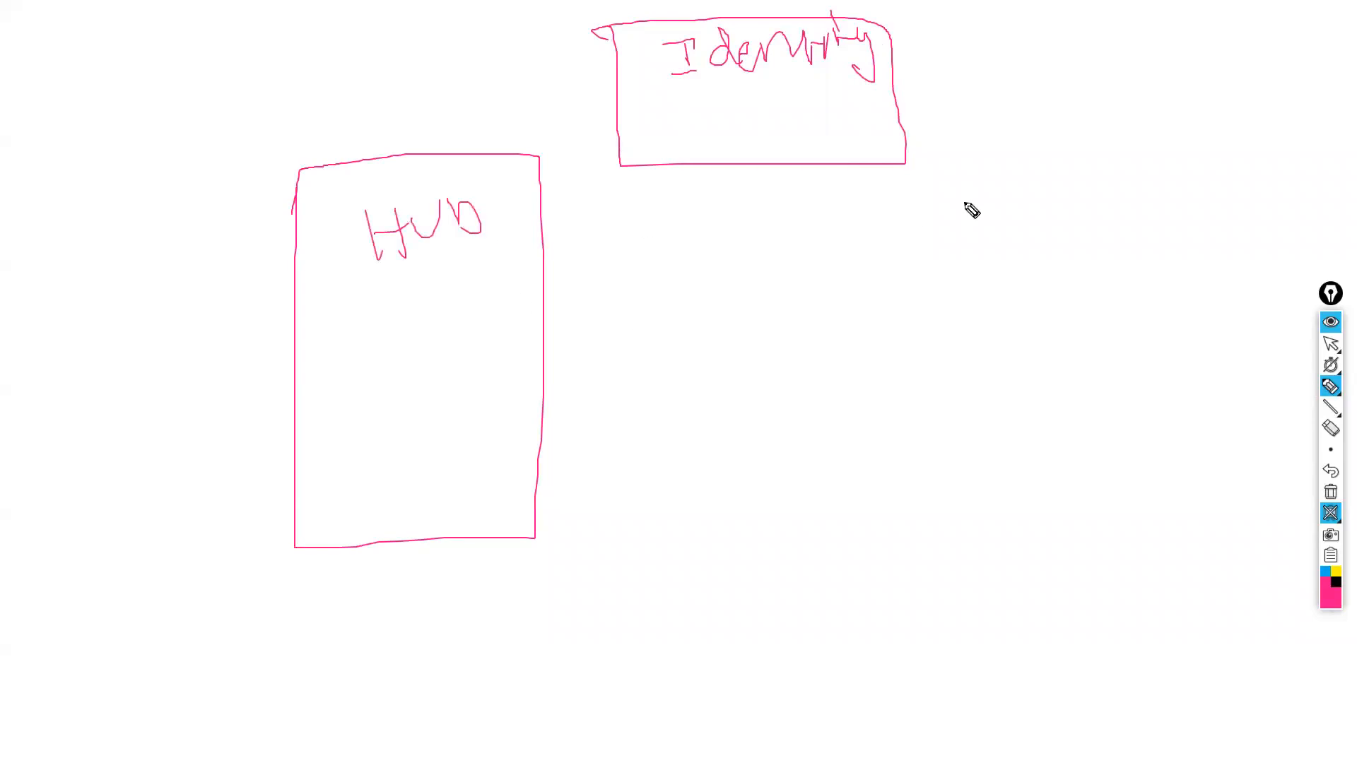
mouse_move(806, 256)
mouse_down()
mouse_move(820, 333)
mouse_move(1253, 194)
mouse_move(835, 223)
mouse_move(806, 240)
mouse_up()
mouse_move(839, 415)
mouse_down()
mouse_move(845, 537)
mouse_move(1312, 562)
mouse_move(1039, 391)
mouse_move(844, 417)
mouse_up()
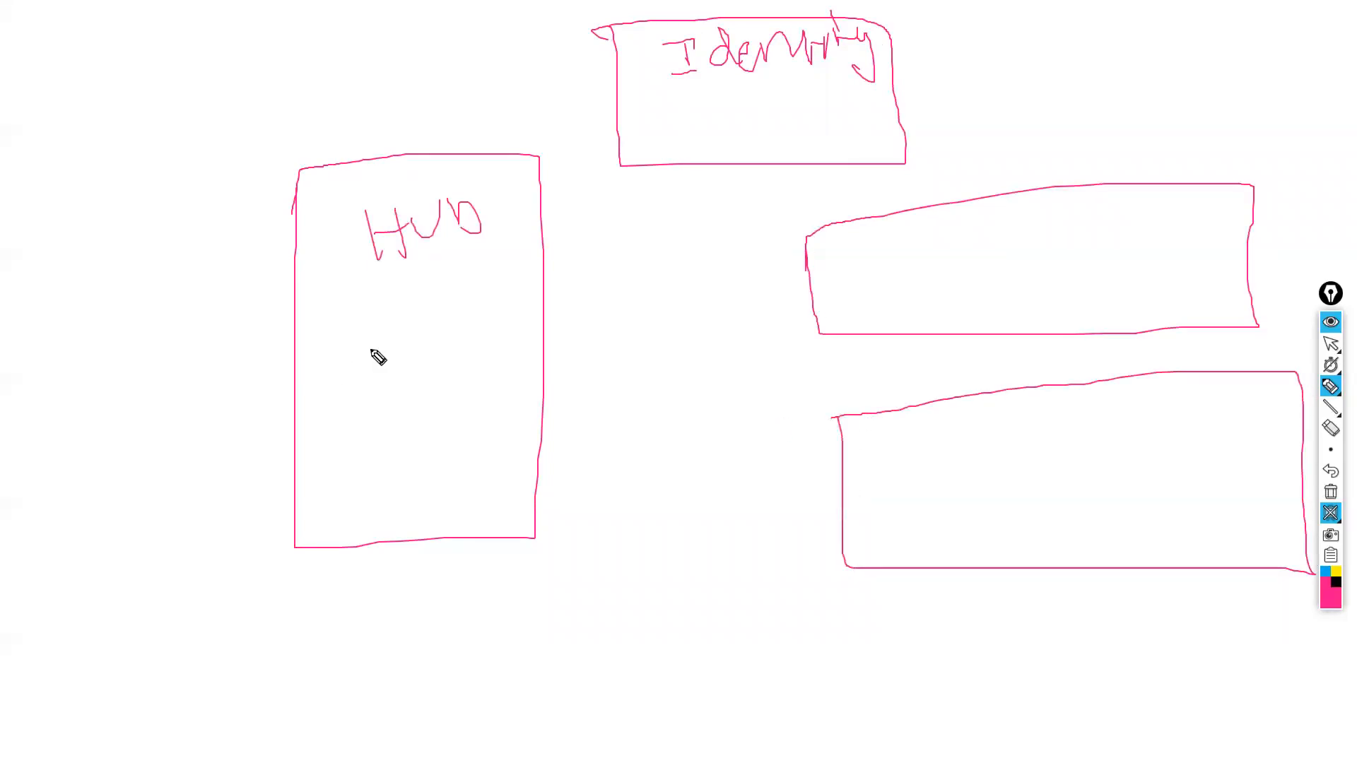
Add a circled X on the hub's left edge and a box labelled FW inside the hub
mouse_move(302, 313)
mouse_down()
mouse_move(327, 321)
mouse_move(263, 315)
mouse_move(339, 386)
mouse_up()
drag(331, 352, 297, 384)
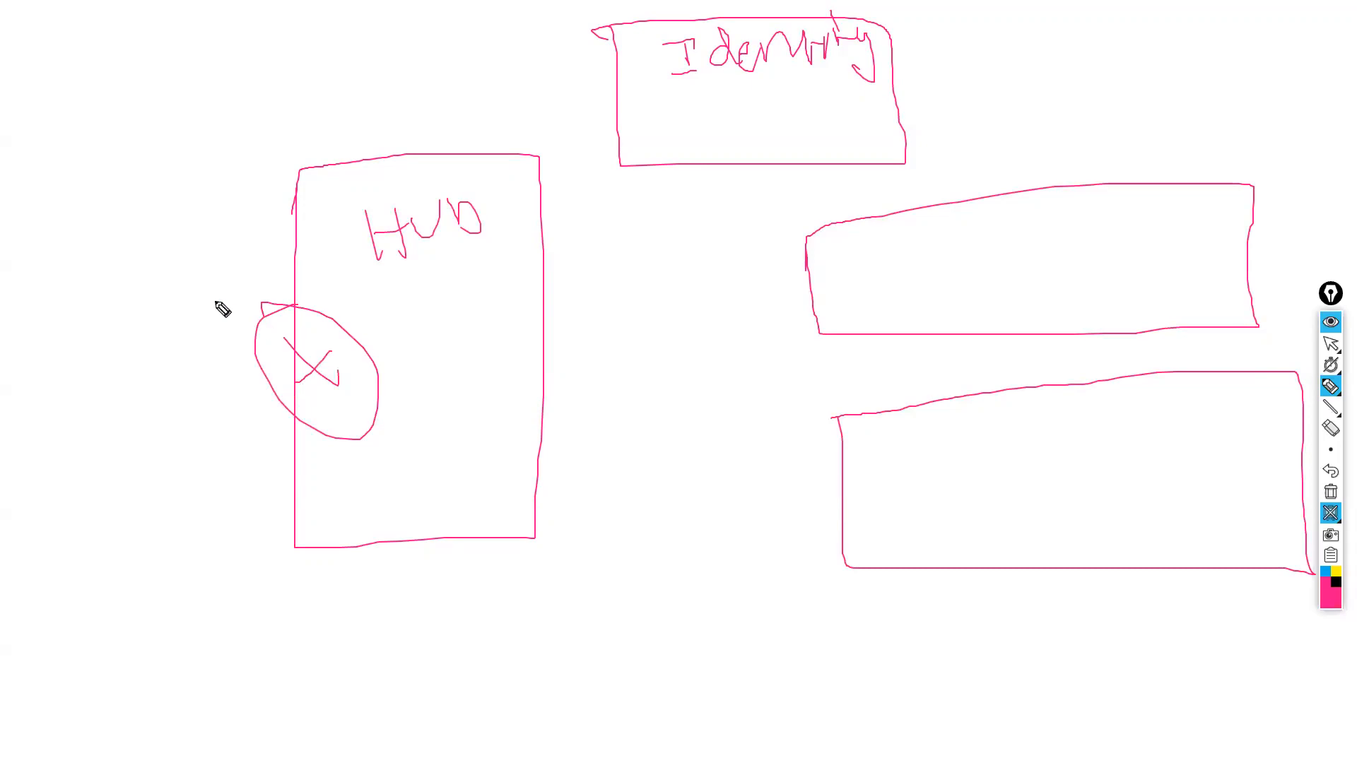
mouse_move(413, 294)
mouse_down()
mouse_move(430, 483)
mouse_move(522, 303)
mouse_move(398, 290)
mouse_move(468, 324)
mouse_up()
mouse_move(449, 330)
mouse_down()
mouse_move(456, 367)
mouse_move(506, 321)
mouse_up()
Connect the hub to the Identity box and both empty boxes with double-headed arrows
drag(541, 276, 821, 276)
drag(561, 255, 559, 281)
drag(803, 261, 783, 291)
mouse_move(542, 191)
mouse_down()
mouse_move(626, 132)
mouse_move(566, 197)
mouse_up()
mouse_move(532, 442)
mouse_down()
mouse_move(854, 503)
mouse_move(807, 518)
mouse_up()
drag(553, 431, 580, 470)
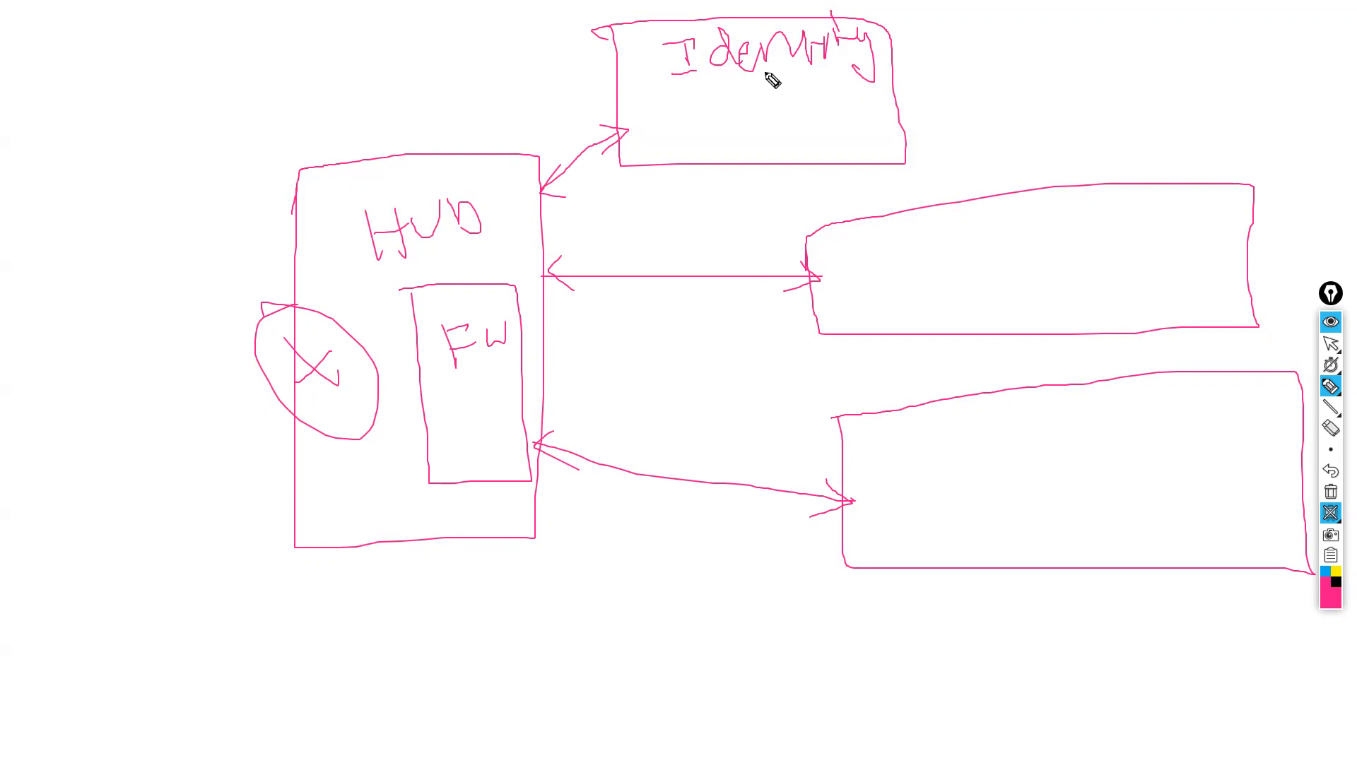
Draw two AD boxes addressed 10.0.0.4 and 0.5 inside Identity, and write both DNS addresses in the upper empty box, labelled vnet
mouse_move(714, 103)
mouse_down()
mouse_move(701, 146)
mouse_move(712, 96)
mouse_up()
mouse_move(709, 157)
mouse_down()
mouse_move(709, 175)
mouse_move(784, 149)
mouse_up()
mouse_move(796, 134)
mouse_down()
mouse_move(801, 167)
mouse_move(837, 210)
mouse_move(876, 212)
mouse_up()
drag(868, 199, 888, 188)
mouse_move(798, 303)
mouse_down()
mouse_move(803, 315)
mouse_move(848, 287)
mouse_move(880, 301)
mouse_up()
mouse_move(820, 337)
mouse_down()
mouse_move(858, 322)
mouse_move(885, 332)
mouse_up()
mouse_move(796, 103)
mouse_down()
mouse_move(847, 136)
mouse_move(785, 99)
mouse_up()
mouse_move(716, 133)
mouse_down()
mouse_move(772, 101)
mouse_move(824, 121)
mouse_move(862, 159)
mouse_move(869, 140)
mouse_up()
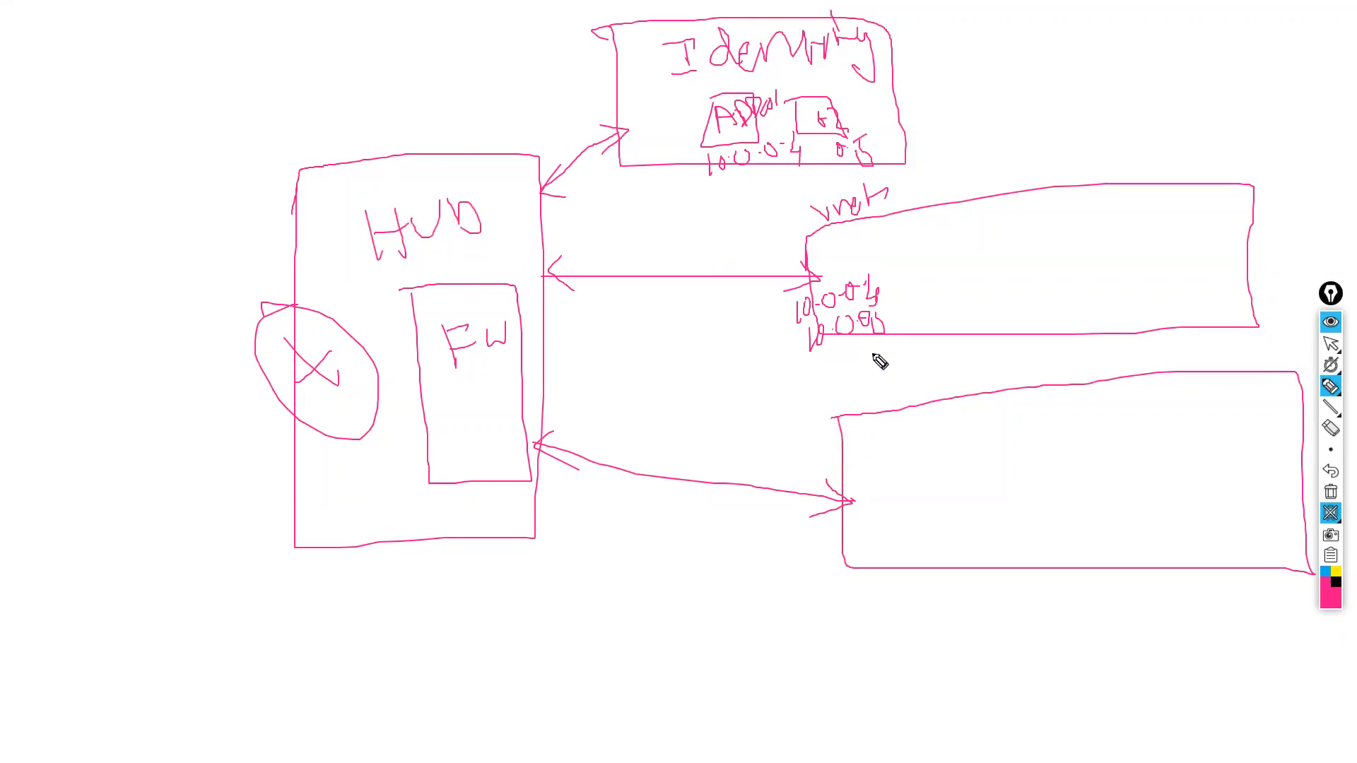
Draw a small box with a circled corner in each spoke, label the upper one UDR, and link both to the FW box
mouse_move(914, 237)
mouse_down()
mouse_move(914, 316)
mouse_move(973, 215)
mouse_move(916, 256)
mouse_move(895, 233)
mouse_move(941, 164)
mouse_move(948, 195)
mouse_move(979, 176)
mouse_up()
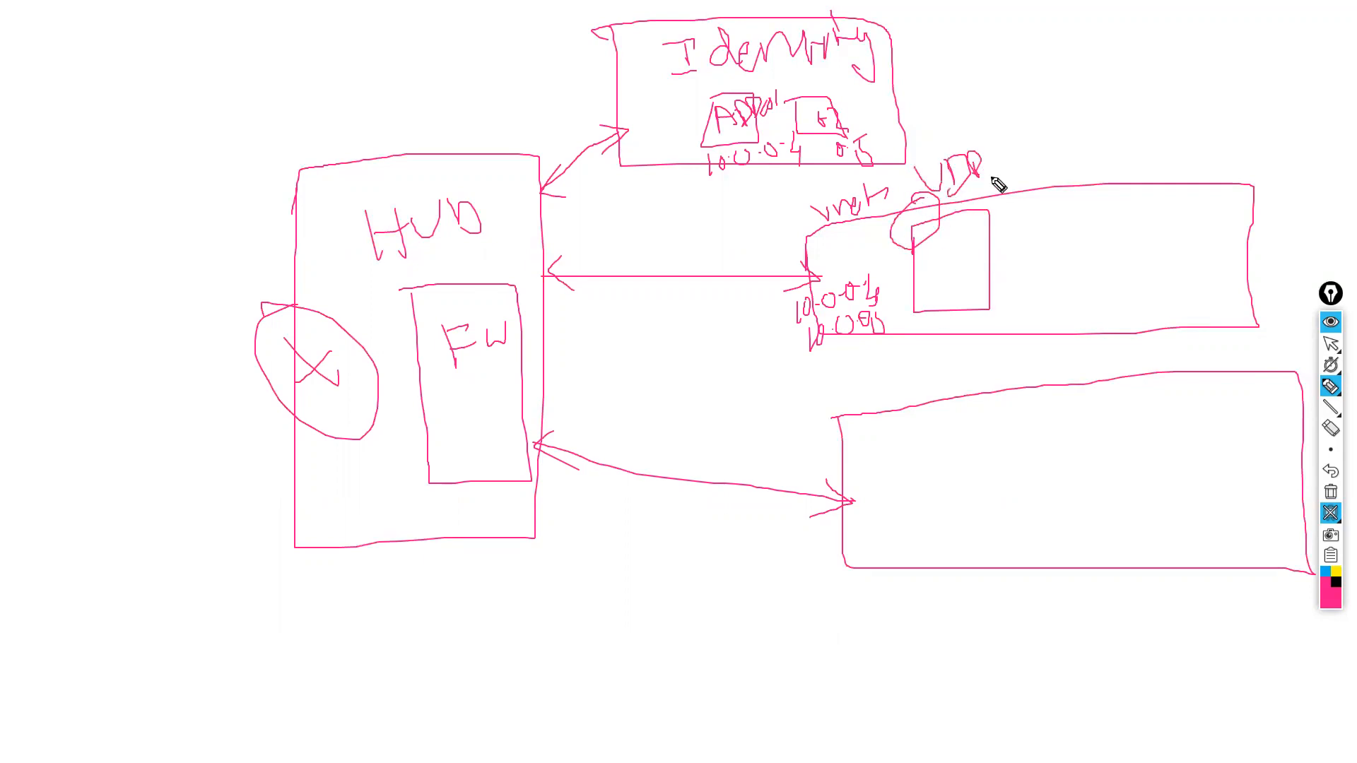
mouse_move(913, 215)
mouse_down()
mouse_move(848, 219)
mouse_move(485, 348)
mouse_up()
mouse_move(884, 473)
mouse_down()
mouse_move(885, 543)
mouse_move(884, 466)
mouse_move(501, 411)
mouse_move(479, 388)
mouse_up()
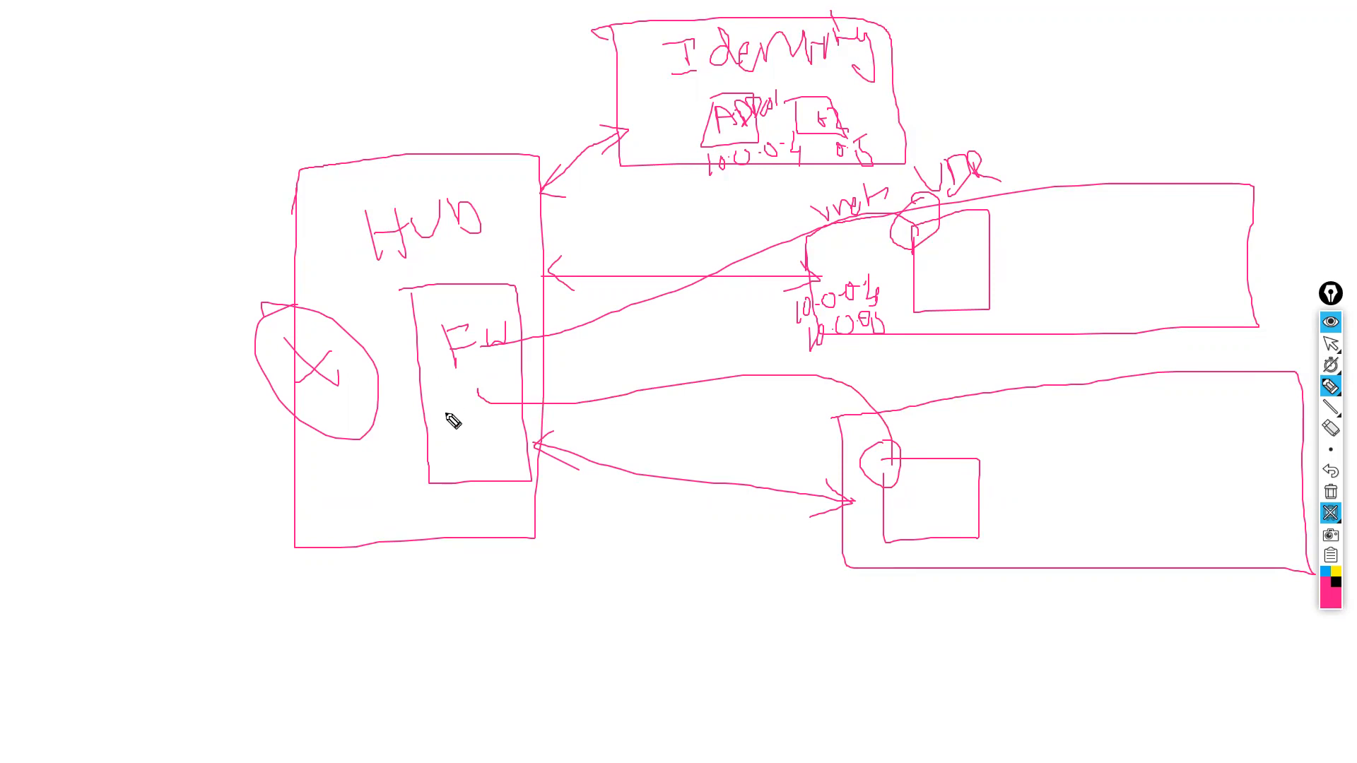
Write a circled DNS Azure label and a proxy label inside the FW box, and draw lines to it from both AD servers
mouse_move(447, 408)
mouse_down()
mouse_move(456, 425)
mouse_move(488, 397)
mouse_move(497, 420)
mouse_move(466, 443)
mouse_move(519, 434)
mouse_up()
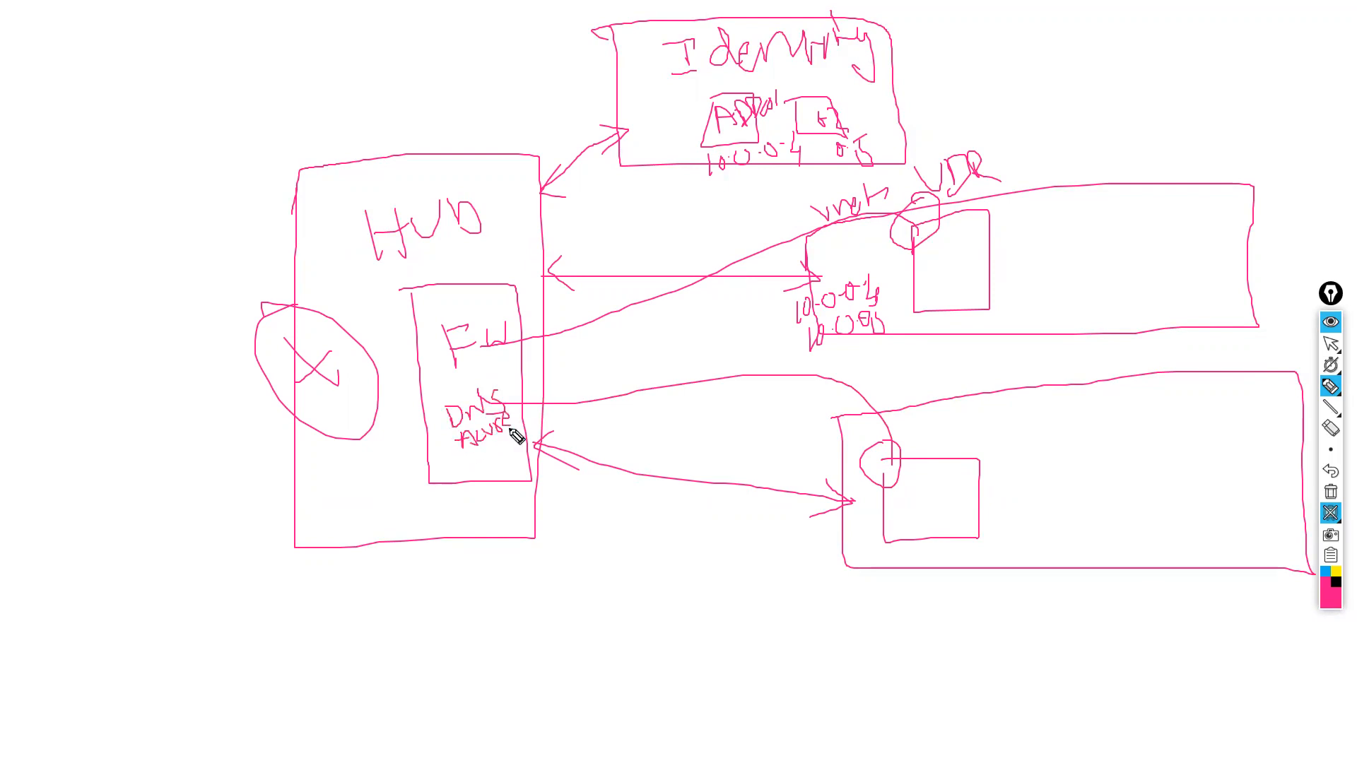
mouse_move(459, 400)
mouse_down()
mouse_move(515, 403)
mouse_move(470, 397)
mouse_up()
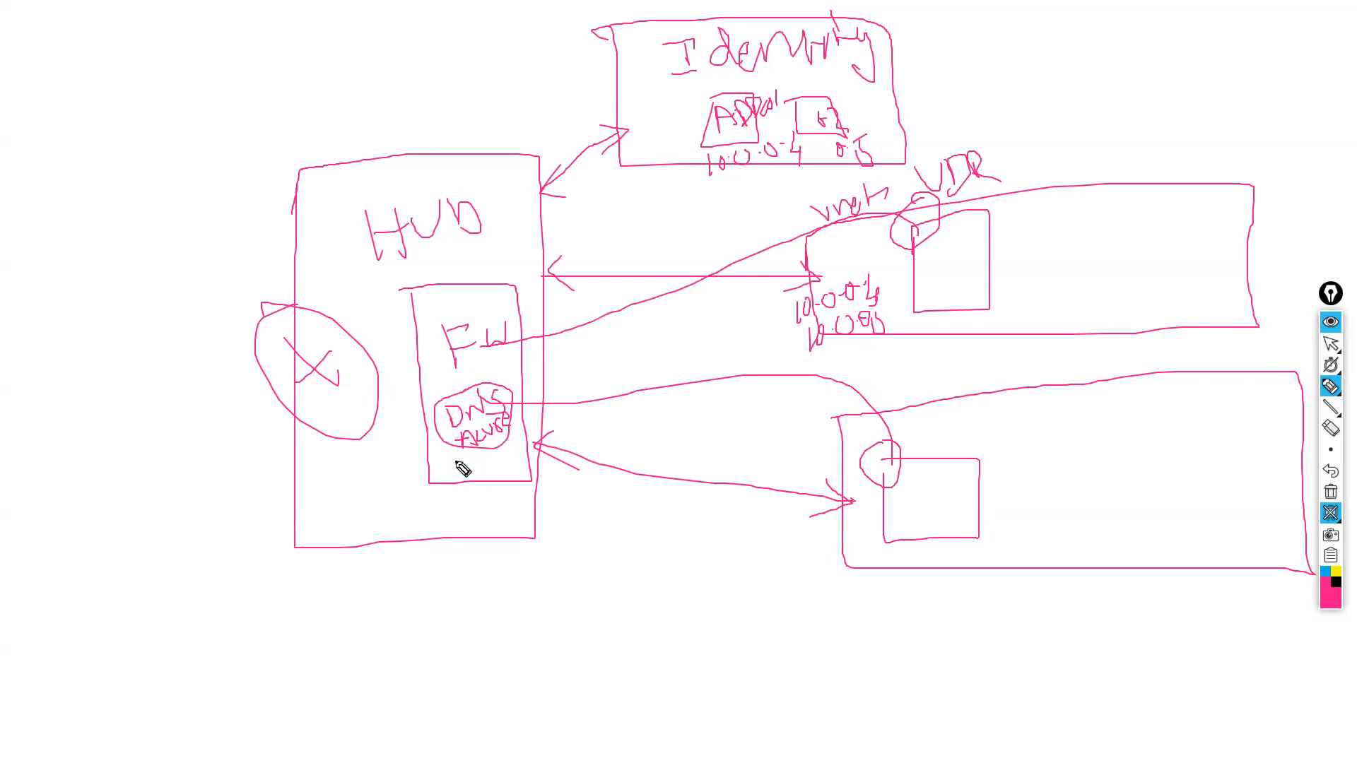
mouse_move(467, 472)
mouse_down()
mouse_move(512, 464)
mouse_move(513, 492)
mouse_up()
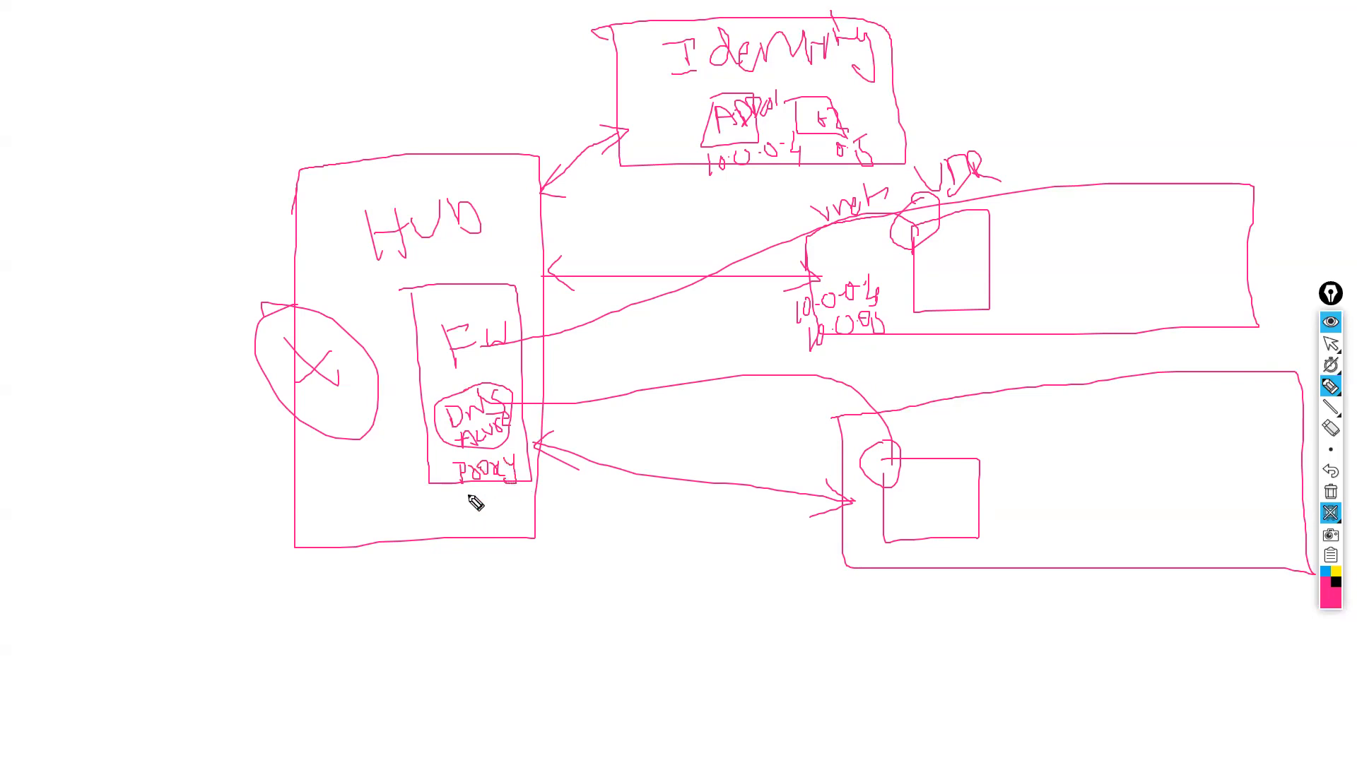
mouse_move(718, 121)
mouse_down()
mouse_move(414, 269)
mouse_move(397, 482)
mouse_move(446, 503)
mouse_up()
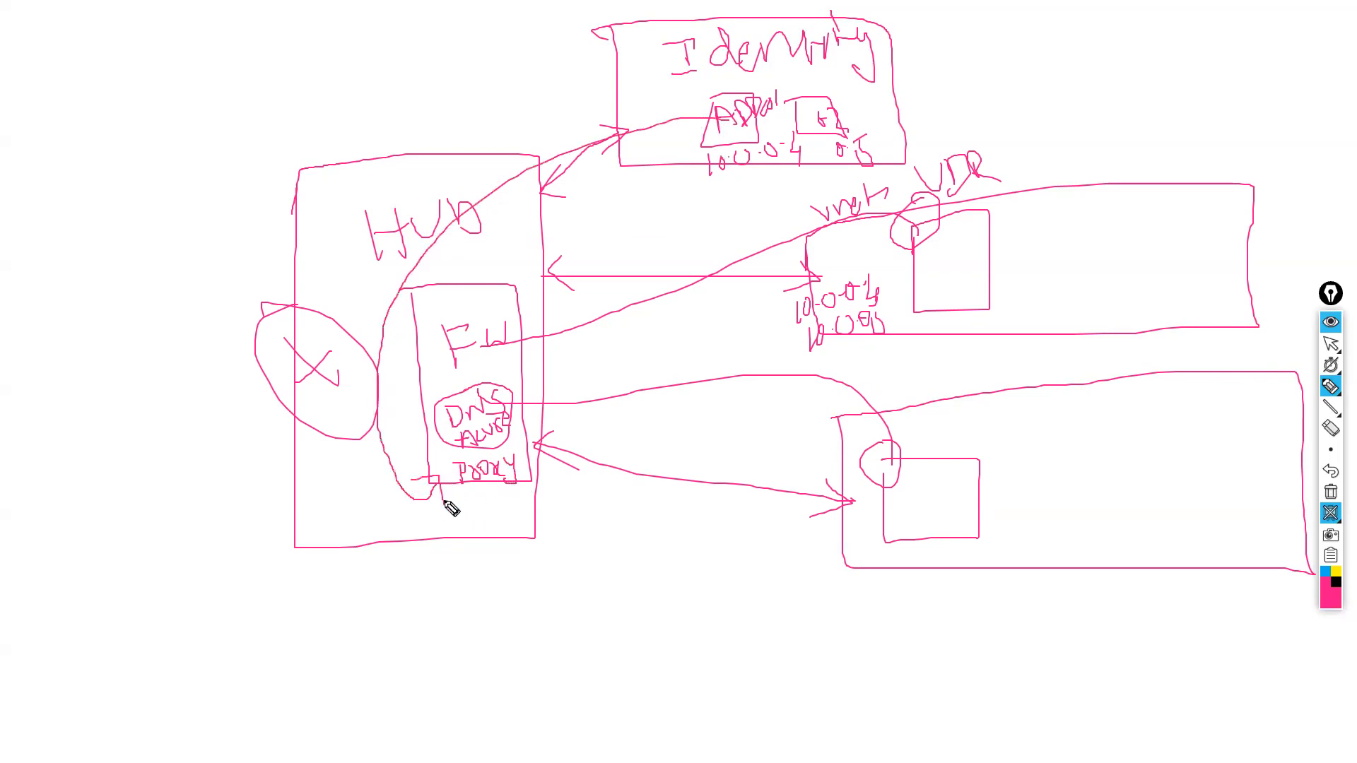
mouse_move(784, 111)
mouse_down()
mouse_move(739, 111)
mouse_move(364, 448)
mouse_move(447, 518)
mouse_move(446, 494)
mouse_move(454, 503)
mouse_up()
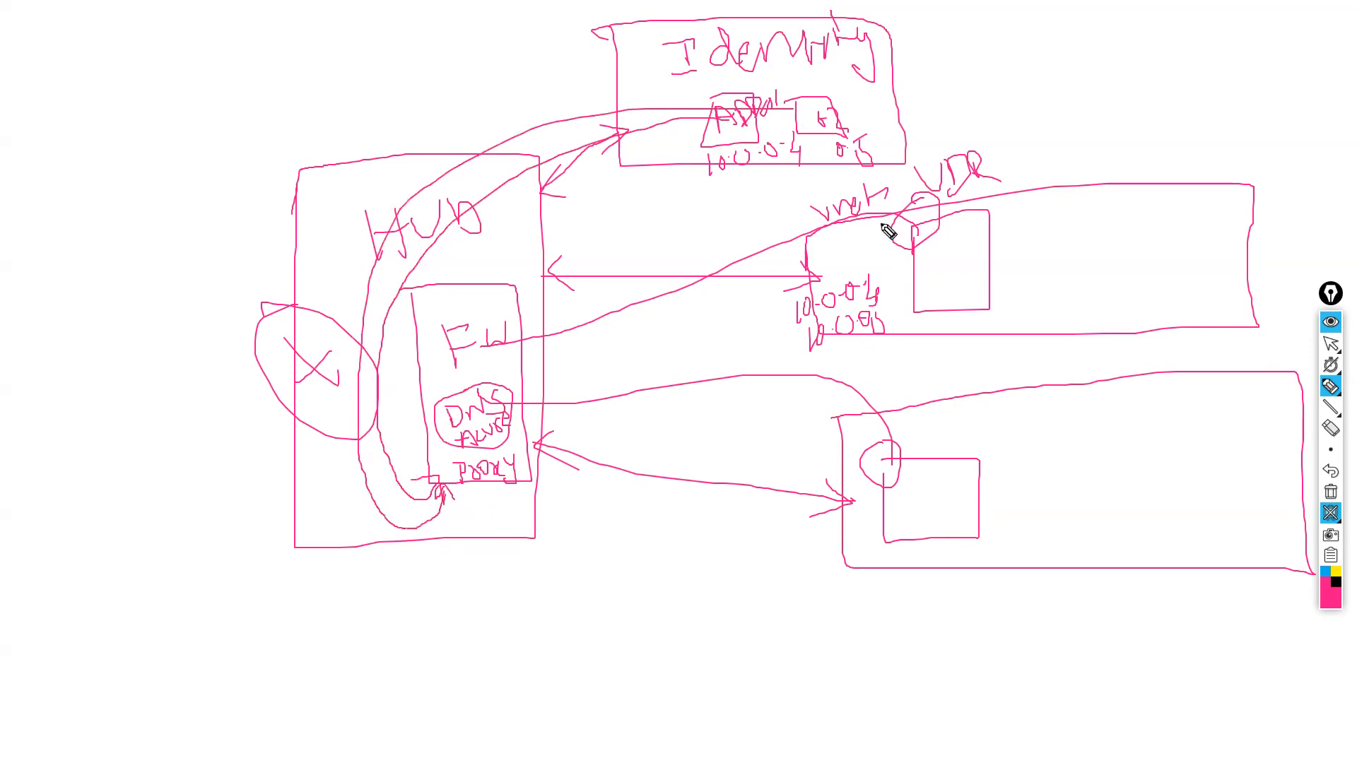
Cross out the upper vnet's DNS addresses and replace them with a circled FW IP address note, linked by an arrow from the firewall
drag(854, 269, 826, 346)
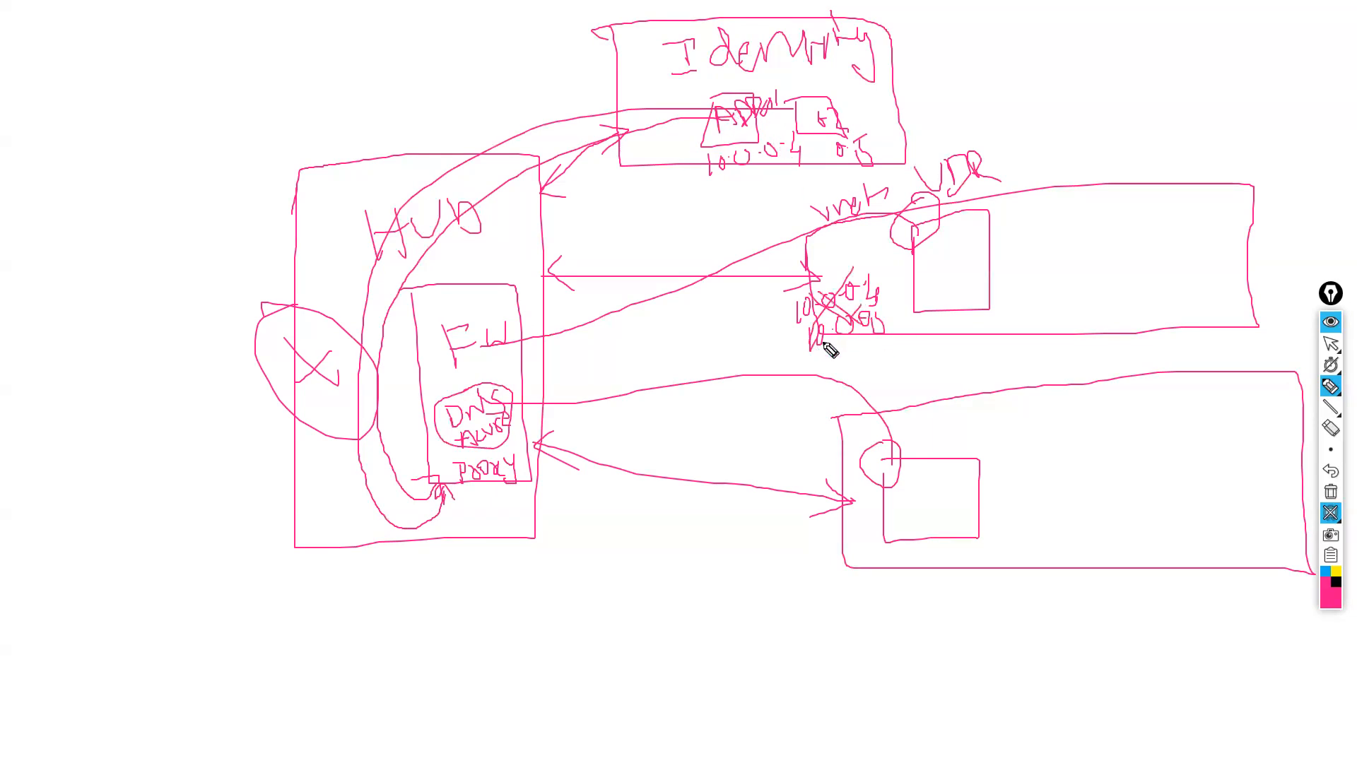
mouse_move(521, 371)
mouse_down()
mouse_move(807, 328)
mouse_move(851, 360)
mouse_move(863, 348)
mouse_move(875, 359)
mouse_up()
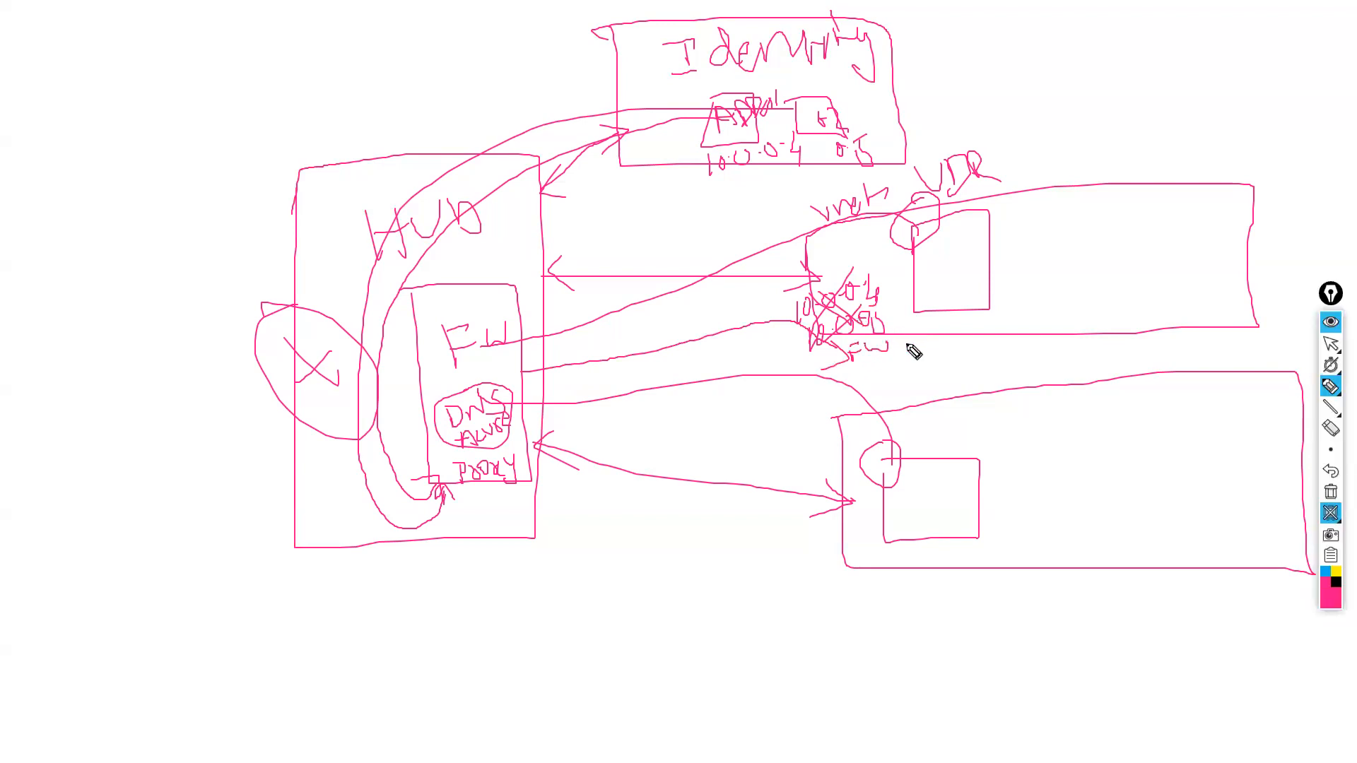
mouse_move(903, 344)
mouse_down()
mouse_move(951, 357)
mouse_move(1049, 346)
mouse_up()
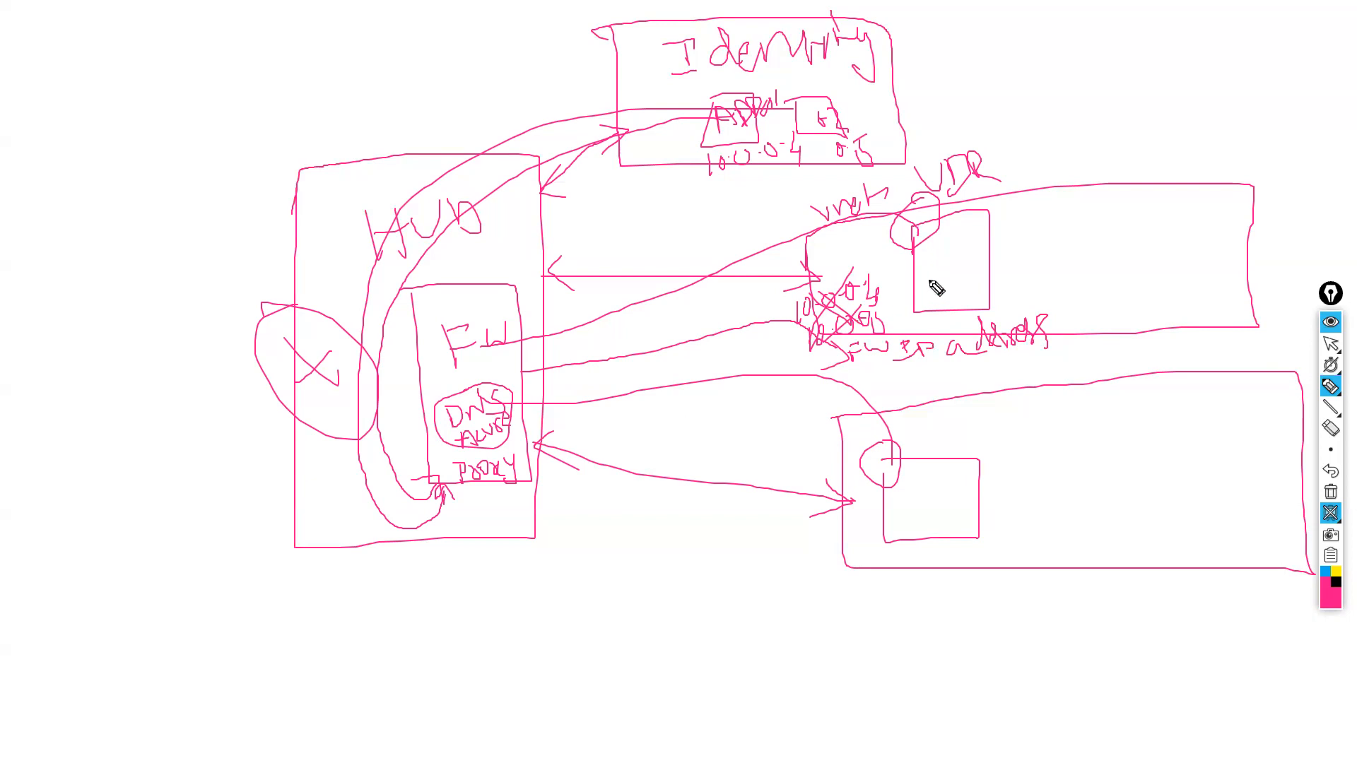
mouse_move(864, 343)
mouse_down()
mouse_move(954, 354)
mouse_move(852, 362)
mouse_up()
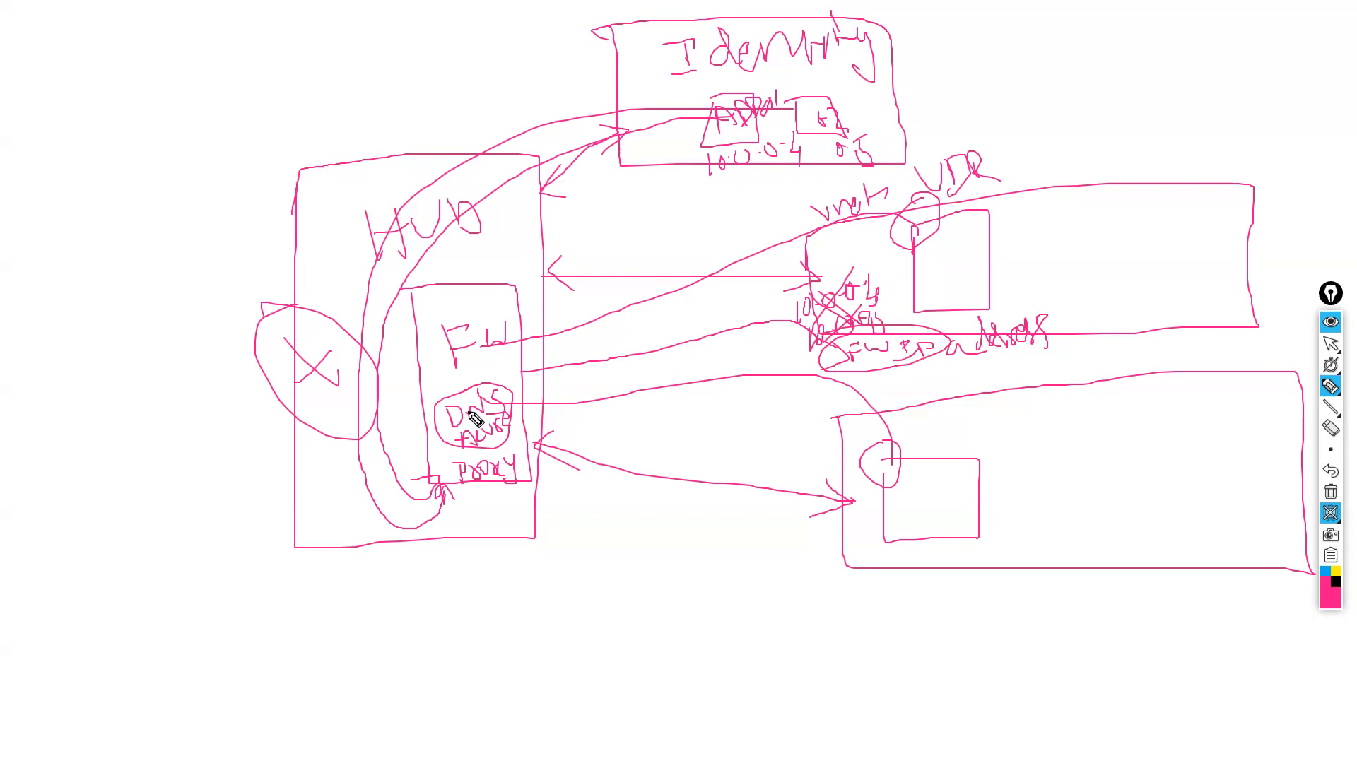
Trace the DNS path between the upper vnet's inner box, the firewall's DNS and Identity, and circle the DNS and FW labels
mouse_move(917, 242)
mouse_down()
mouse_move(908, 227)
mouse_move(615, 314)
mouse_move(494, 456)
mouse_up()
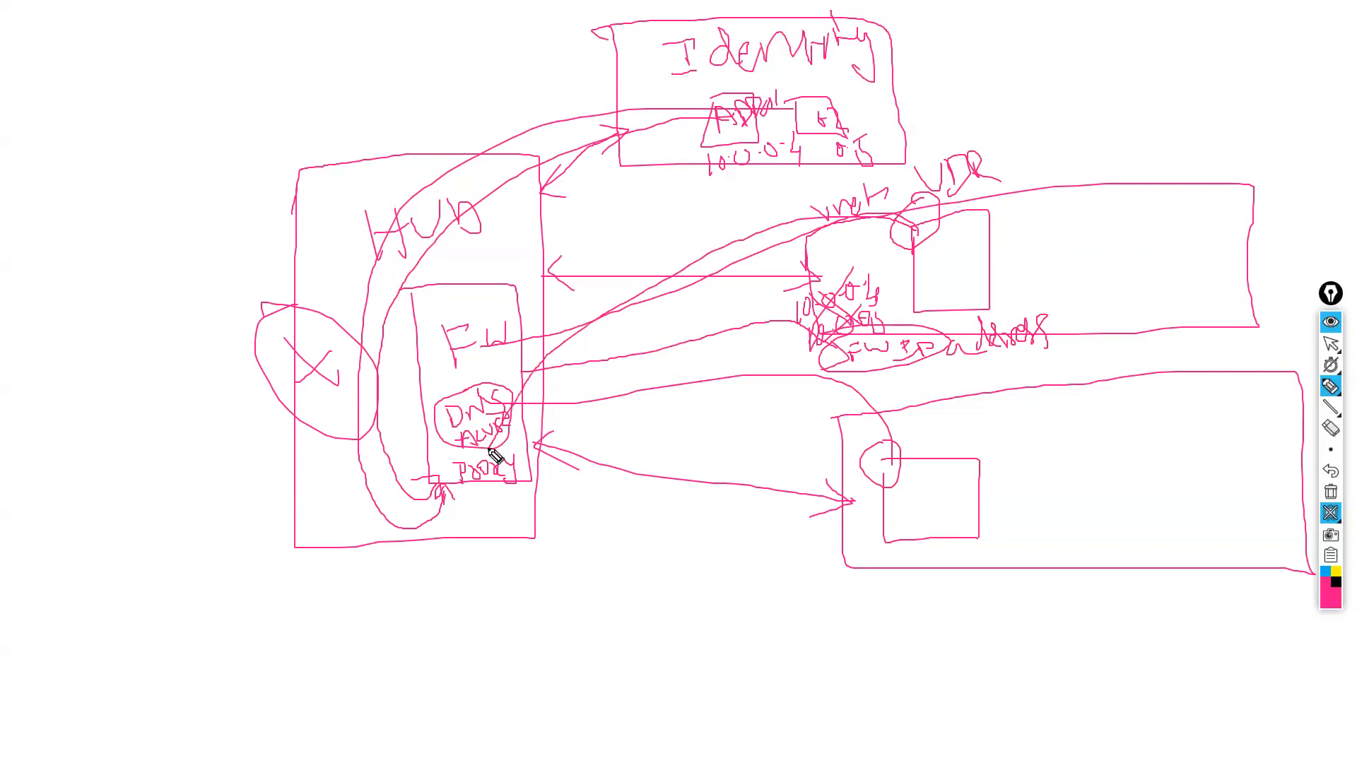
mouse_move(438, 401)
mouse_down()
mouse_move(439, 448)
mouse_move(504, 448)
mouse_move(454, 393)
mouse_move(428, 399)
mouse_up()
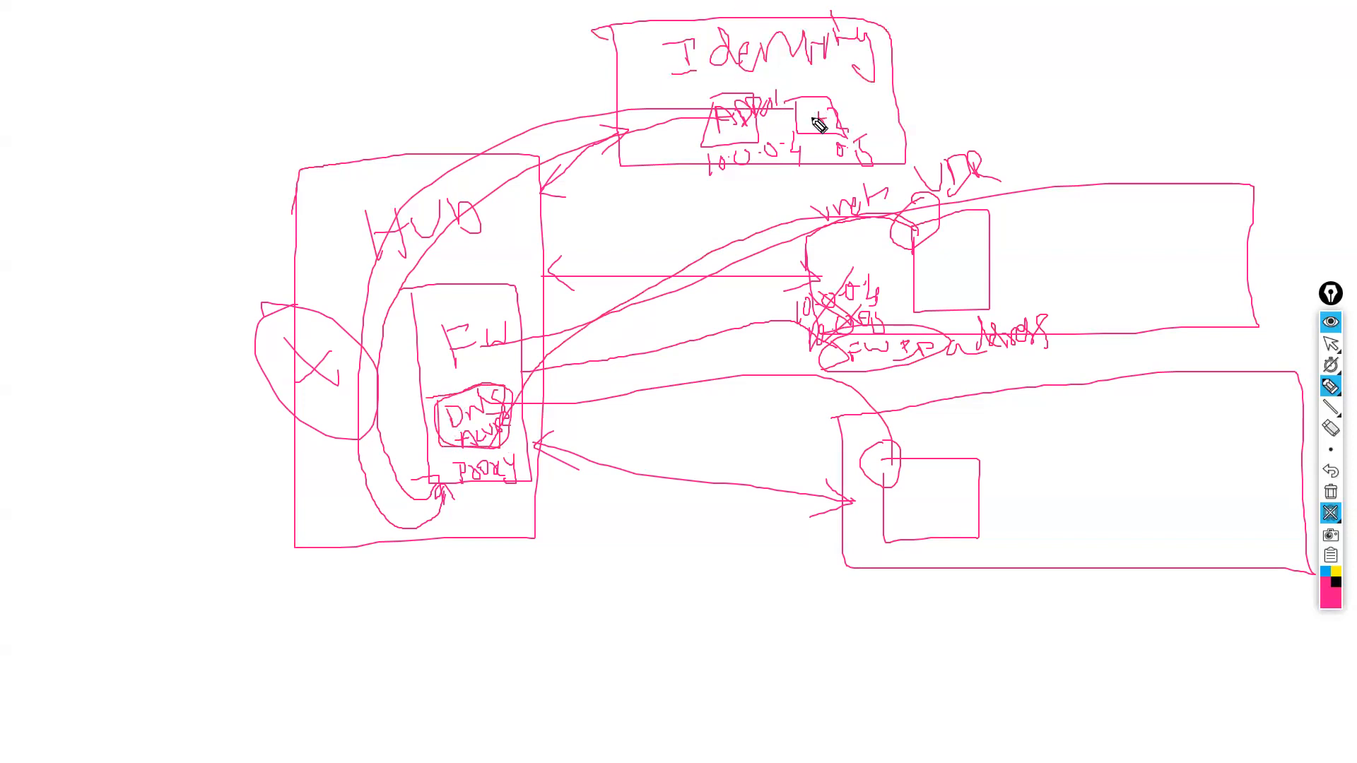
mouse_move(499, 440)
mouse_down()
mouse_move(357, 388)
mouse_move(633, 94)
mouse_move(490, 115)
mouse_move(365, 485)
mouse_move(565, 352)
mouse_move(907, 302)
mouse_up()
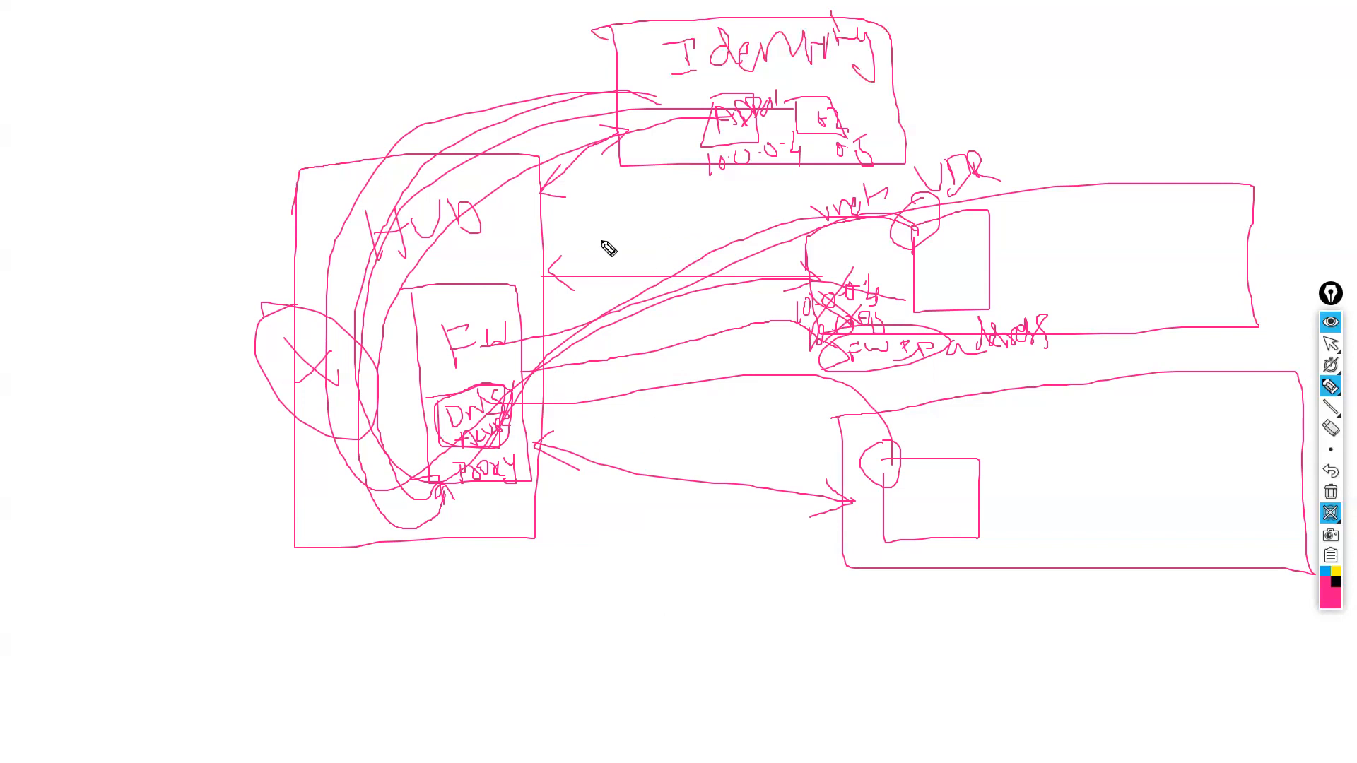
mouse_move(471, 313)
mouse_down()
mouse_move(424, 349)
mouse_move(526, 343)
mouse_up()
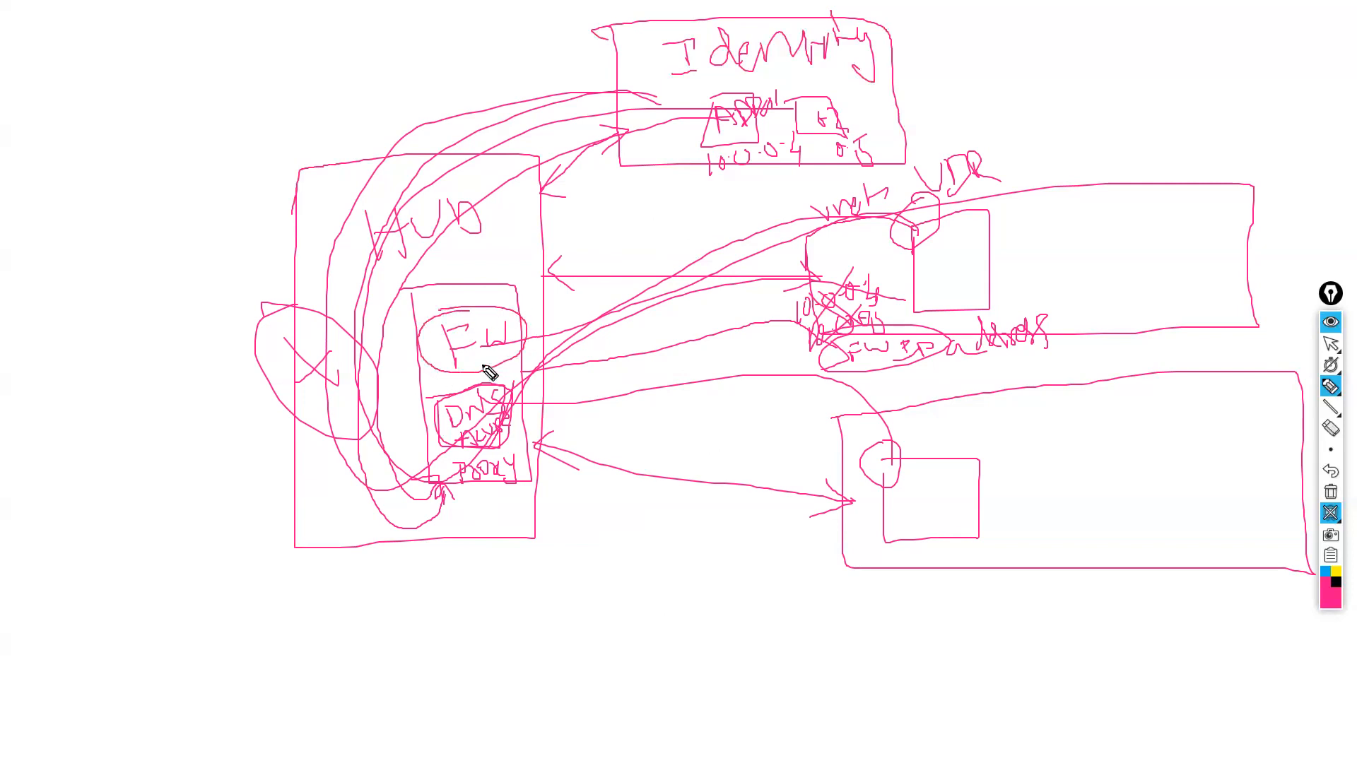
Leave the whiteboard, clear all drawings from the screen and switch back to the normal cursor
click(1331, 510)
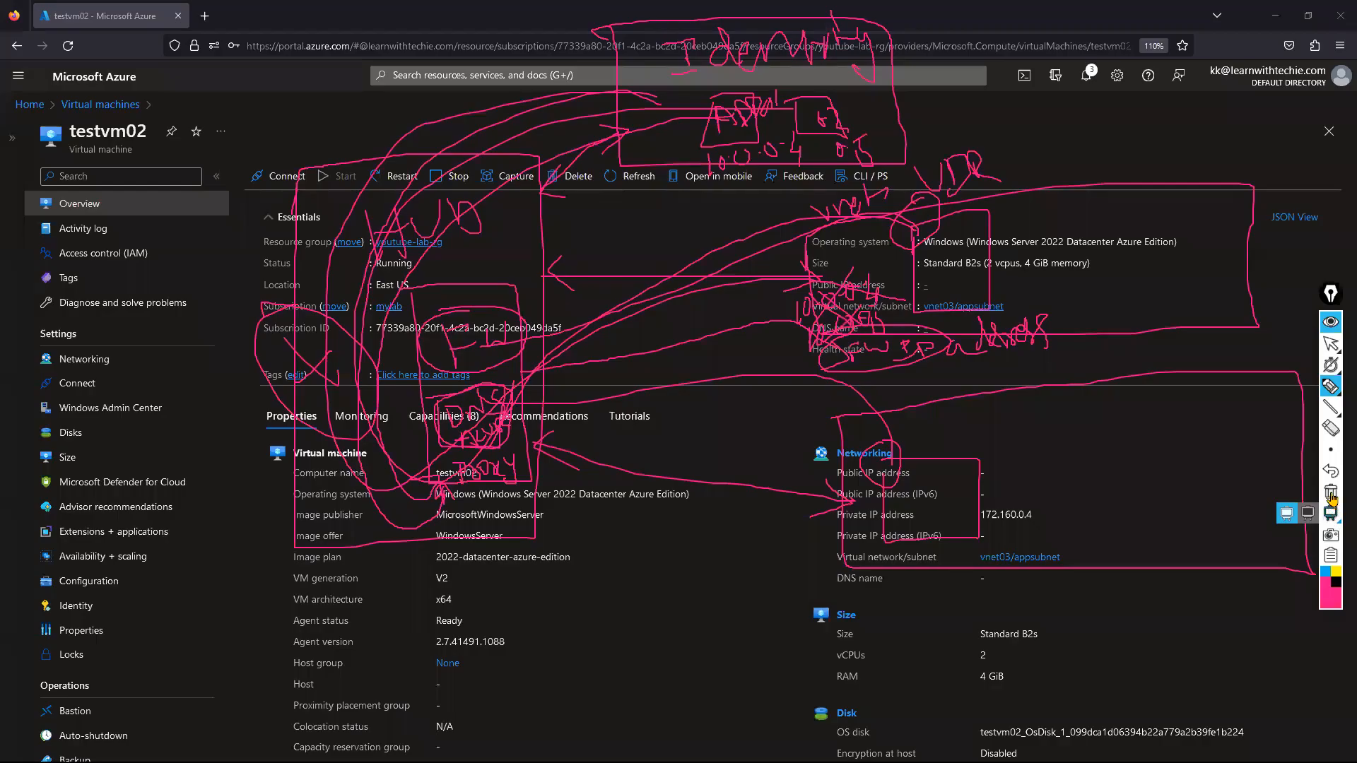
click(1331, 492)
click(1332, 346)
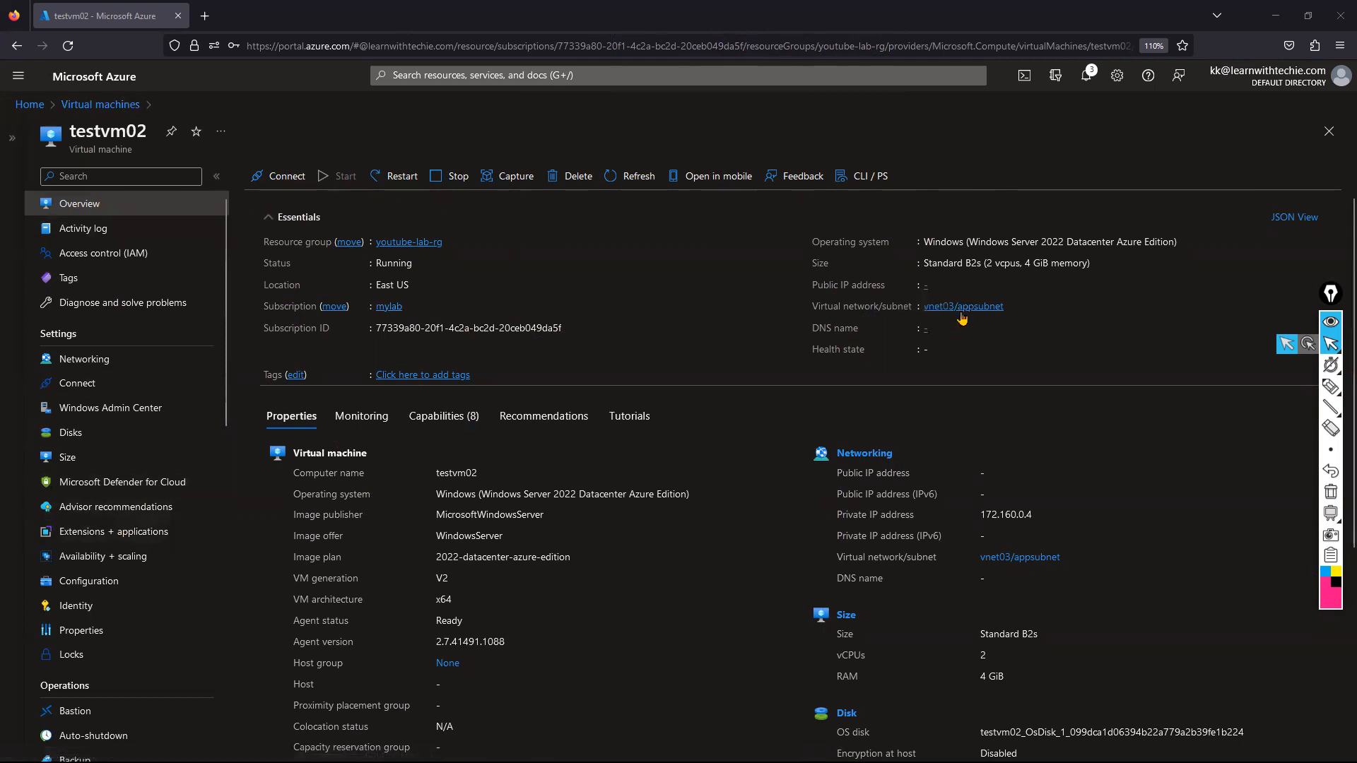
click(281, 177)
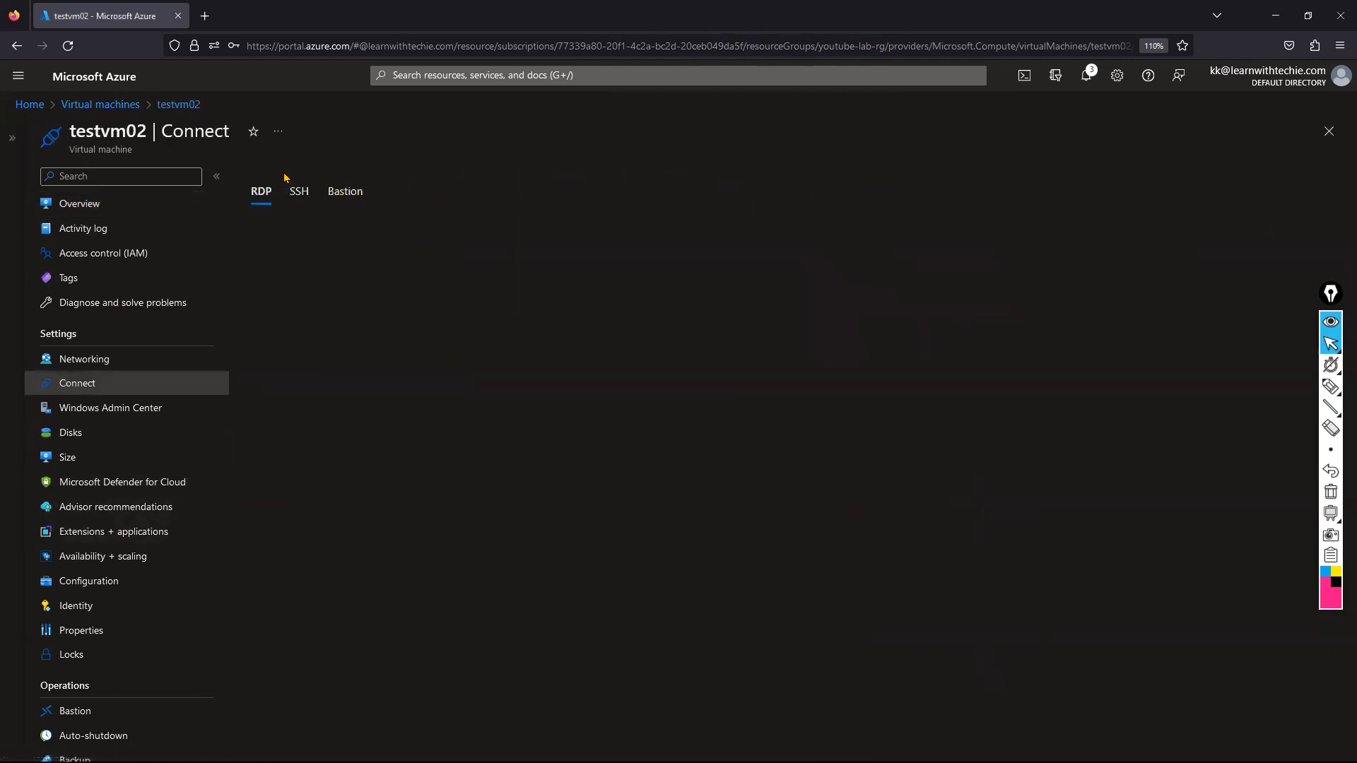
click(363, 195)
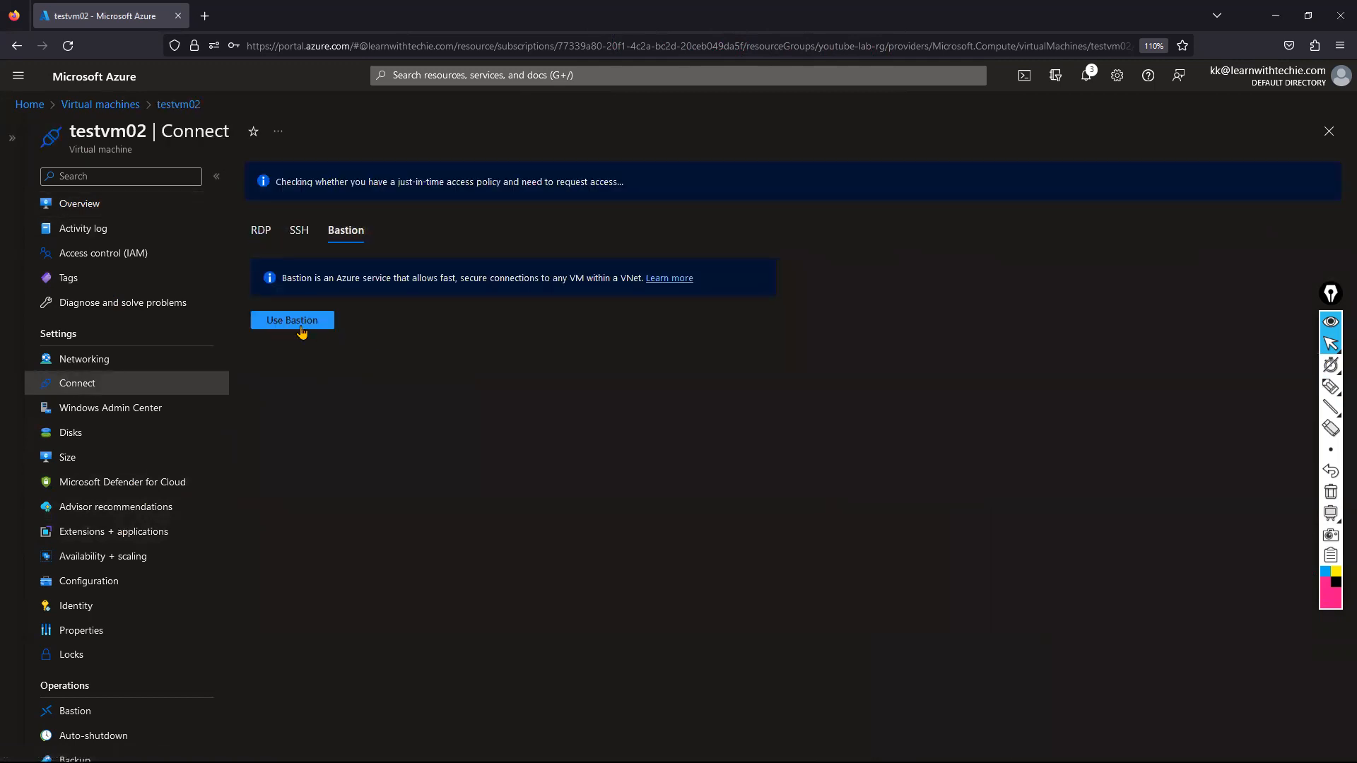
click(292, 326)
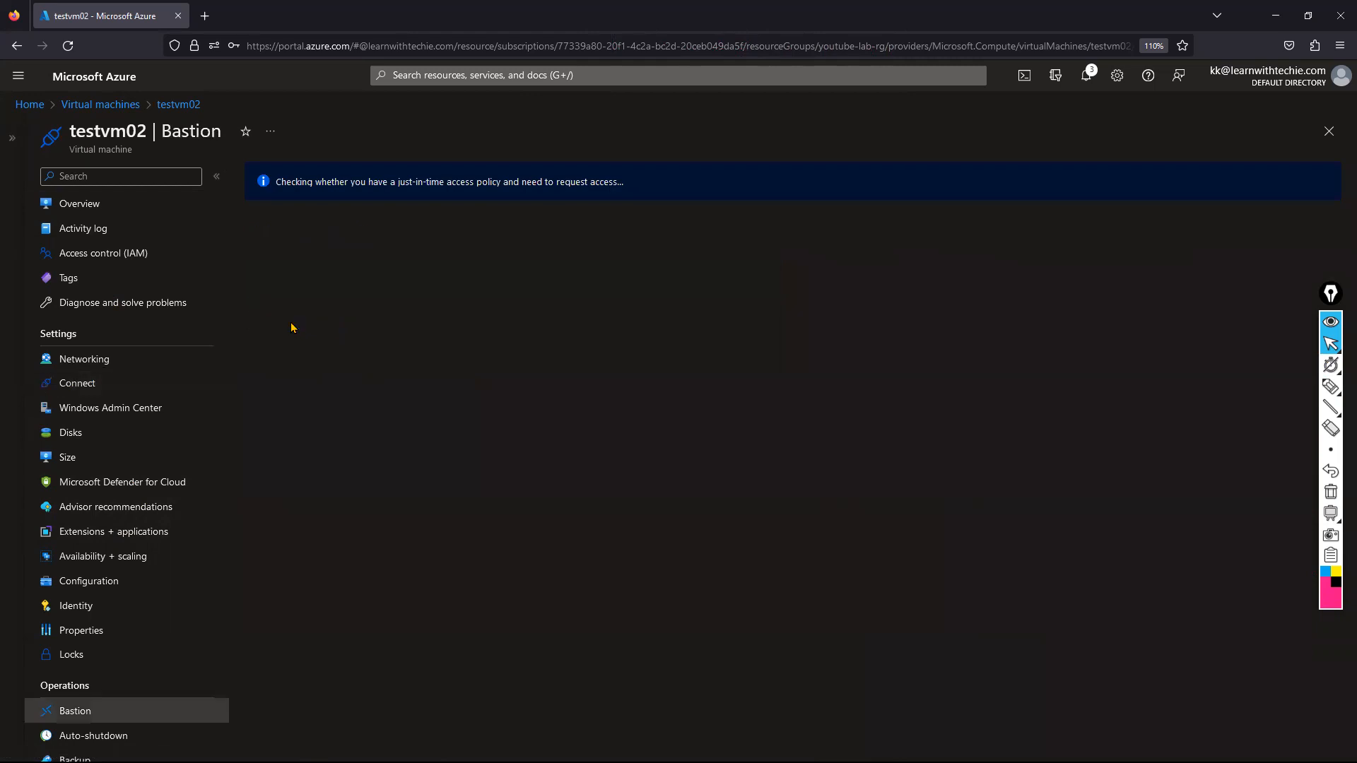
Check testvm02's network interface settings and the custom DNS servers set on vnet03
click(97, 362)
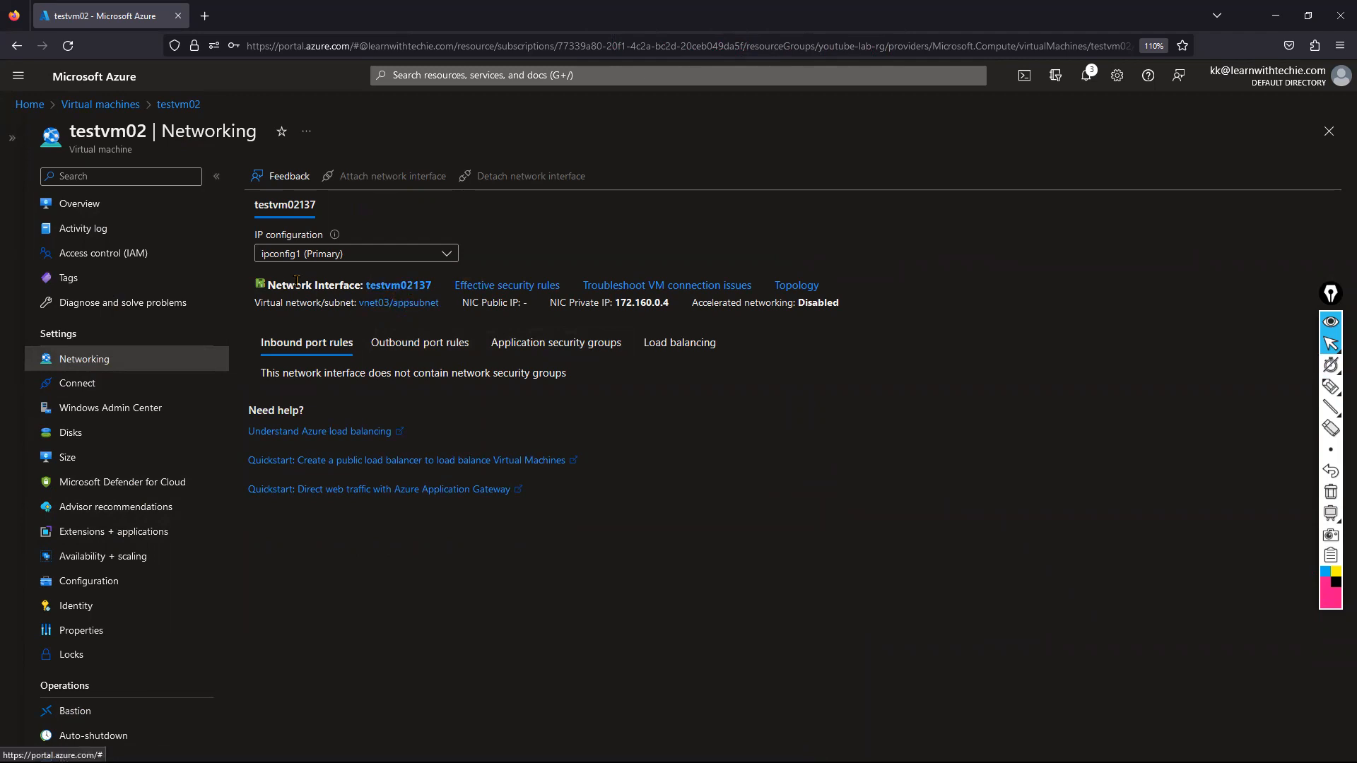
click(108, 205)
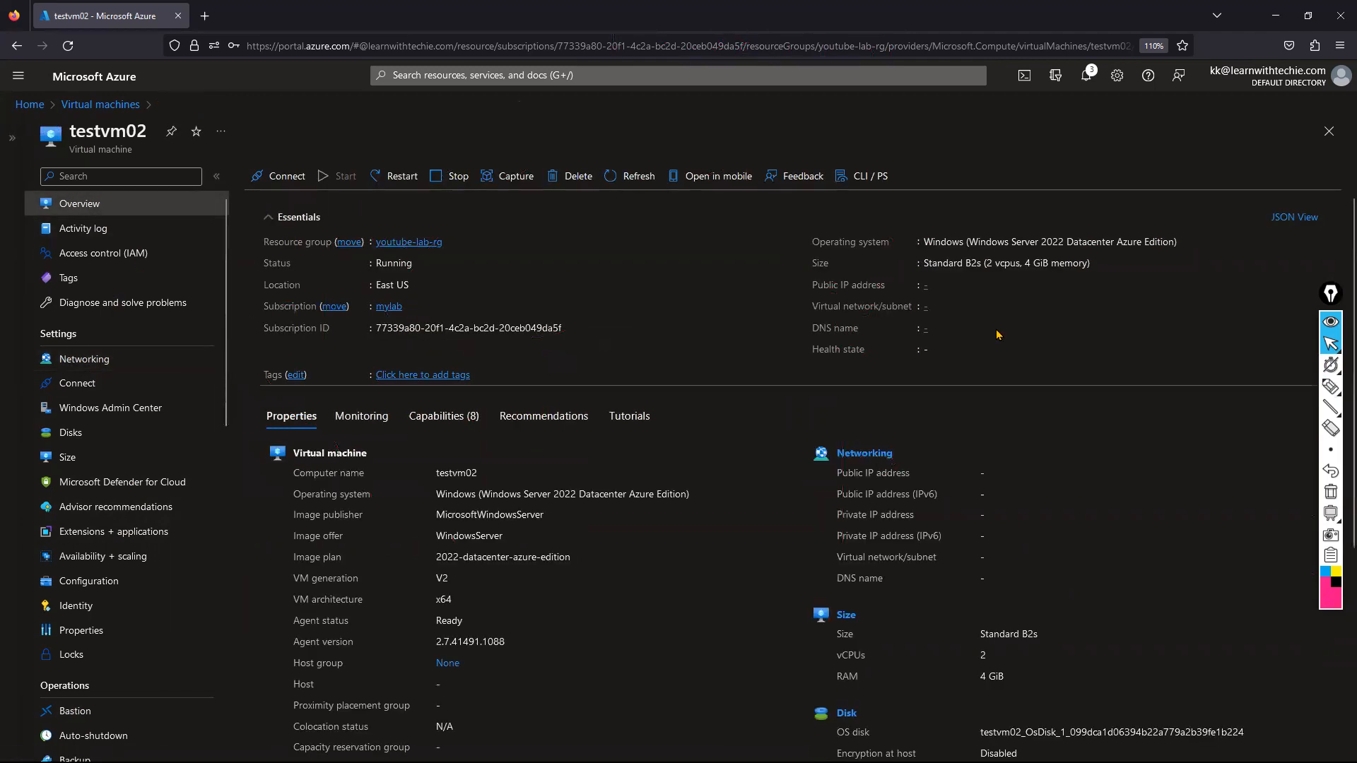
click(967, 305)
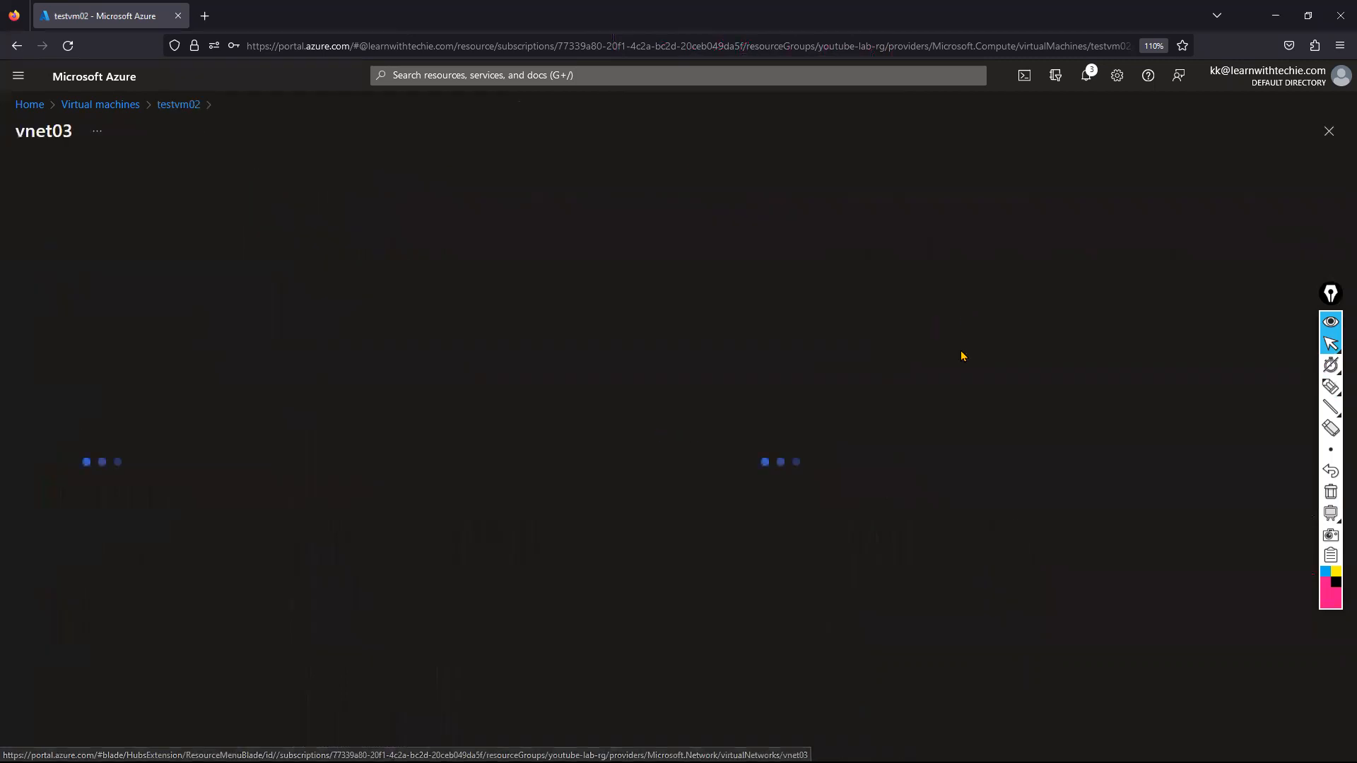
click(81, 557)
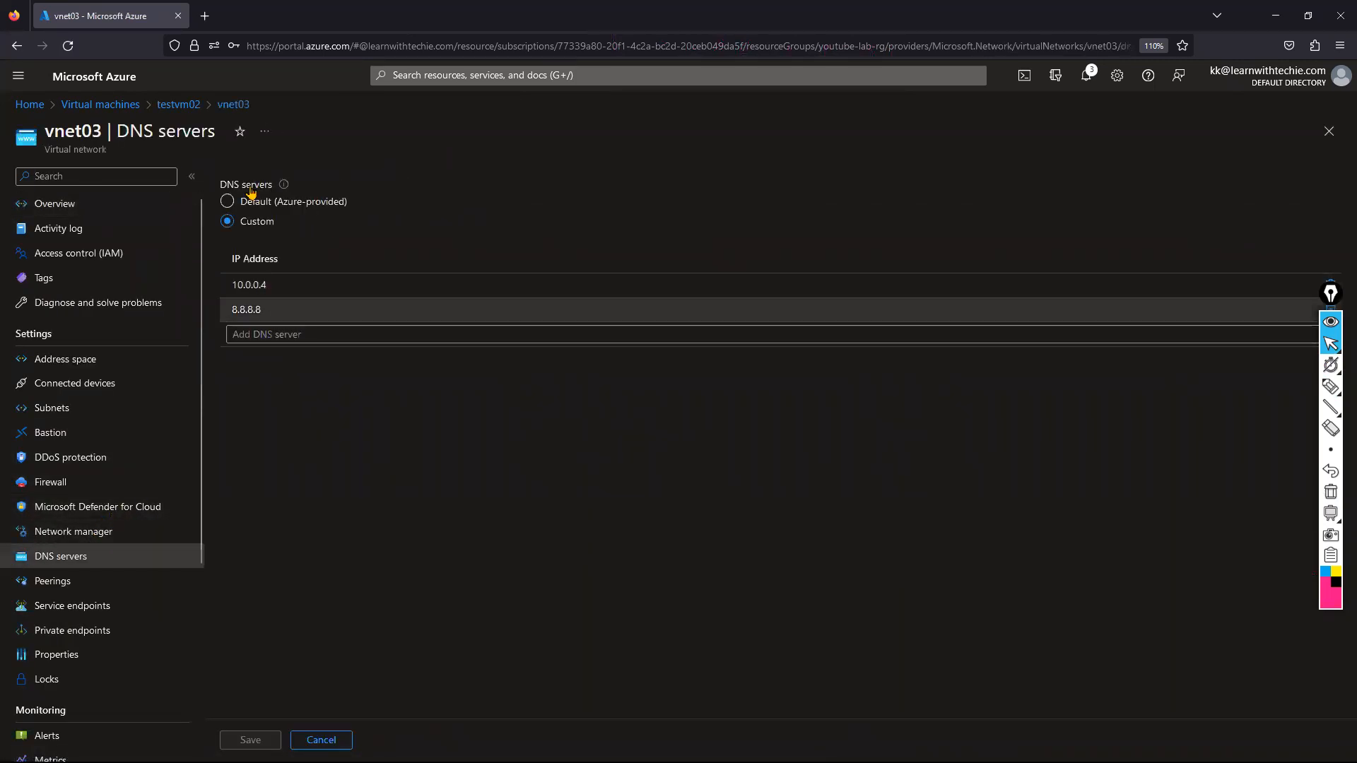
Return to testvm02 and connect to it through Bastion with the username azadmin and the account password
click(180, 105)
click(282, 176)
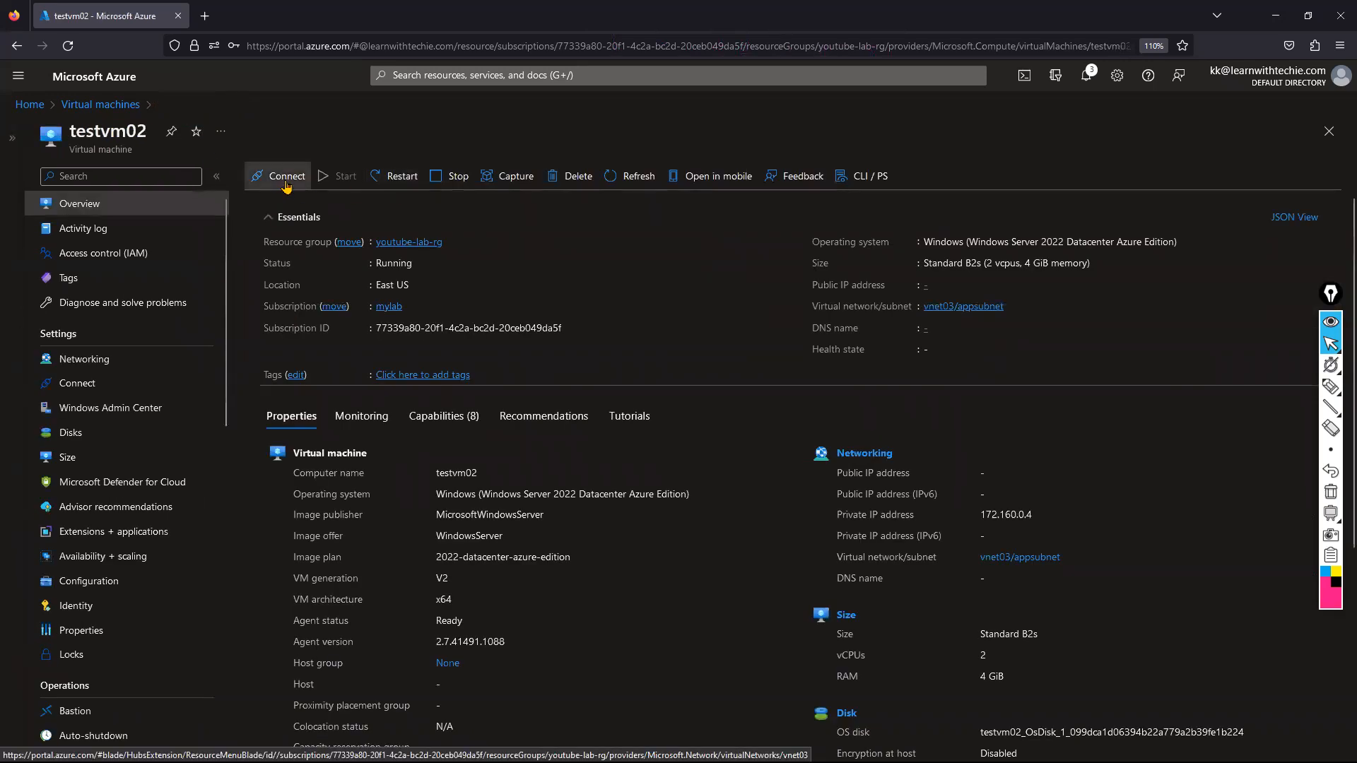
click(345, 193)
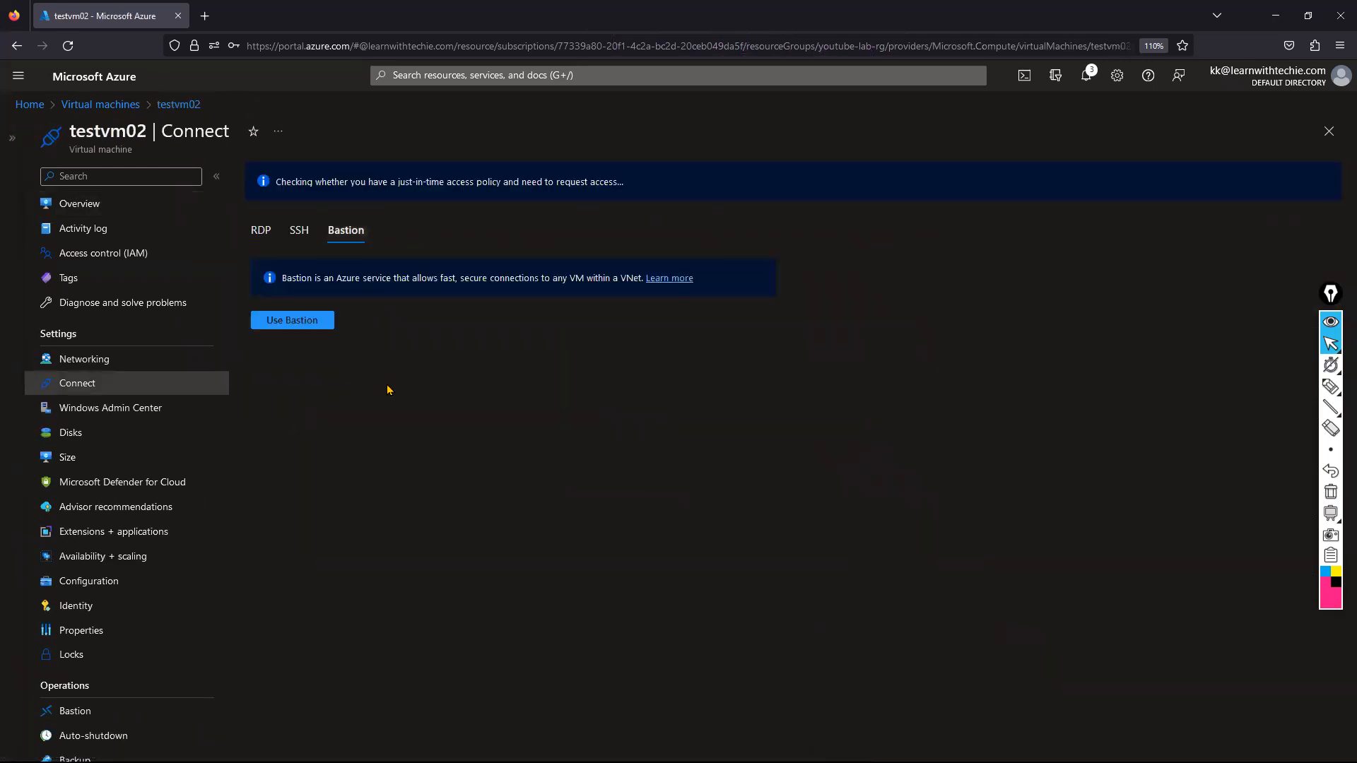
click(291, 320)
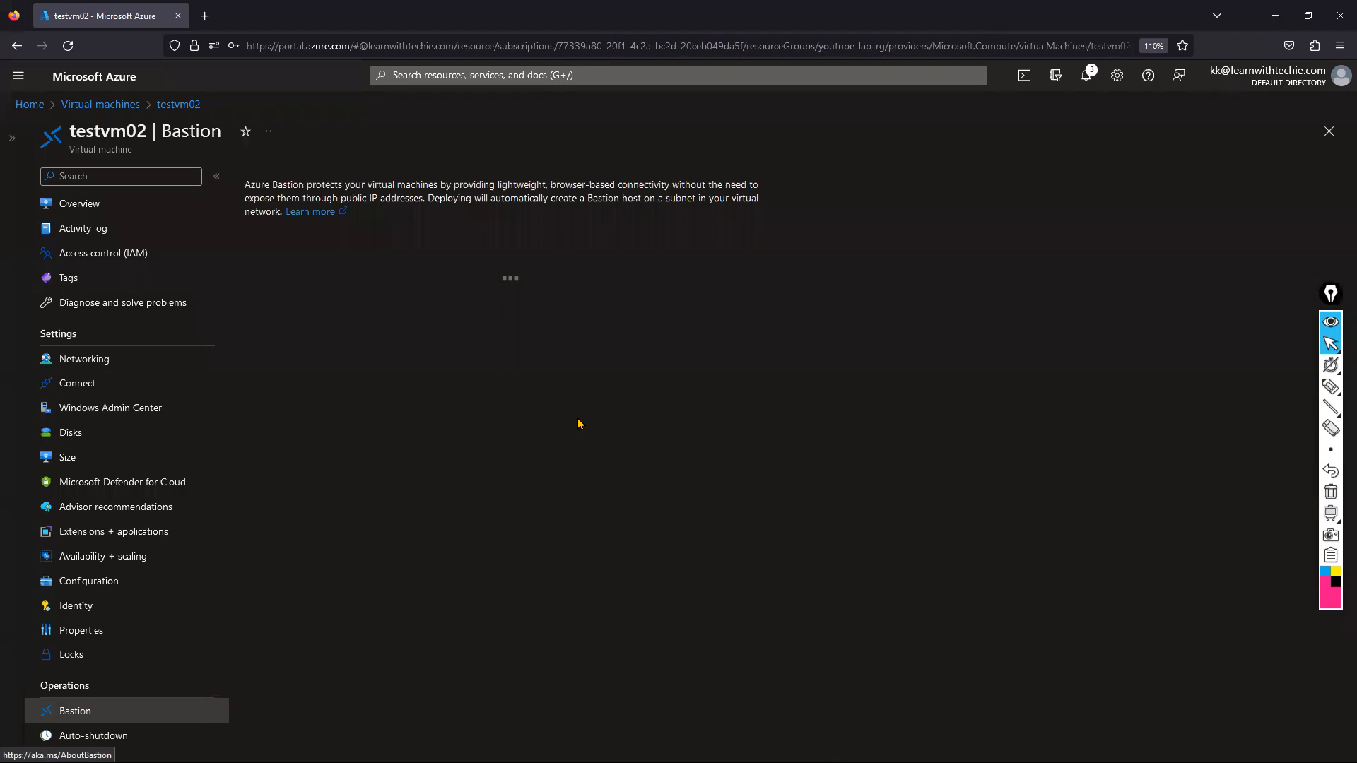
click(531, 344)
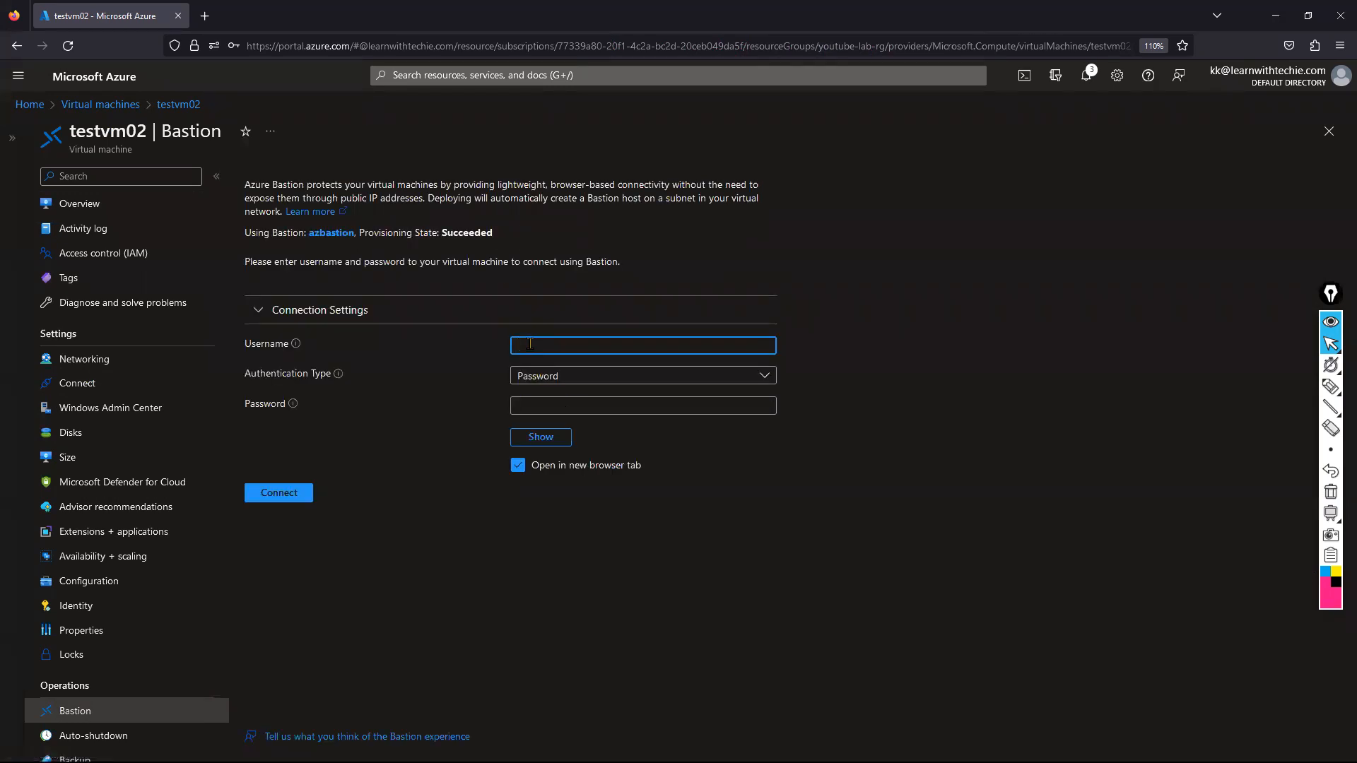
key(Tab)
key(Tab)
key(Tab)
key(Tab)
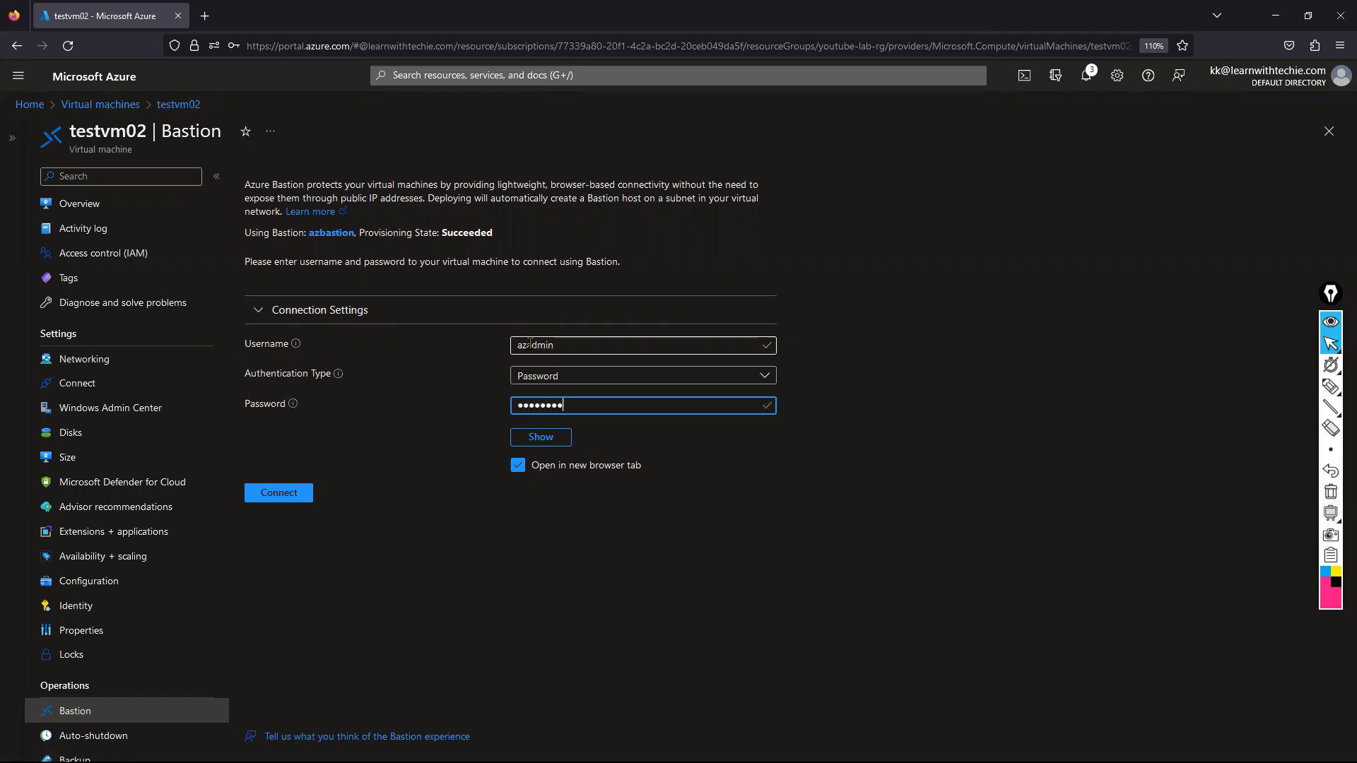
key(Return)
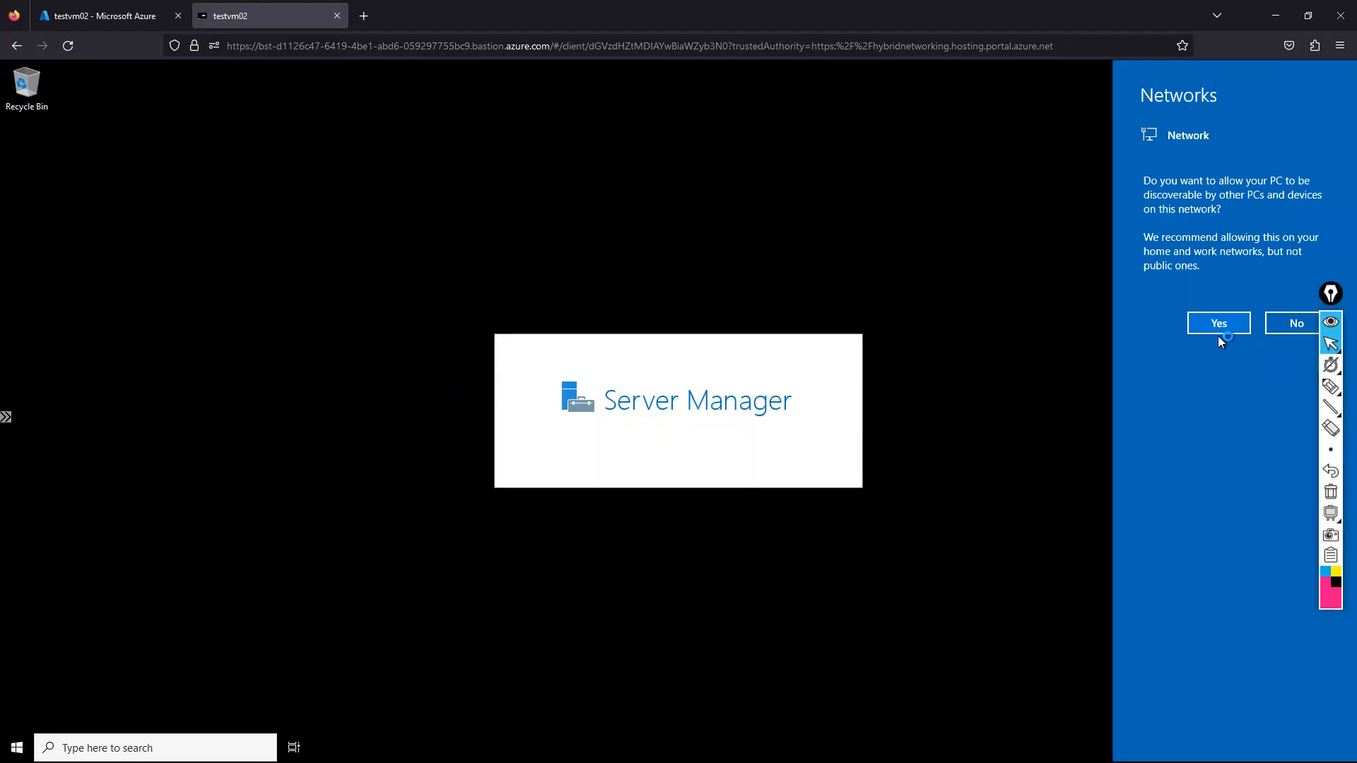
Allow the PC to be discoverable on the network, dismiss the Windows Admin Center notice and open the local server's properties
click(1217, 327)
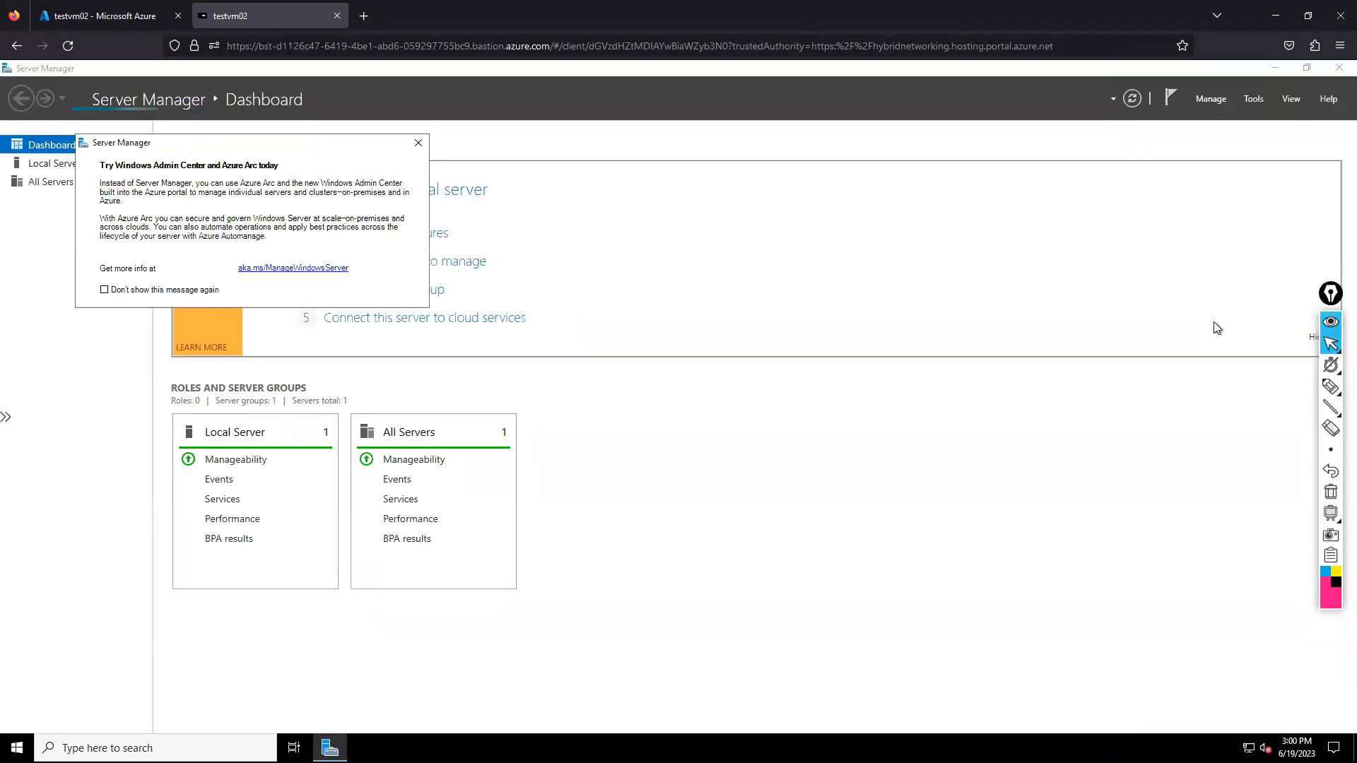
click(418, 144)
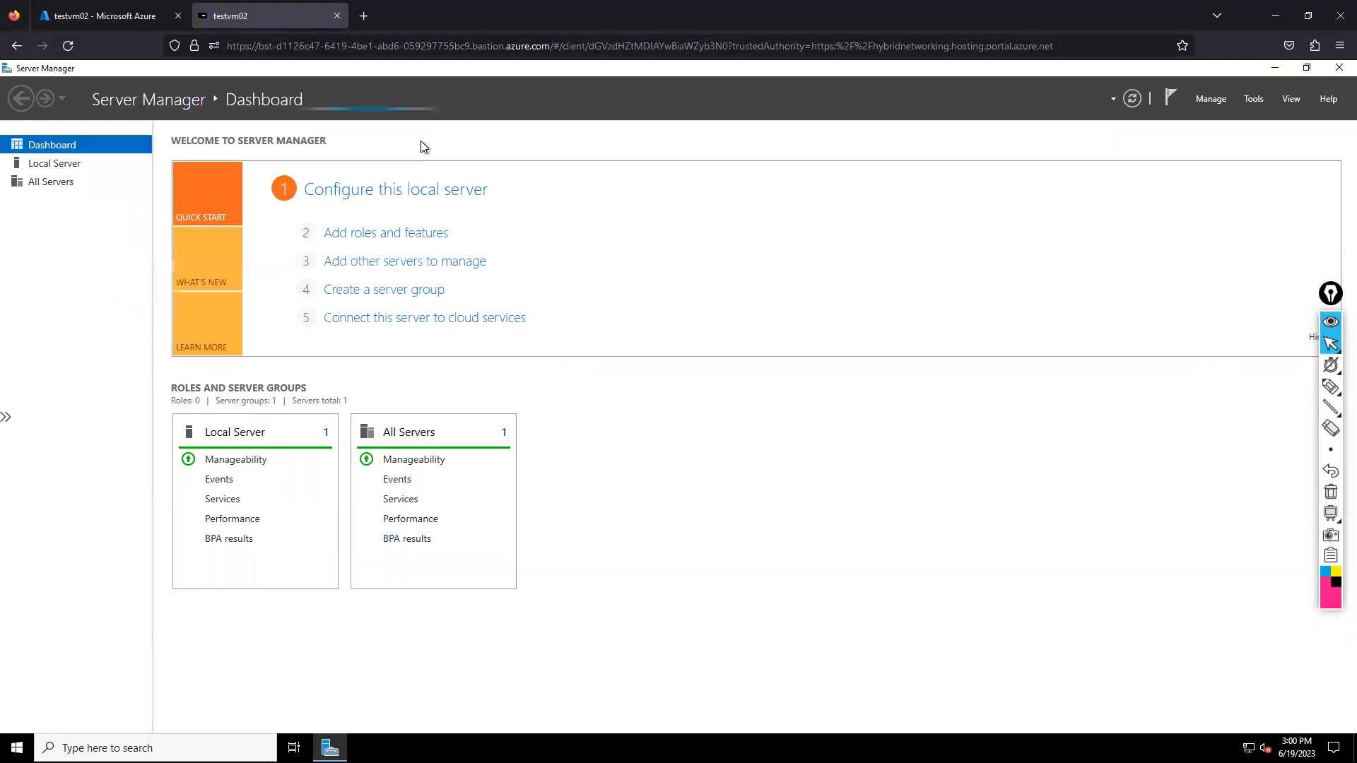
click(54, 168)
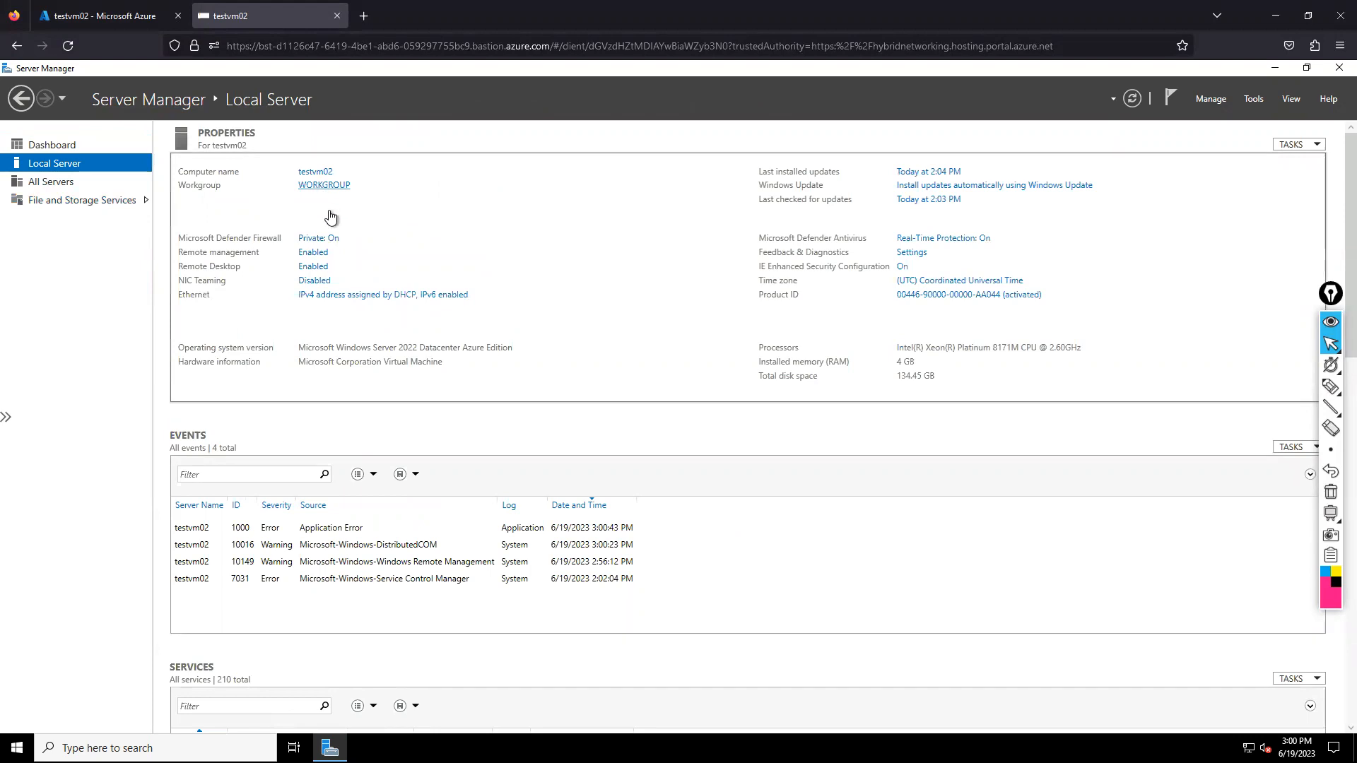
Turn off Microsoft Defender Firewall for the public, private and domain networks, and close Windows Security
click(332, 241)
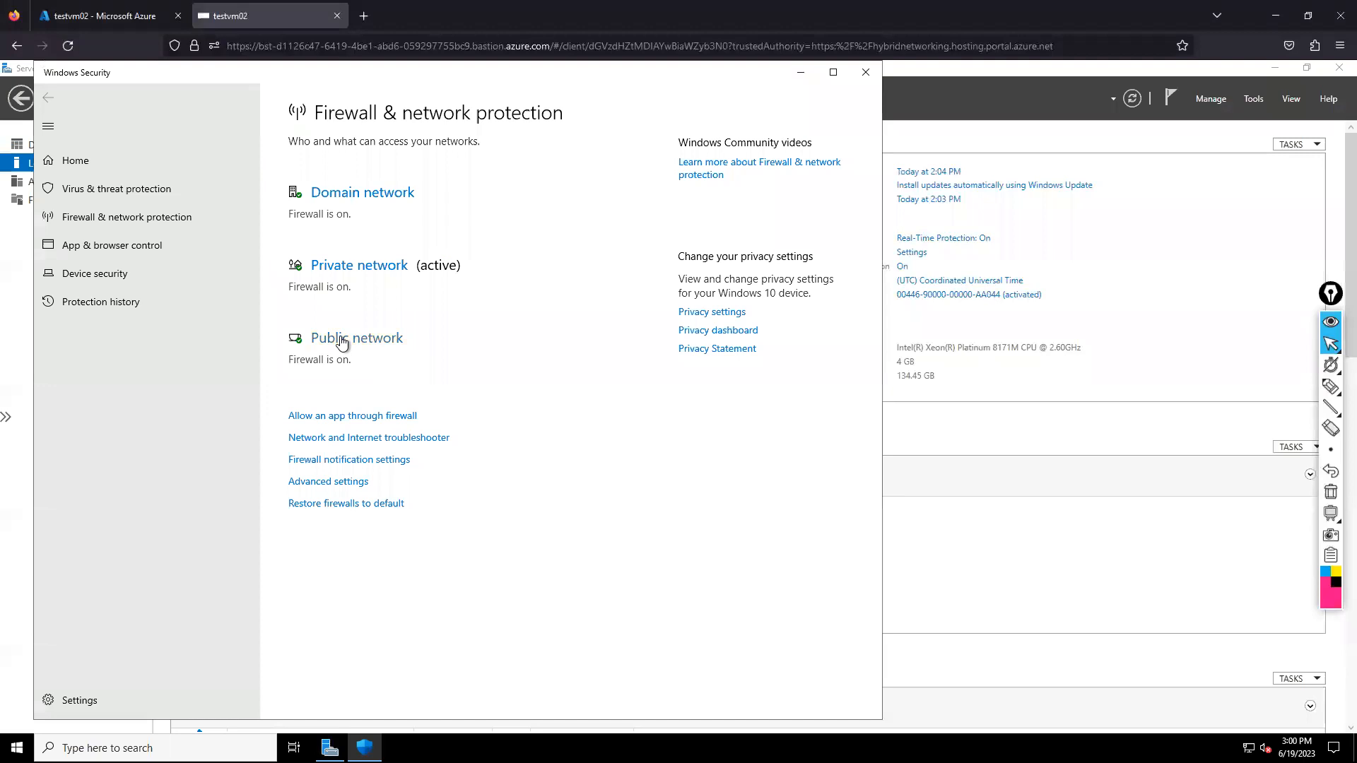
click(339, 341)
click(304, 358)
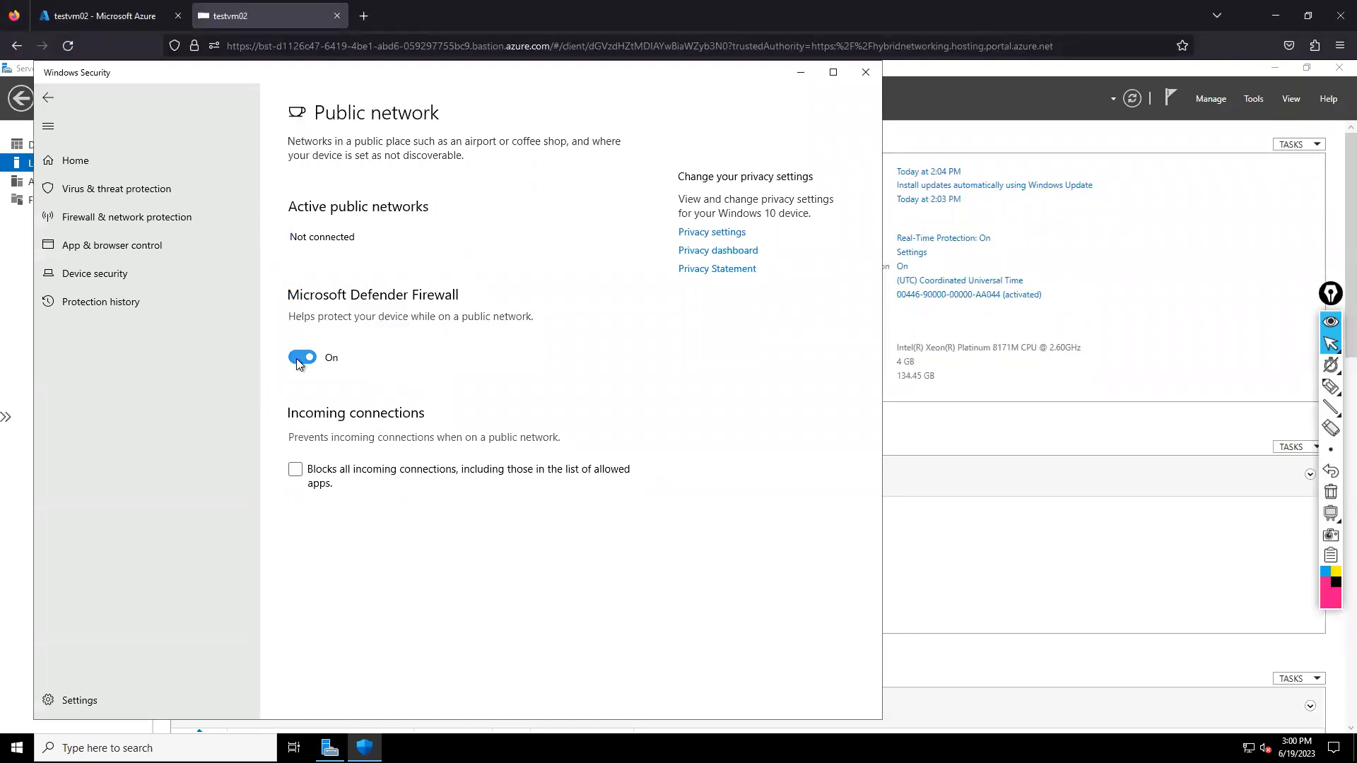
click(48, 97)
click(321, 270)
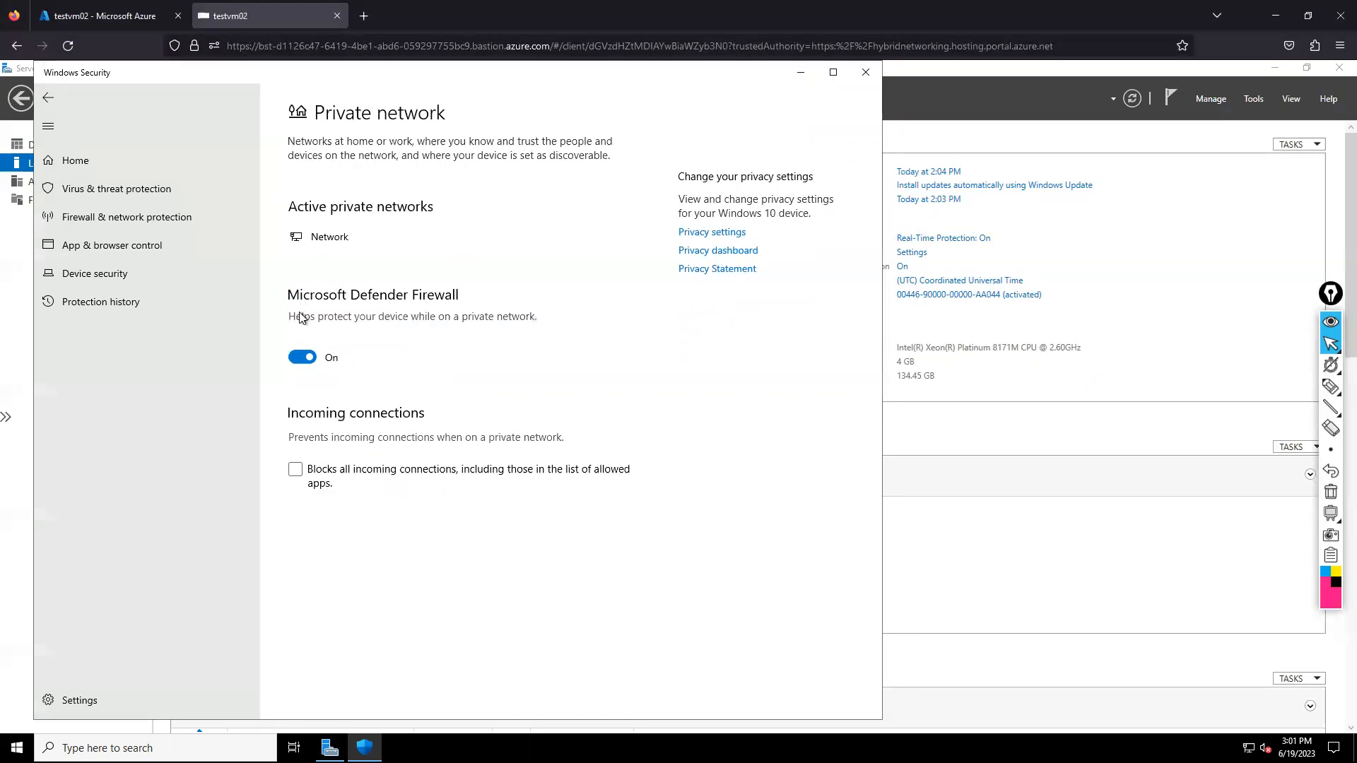
click(301, 358)
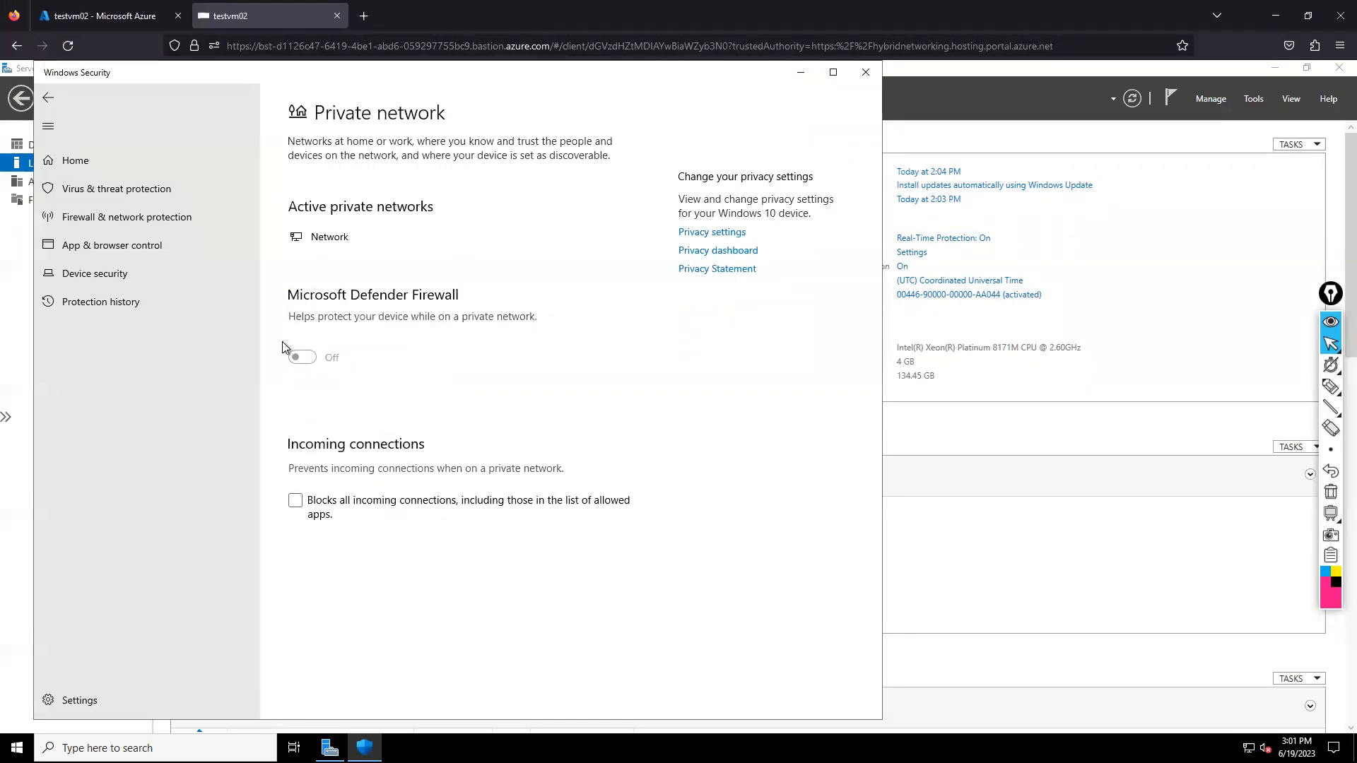
click(48, 98)
click(323, 363)
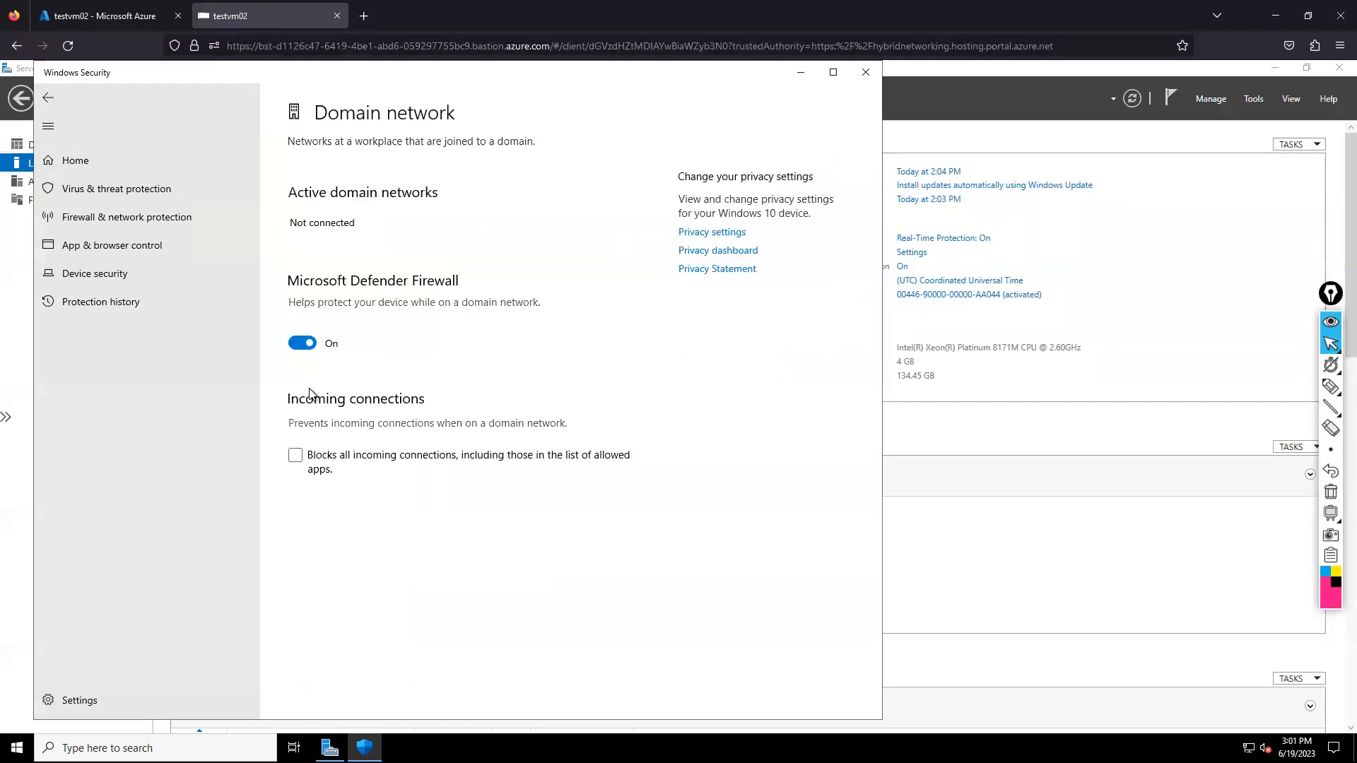
click(302, 343)
click(48, 98)
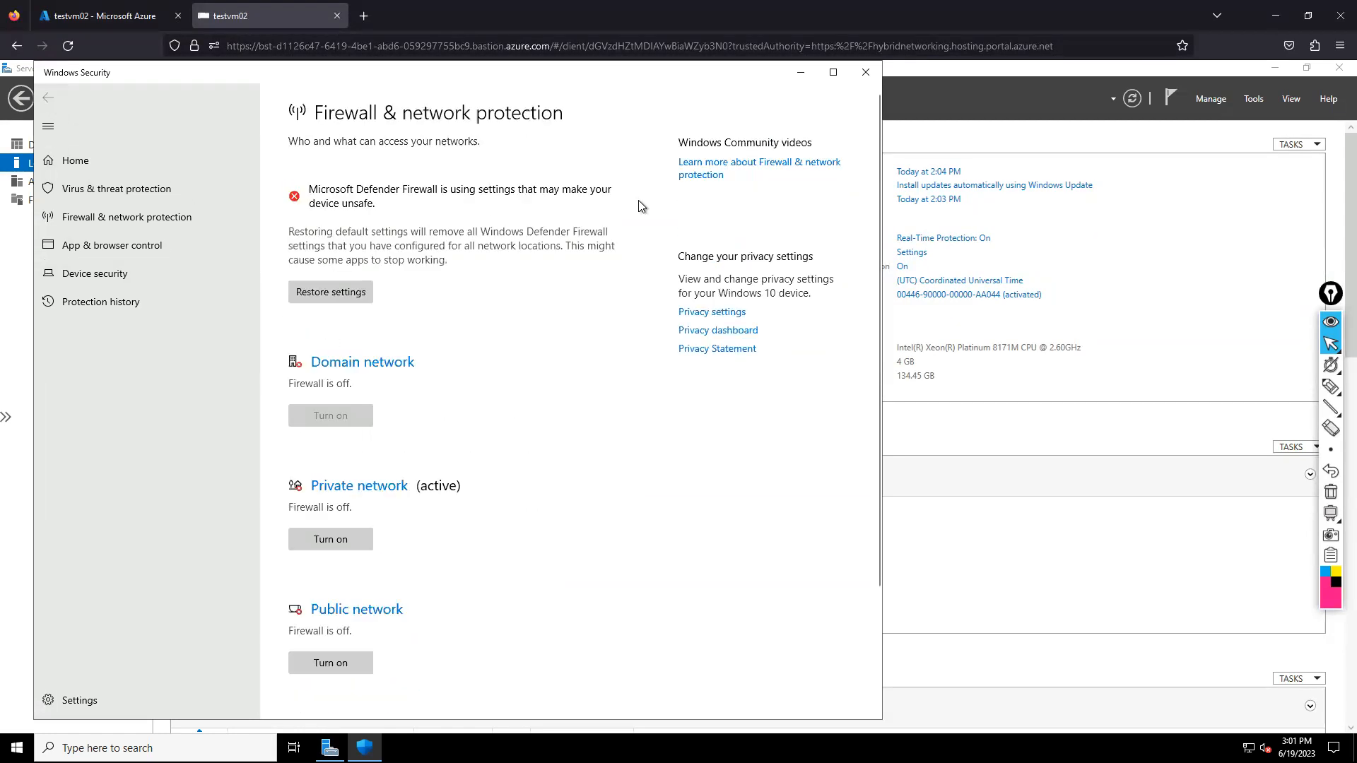
click(865, 73)
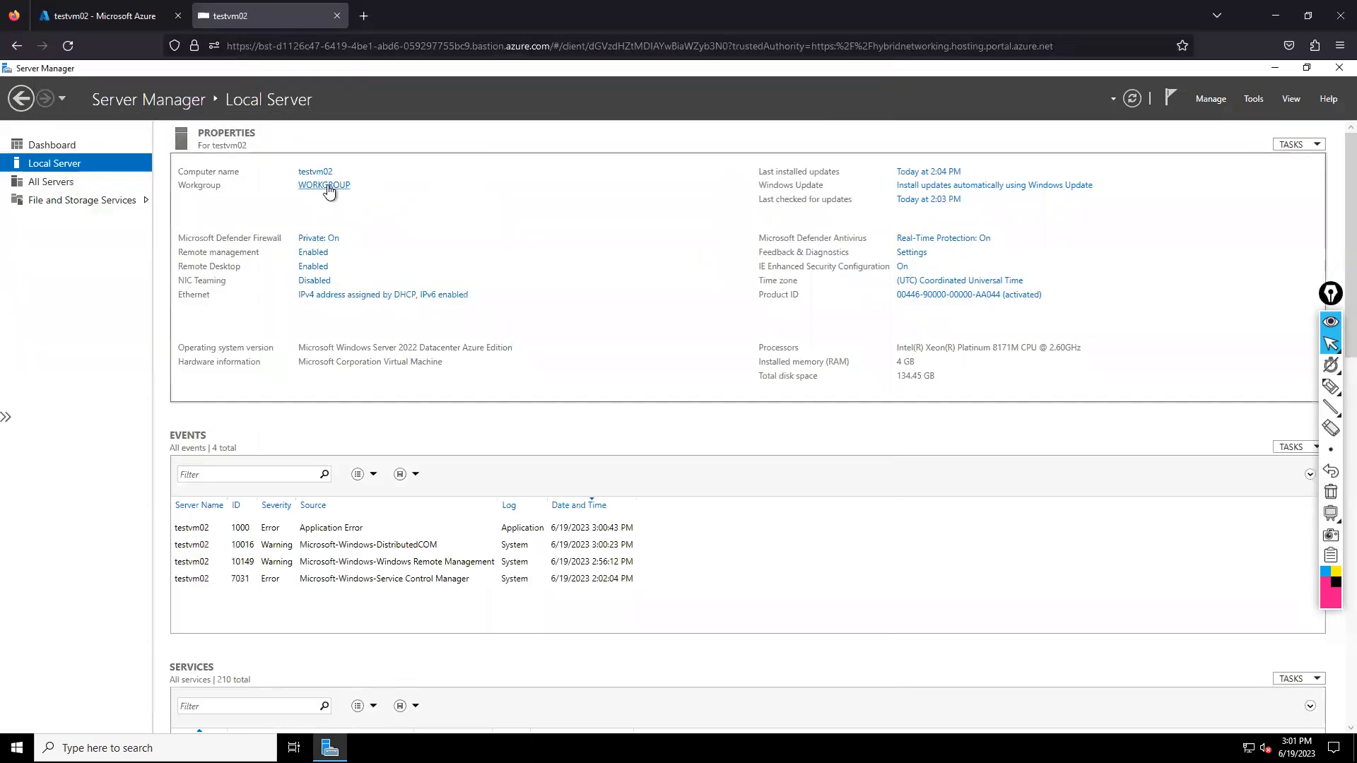
Change testvm02's membership from the workgroup to the domain learnwithtechie.com
click(328, 188)
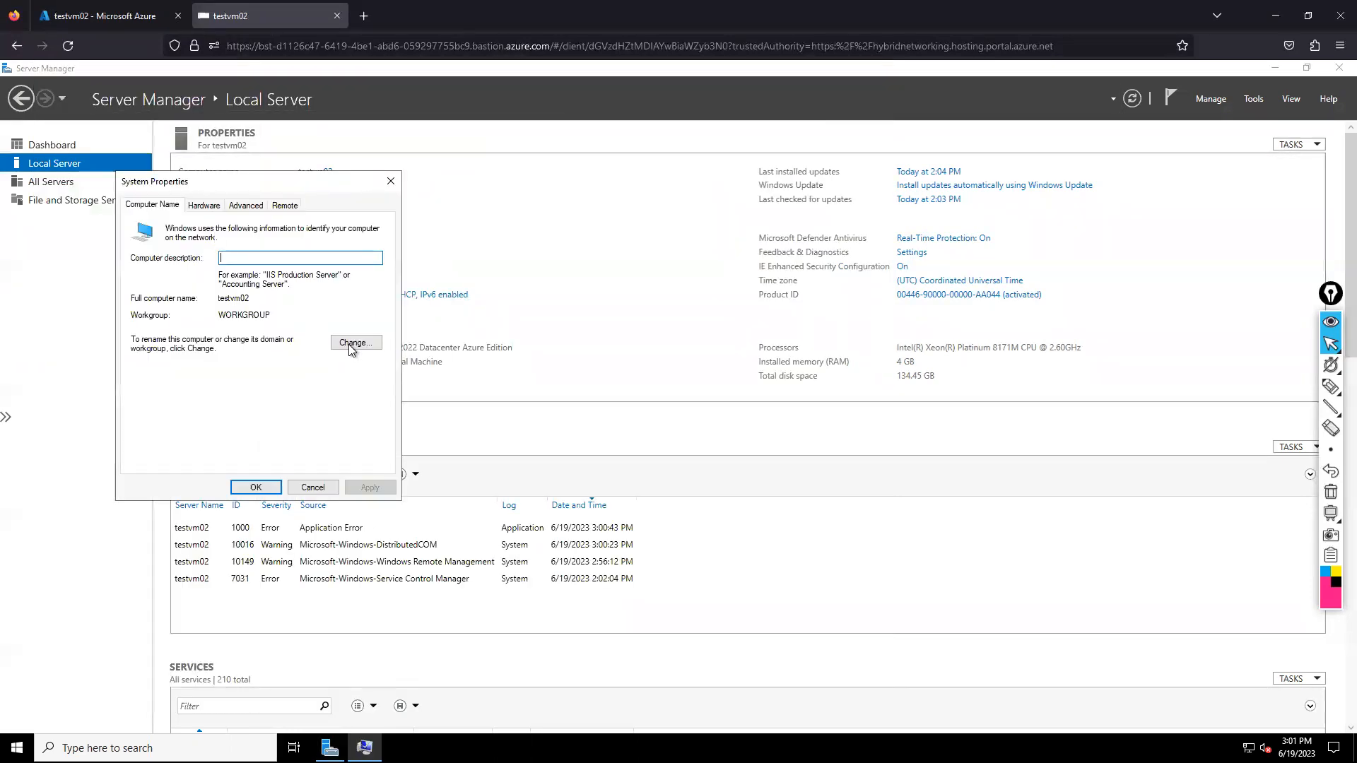
click(352, 344)
click(173, 372)
click(175, 382)
text(learnwitht)
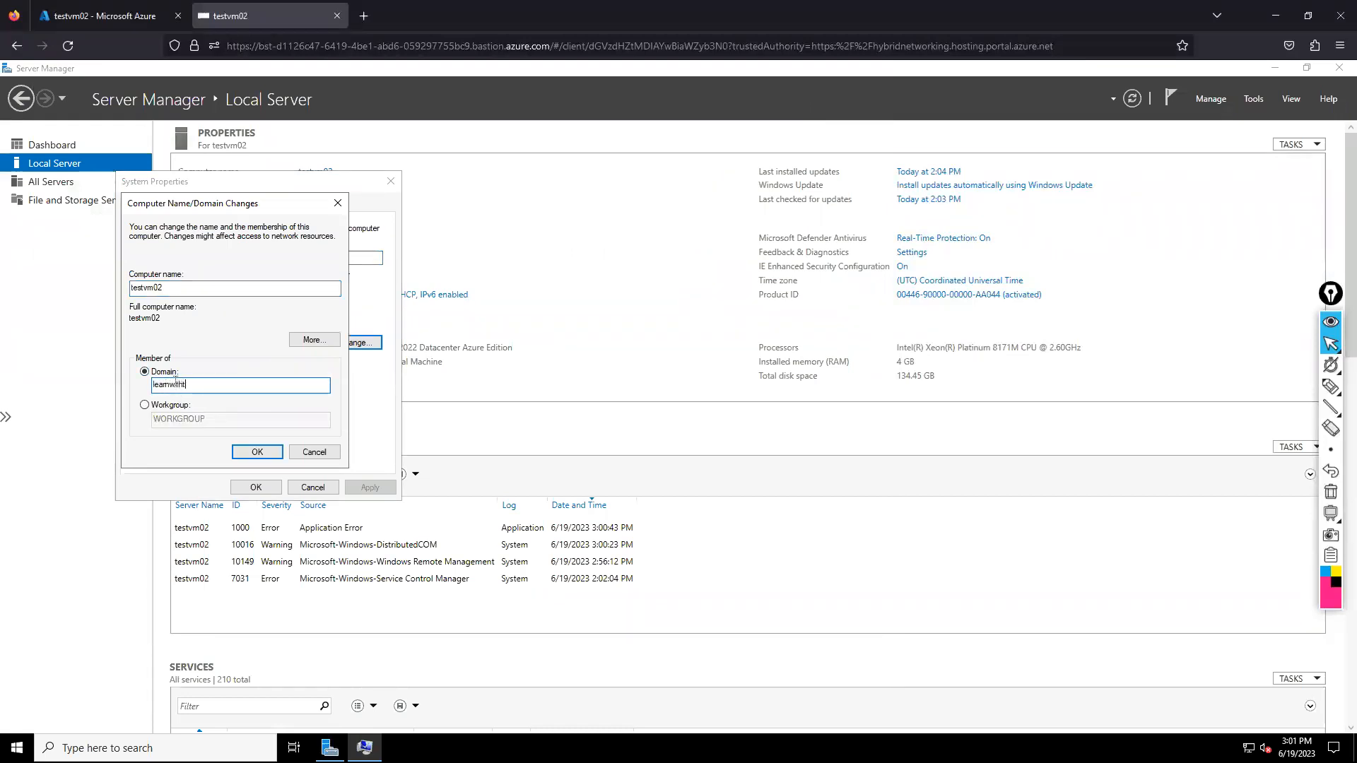
text(echie.com)
key(Return)
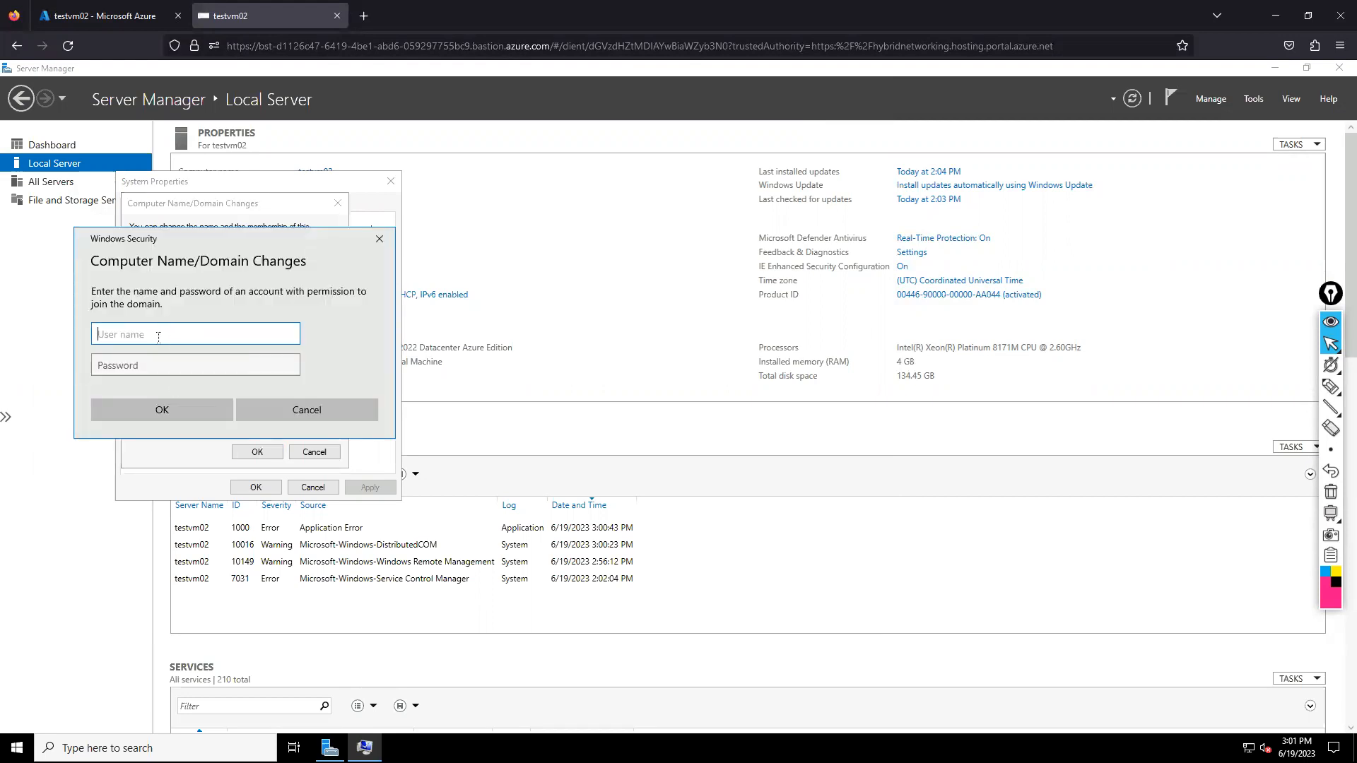
Authorize the domain join with the domain account's username and password, and acknowledge the resulting messages
text(a)
key(BackSpace)
text(l)
key(Tab)
text(*)
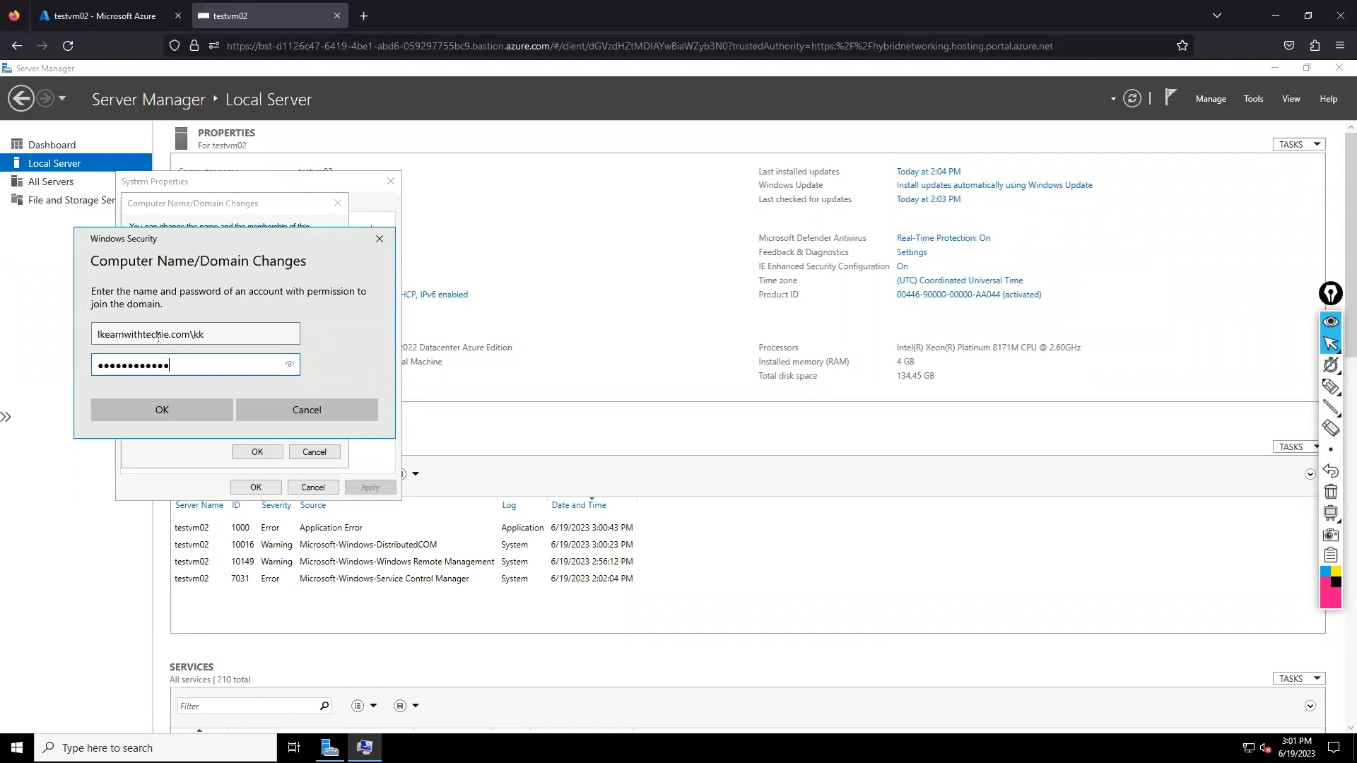
key(Return)
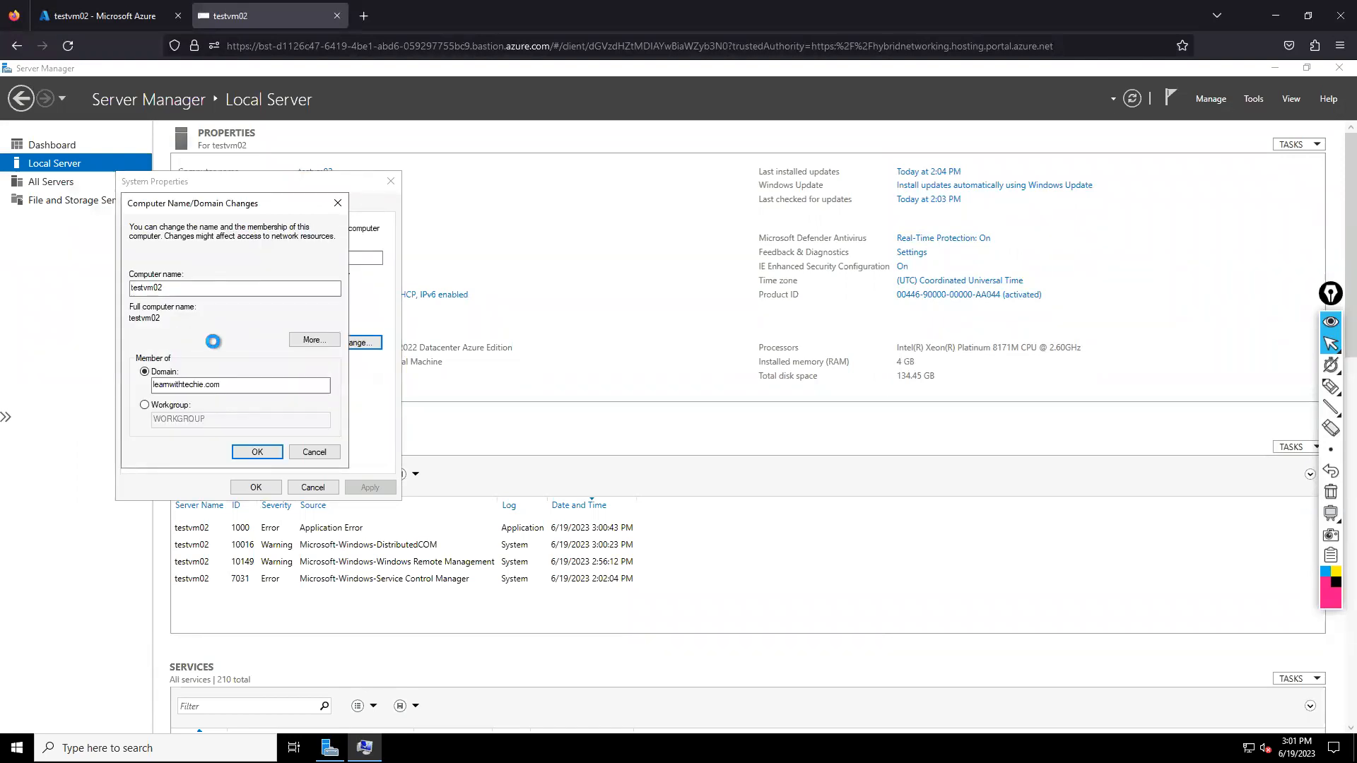
click(760, 454)
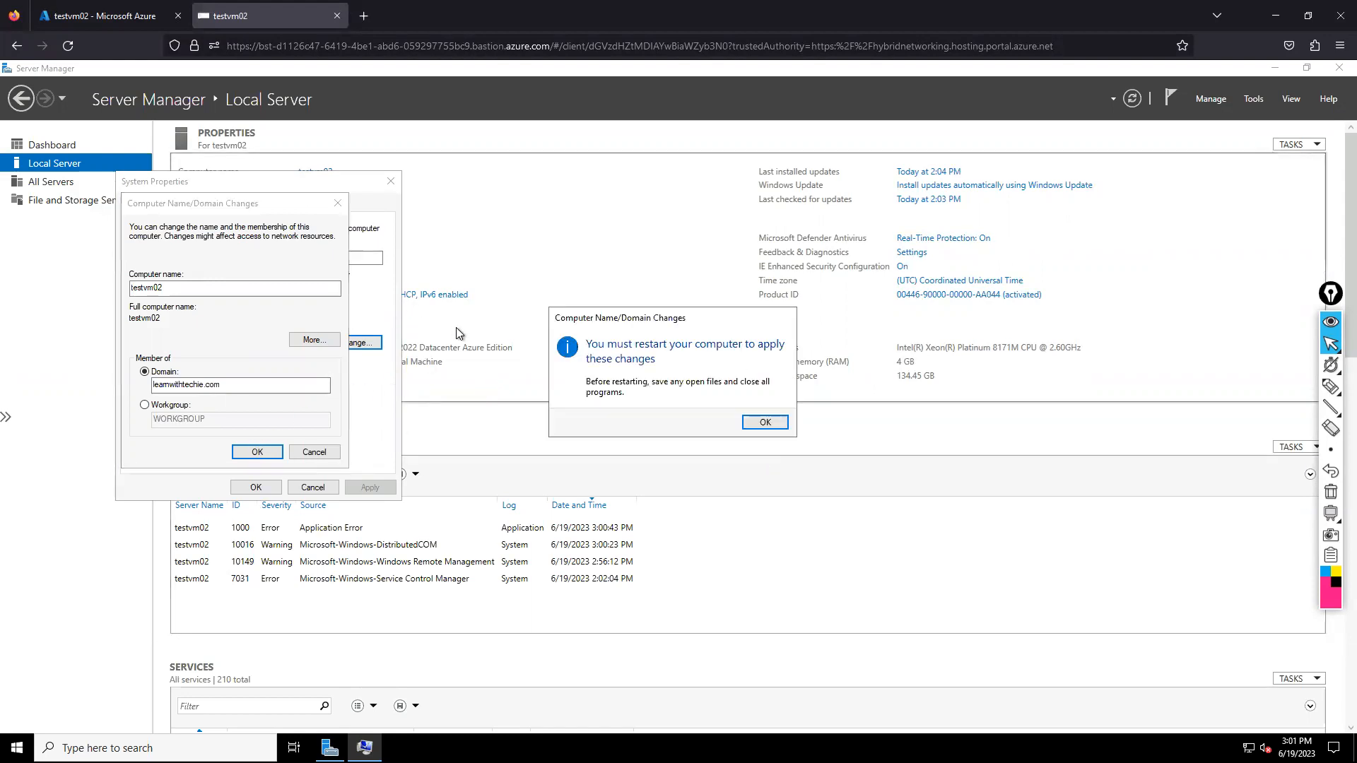
key(Return)
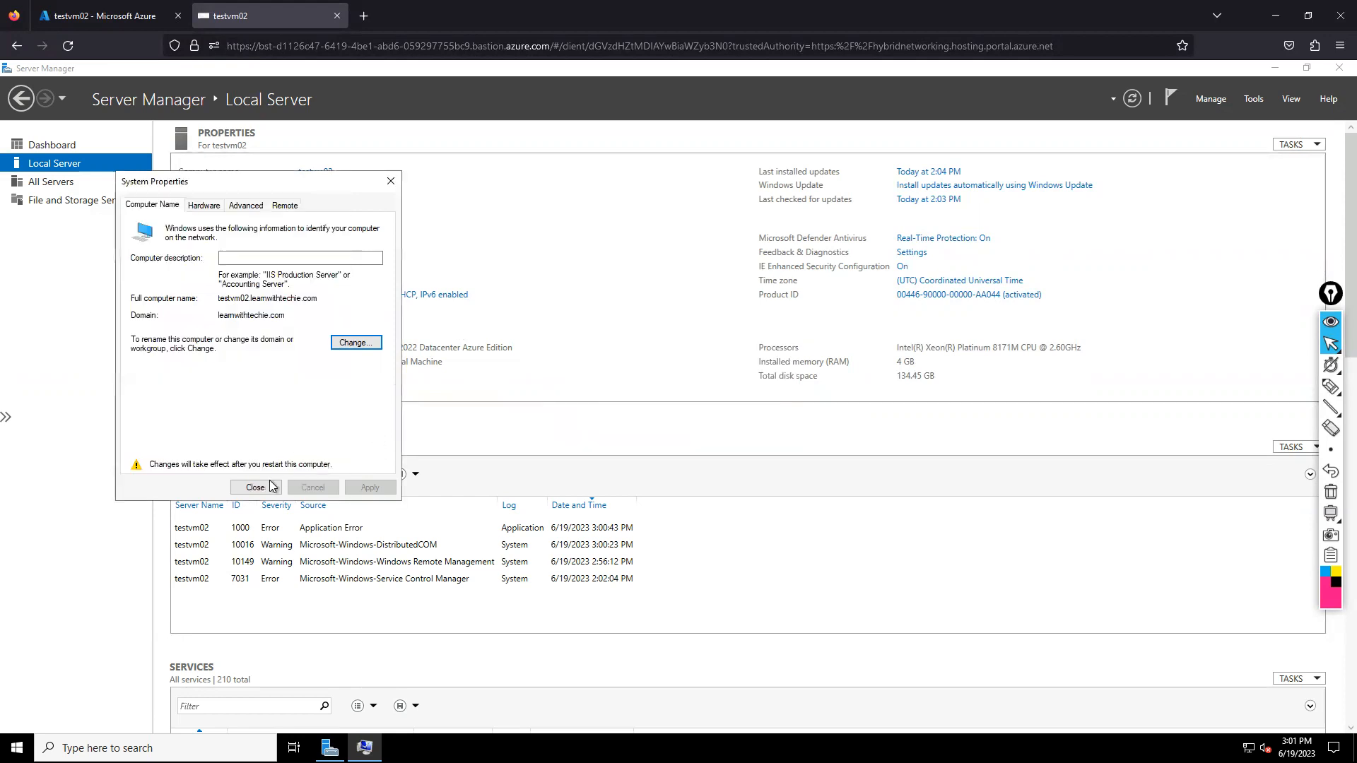
Close the system properties, restart testvm02 and close its Bastion session
click(256, 487)
click(677, 418)
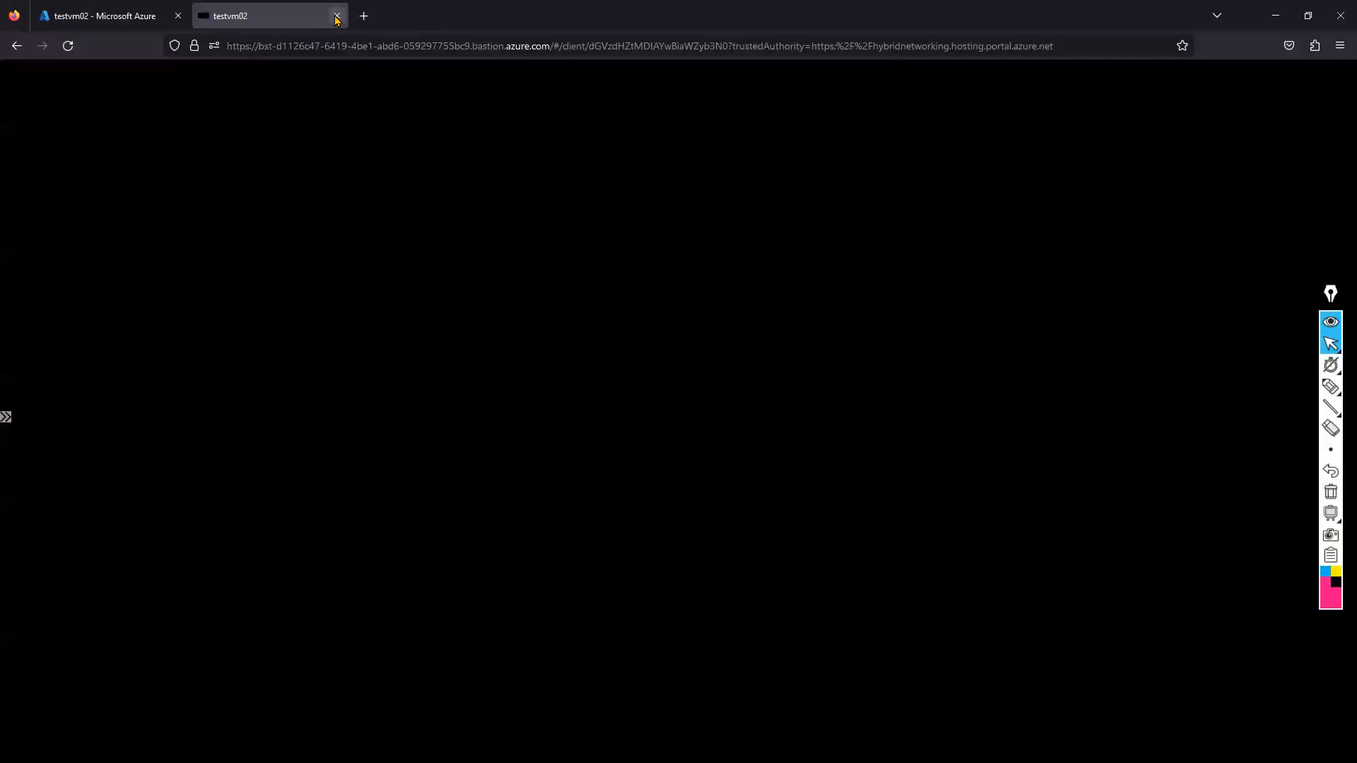
click(337, 16)
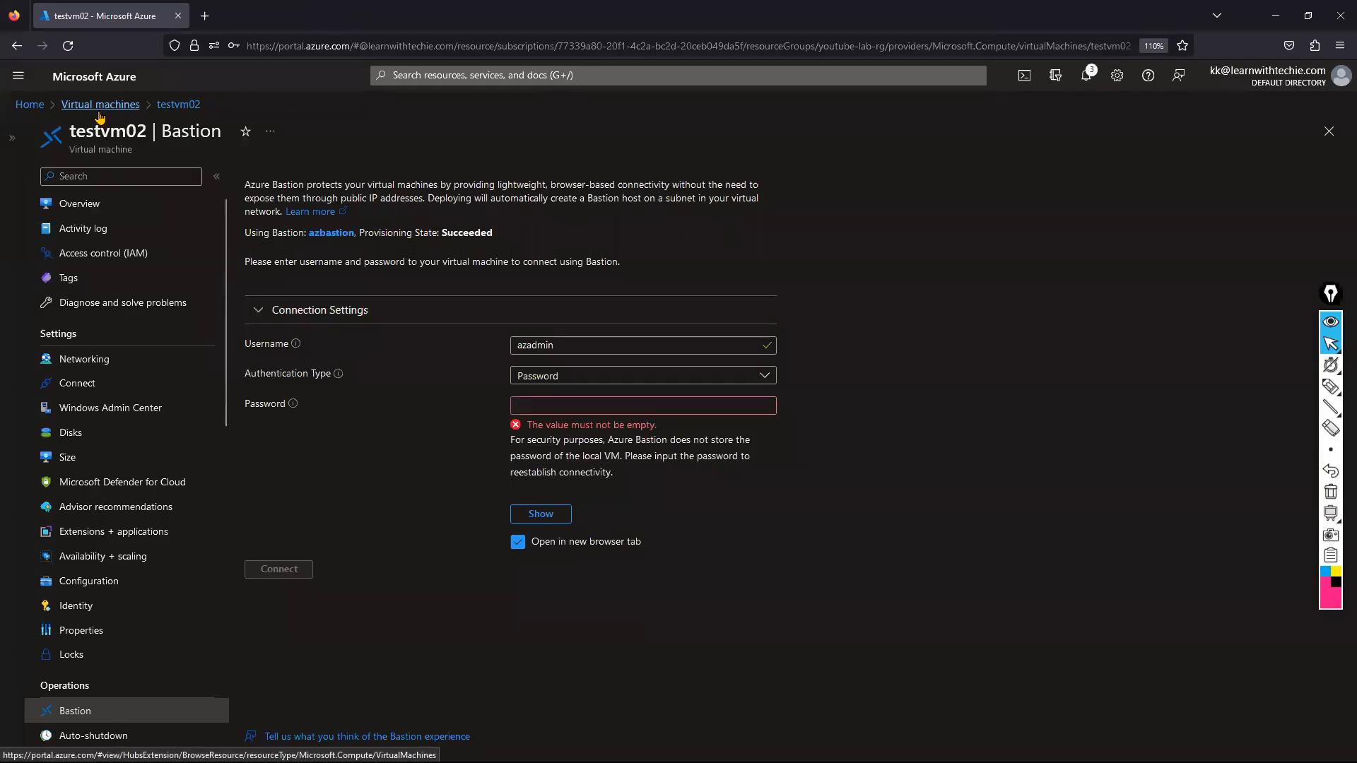
Open testvm01 from the virtual machines list and examine its private IP address
click(101, 106)
click(76, 323)
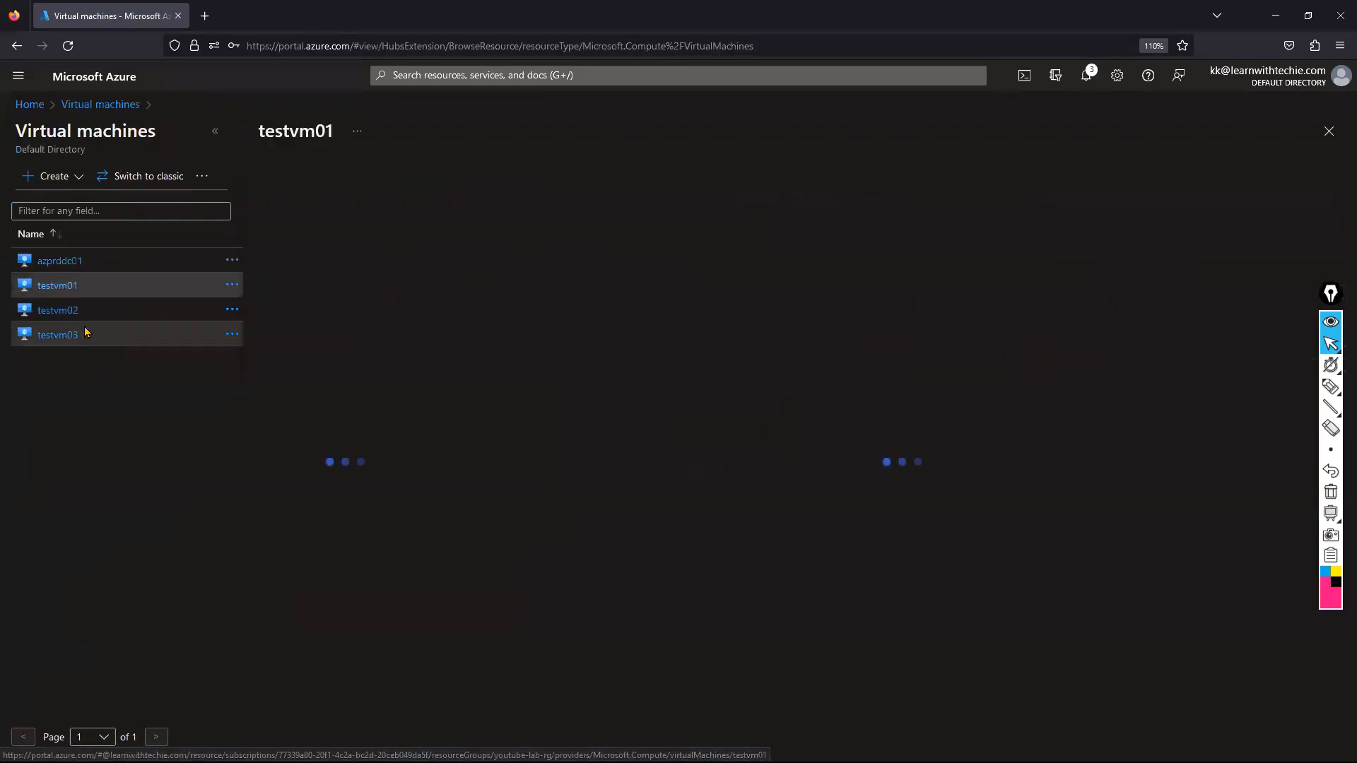
click(216, 134)
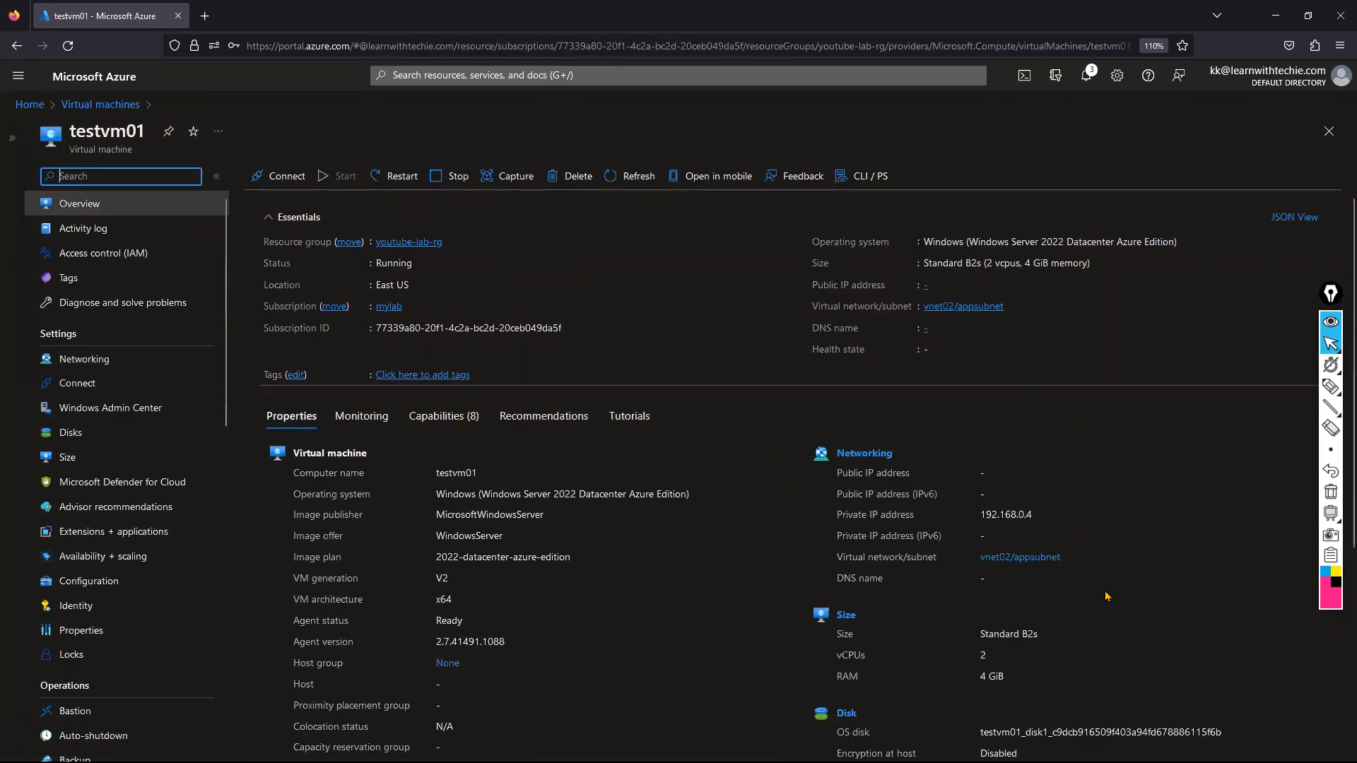
drag(981, 514, 1051, 516)
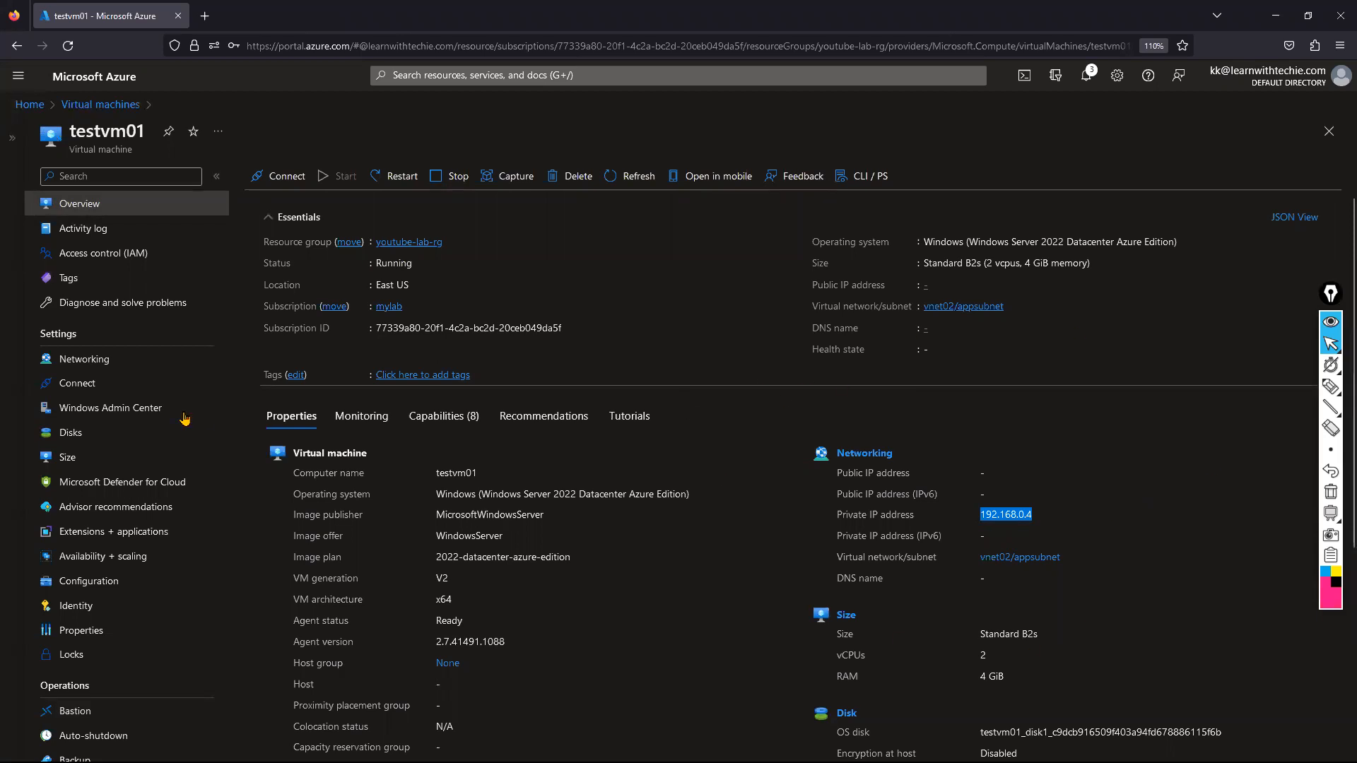
Check the DNS server settings of testvm01's network interface and go back to the machine's networking page
click(121, 362)
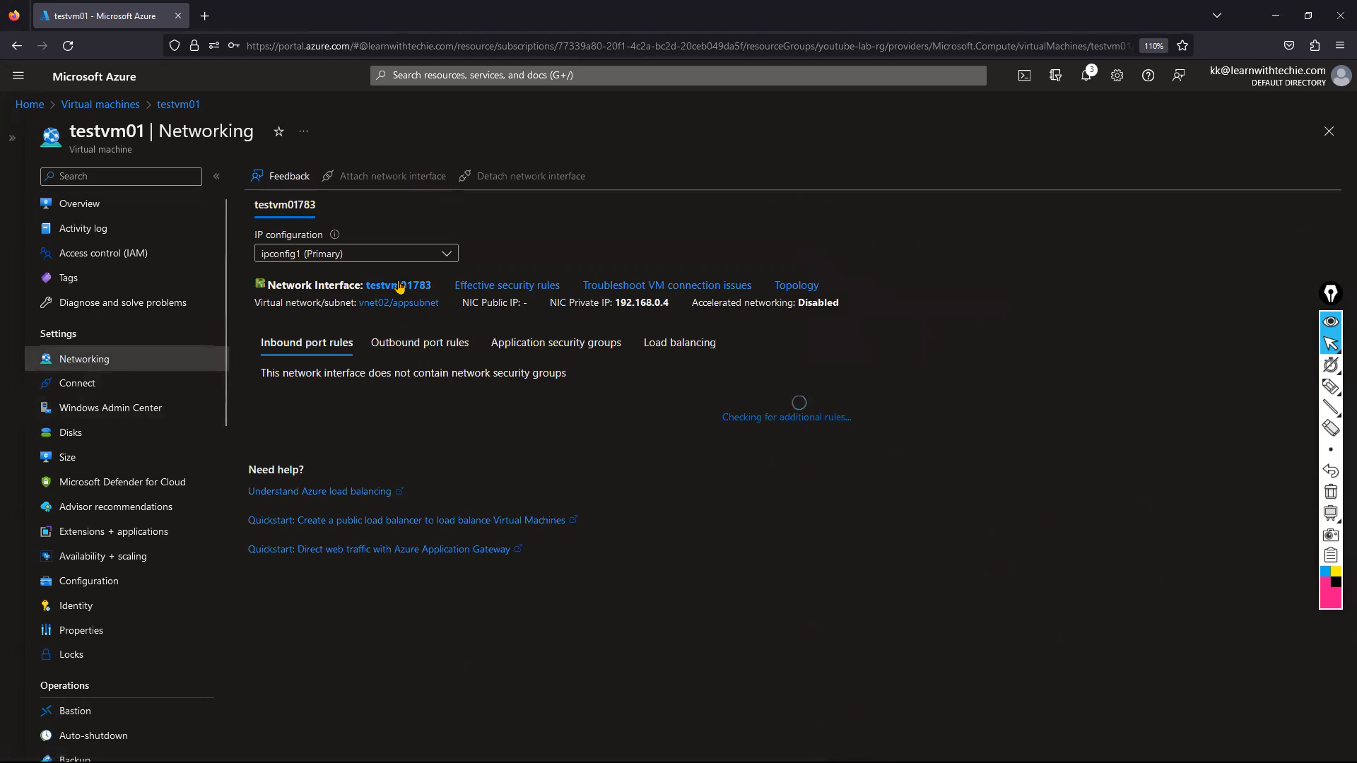
click(398, 286)
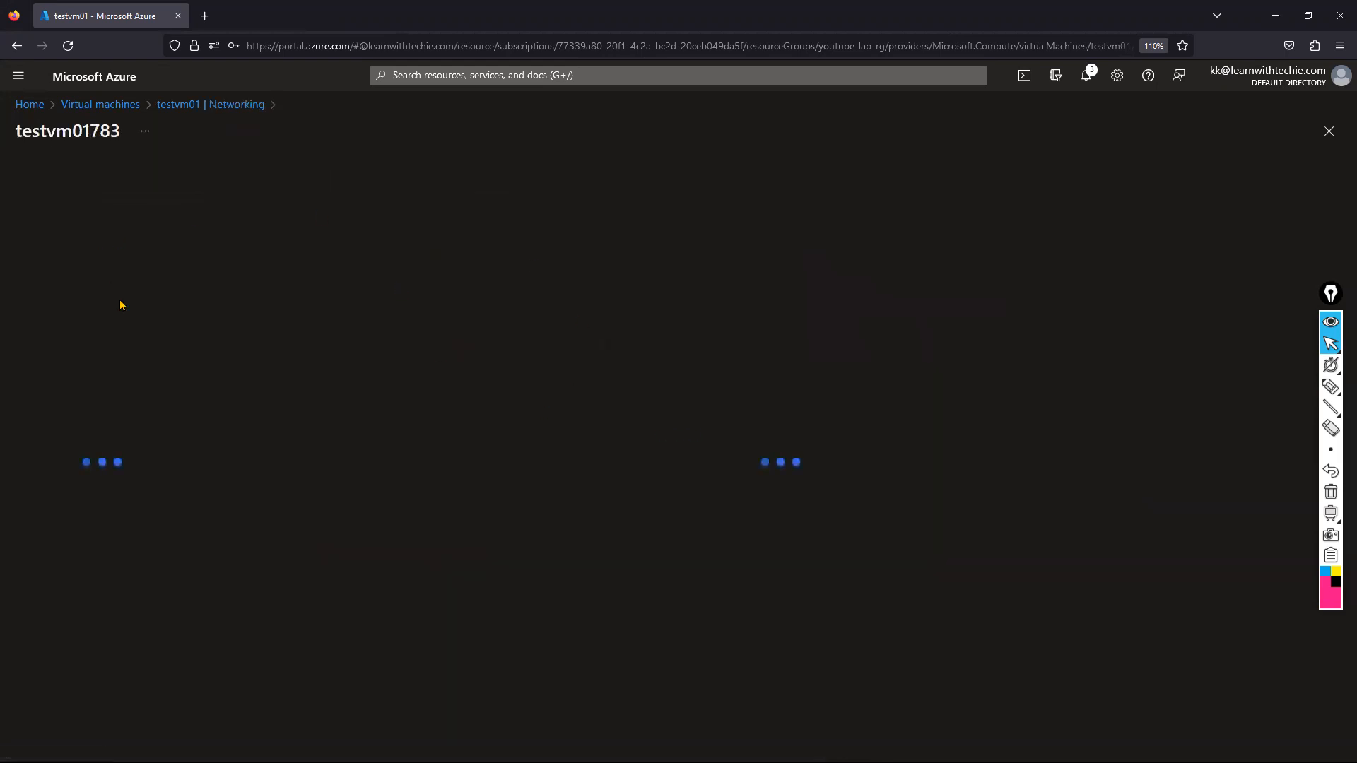
click(89, 362)
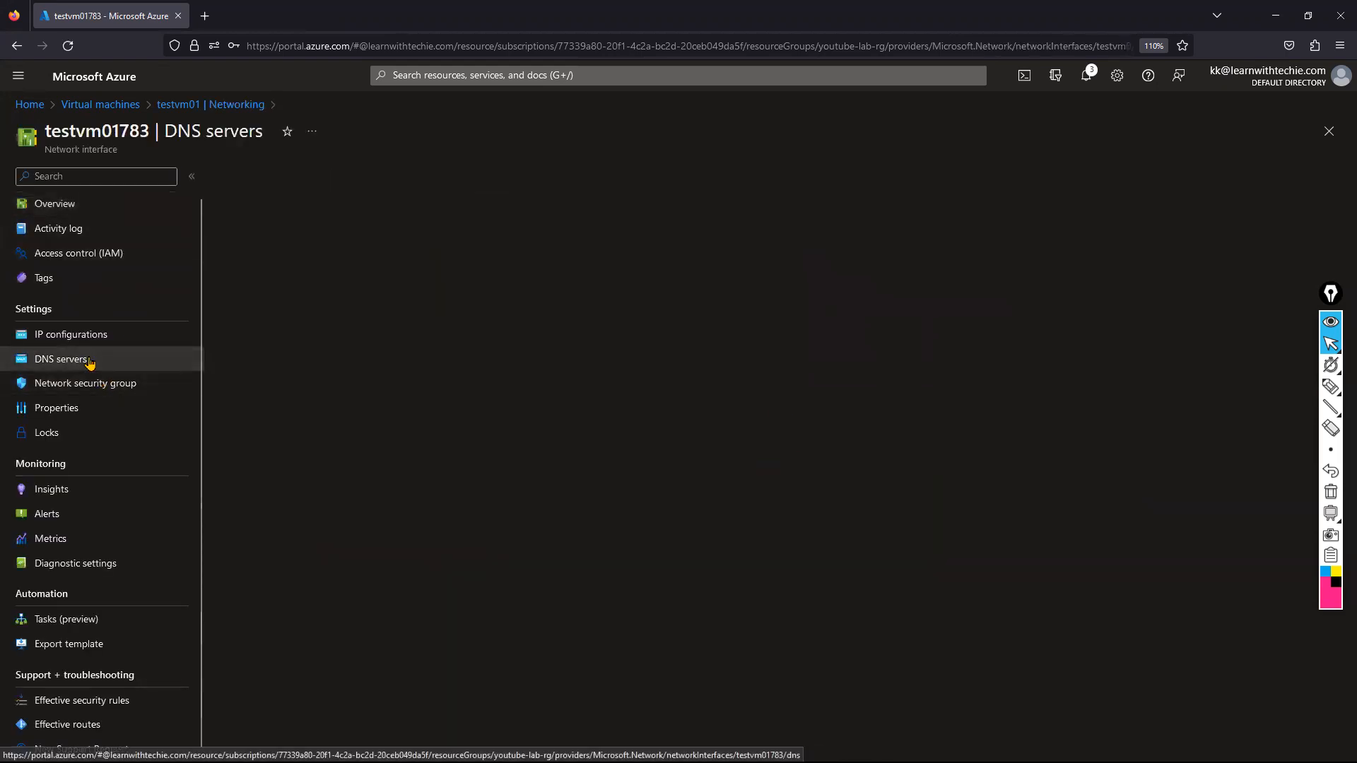
click(214, 106)
Open testvm01's virtual network vnet02 and check its DNS server setting
click(124, 203)
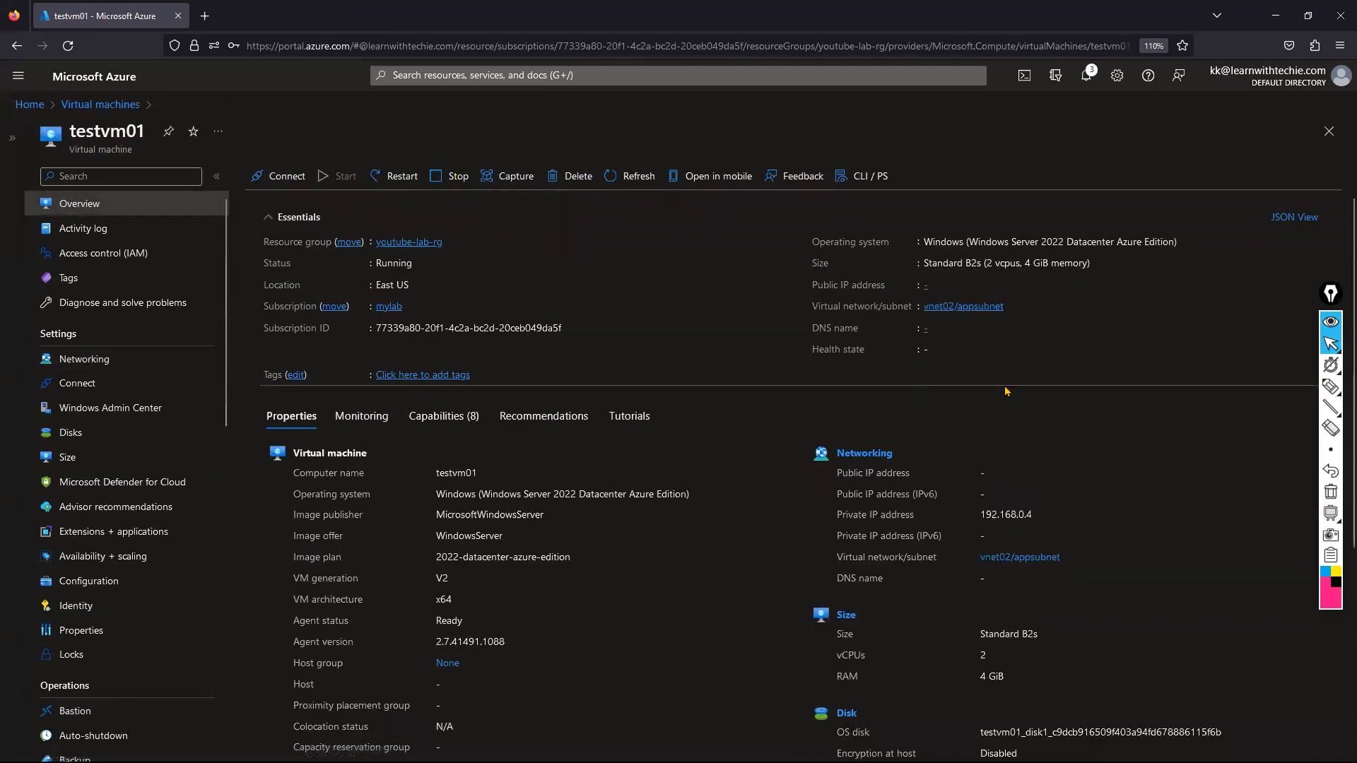
click(963, 308)
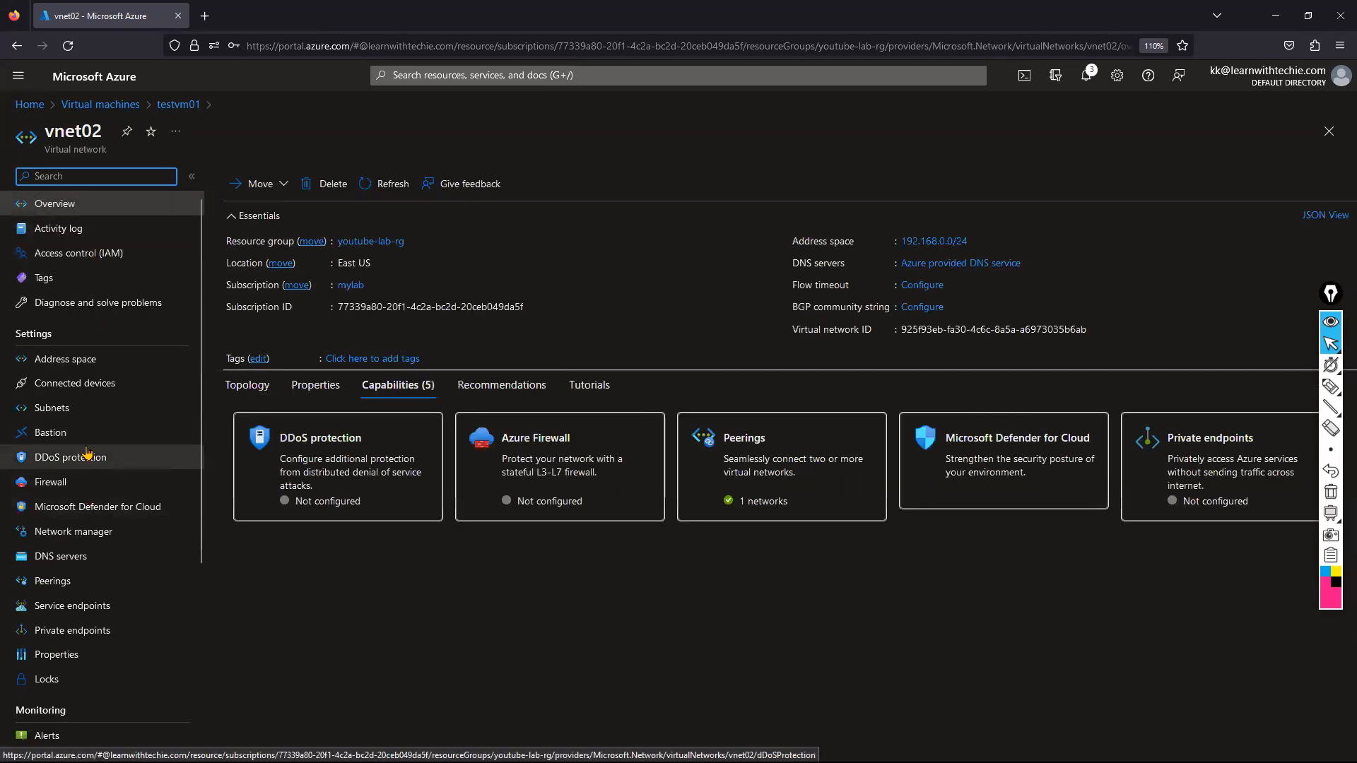
click(79, 410)
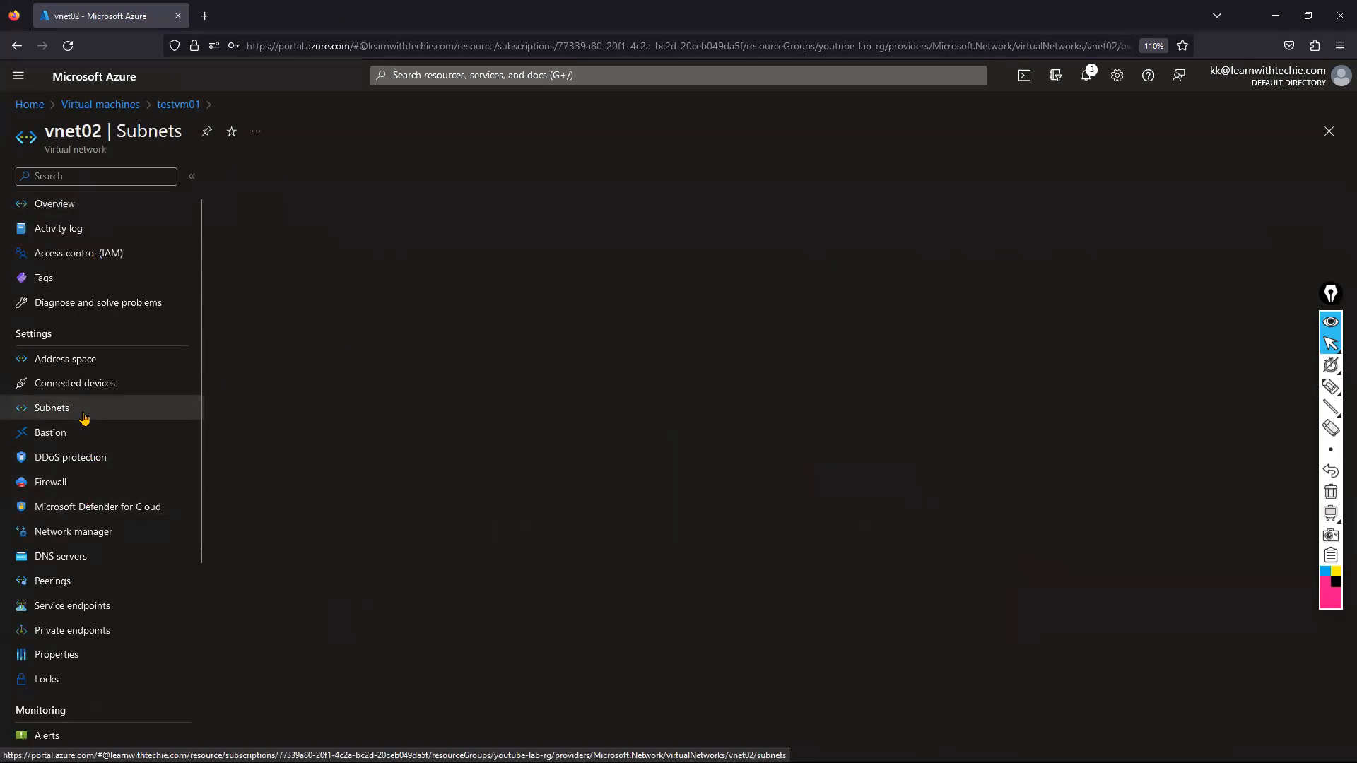
click(70, 559)
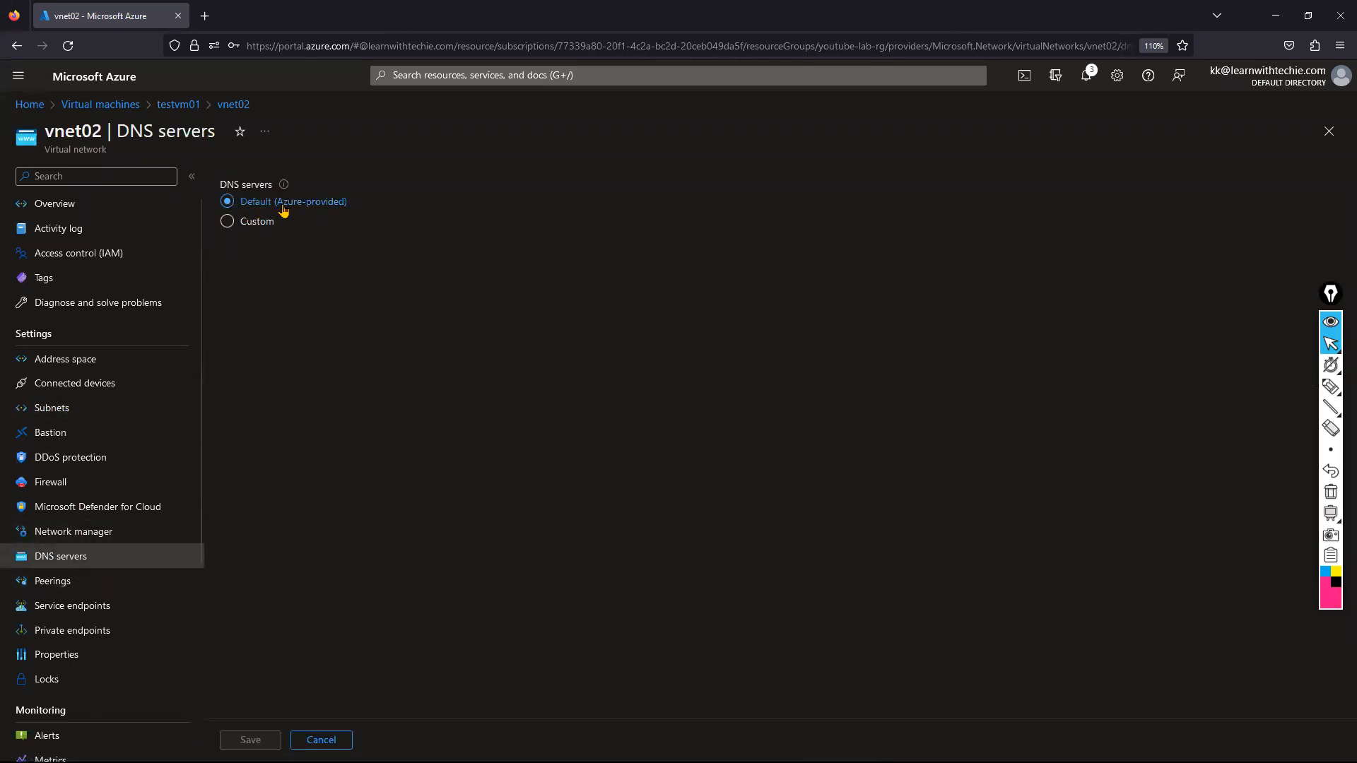
Return to testvm01 from vnet02 and open its Bastion connection page
click(179, 106)
click(302, 187)
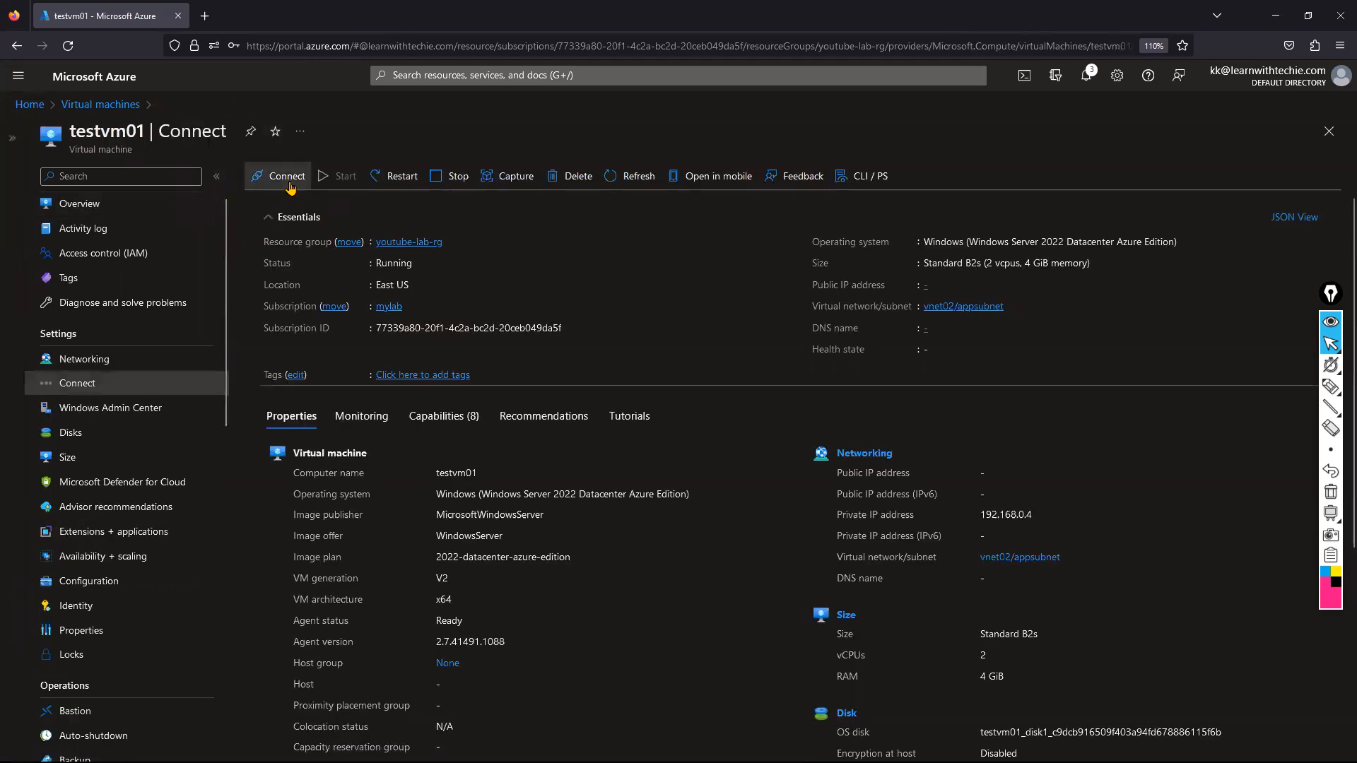
click(357, 199)
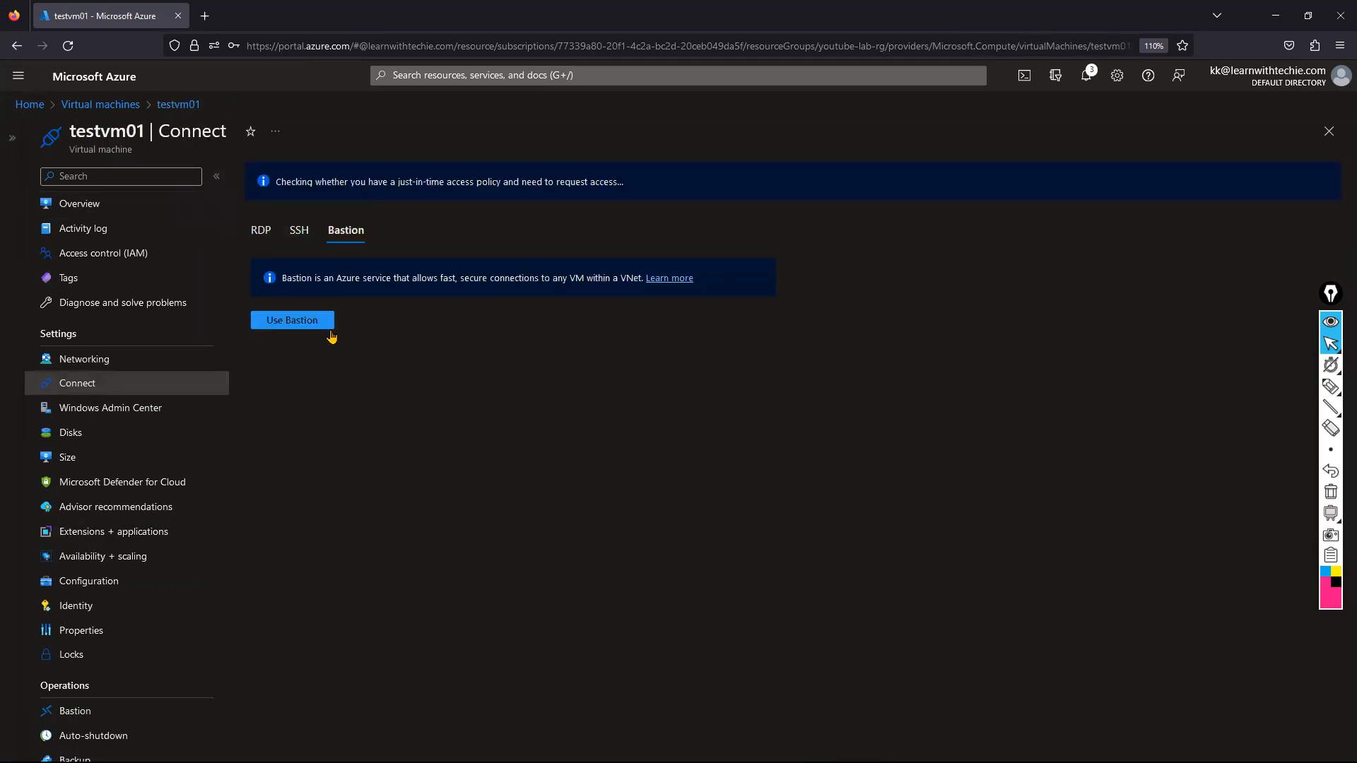
click(324, 322)
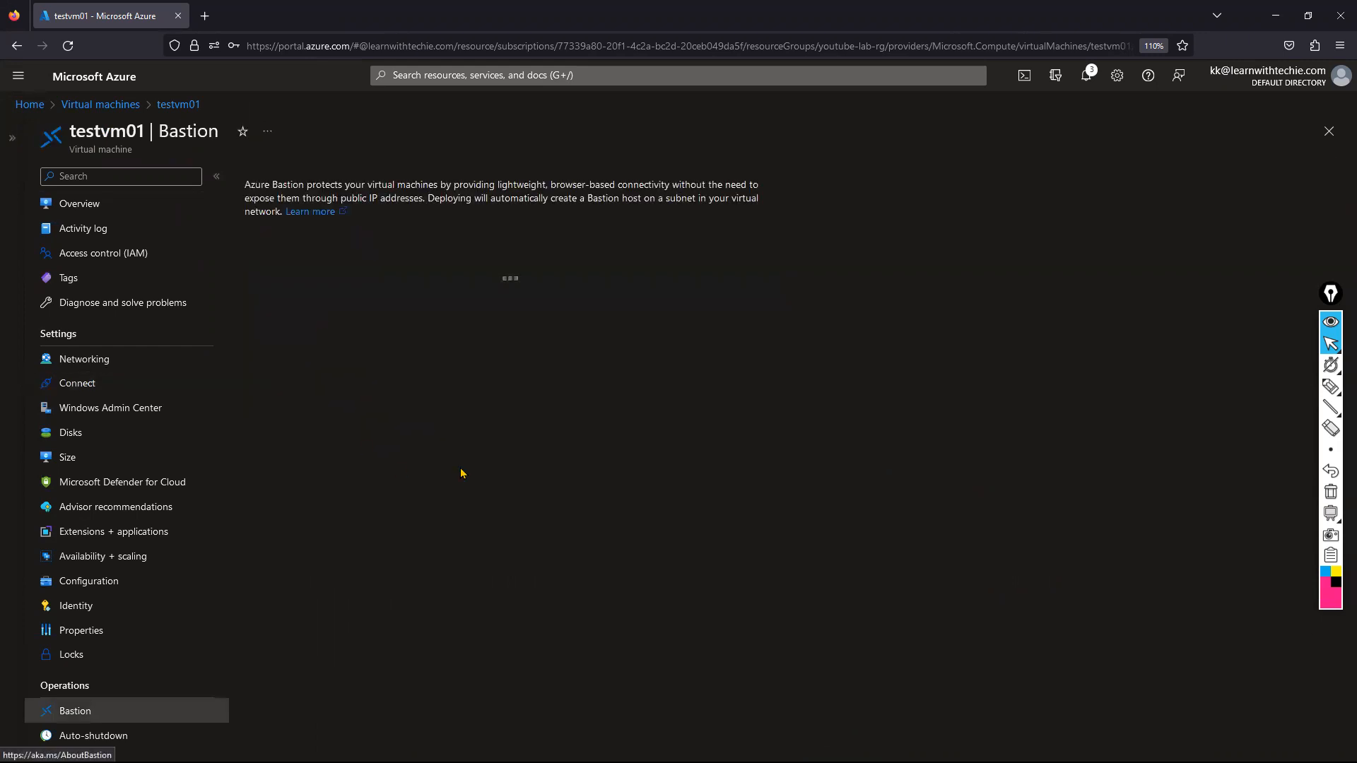
Connect to testvm01 through Bastion with the username azadmin and the account password
click(526, 347)
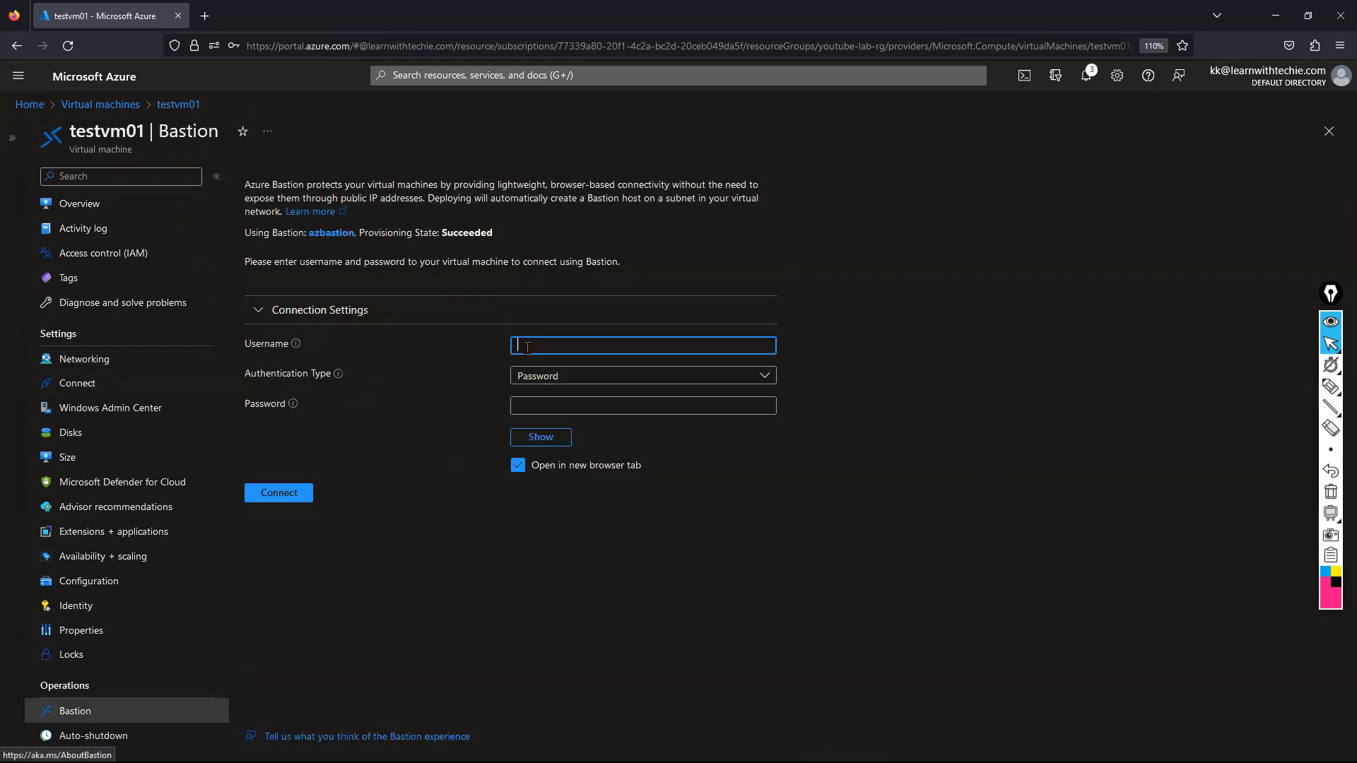
text(azadmin)
key(Tab)
key(Tab)
key(Tab)
key(Tab)
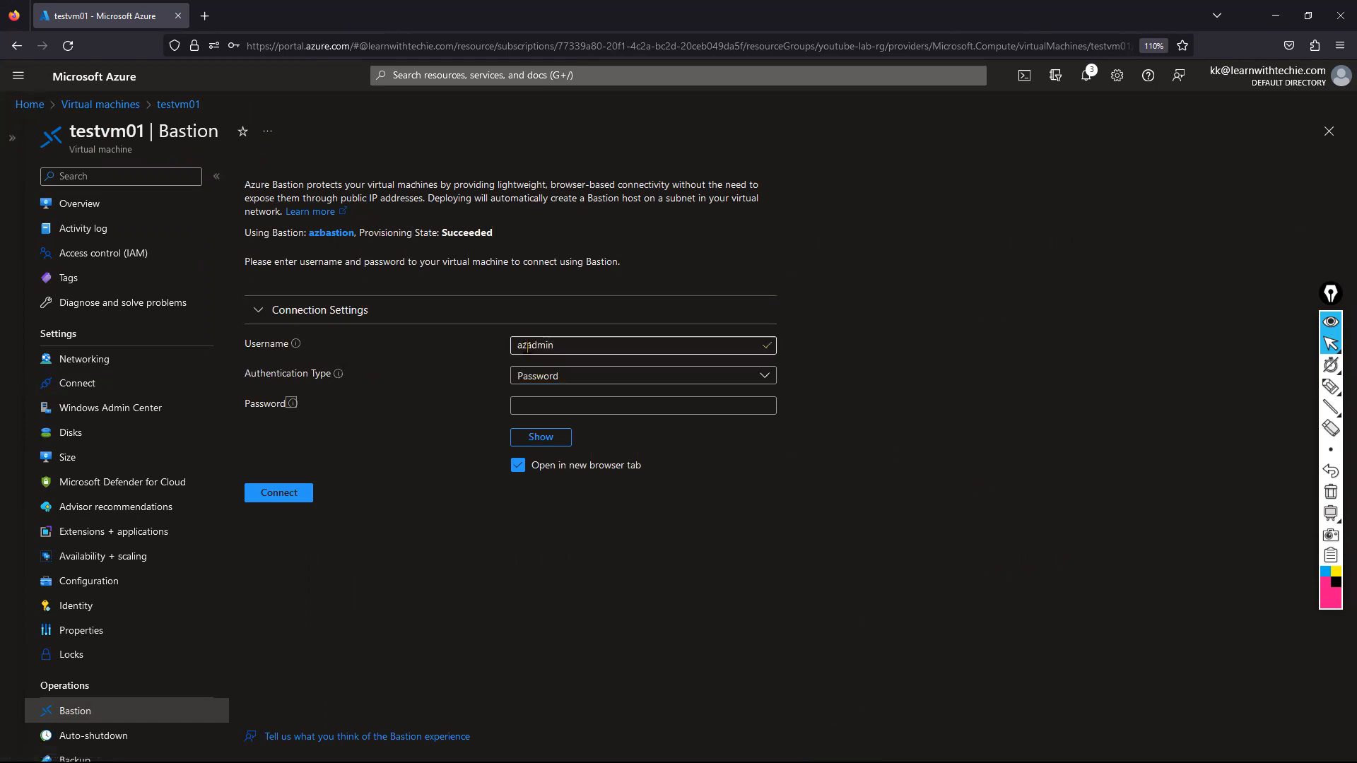
text(•••••)
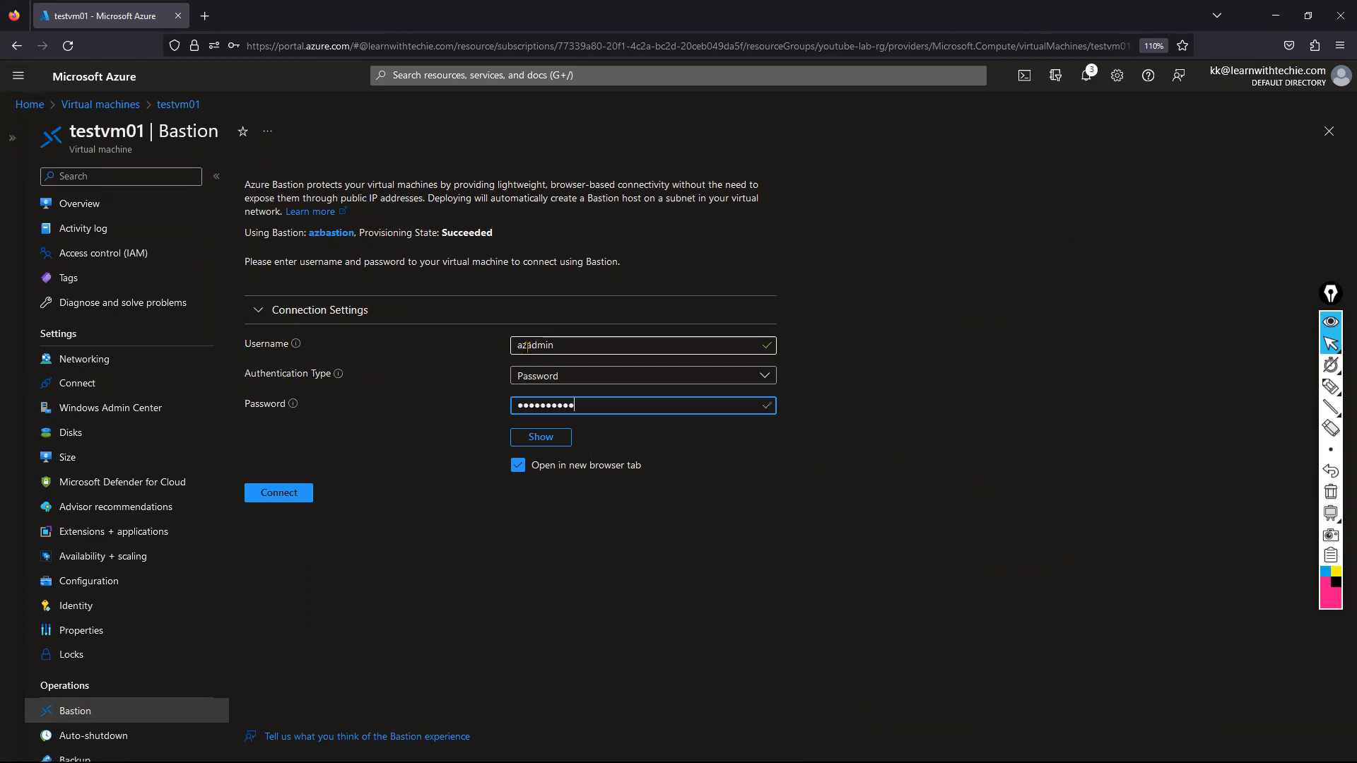
key(Return)
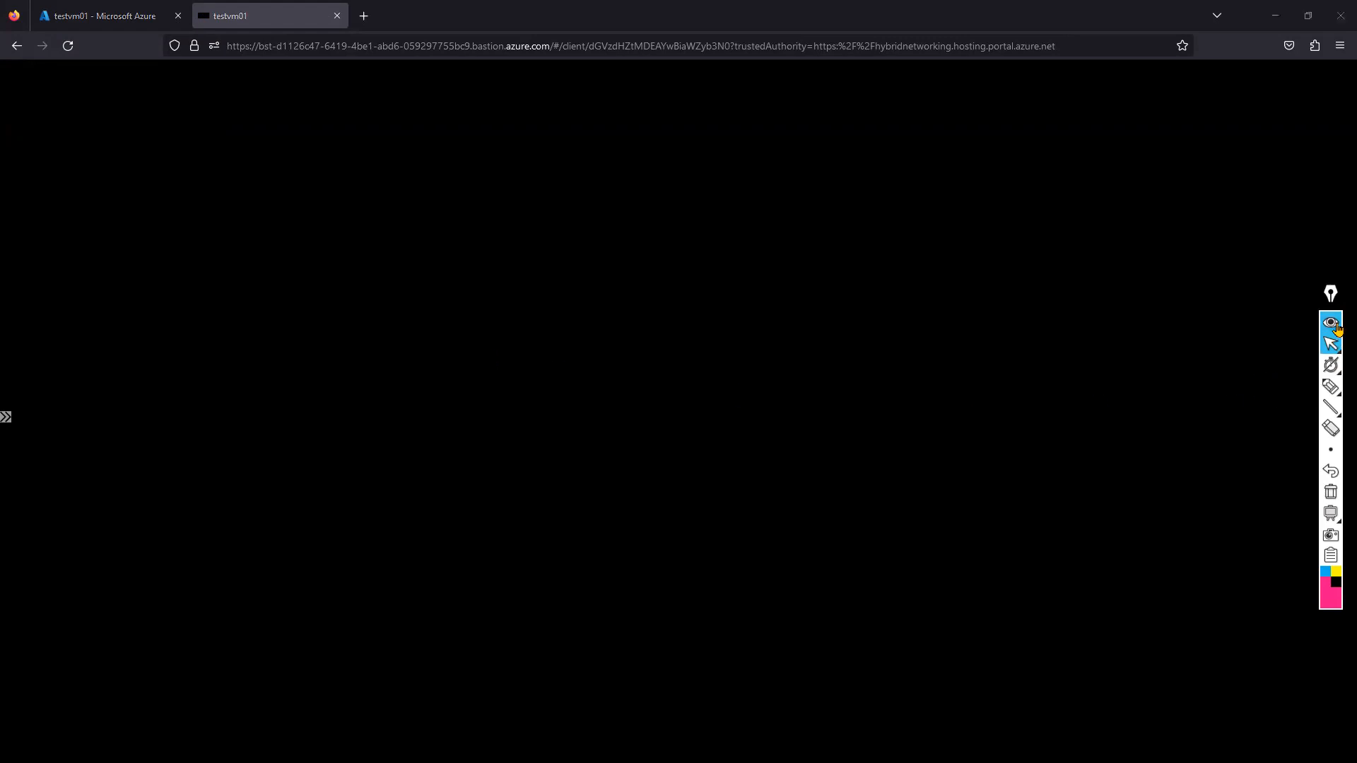
Allow testvm01 to be discoverable on its network and open the local server properties in Server Manager
click(1330, 297)
drag(1330, 296, 1339, 368)
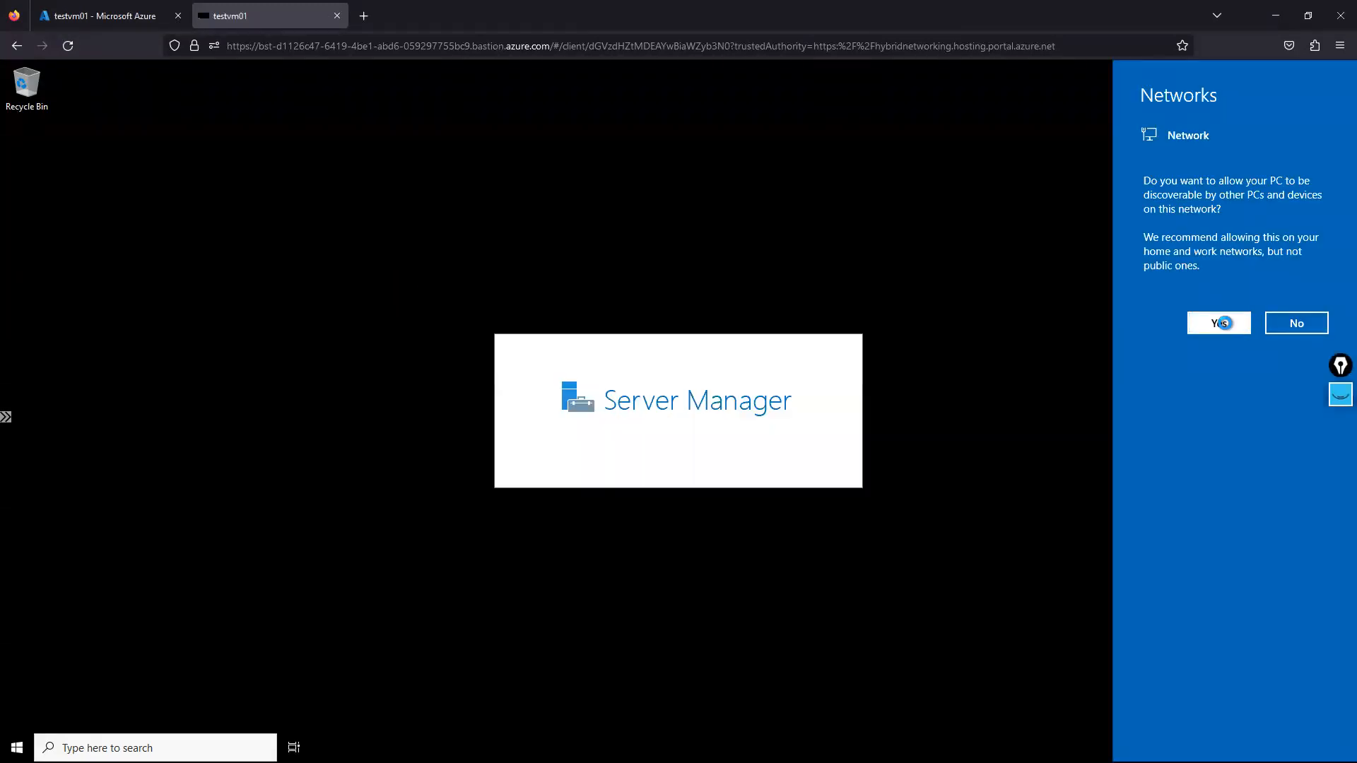
click(1221, 323)
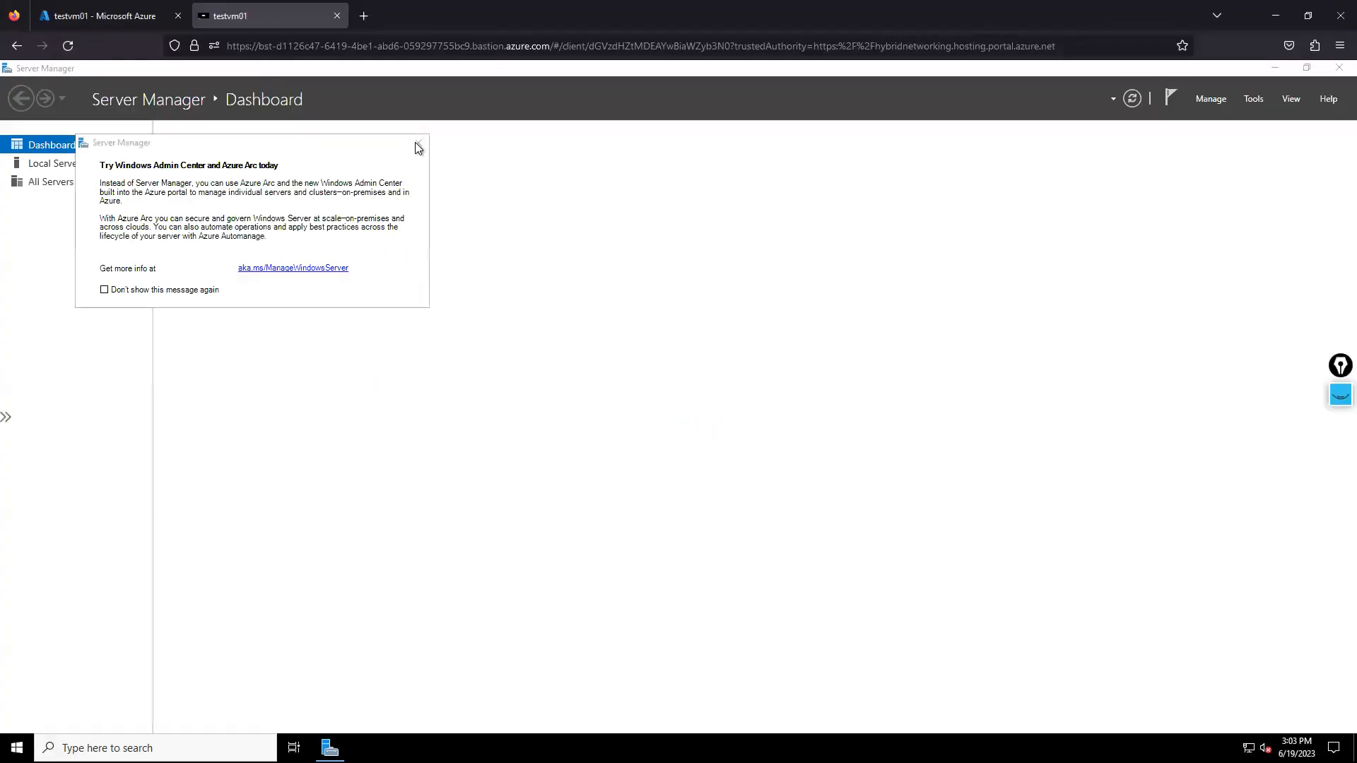
click(418, 144)
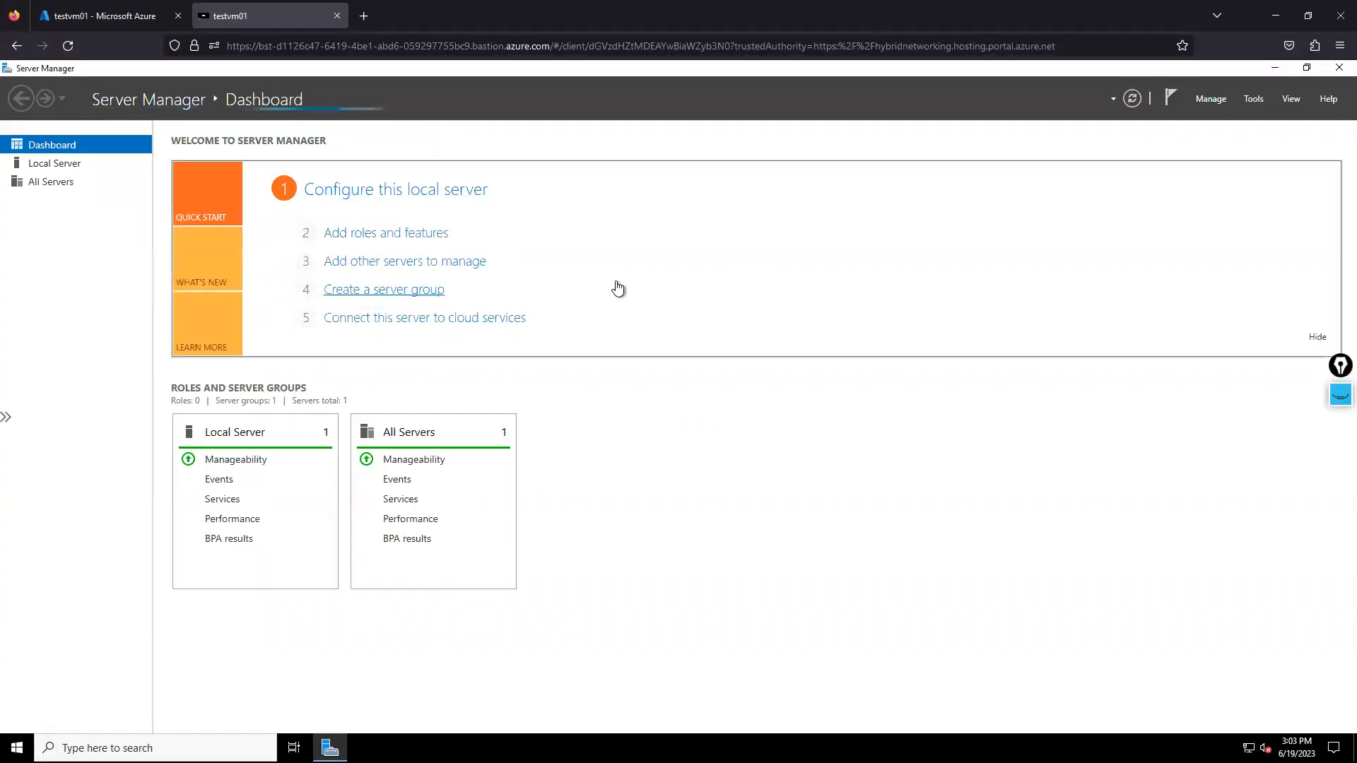
click(61, 168)
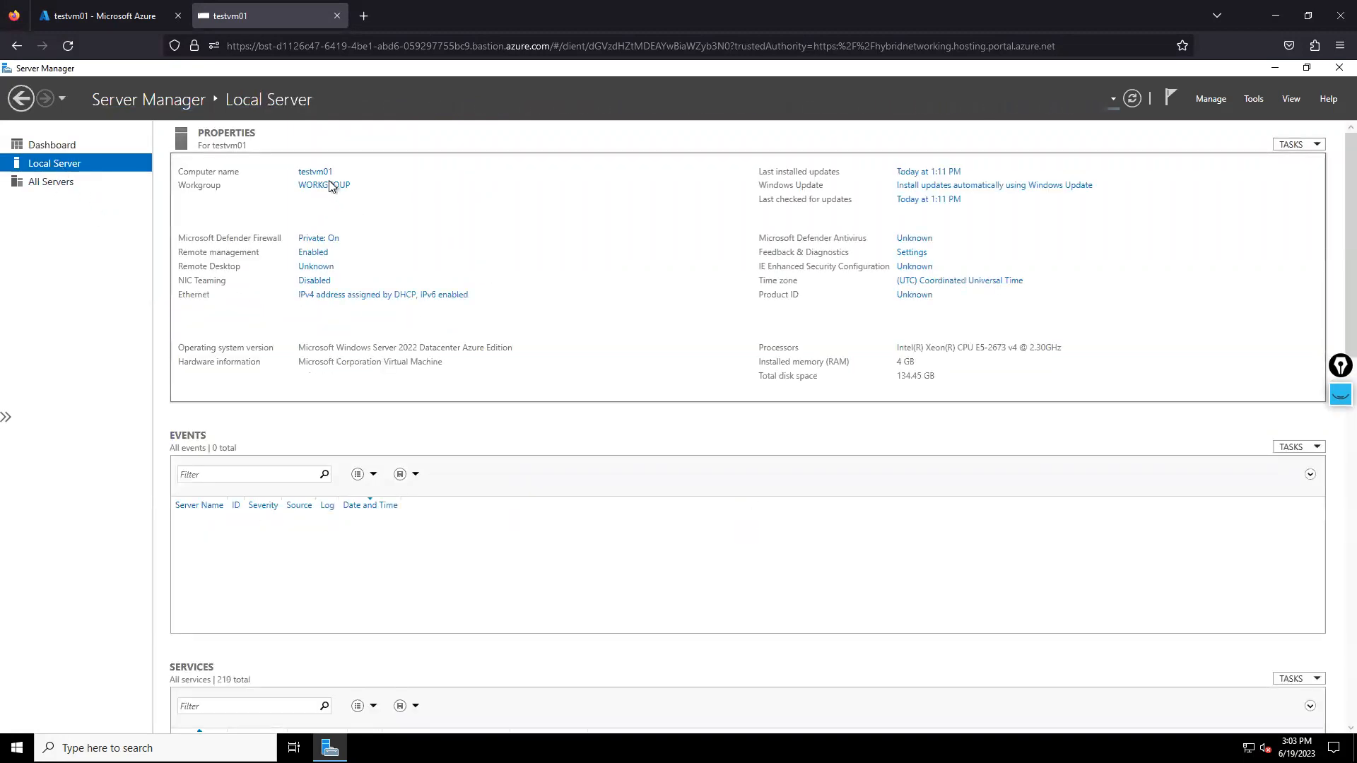
click(1341, 405)
click(1341, 458)
mouse_move(290, 159)
mouse_down()
mouse_move(386, 212)
mouse_move(319, 222)
mouse_up()
click(1341, 563)
click(1341, 419)
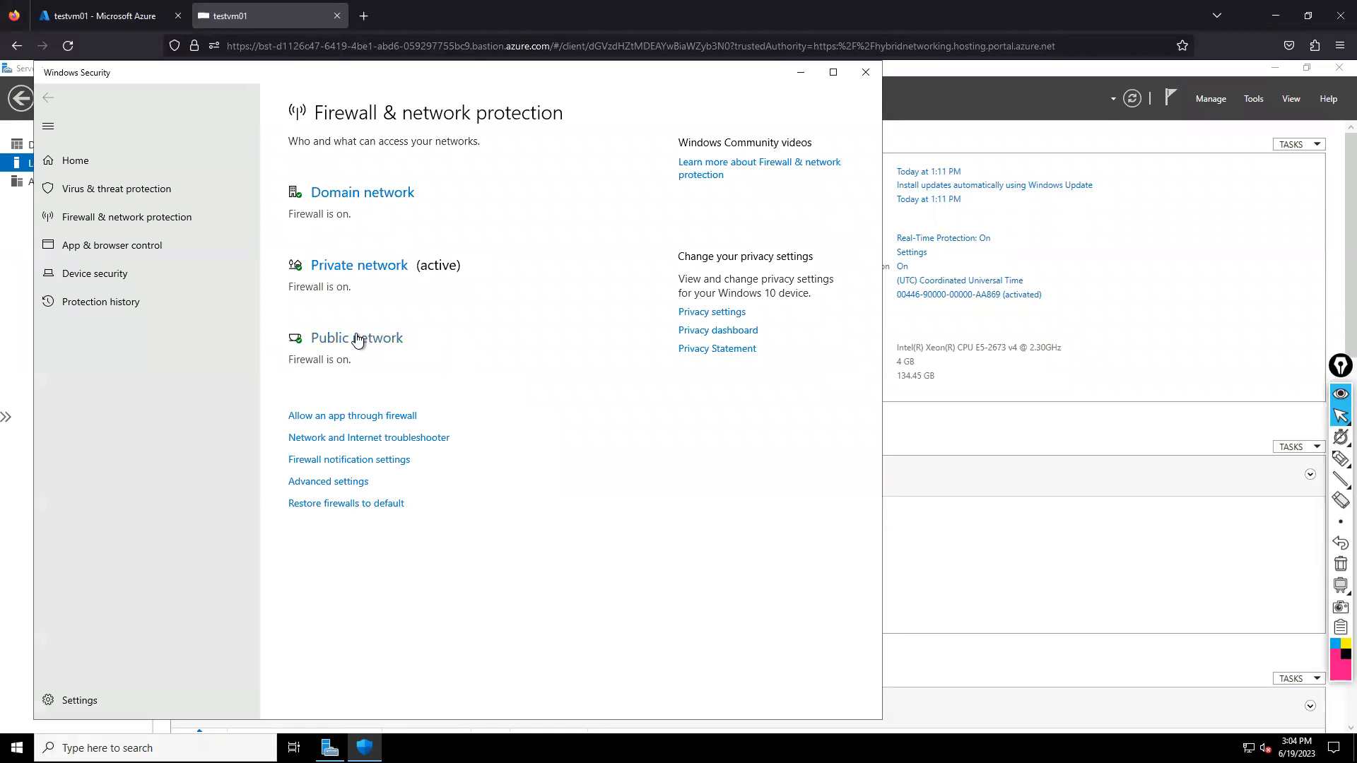
Turn off Microsoft Defender Firewall for the public, private and domain networks and close Windows Security
click(356, 339)
click(295, 359)
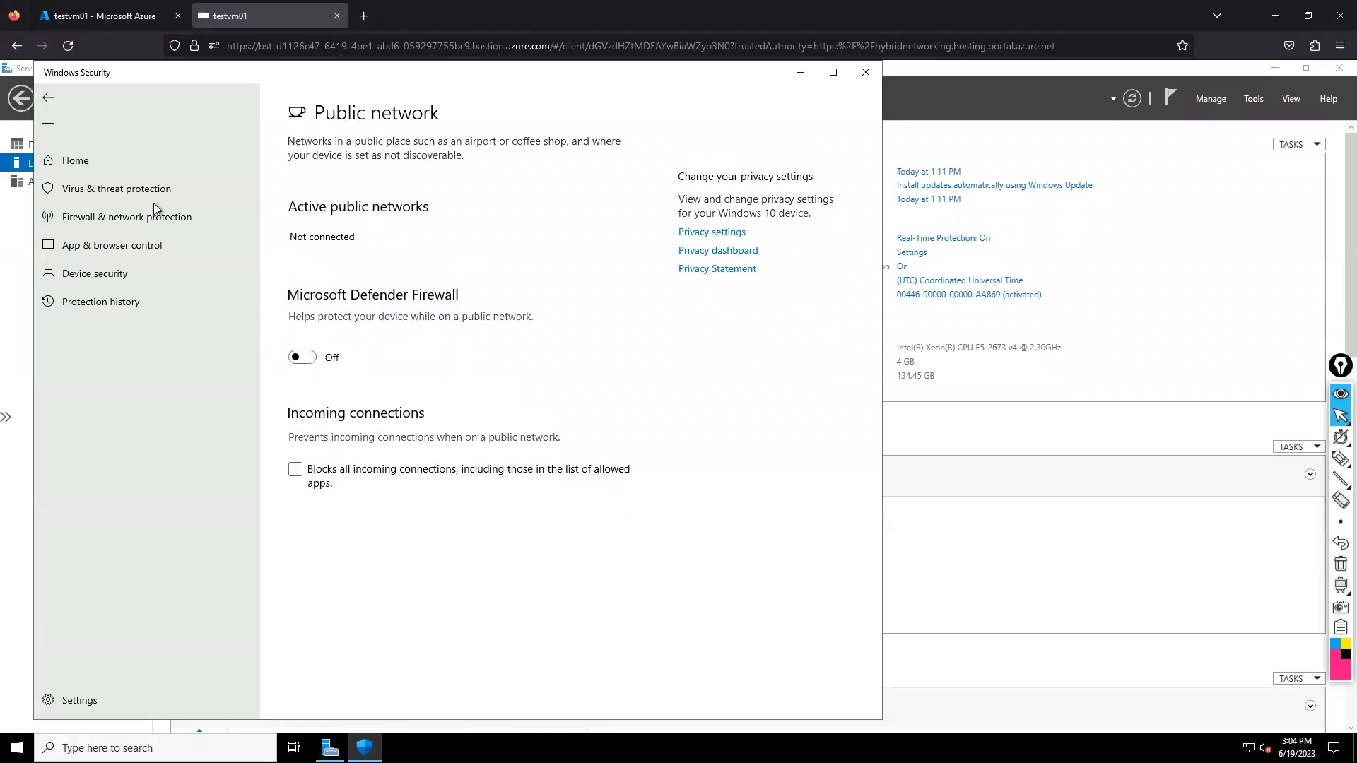
click(52, 95)
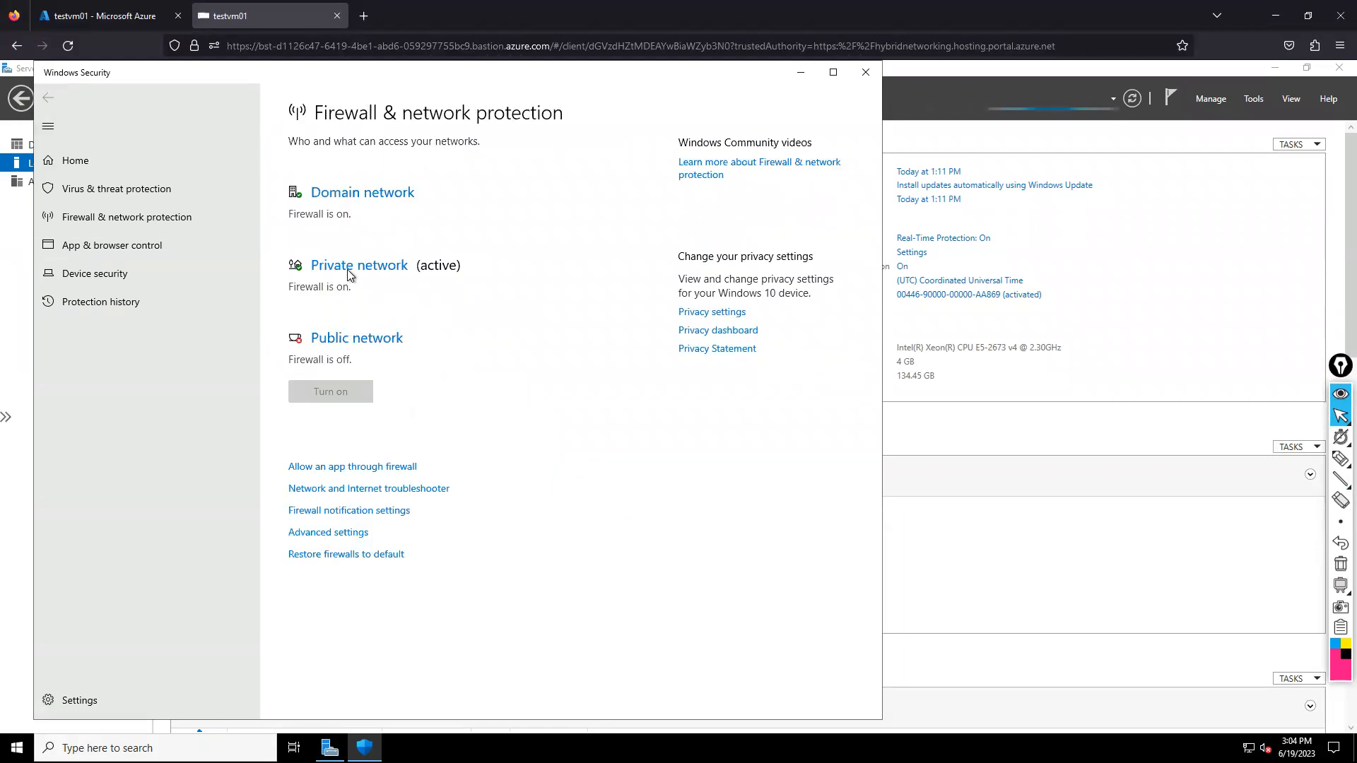
click(332, 283)
click(297, 359)
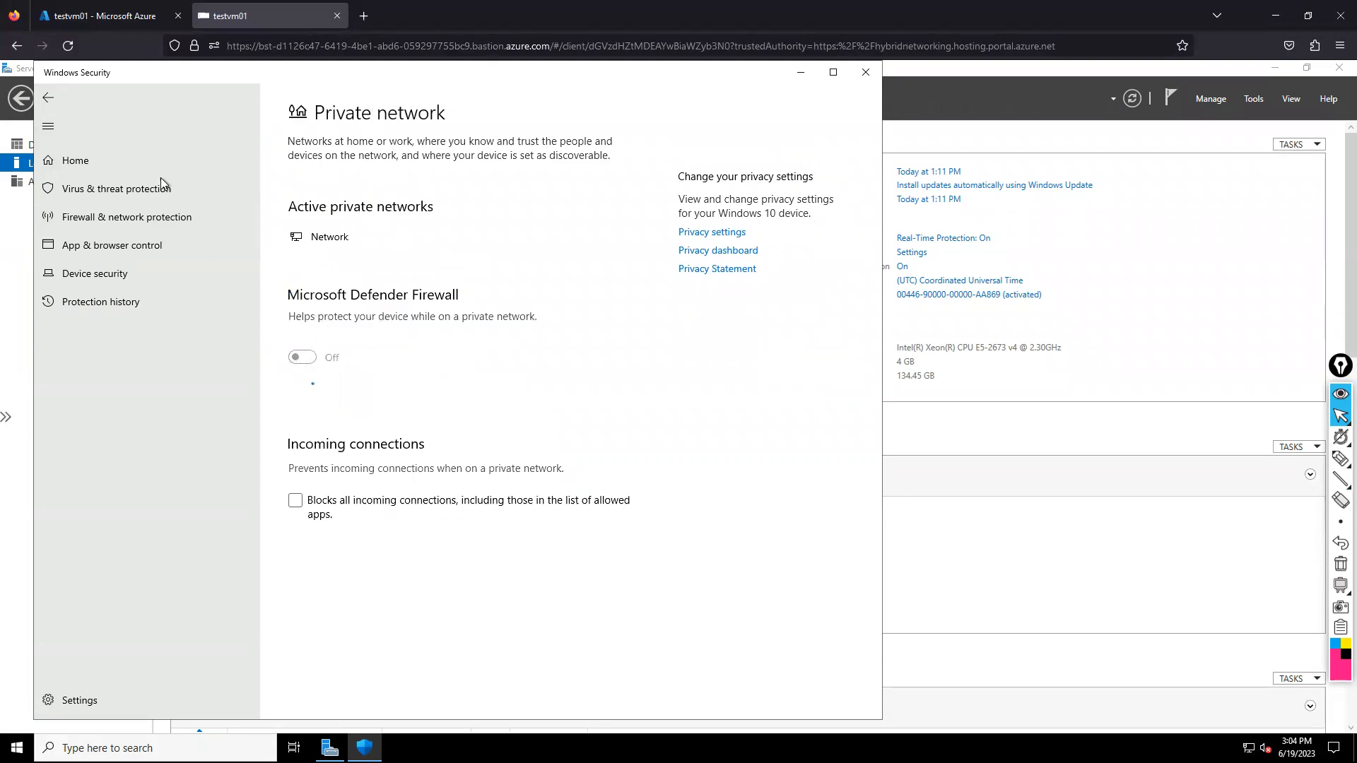
click(50, 96)
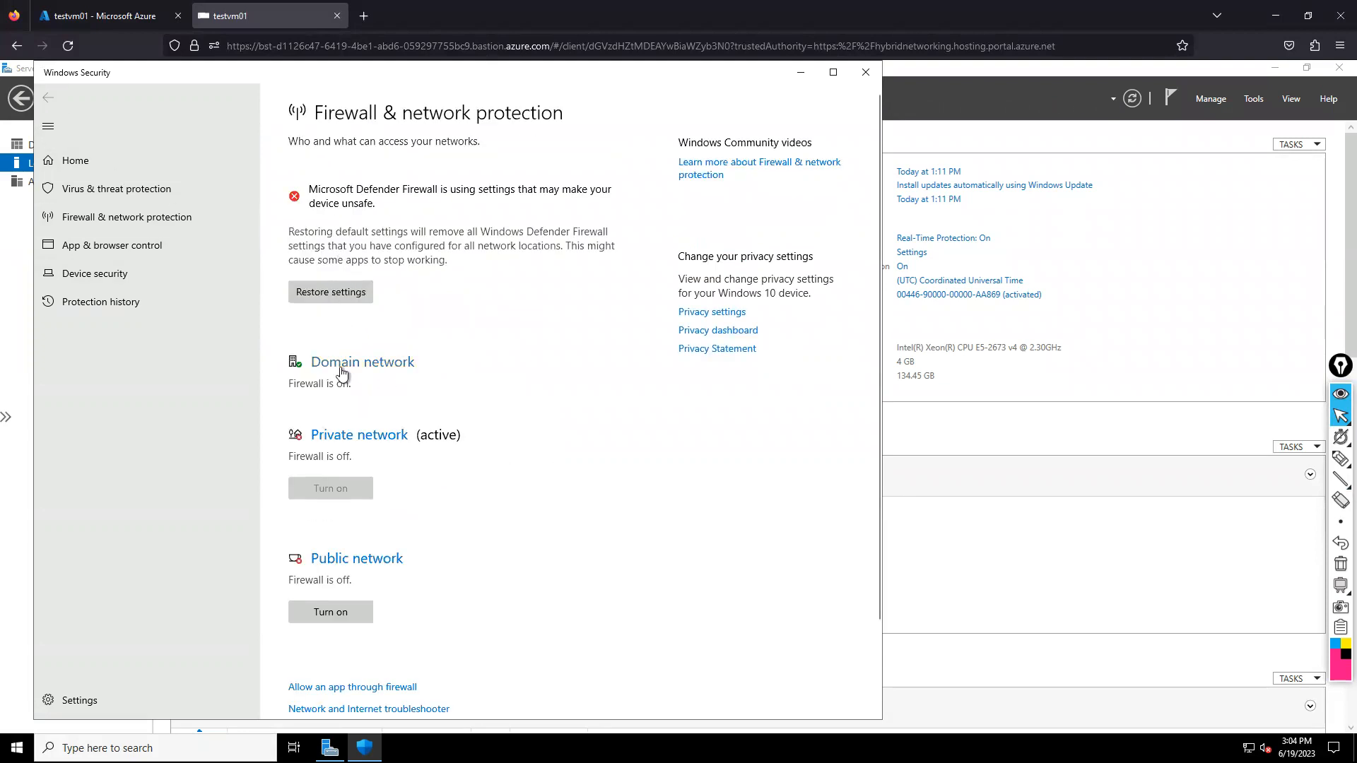
click(339, 363)
click(300, 344)
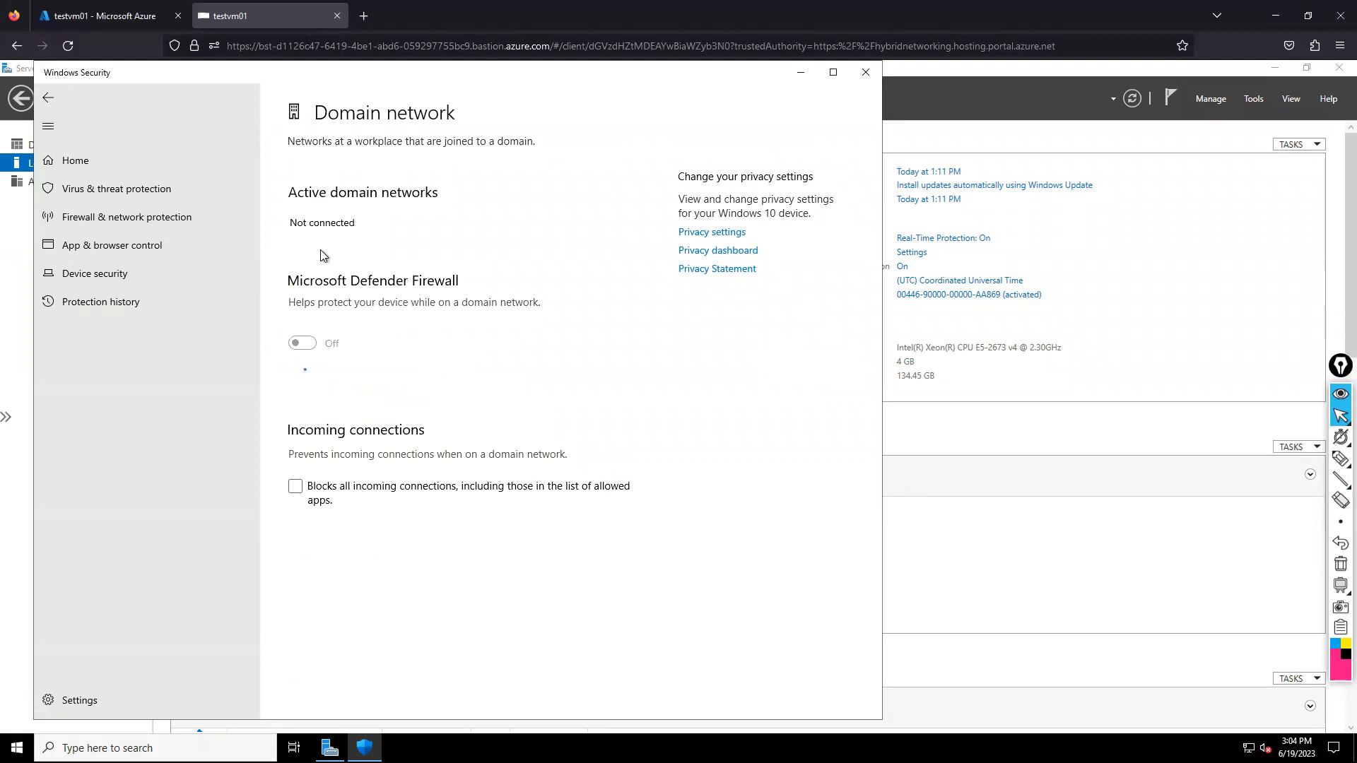
click(53, 96)
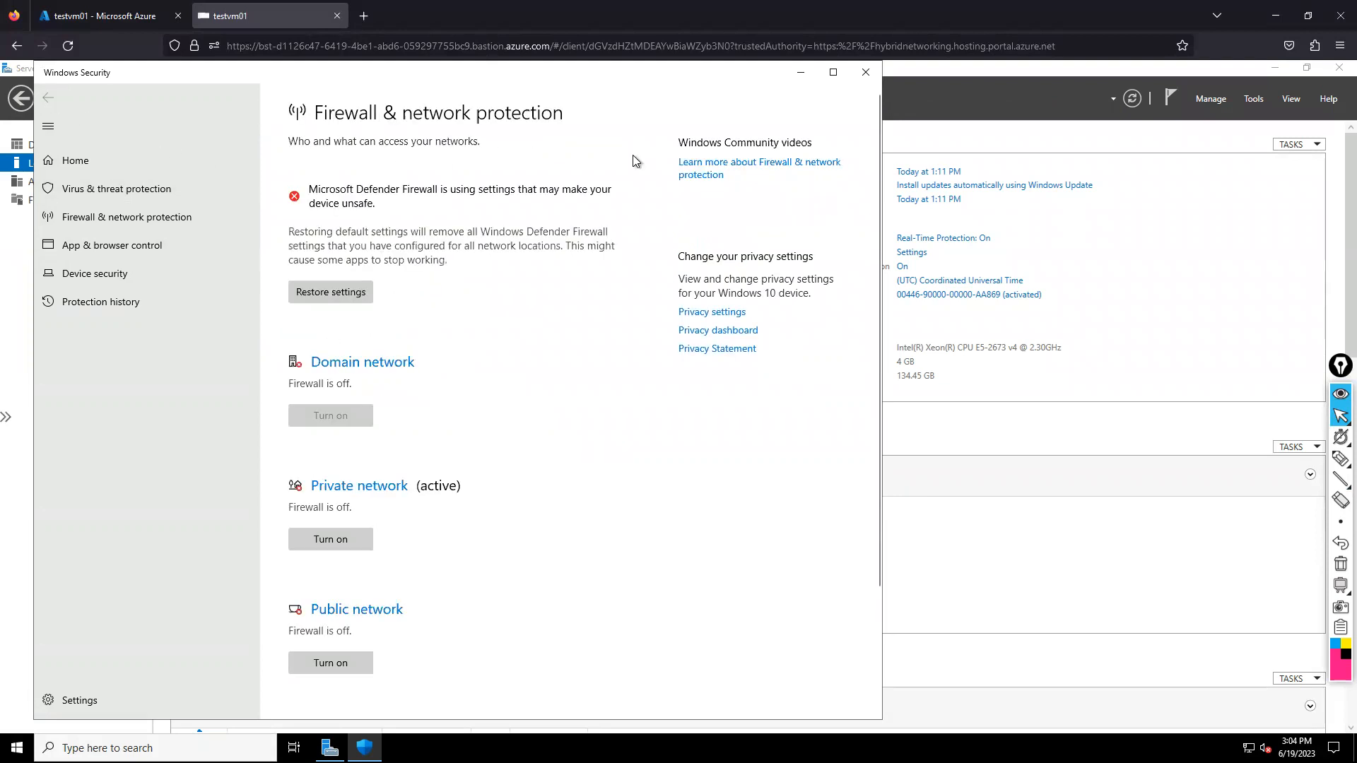
click(867, 74)
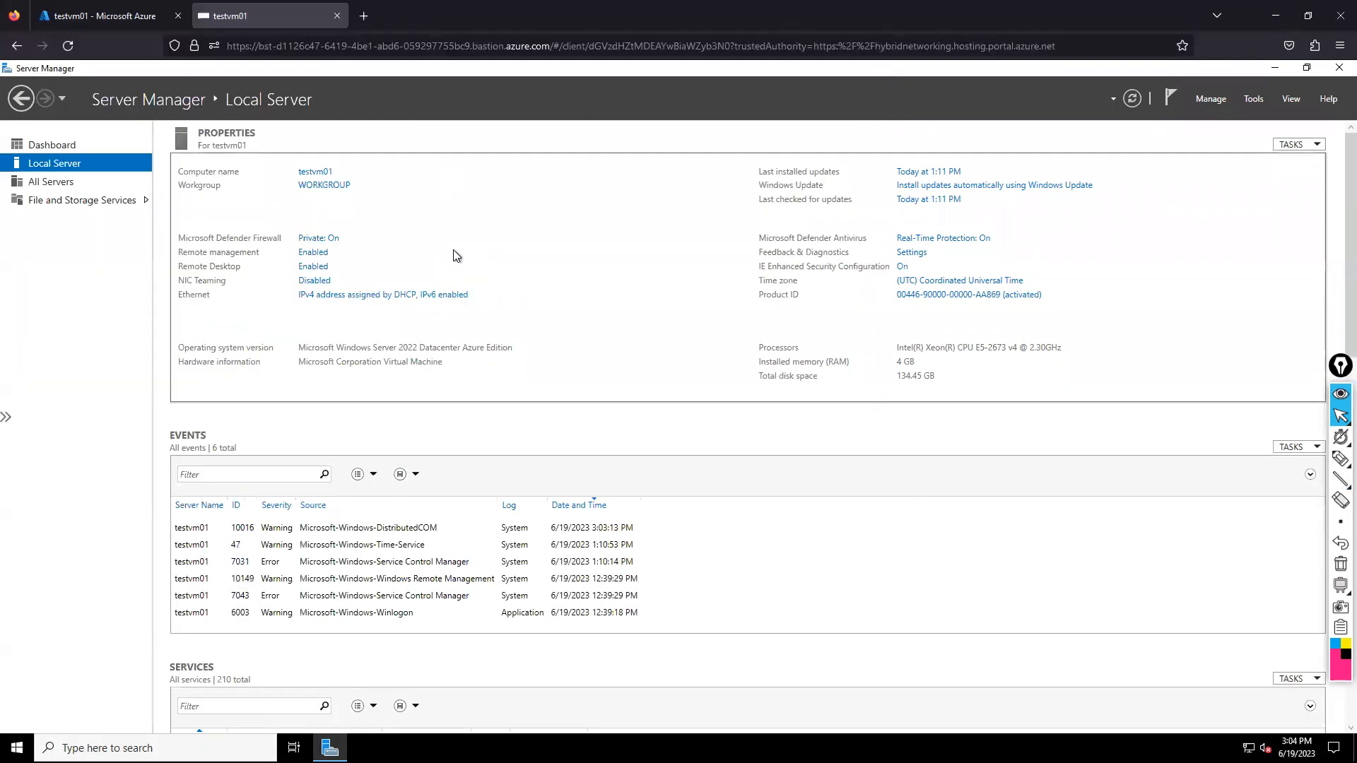
Change testvm01's membership from the workgroup to the domain learnwithtechie.com
click(325, 187)
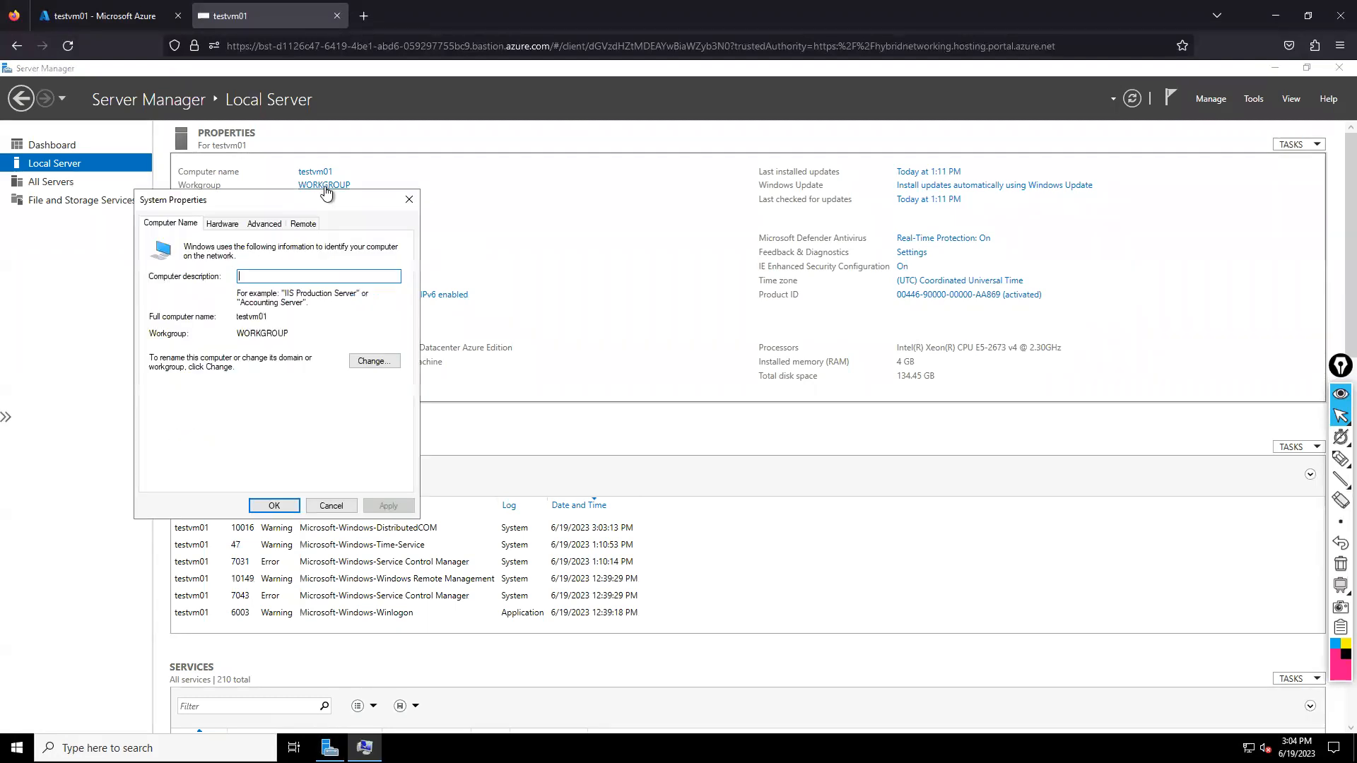
click(375, 366)
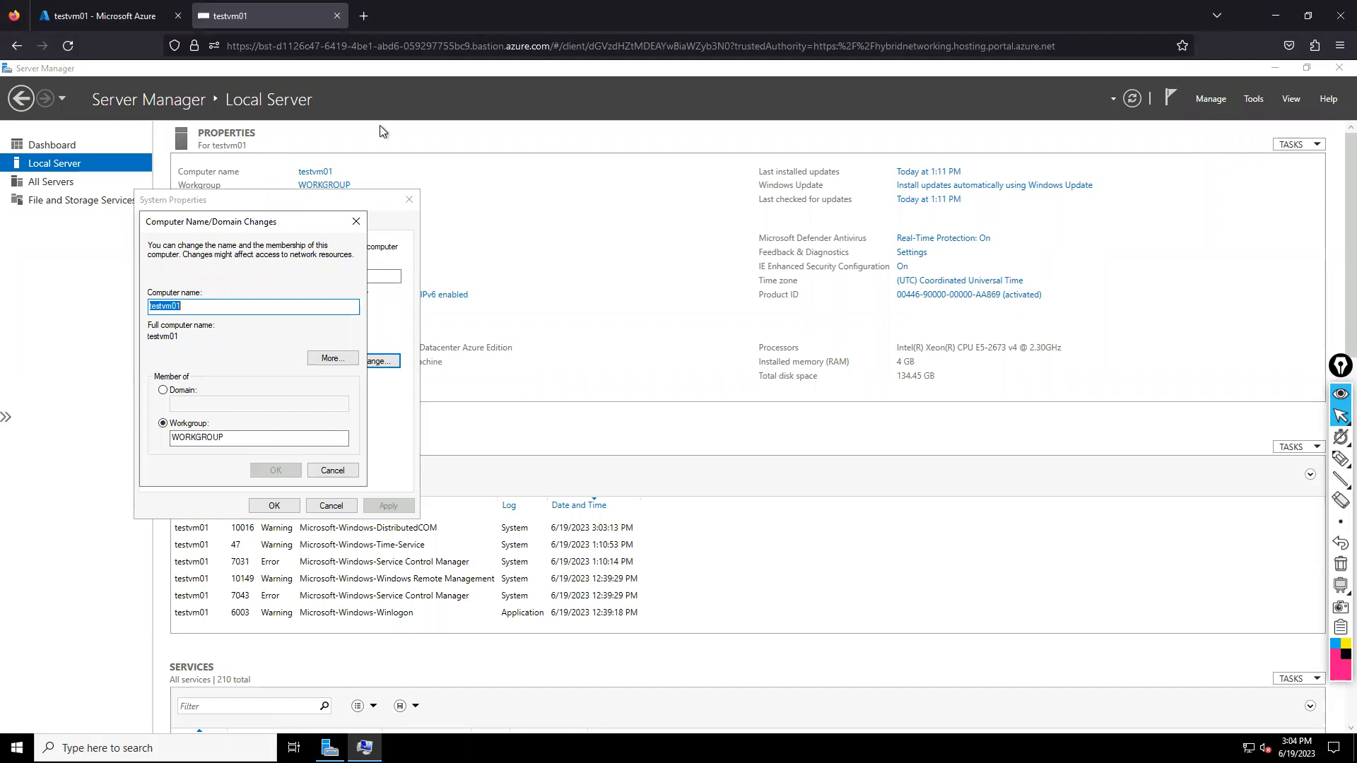
click(164, 391)
click(191, 402)
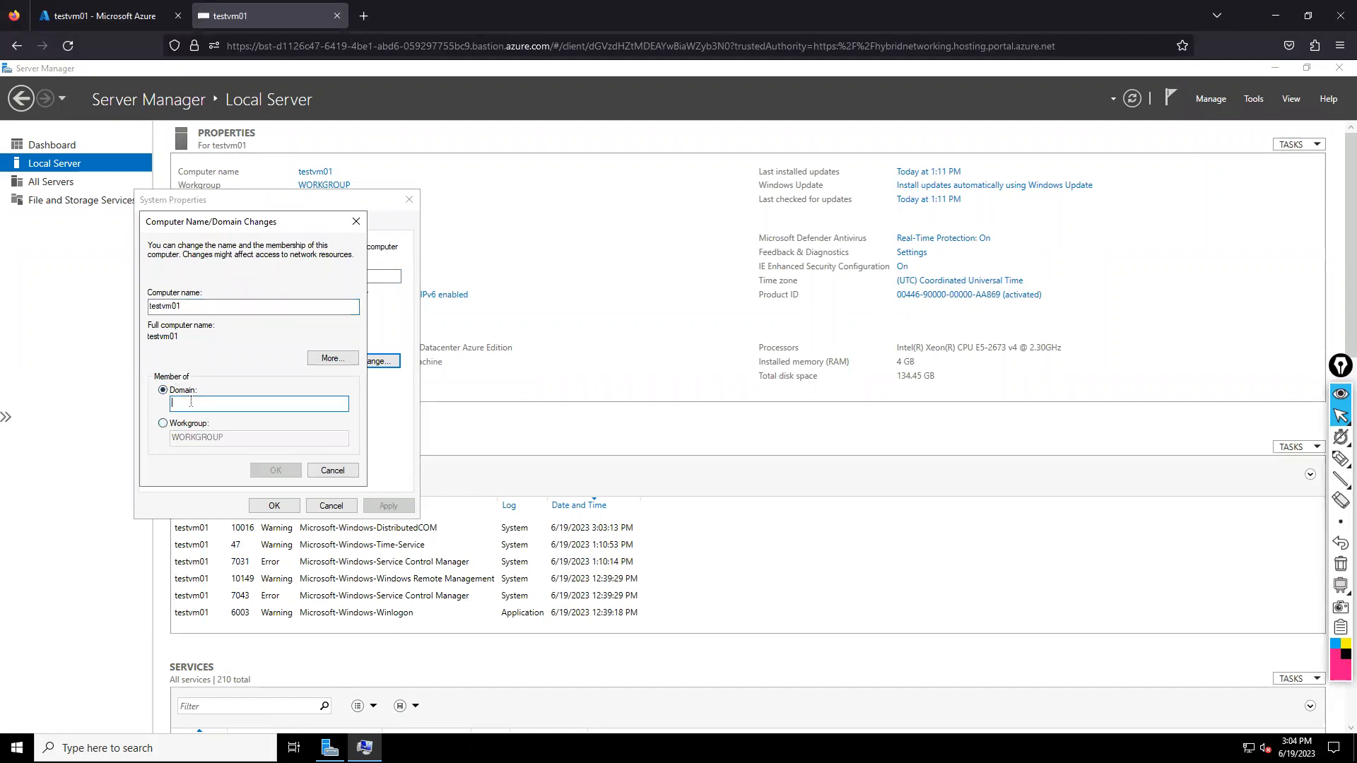
text(learnwithtechie.com)
key(Return)
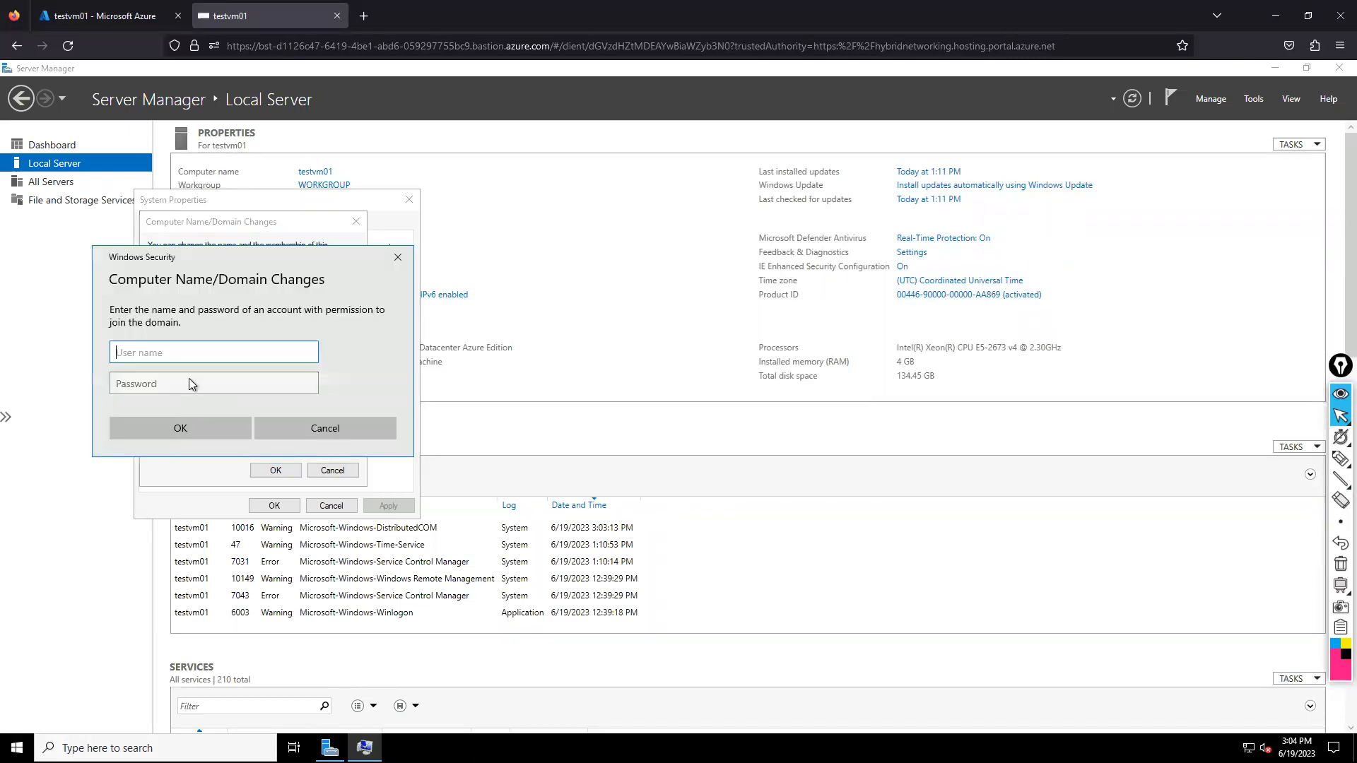
Authorise the domain join with the learnwithtechie.com domain account's user name and password
text(az)
key(BackSpace)
text(le)
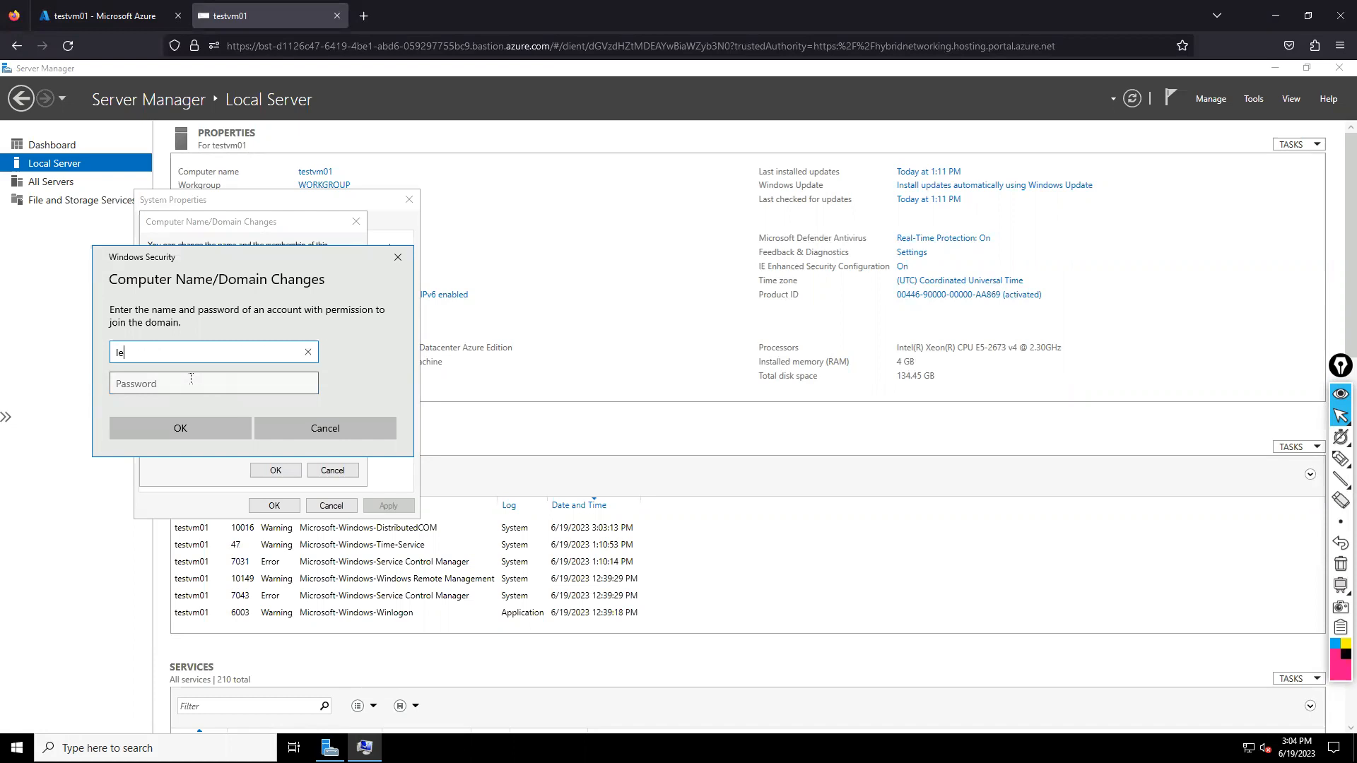
text(arnwithtechie.com\kk)
click(191, 379)
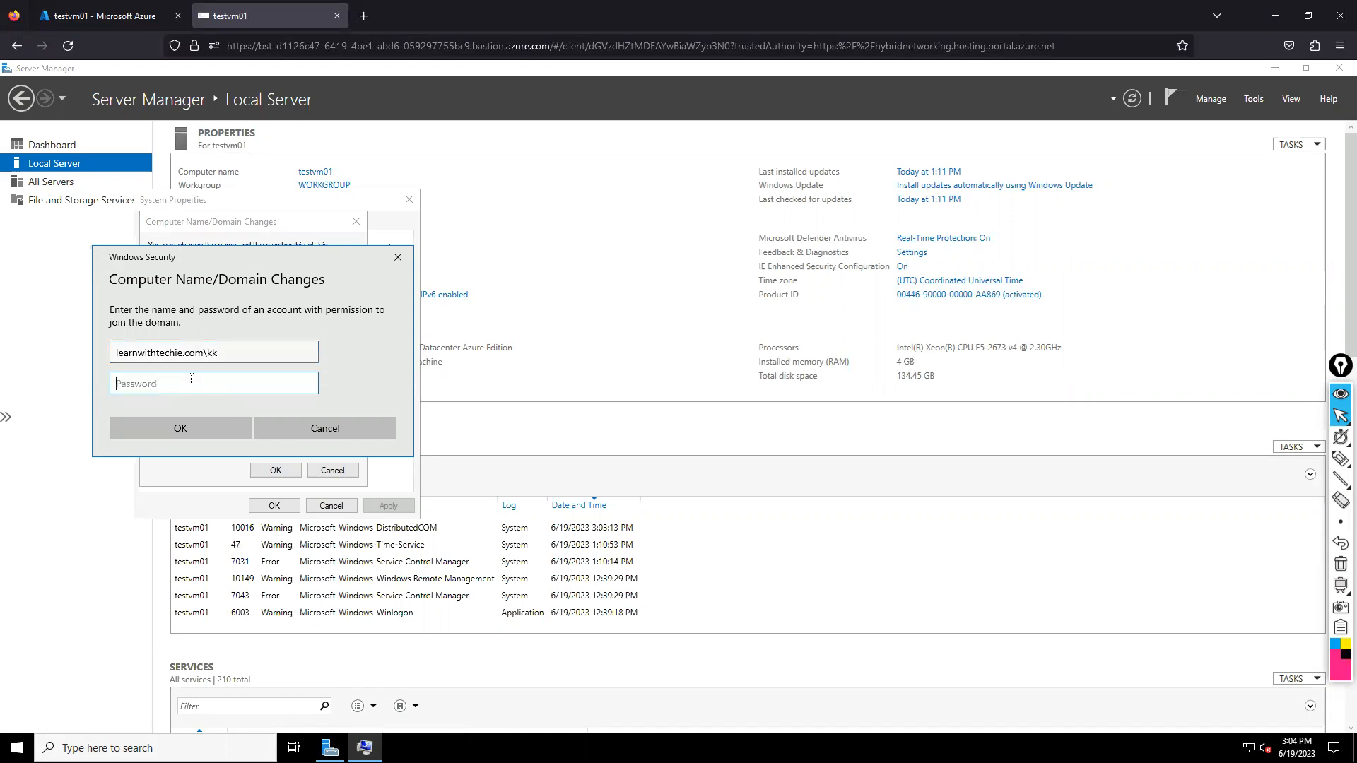
text(**)
key(Return)
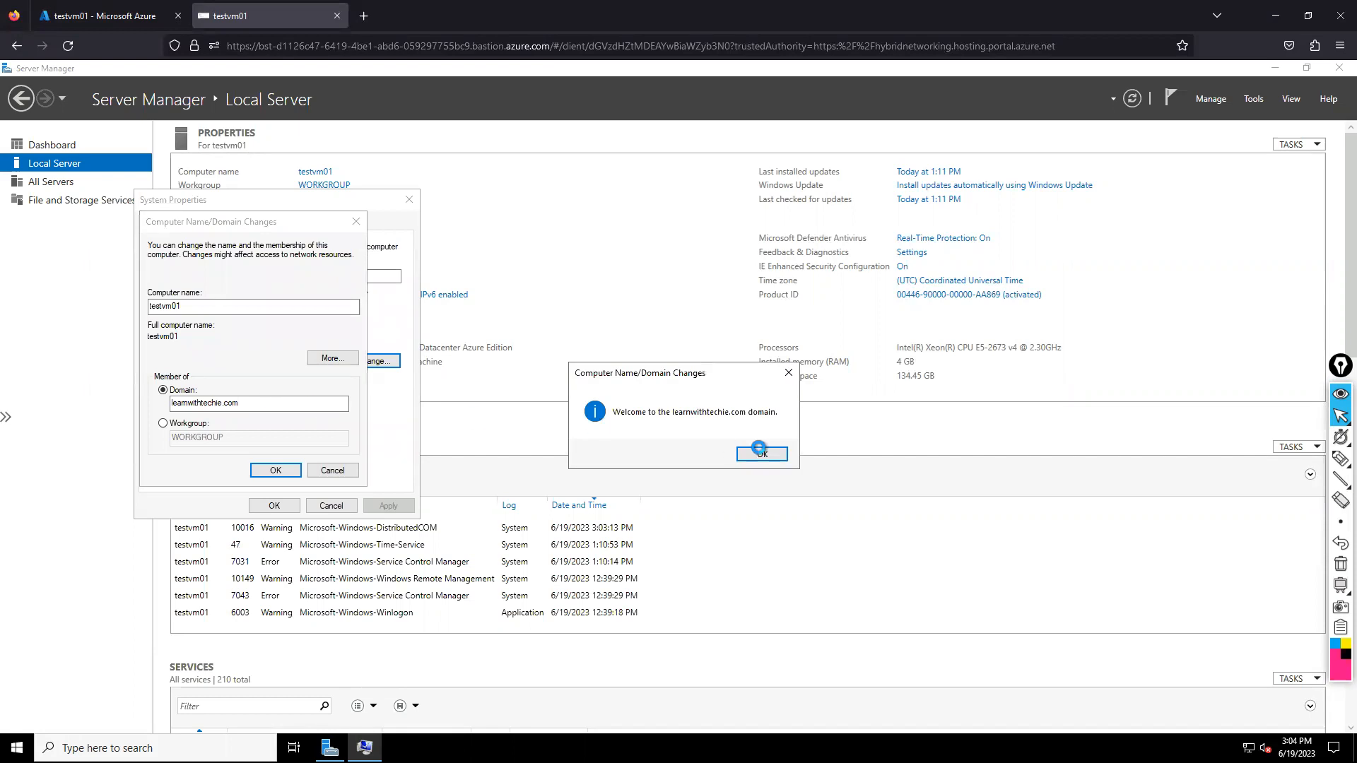
Acknowledge the domain change messages, close the system properties and restart testvm01 immediately
click(765, 455)
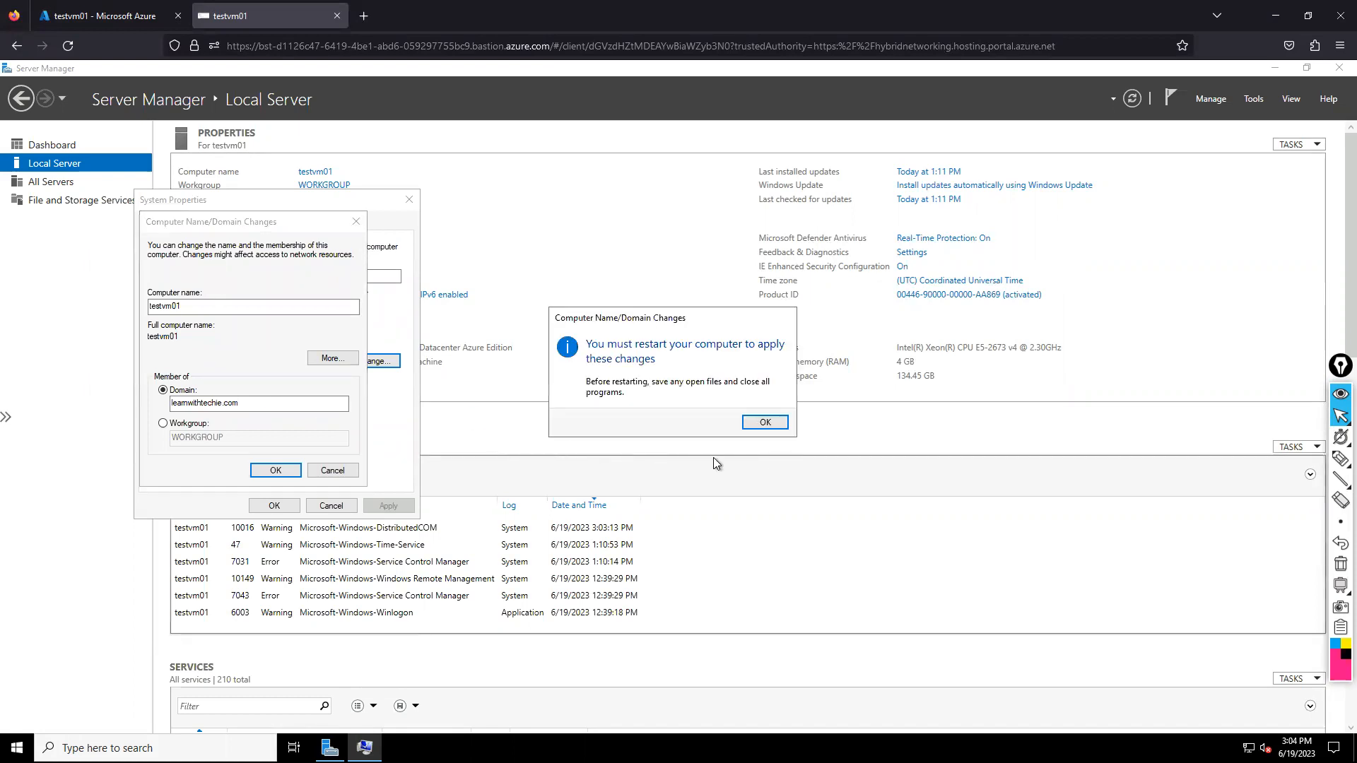
click(764, 422)
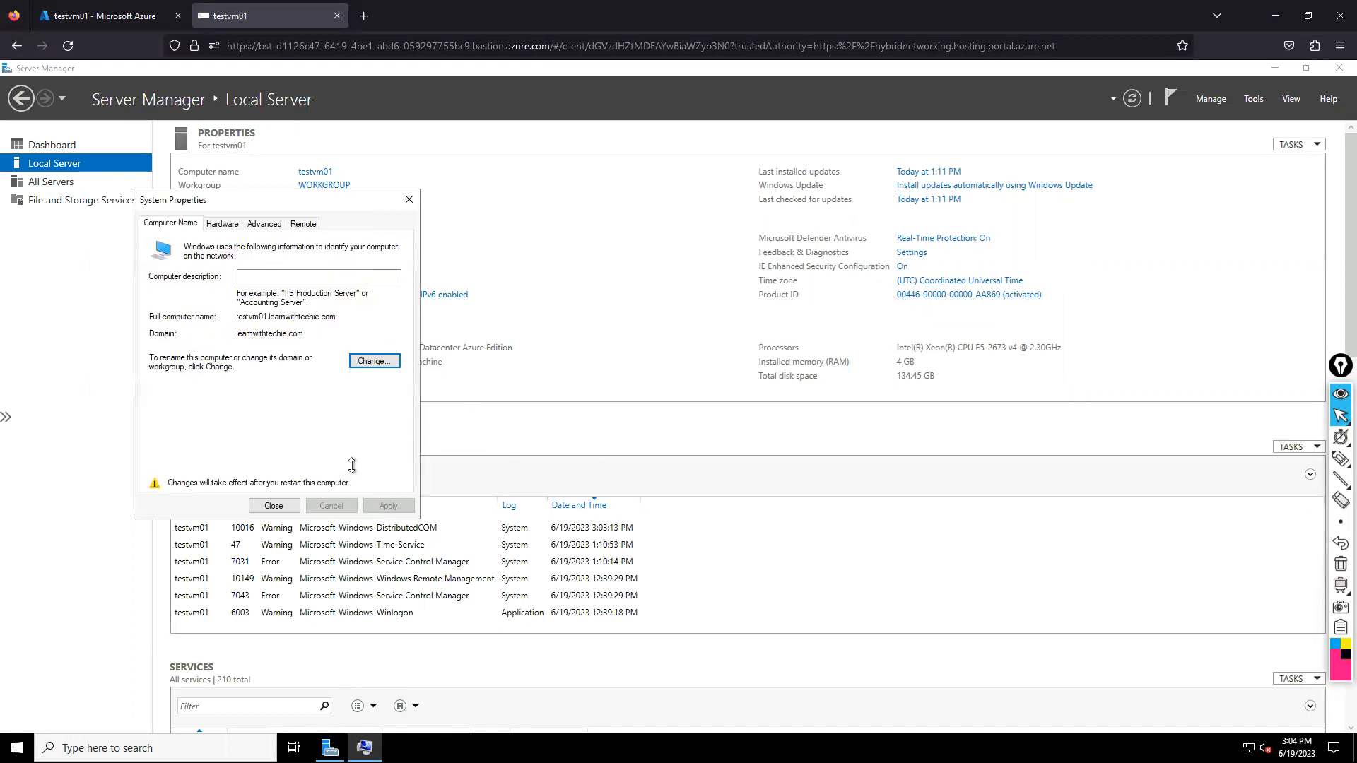
click(276, 506)
click(673, 417)
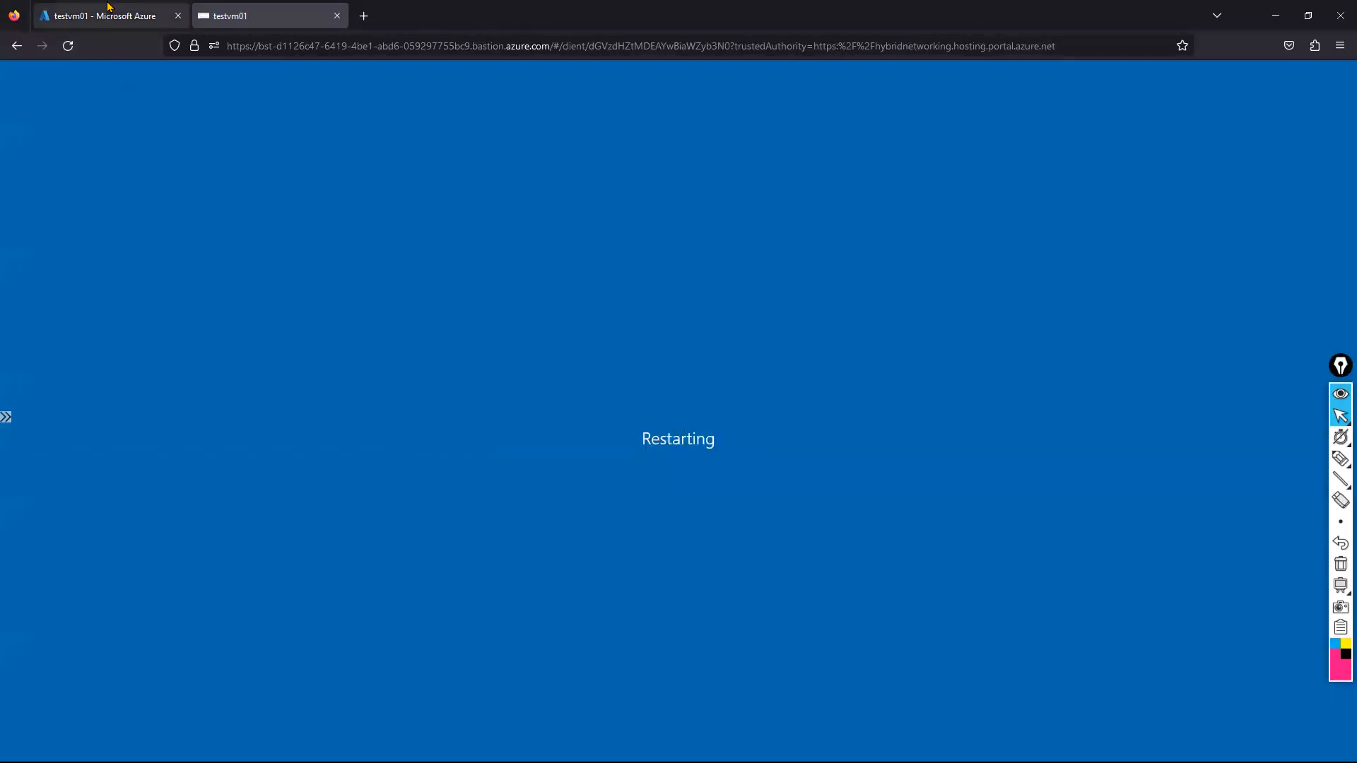
Return to the Azure portal, open the private DNS zone learnwithtechie.com and examine its record sets
click(111, 9)
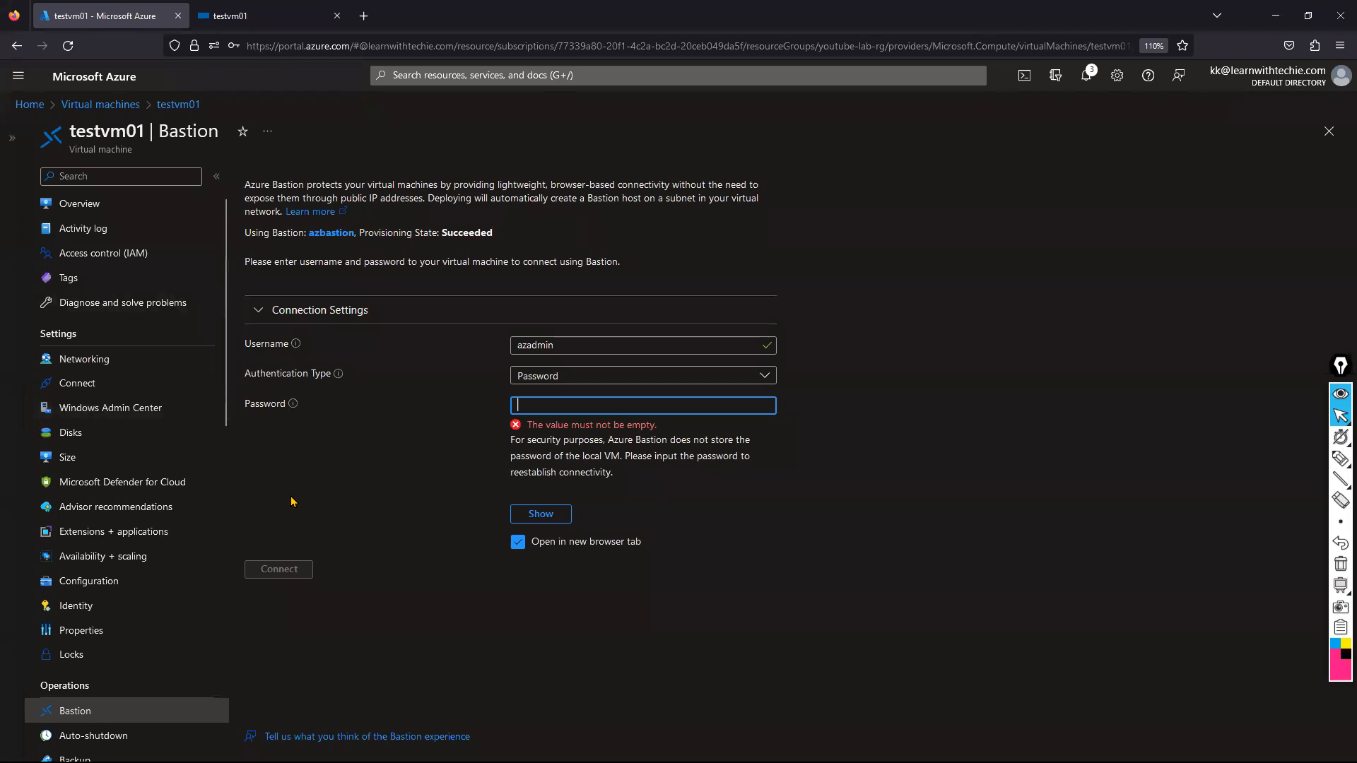
click(30, 106)
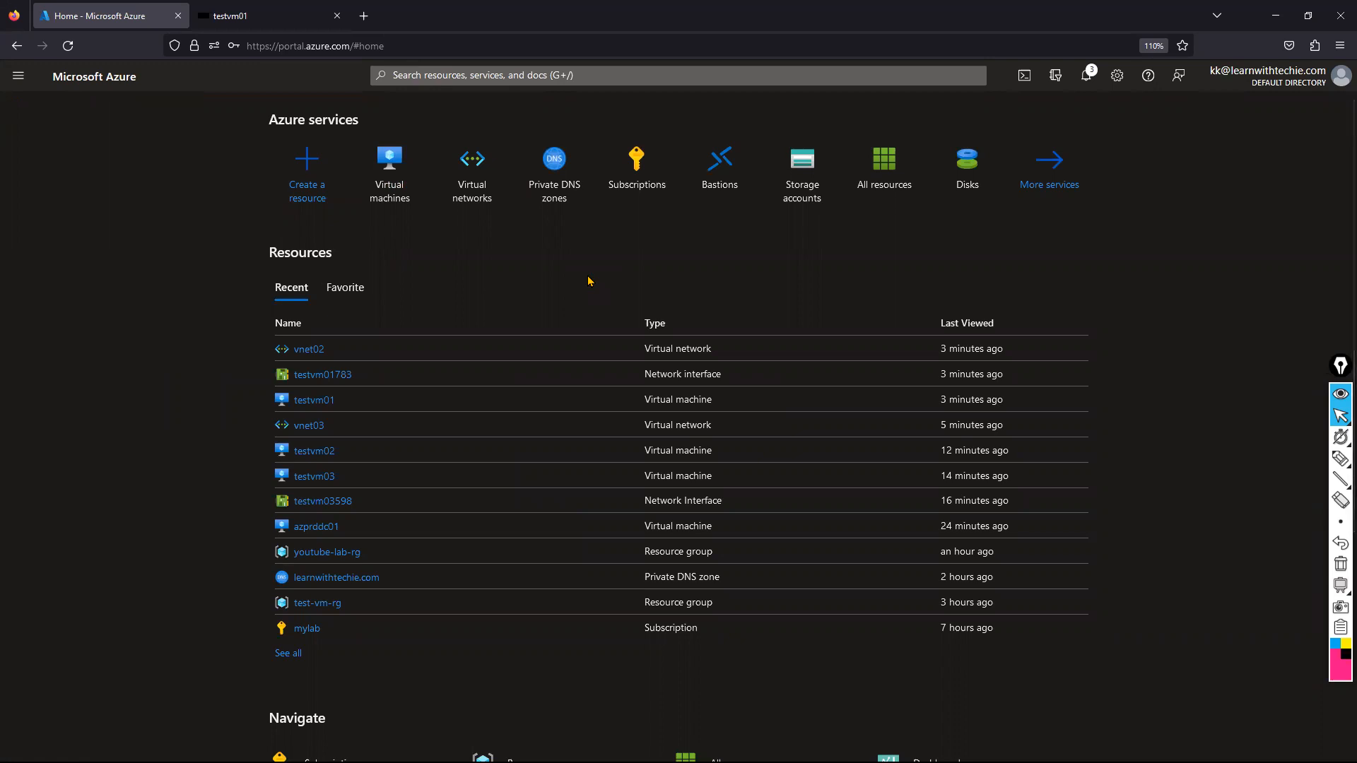
click(552, 178)
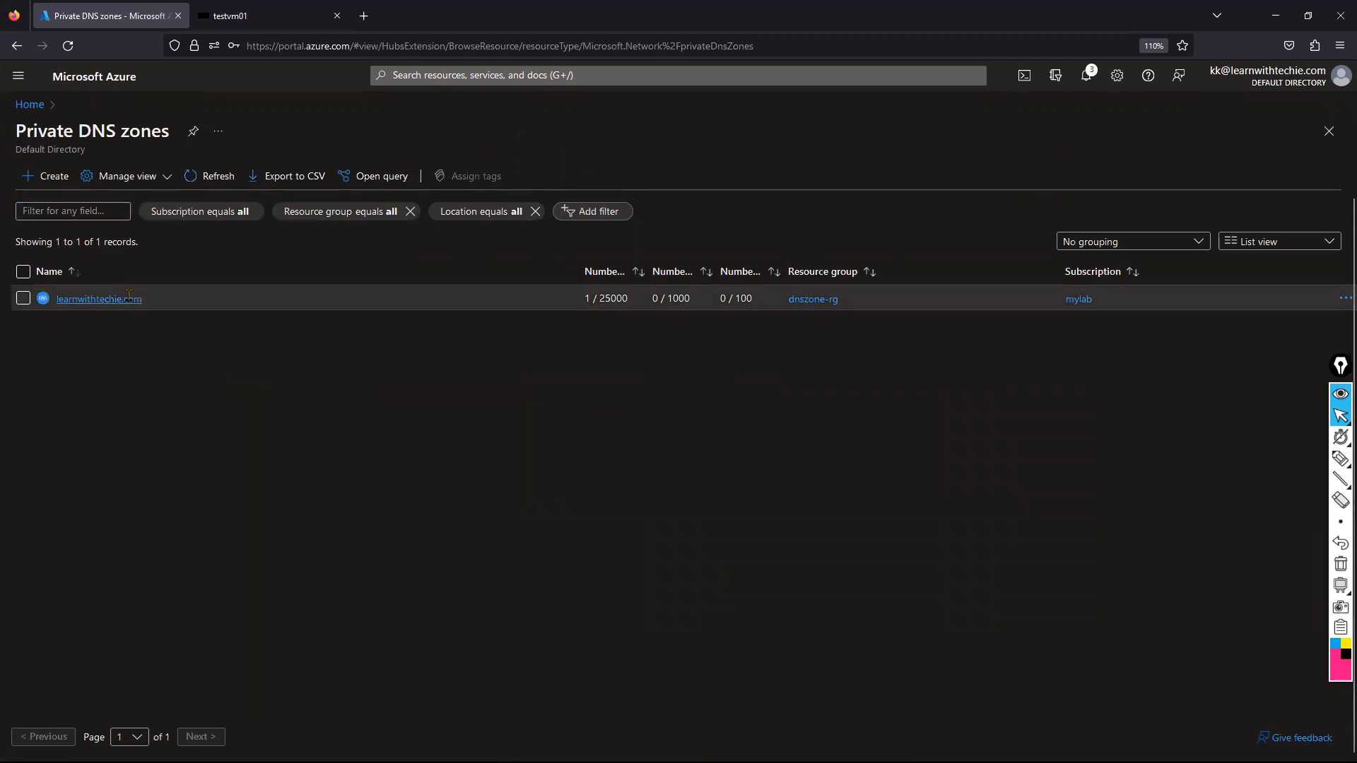
drag(161, 301, 55, 302)
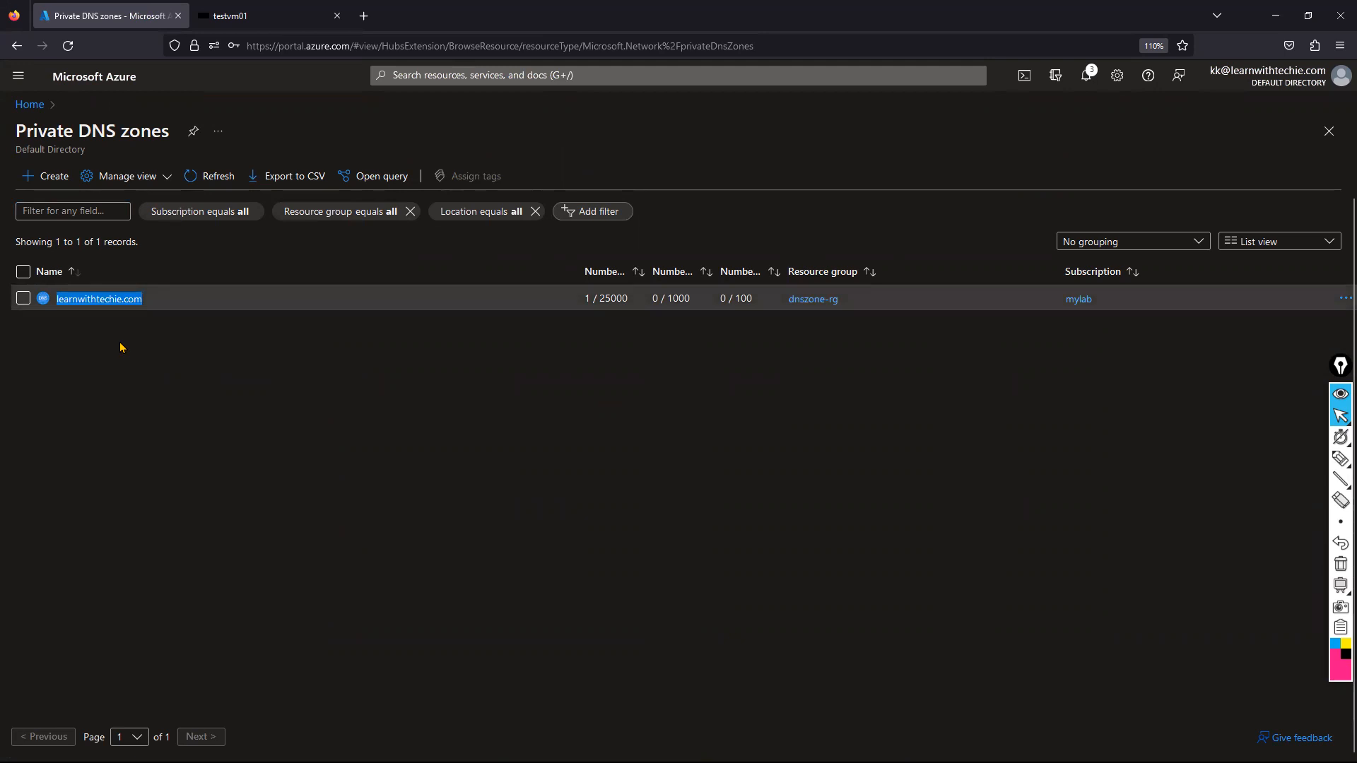
click(102, 301)
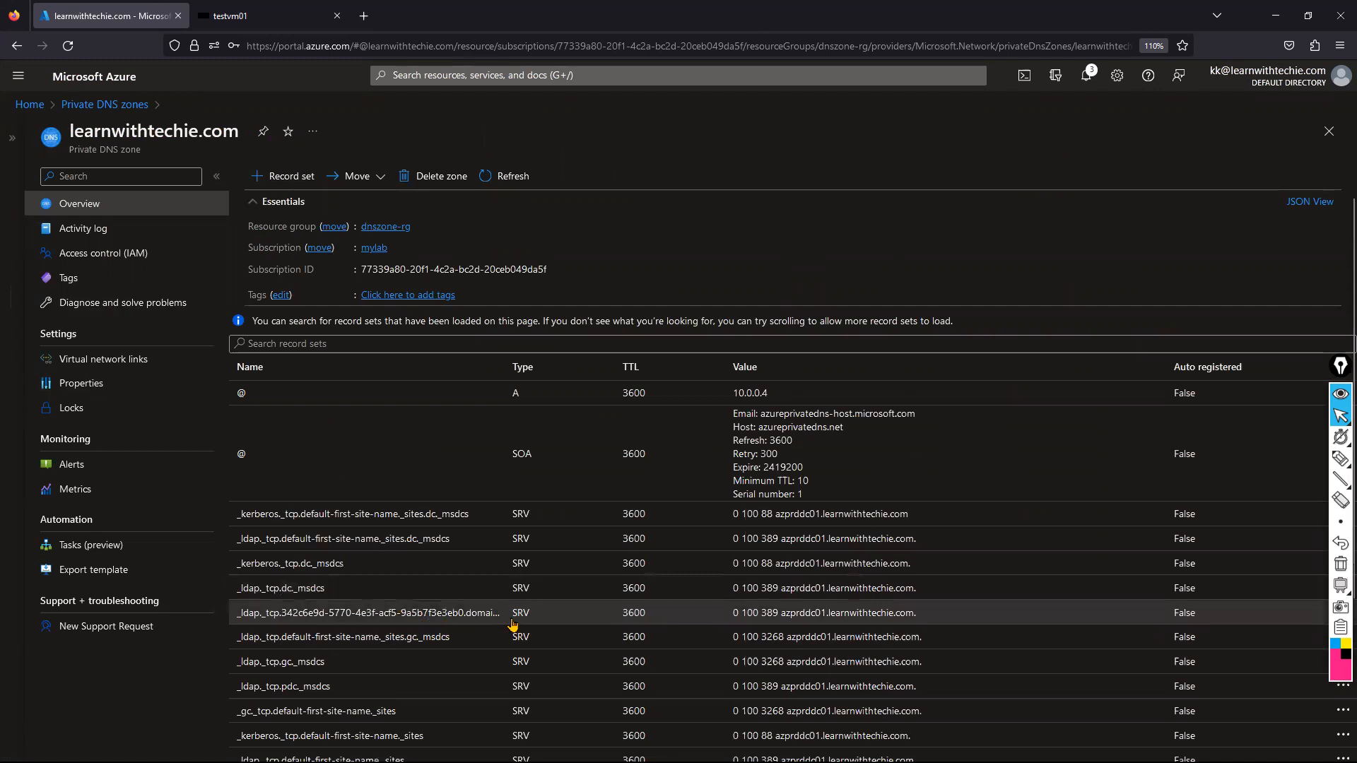
scroll(510, 620, down, 2)
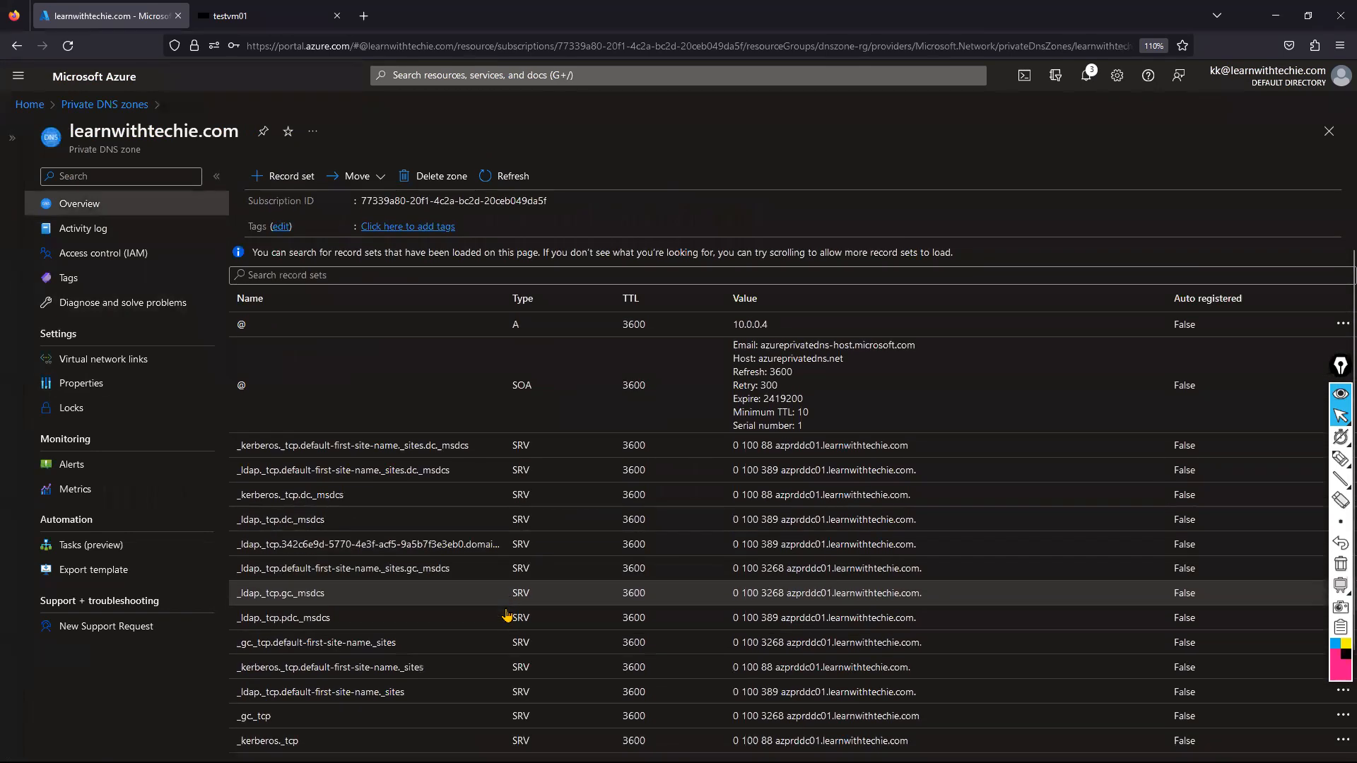
Review the private DNS zone's record sets and its virtual network links, ending on the record sets in the overview
scroll(506, 616, down, 4)
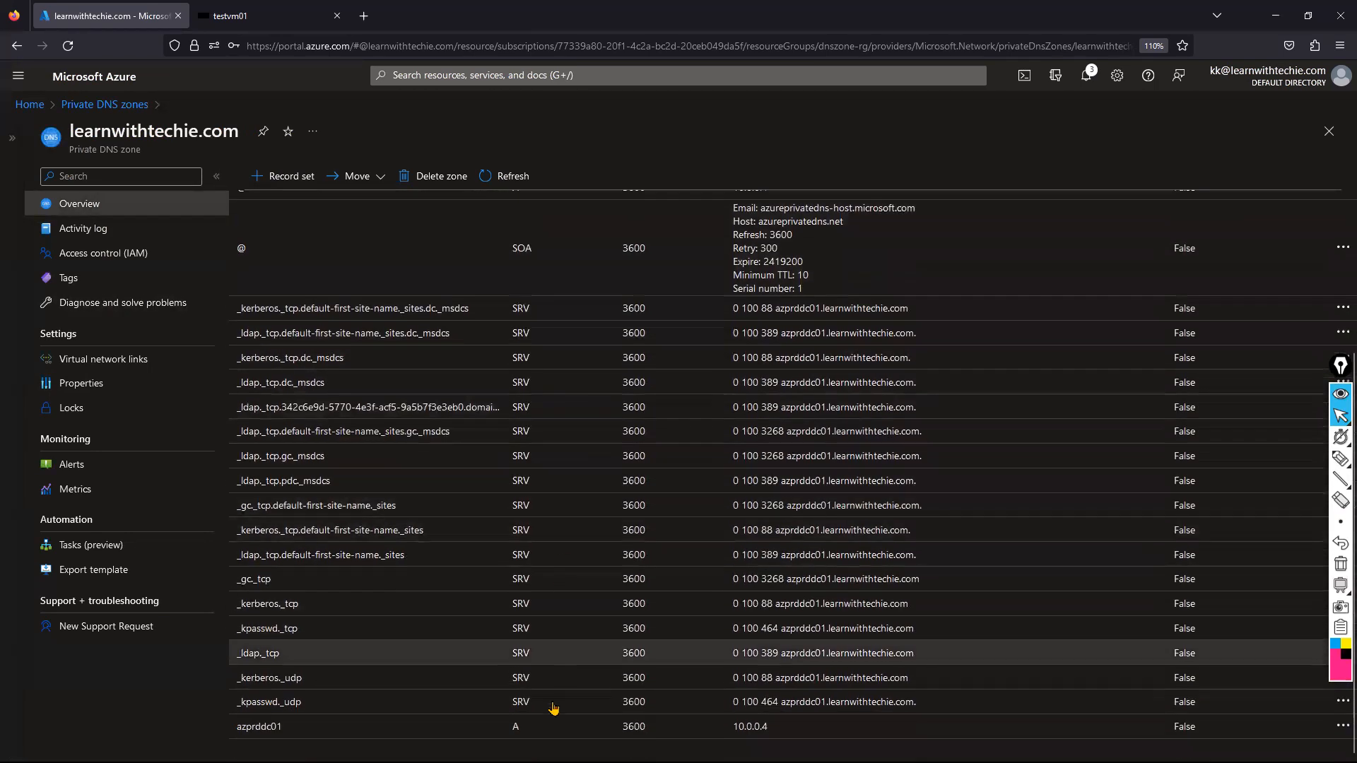
scroll(507, 576, up, 4)
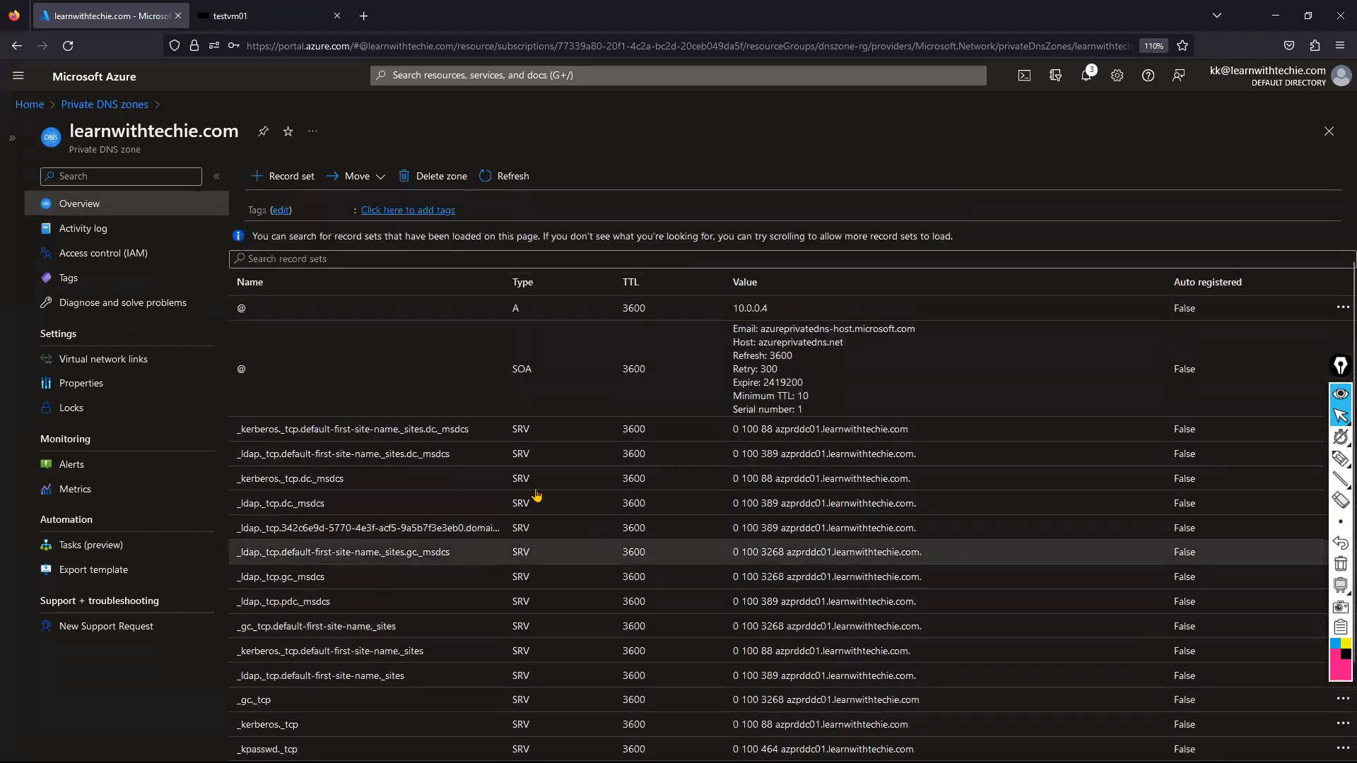
scroll(590, 609, down, 4)
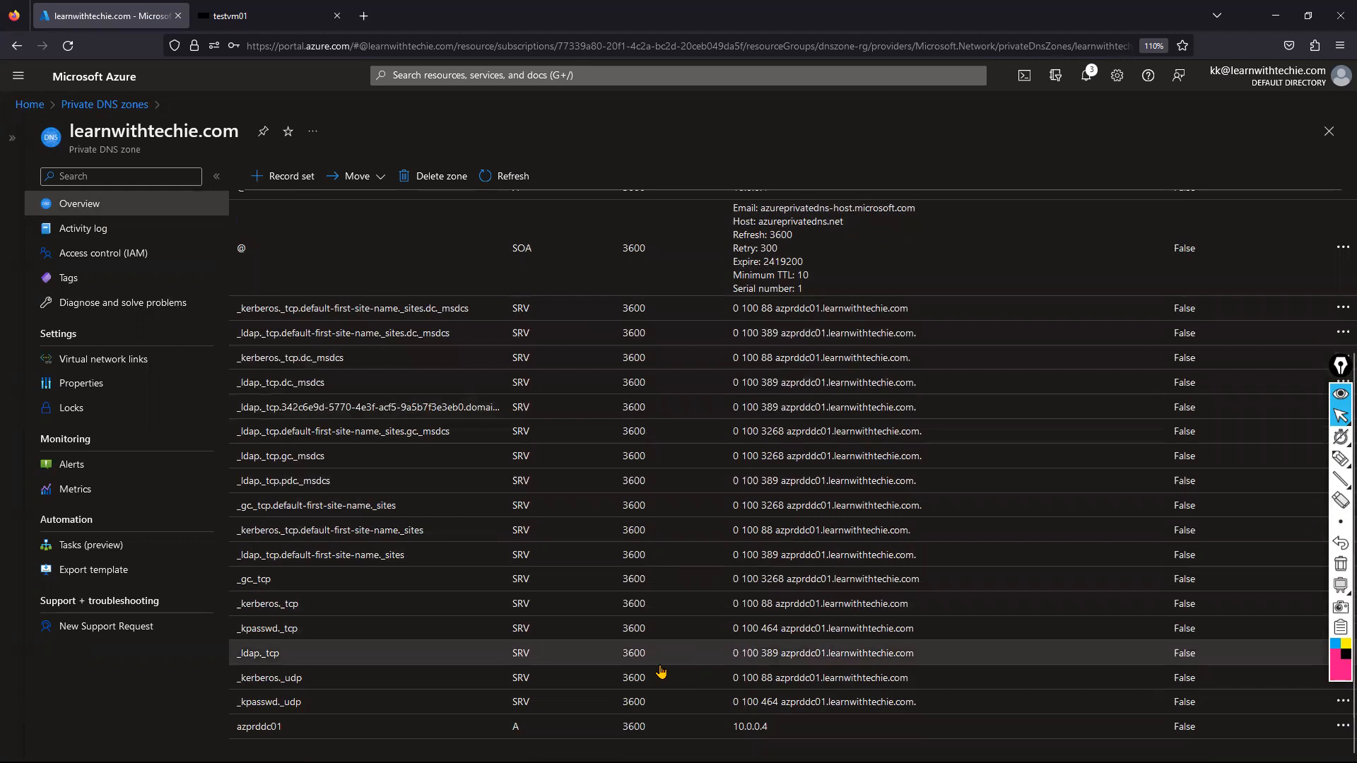
click(73, 365)
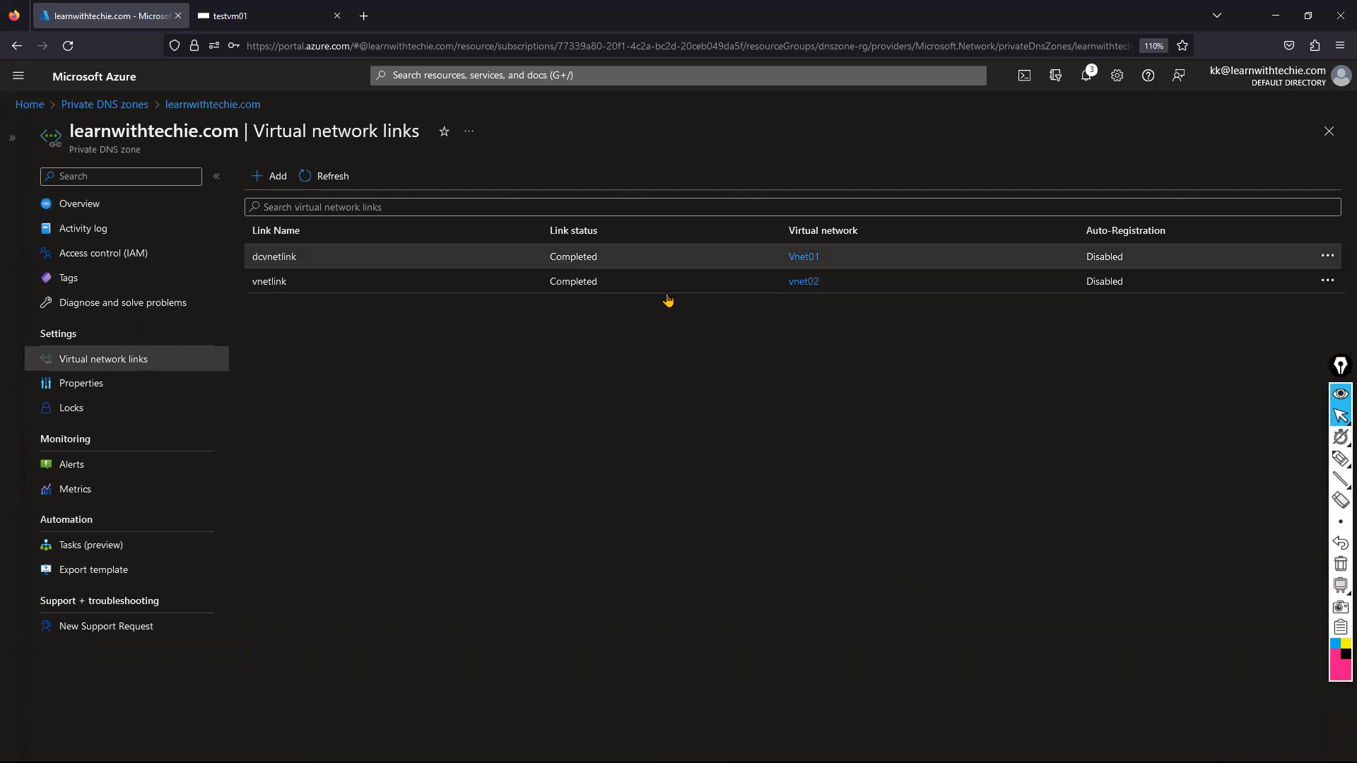
click(163, 203)
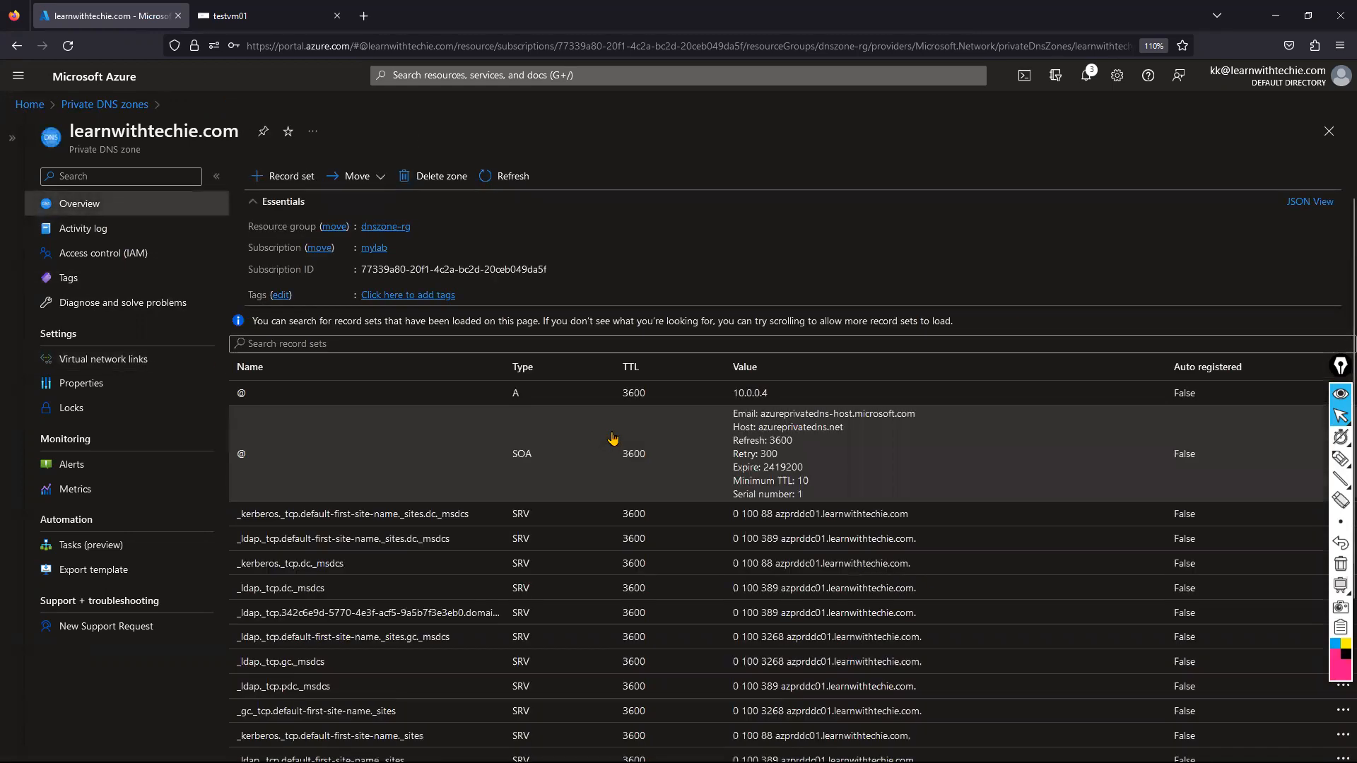
scroll(613, 456, down, 5)
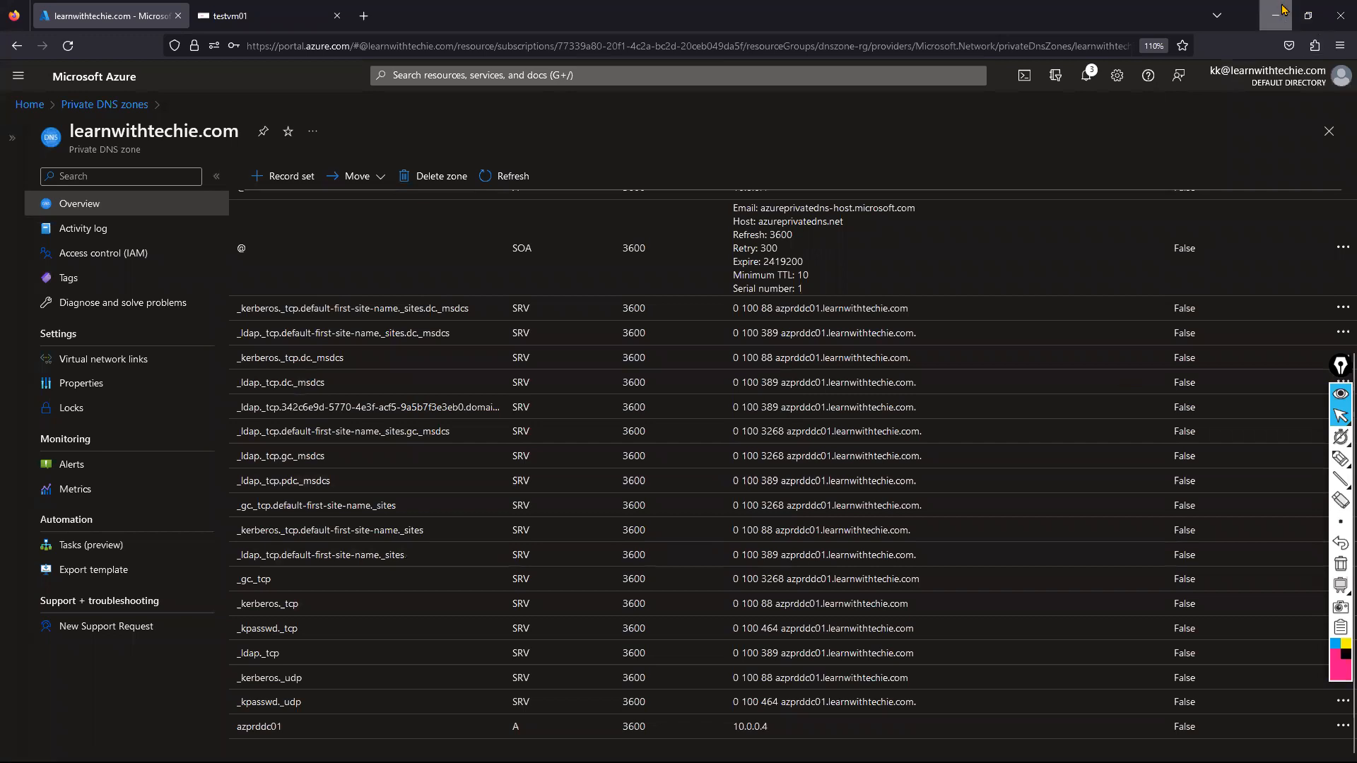
Switch to the azprddc01 Bastion session and expand the _msdcs.learnwithtechie.com forward lookup zone in DNS Manager
click(1308, 16)
click(1239, 56)
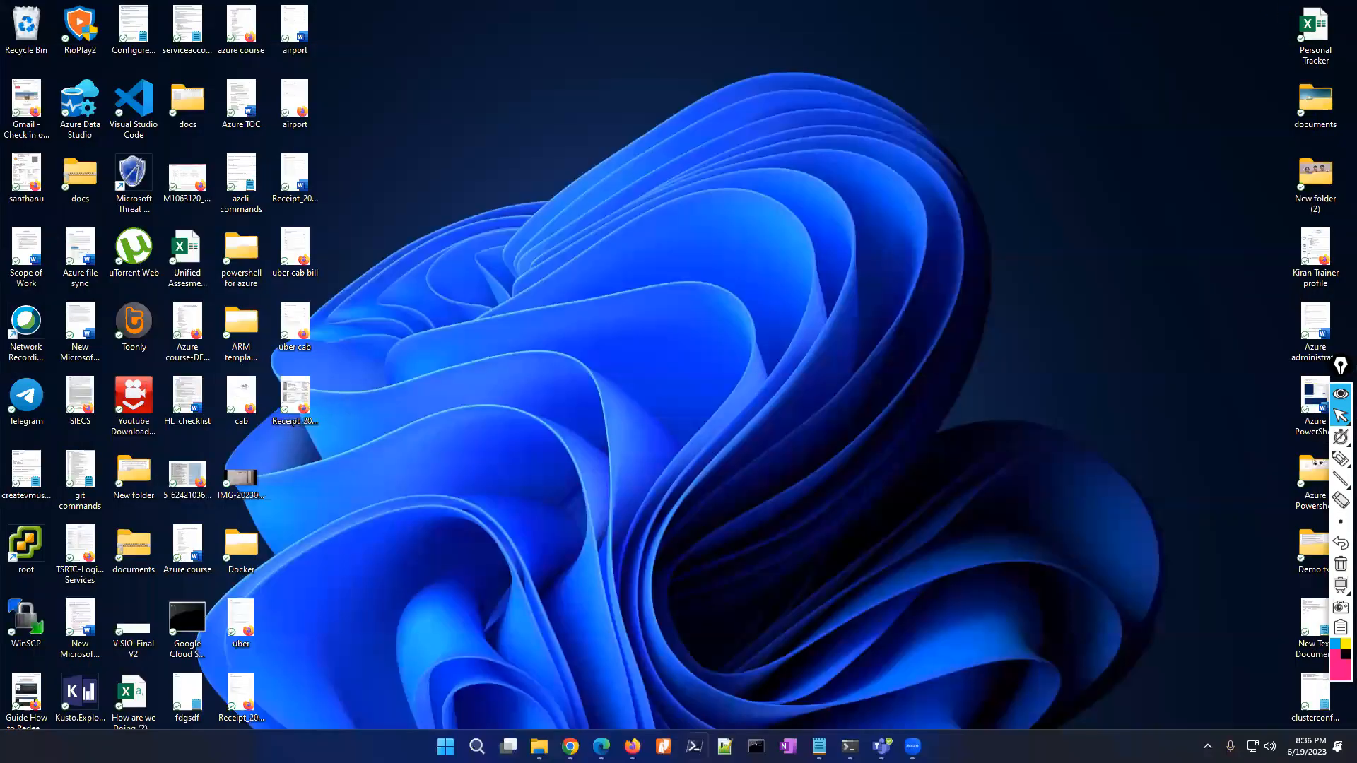
mouse_move(571, 746)
click(791, 682)
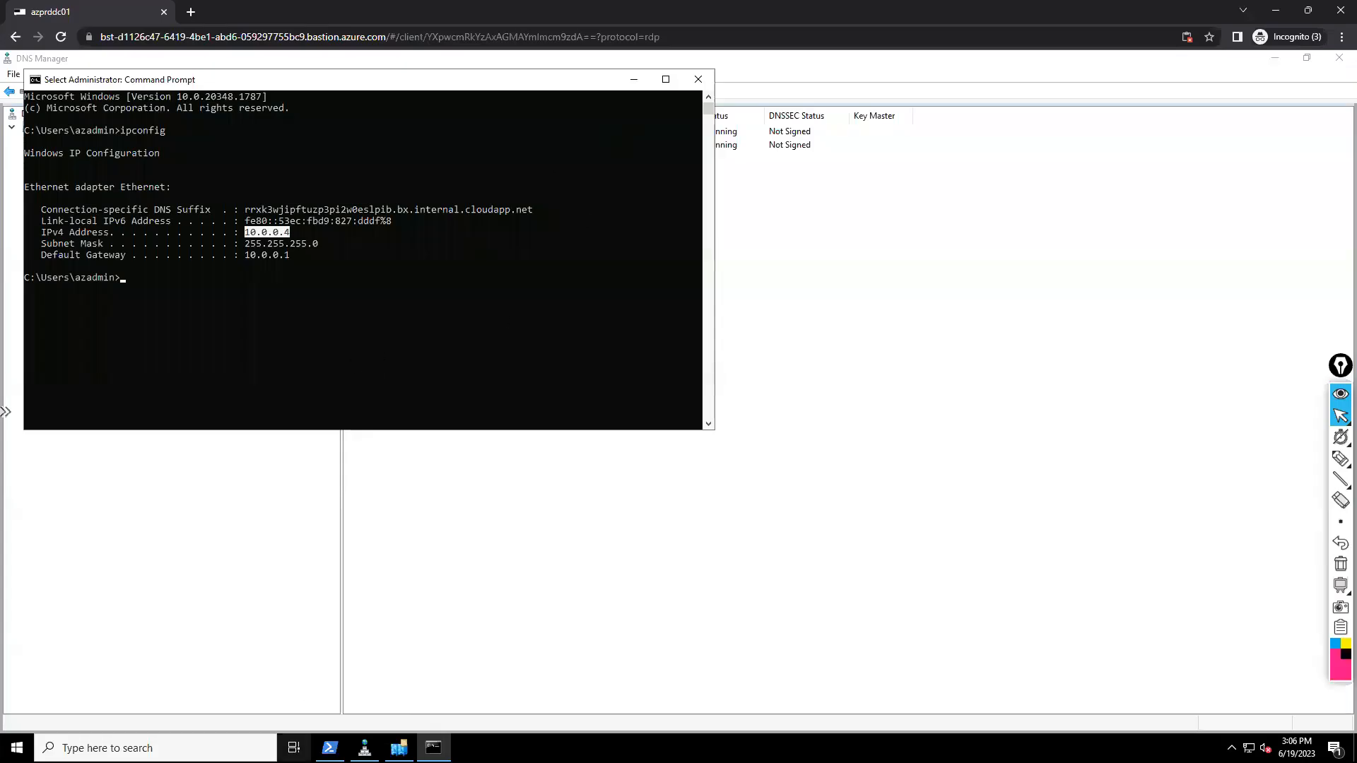
click(365, 748)
click(26, 140)
click(39, 153)
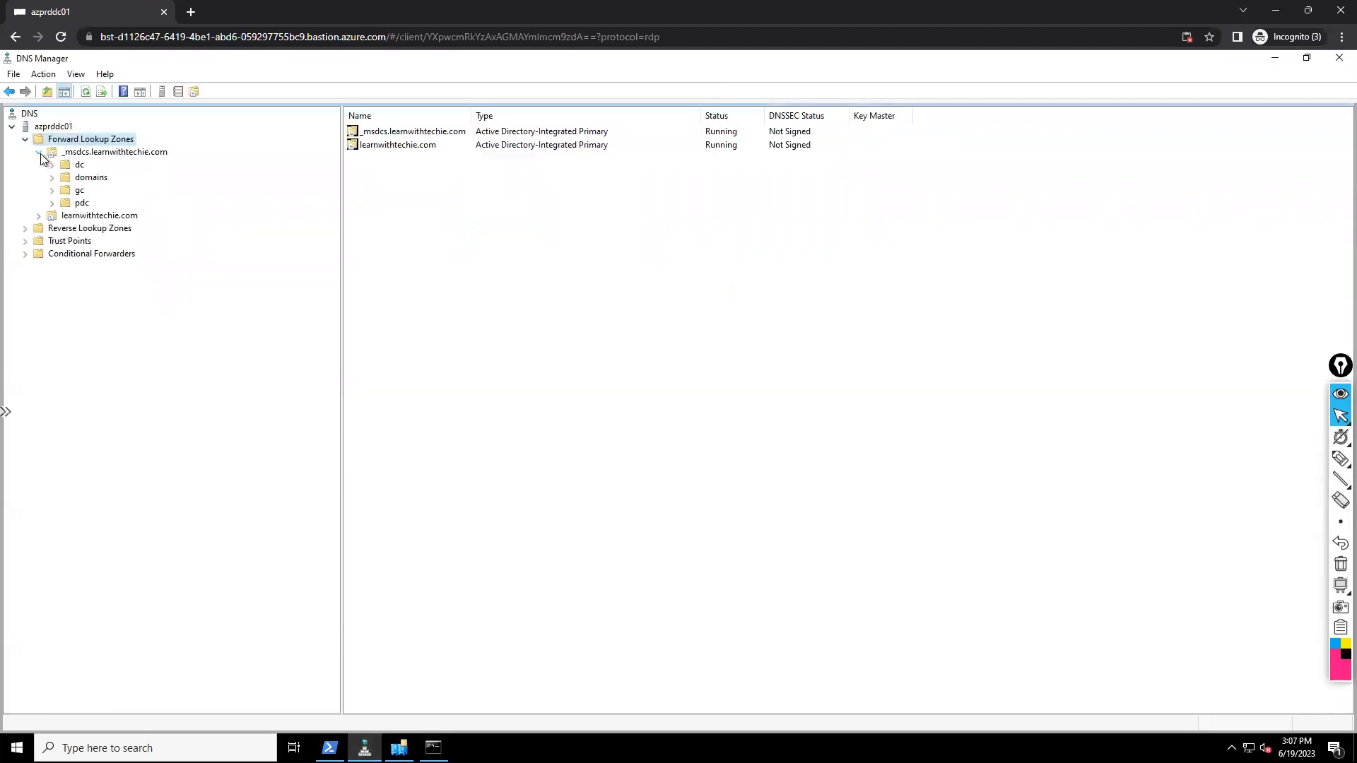
Show the service records in the _tcp folder of Default-First-Site-Name, under _sites in the zone's dc folder
click(79, 164)
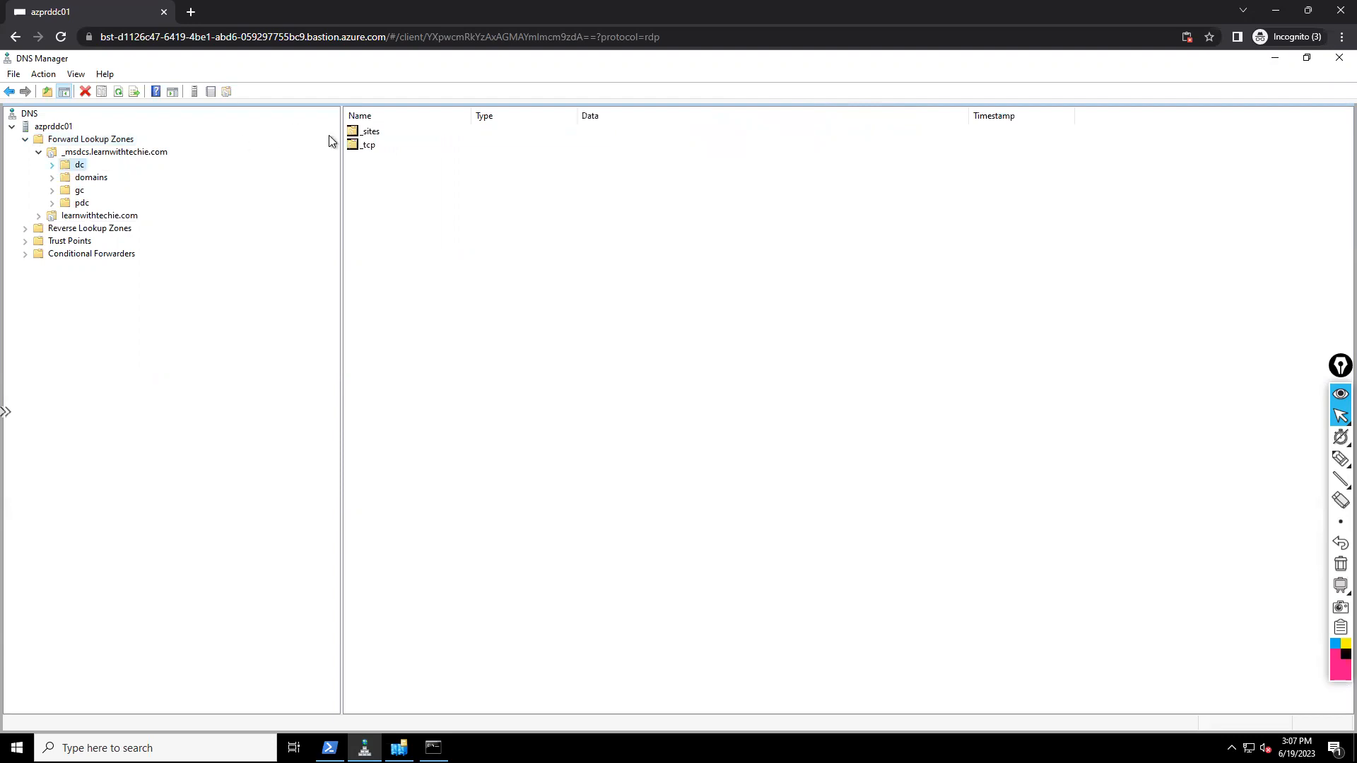
double_click(371, 133)
click(396, 135)
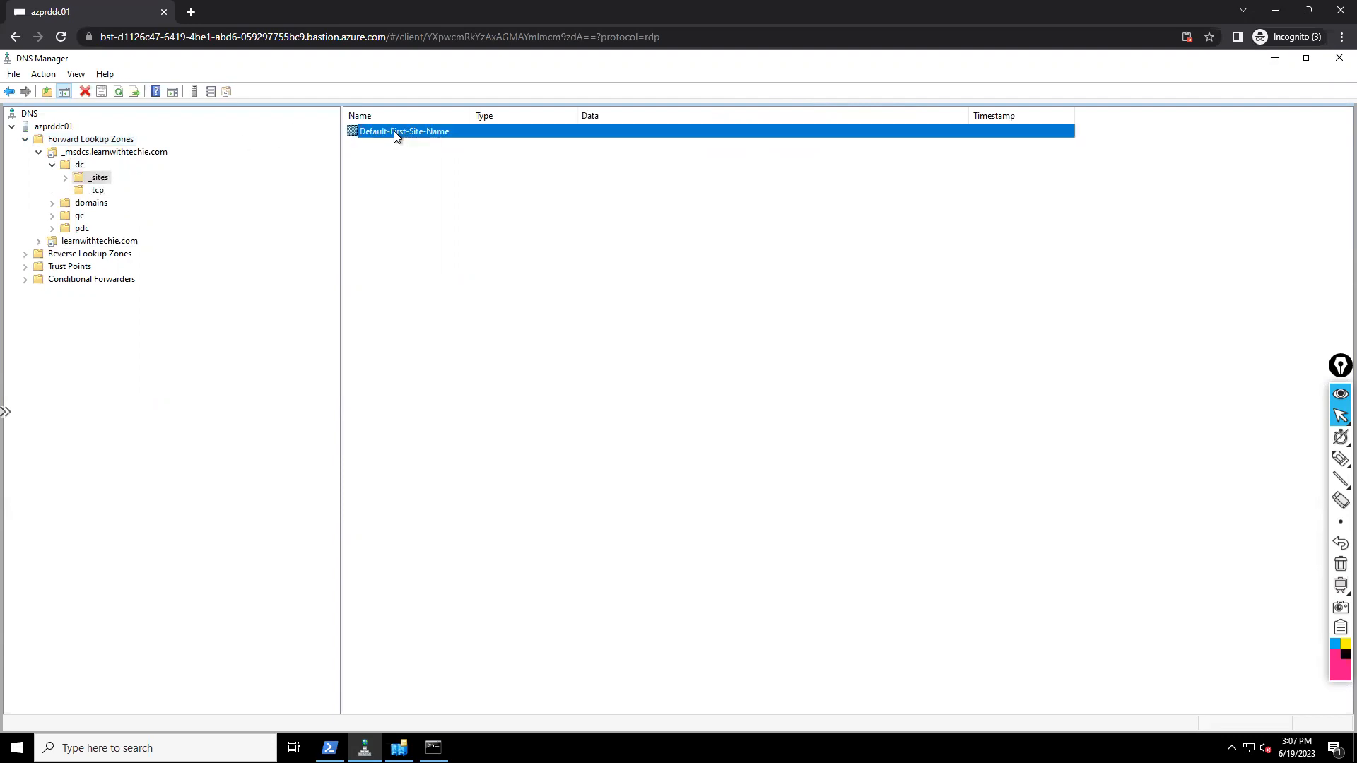
double_click(396, 132)
double_click(368, 132)
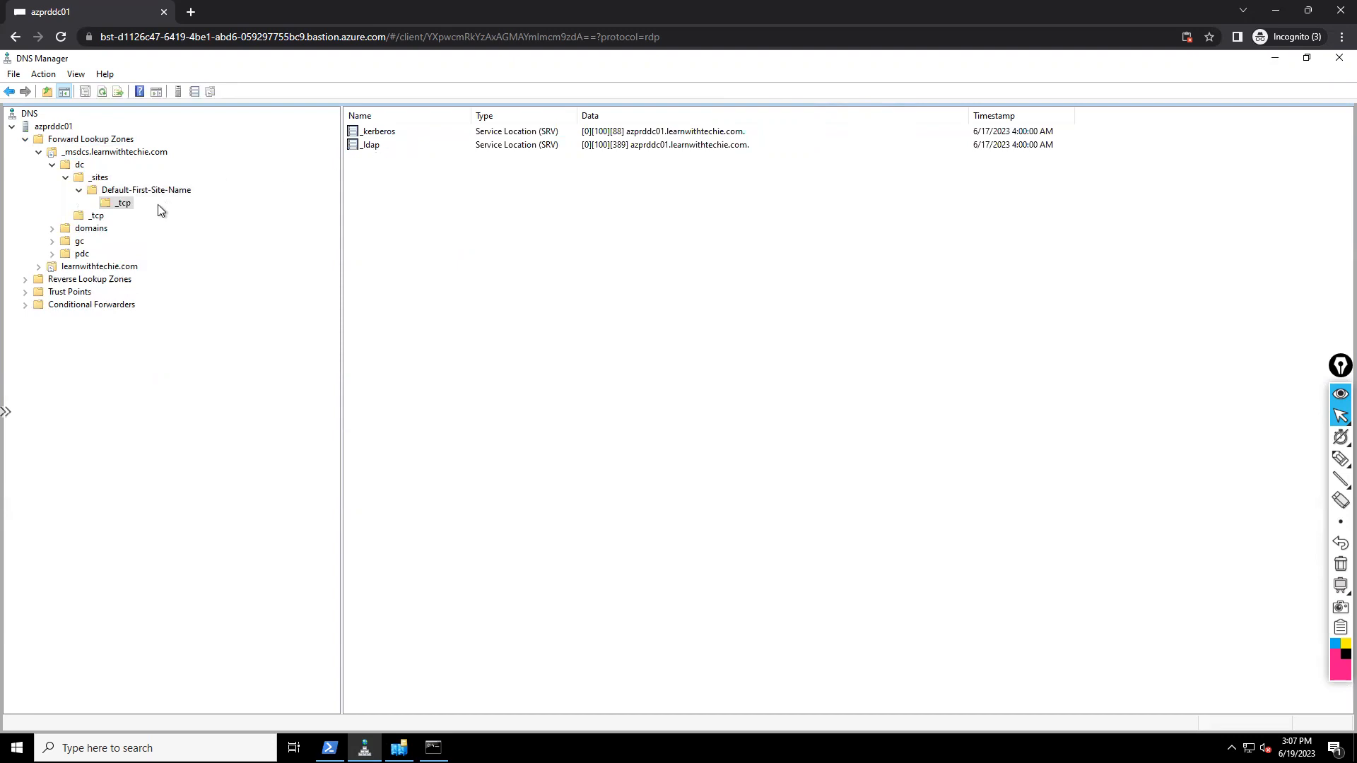
View the dc folder's own _tcp records and the _tcp records of the GUID-named folder under domains
click(92, 220)
click(51, 228)
double_click(113, 241)
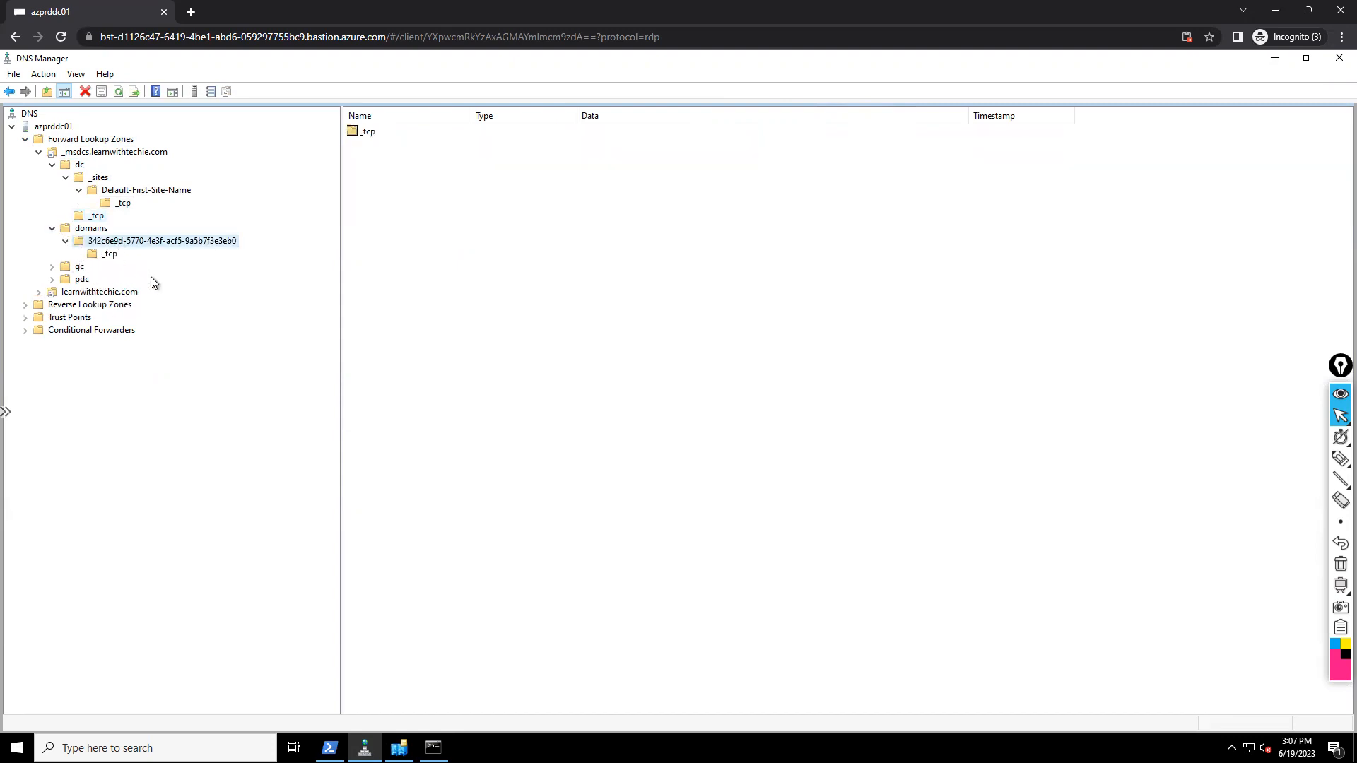
click(101, 252)
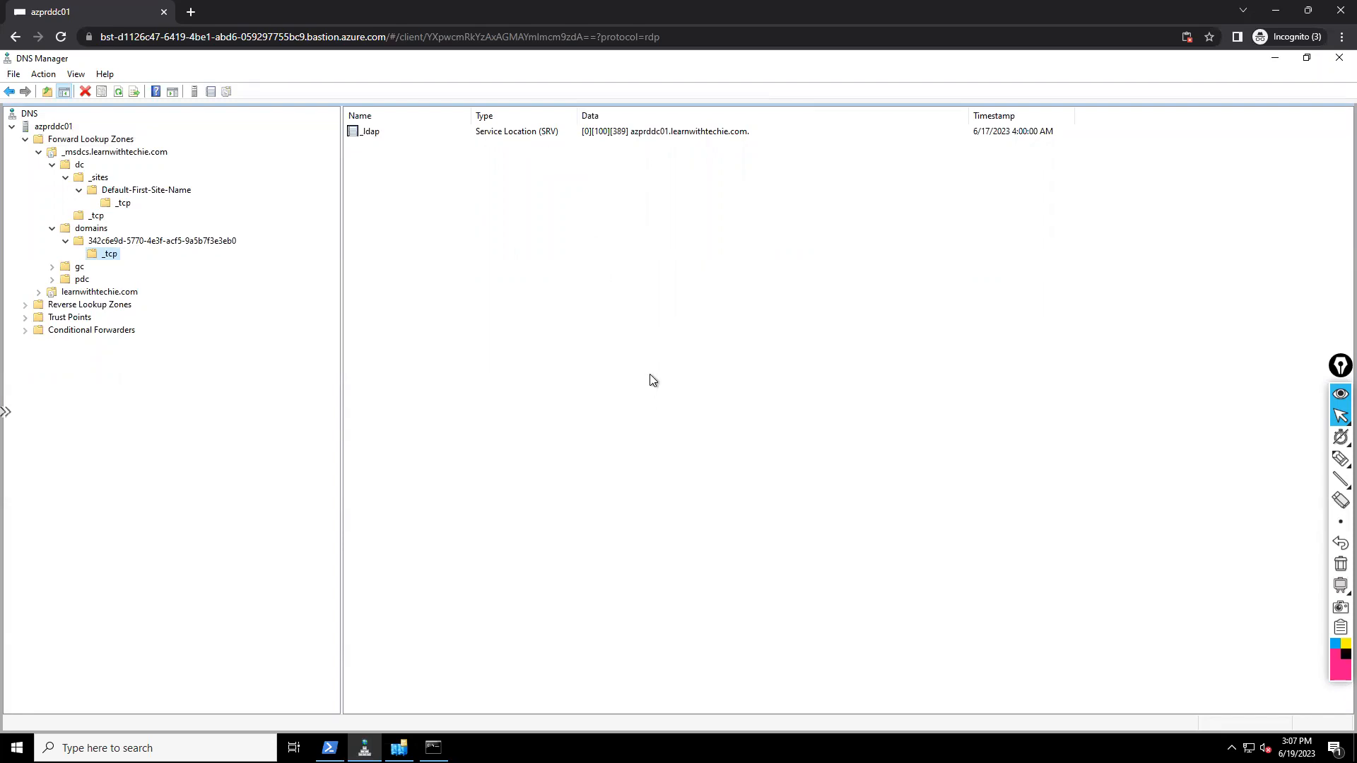
Minimise the azprddc01 session and switch back to the learnwithtechie.com private DNS zone in the Azure portal
click(1276, 11)
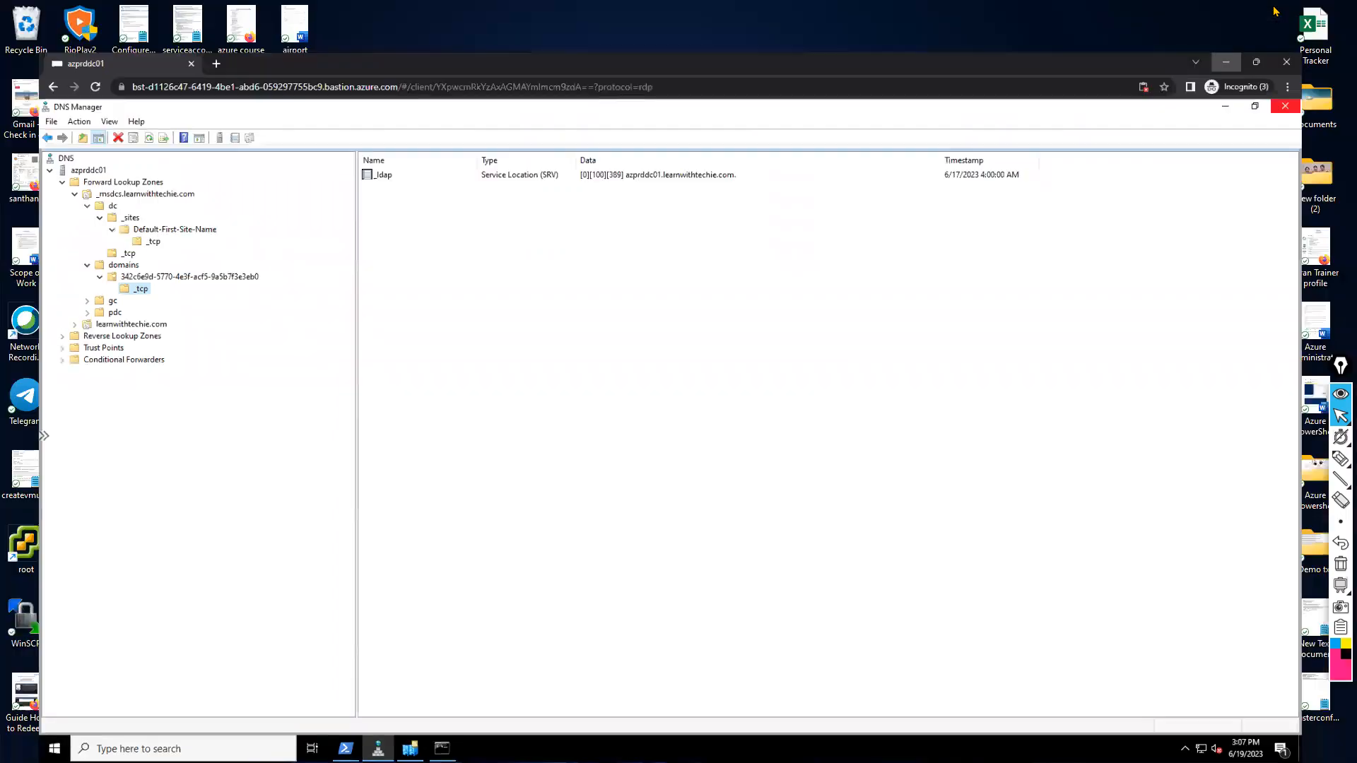
mouse_move(632, 746)
click(502, 658)
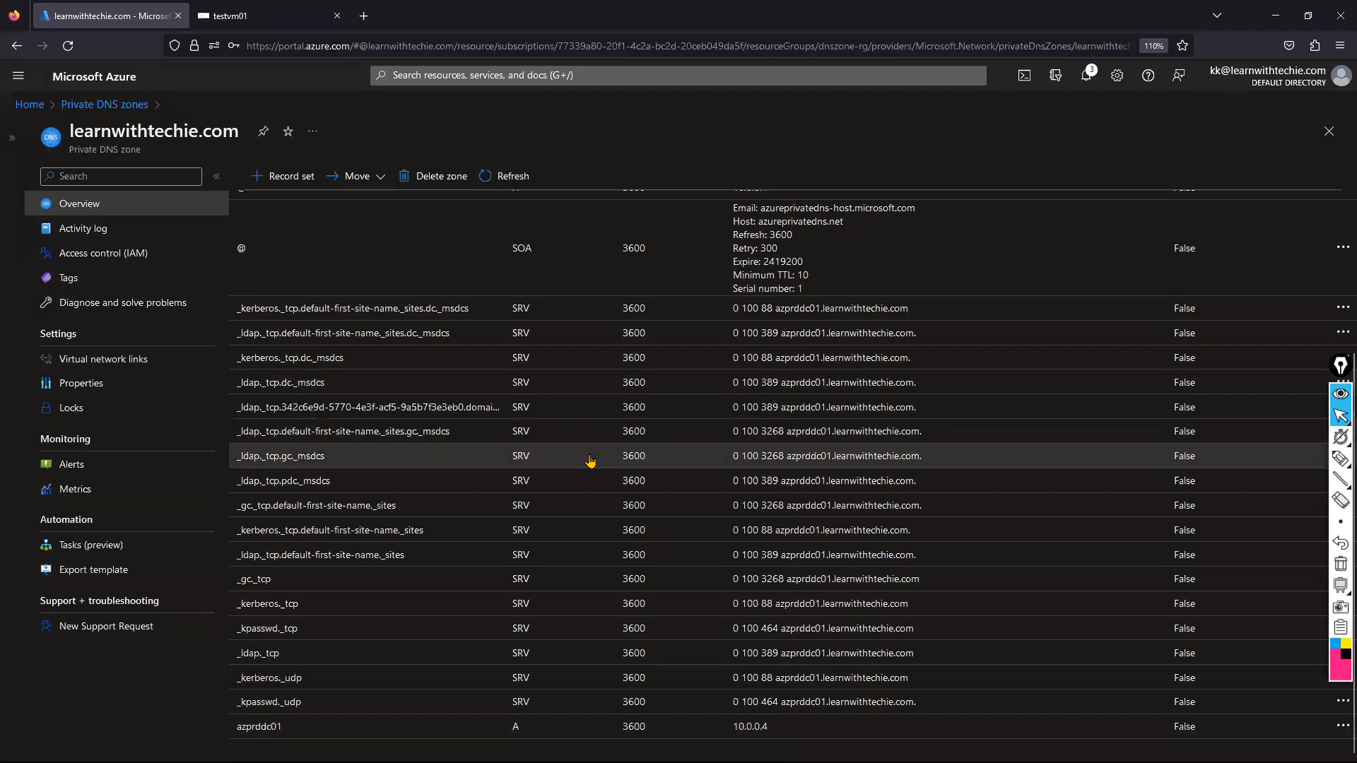